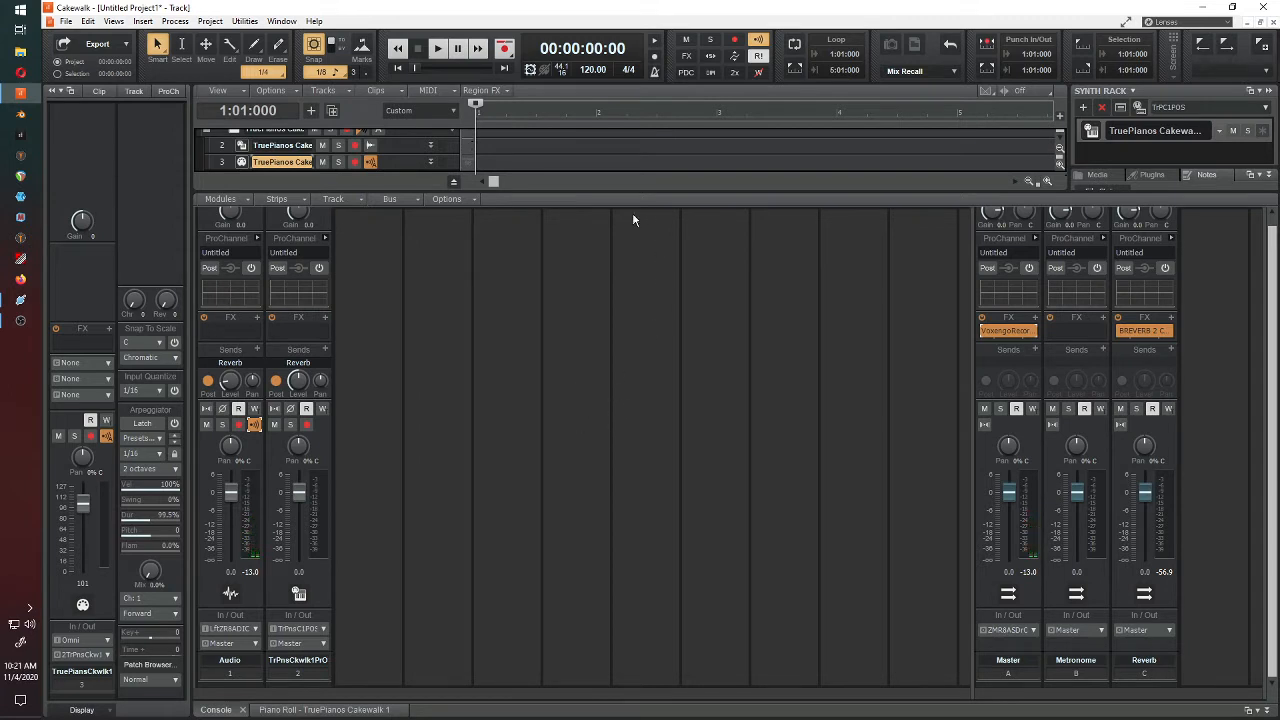
# Step: Open the piano roll for the TruePianos track and select the time range from 3:01:000 to 5:01:000
pyautogui.click(325, 709)
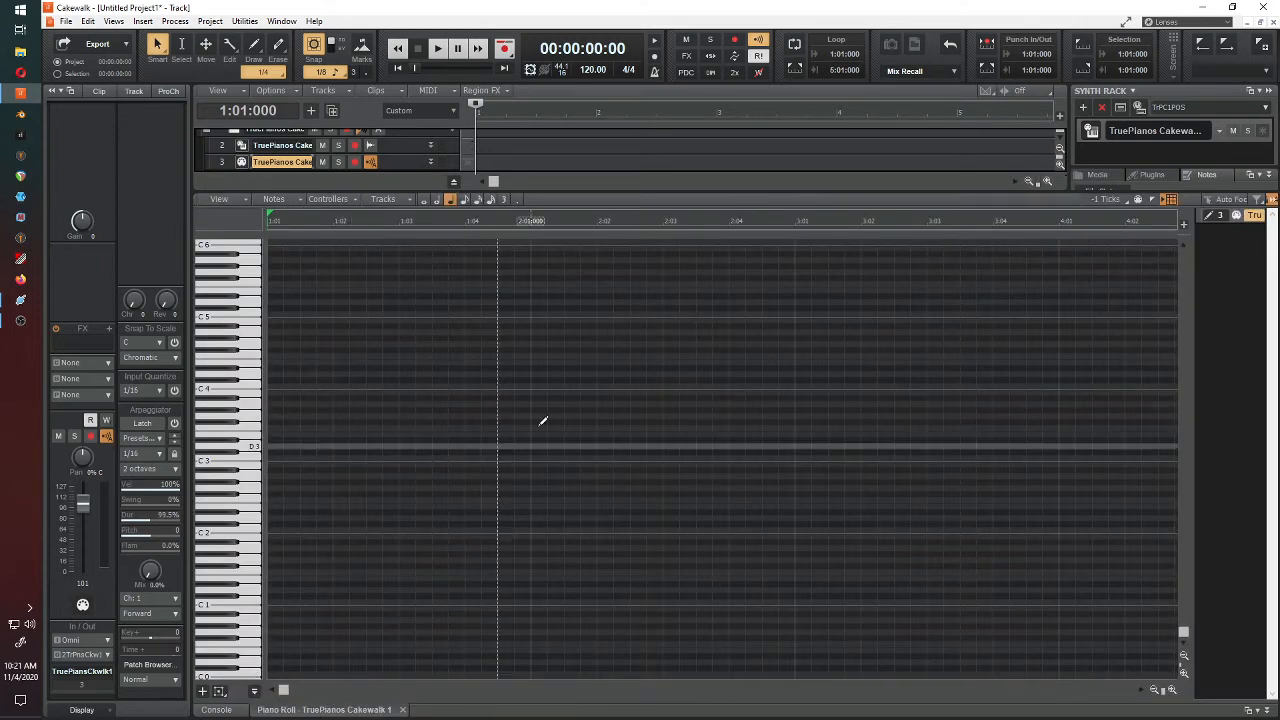
pyautogui.moveTo(797, 223); pyautogui.dragTo(870, 263)
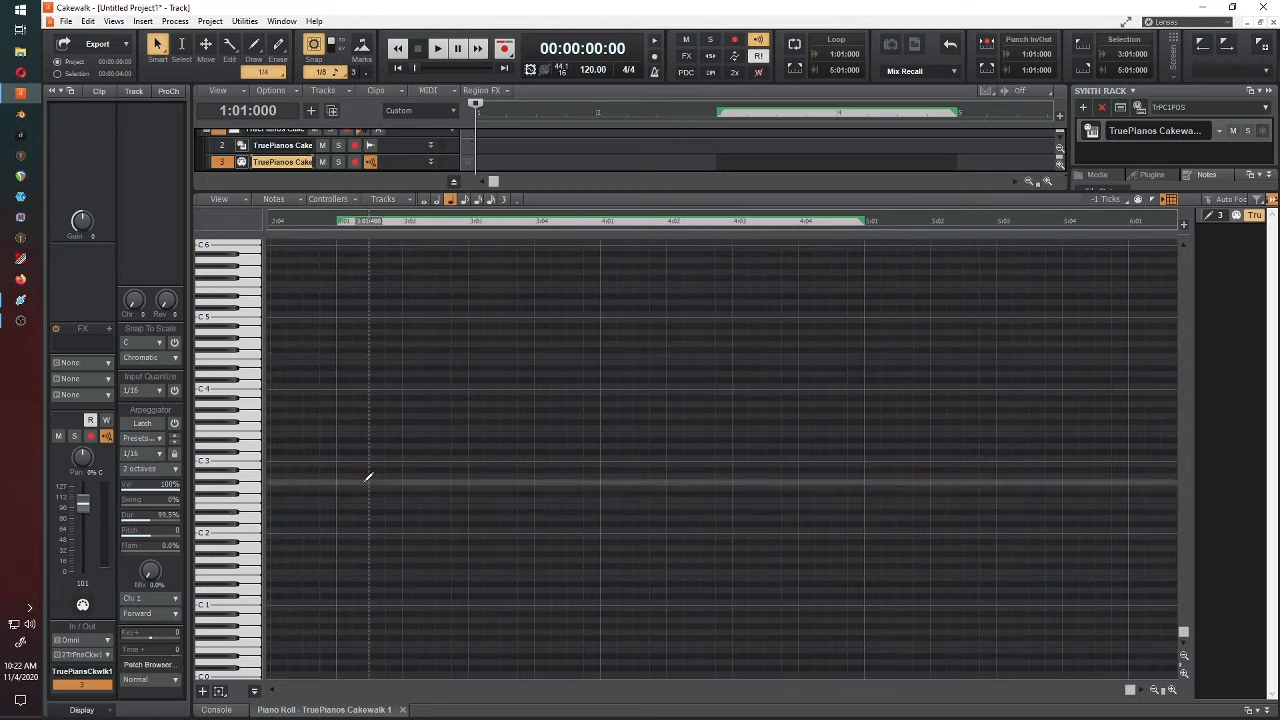
# Step: Draw an ascending C major scale of quarter notes from C4 to C5, starting at 3:01 with one note every half beat
pyautogui.click(339, 384)
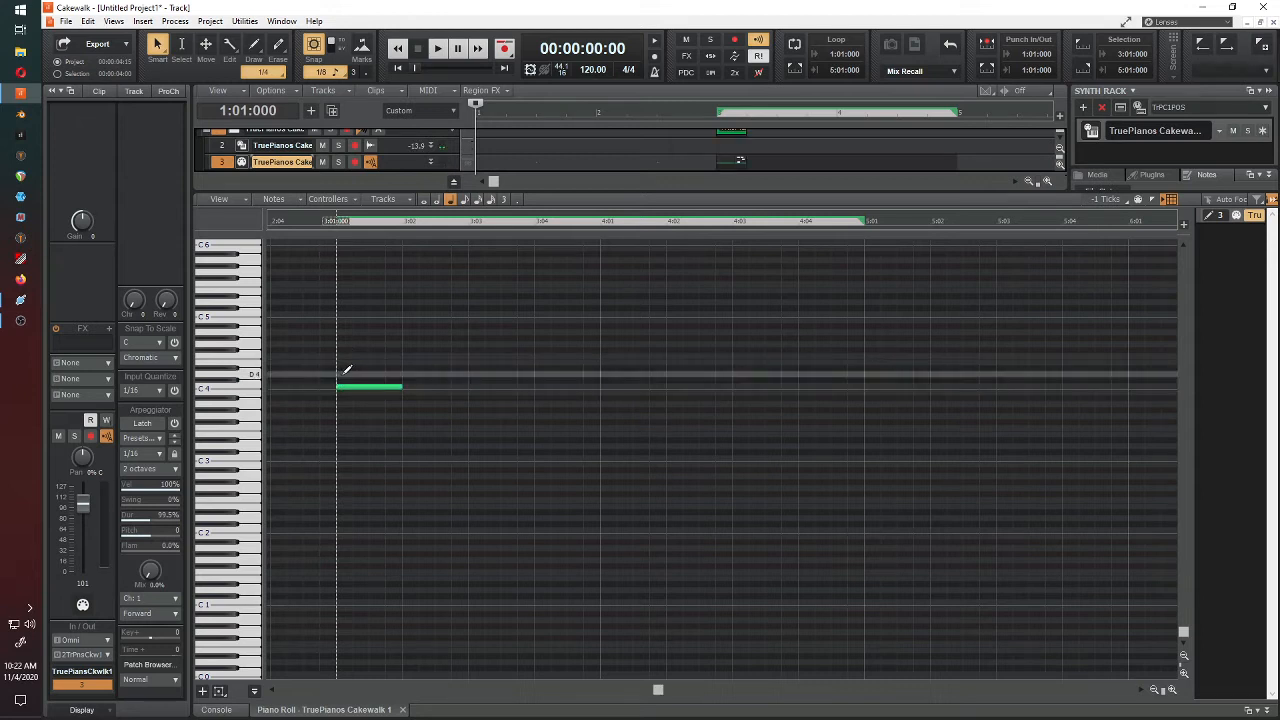
pyautogui.click(370, 374)
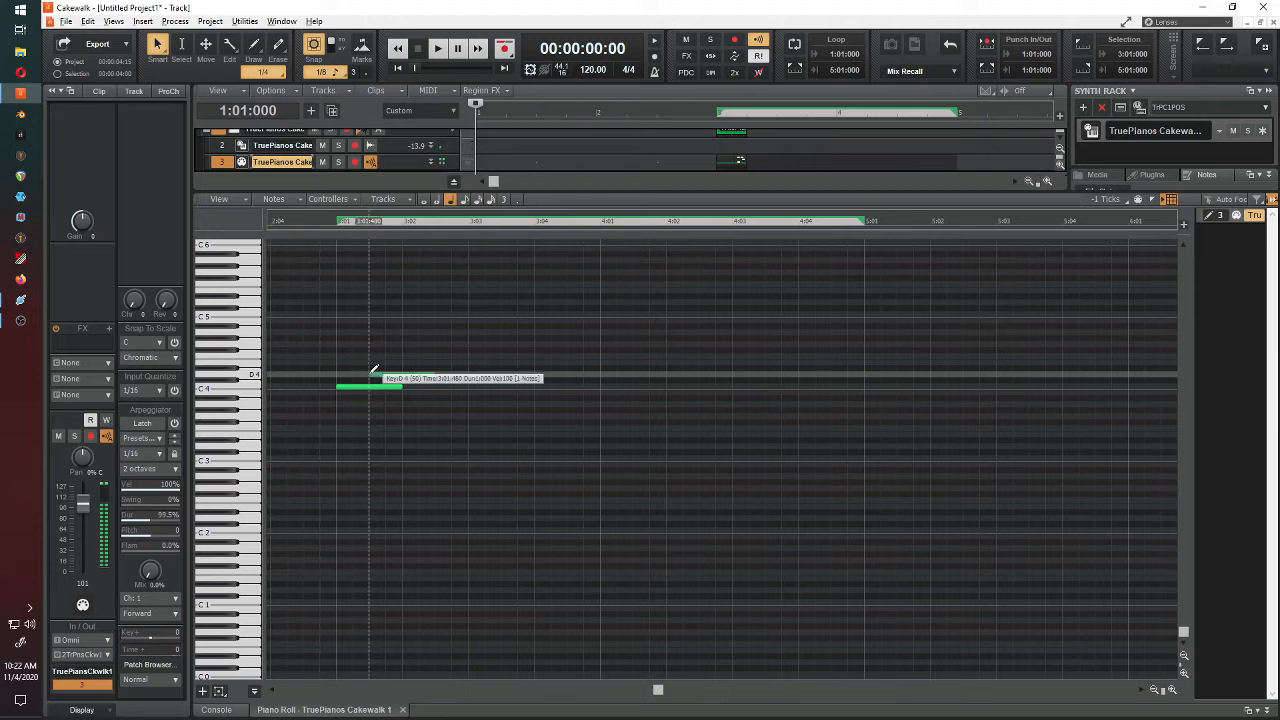
pyautogui.click(403, 362)
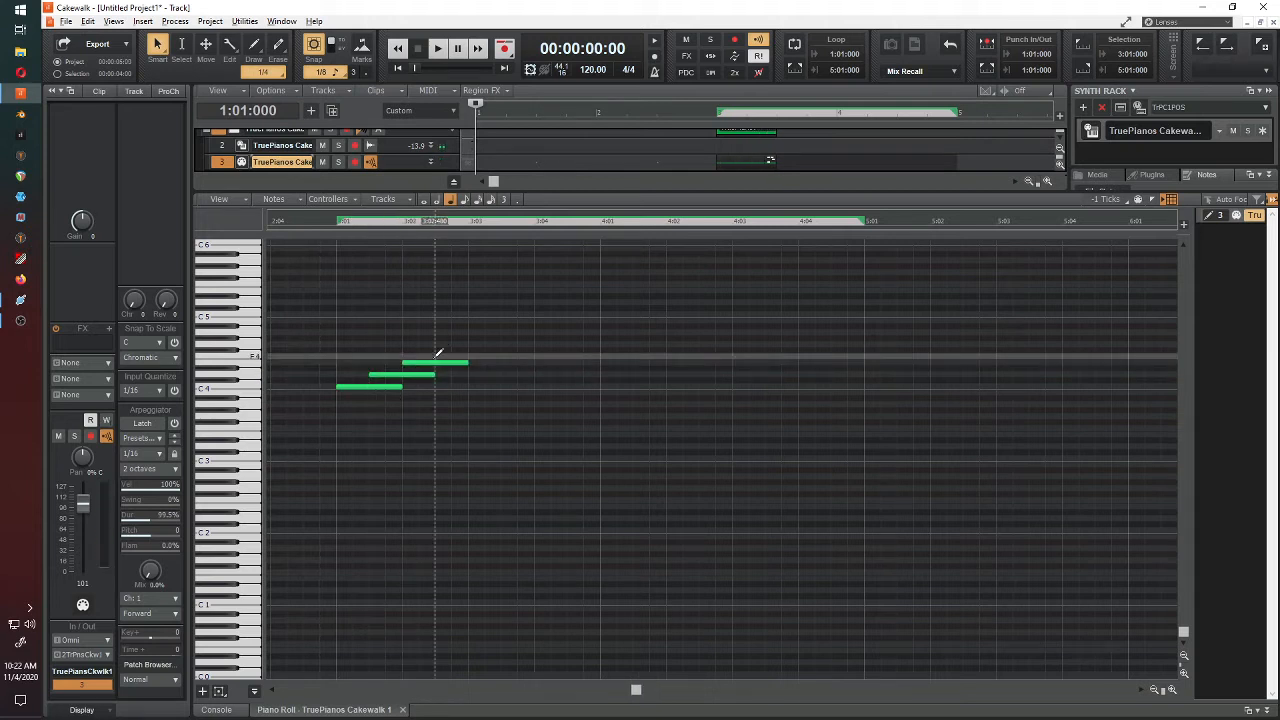
pyautogui.click(436, 356)
pyautogui.click(471, 345)
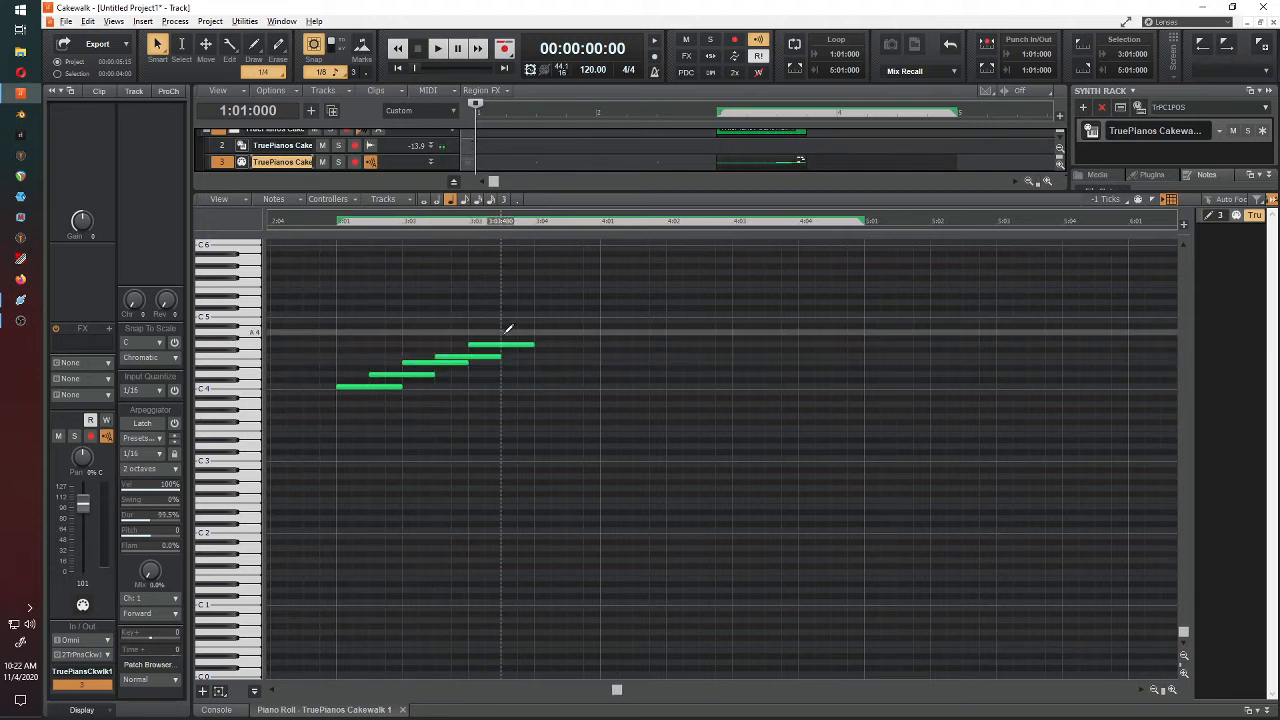
pyautogui.click(505, 331)
pyautogui.click(537, 319)
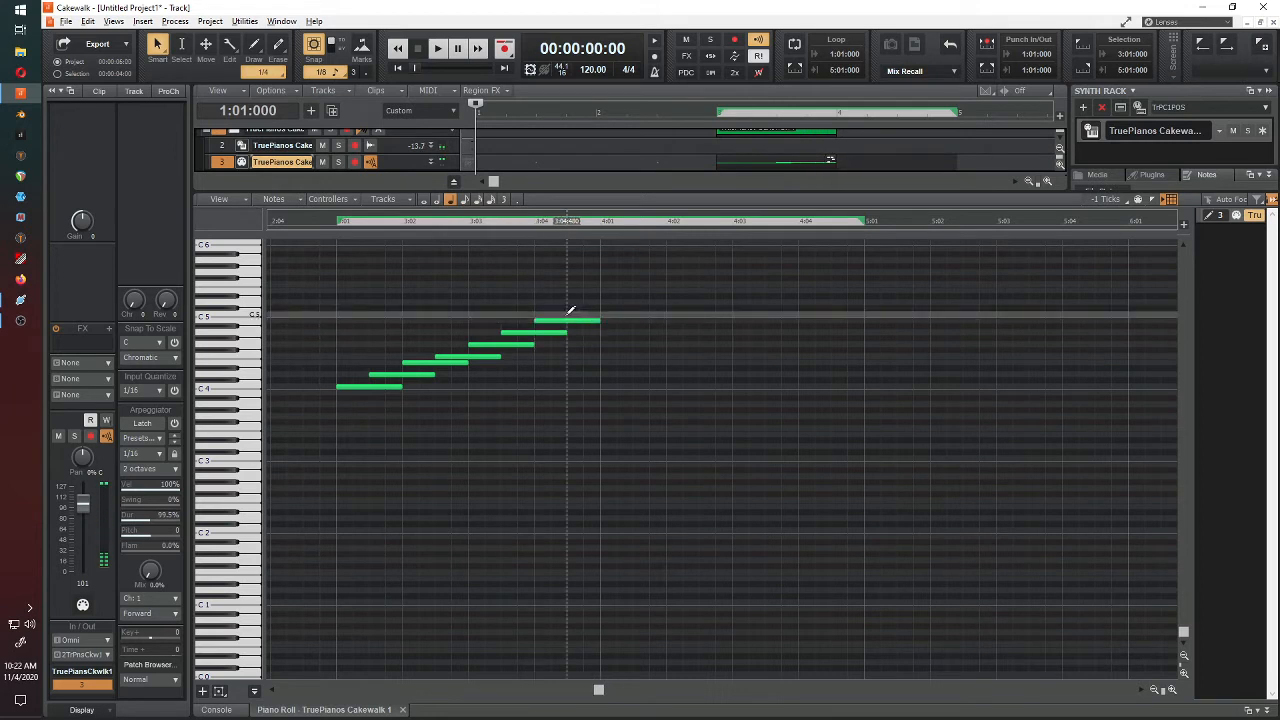
pyautogui.click(570, 314)
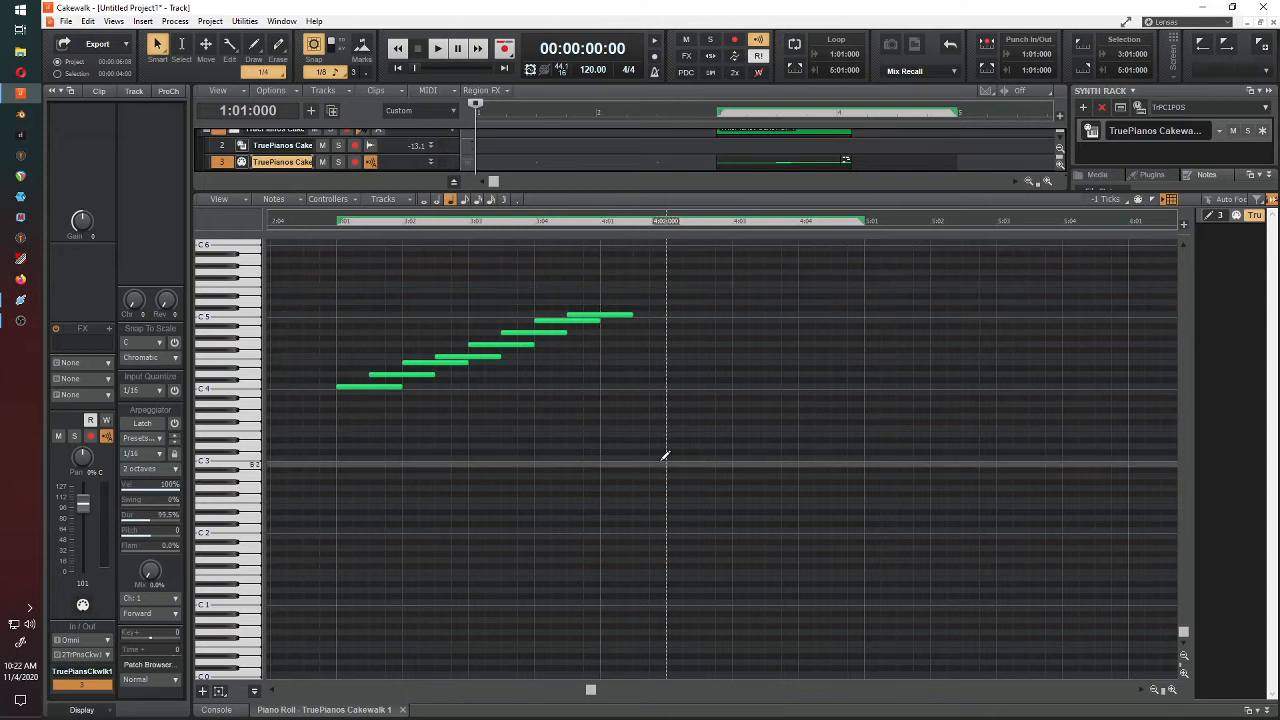
# Step: Loop the selected range from measure 3 to measure 5 and set the project tempo to 80
pyautogui.click(790, 69)
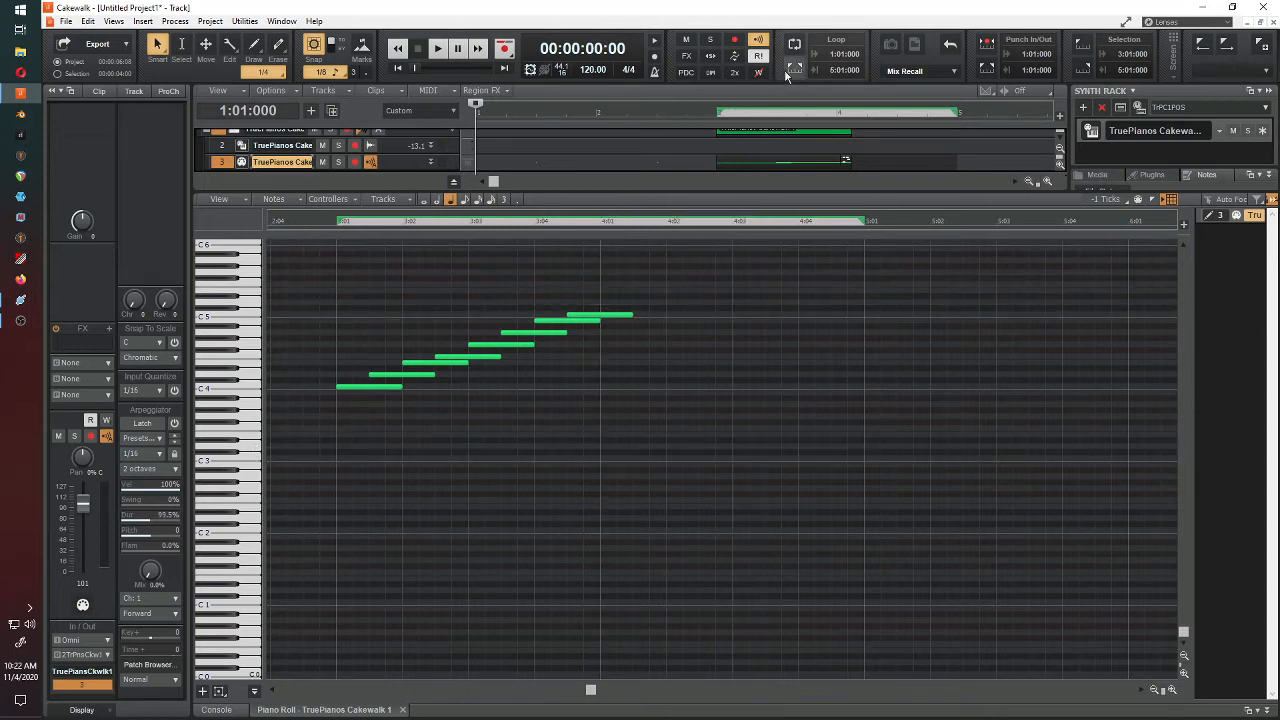
pyautogui.click(593, 70)
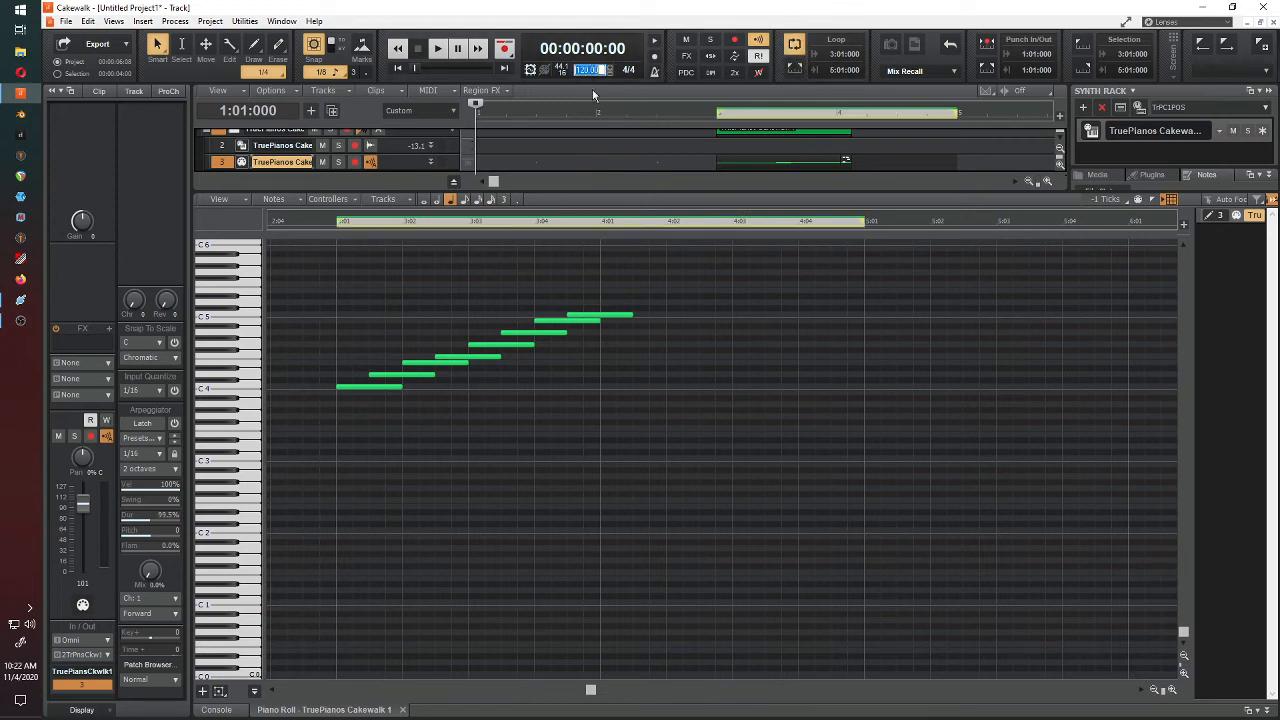
pyautogui.write('80')
pyautogui.press('Return')
# Step: Play the scale from 2:04:480, just before measure 3, and stop playback after its last note
pyautogui.click(302, 220)
pyautogui.press('space')
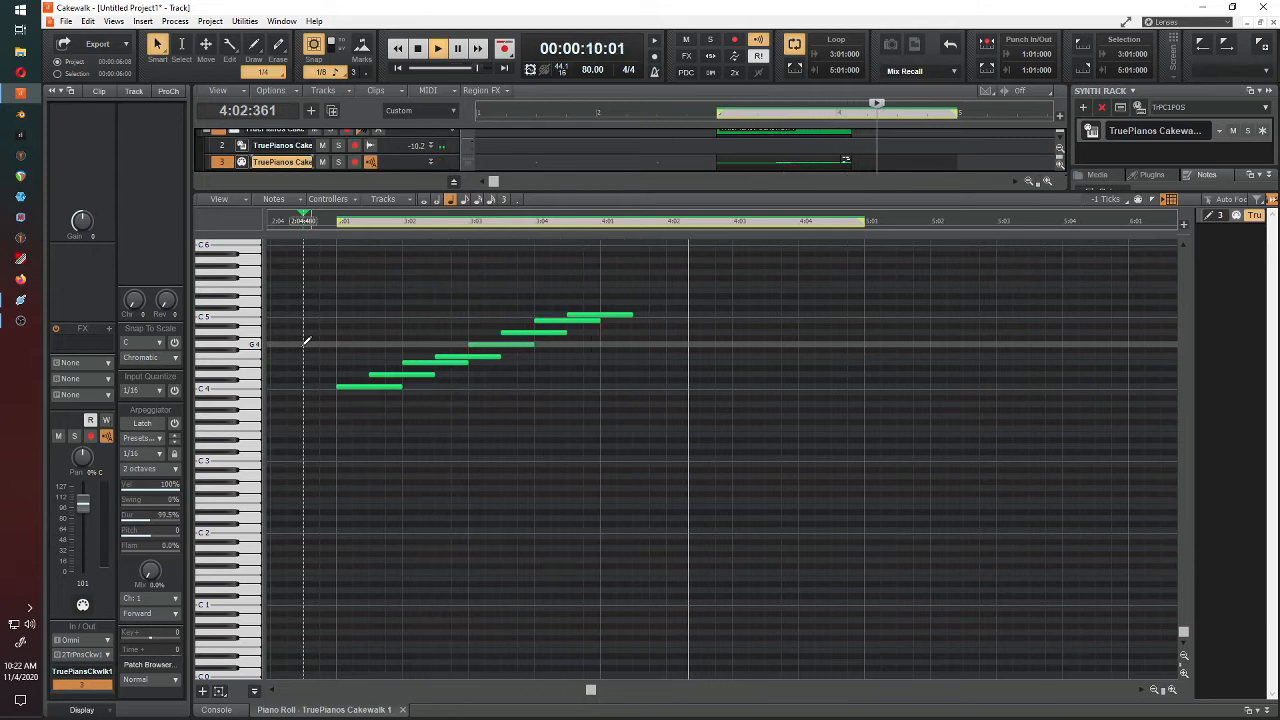
pyautogui.press('space')
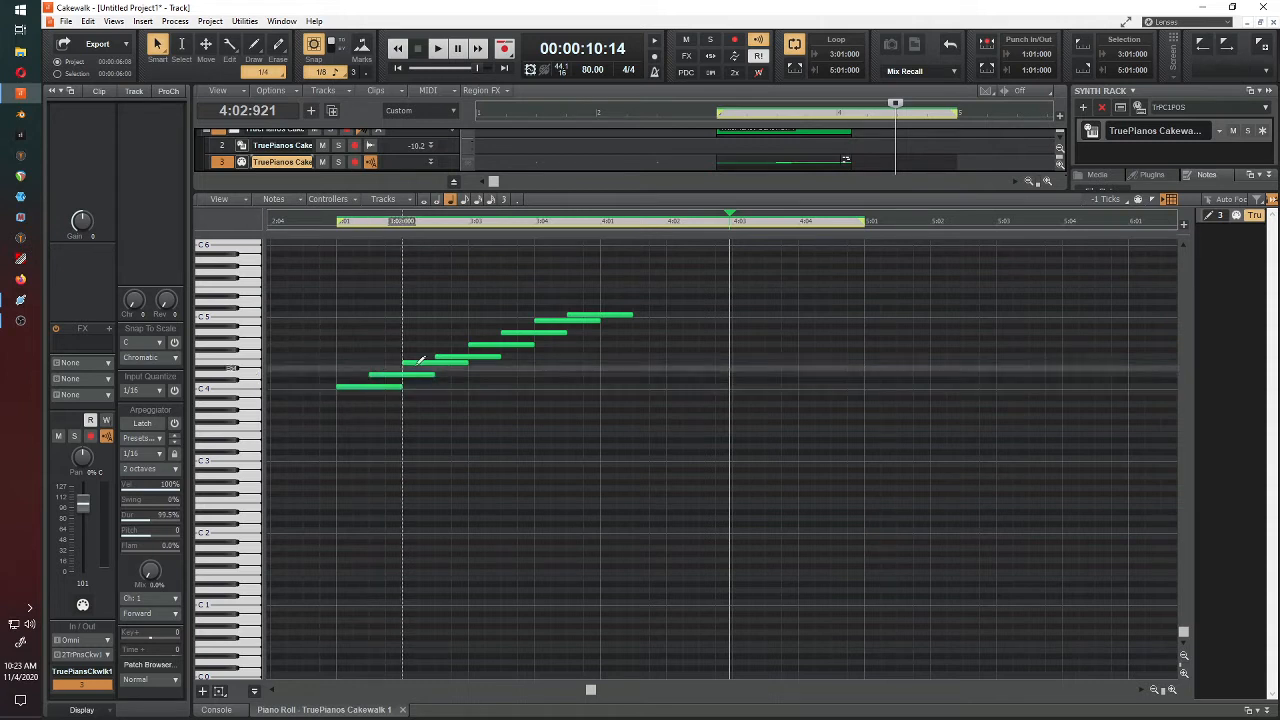
# Step: Draw a C major chord of quarter notes C4, E4 and G4 stacked at 4:02
pyautogui.click(672, 383)
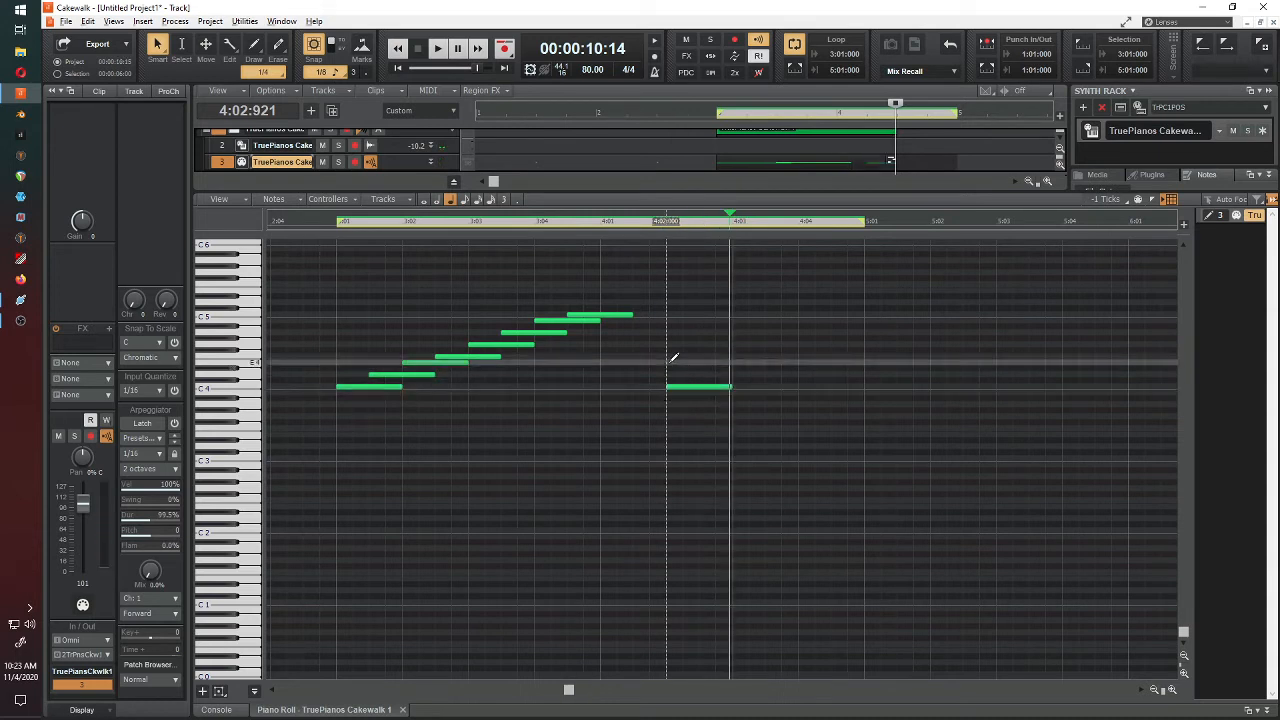
pyautogui.click(670, 361)
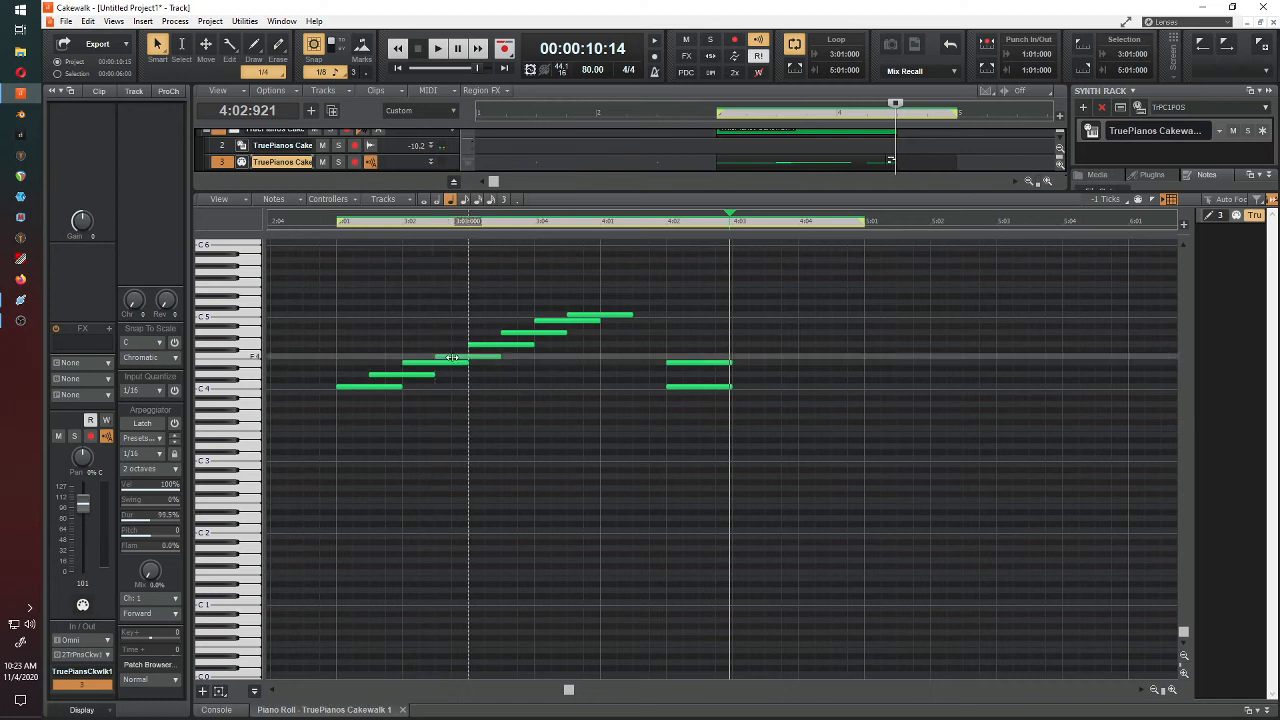
pyautogui.click(680, 343)
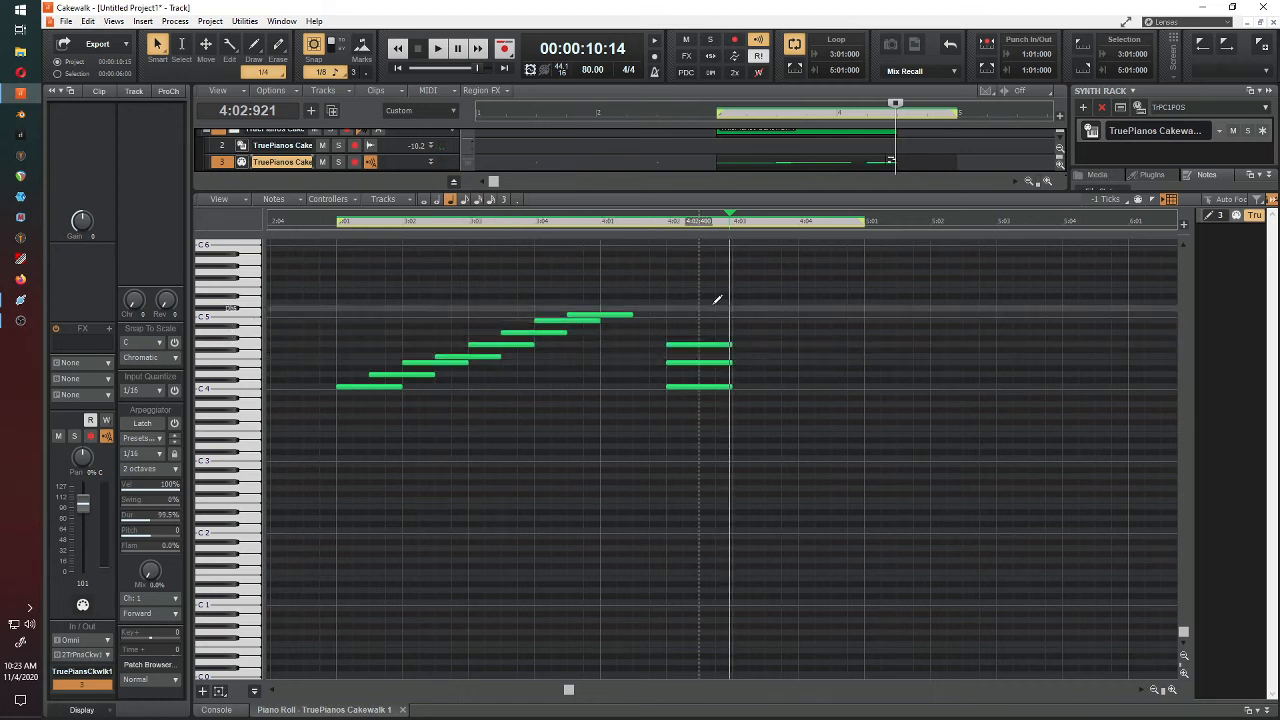
# Step: Audition the C major chord at 4:02 with the Scrub tool and delete its three notes
pyautogui.press('j')
pyautogui.click(711, 312)
pyautogui.click(711, 315)
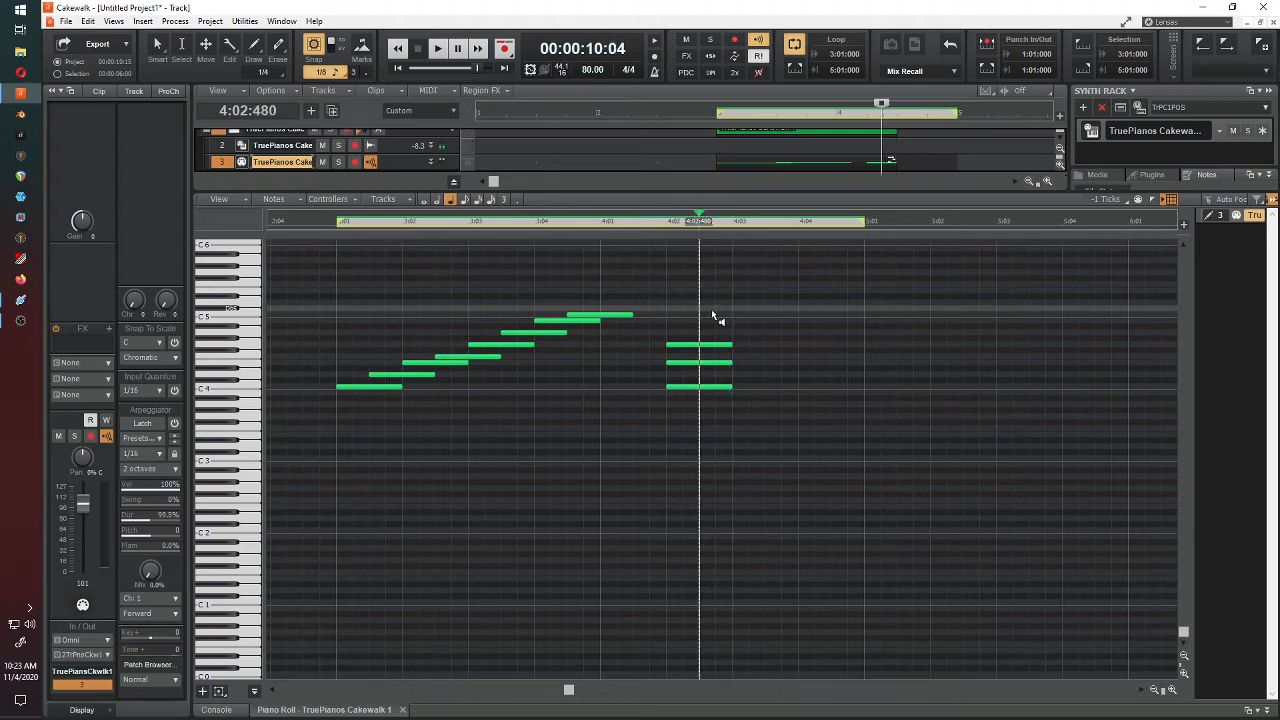
pyautogui.press('j')
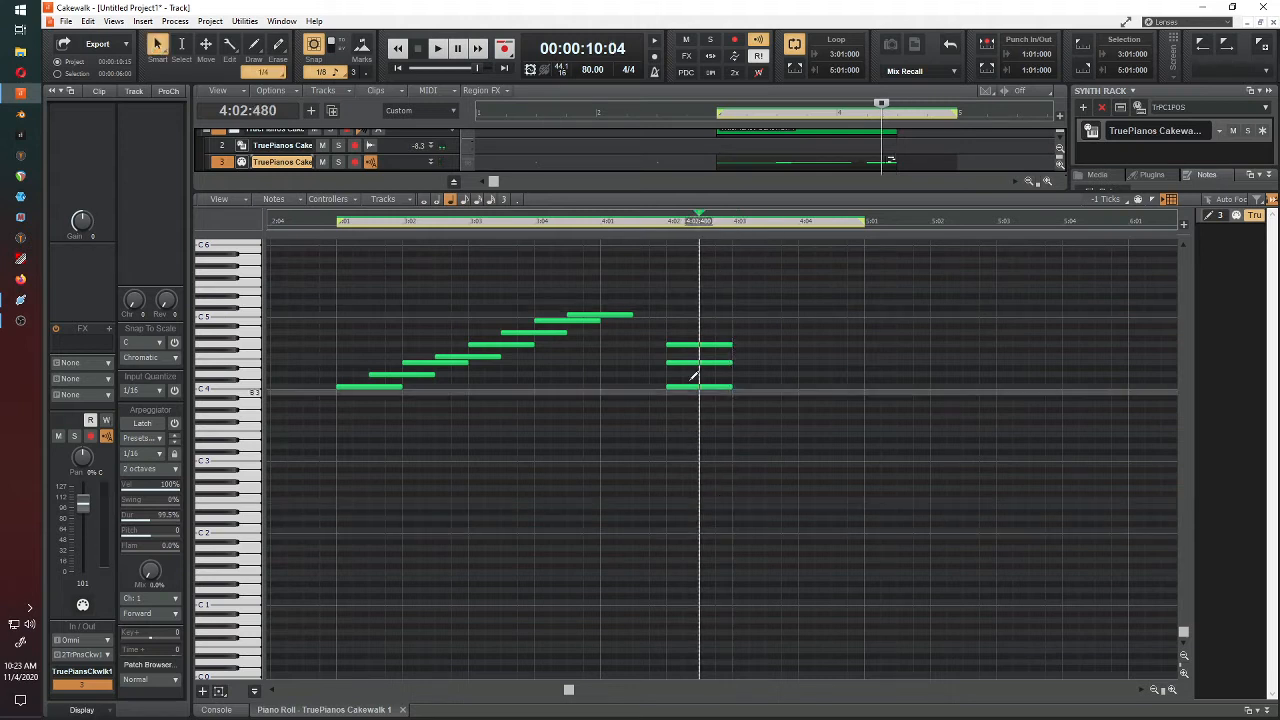
pyautogui.moveTo(700, 309); pyautogui.dragTo(726, 457)
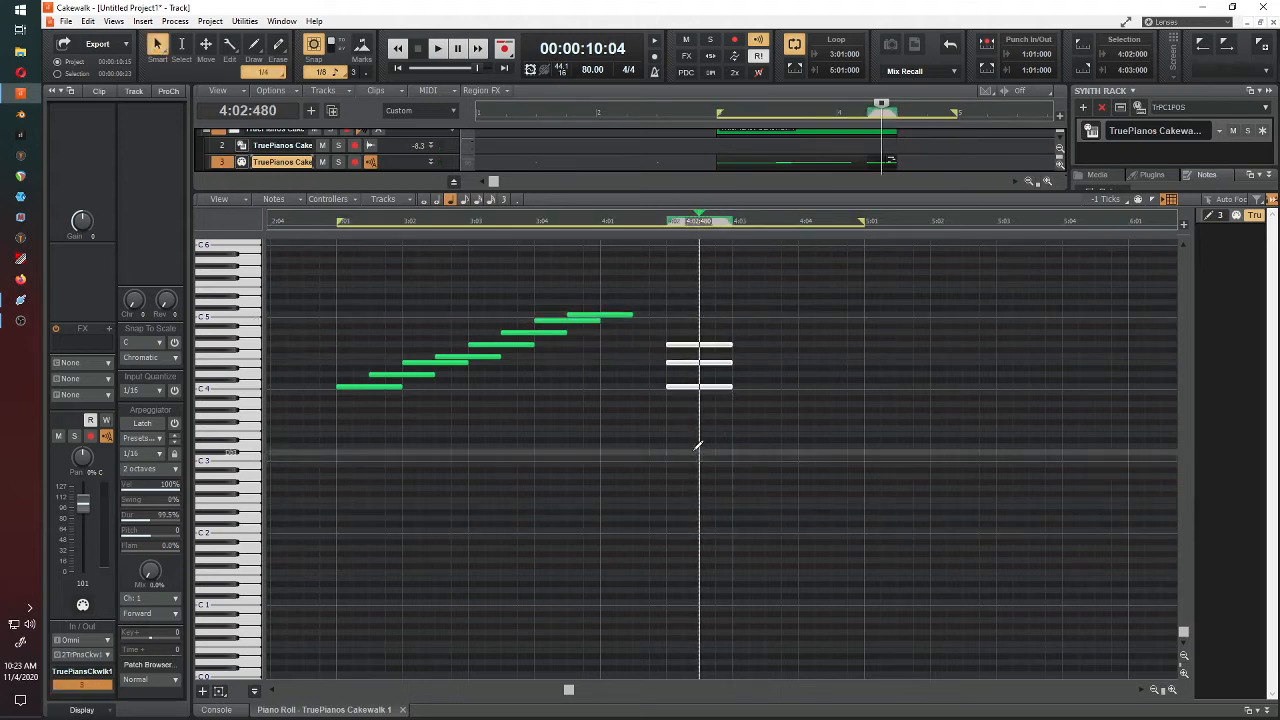
pyautogui.press('Delete')
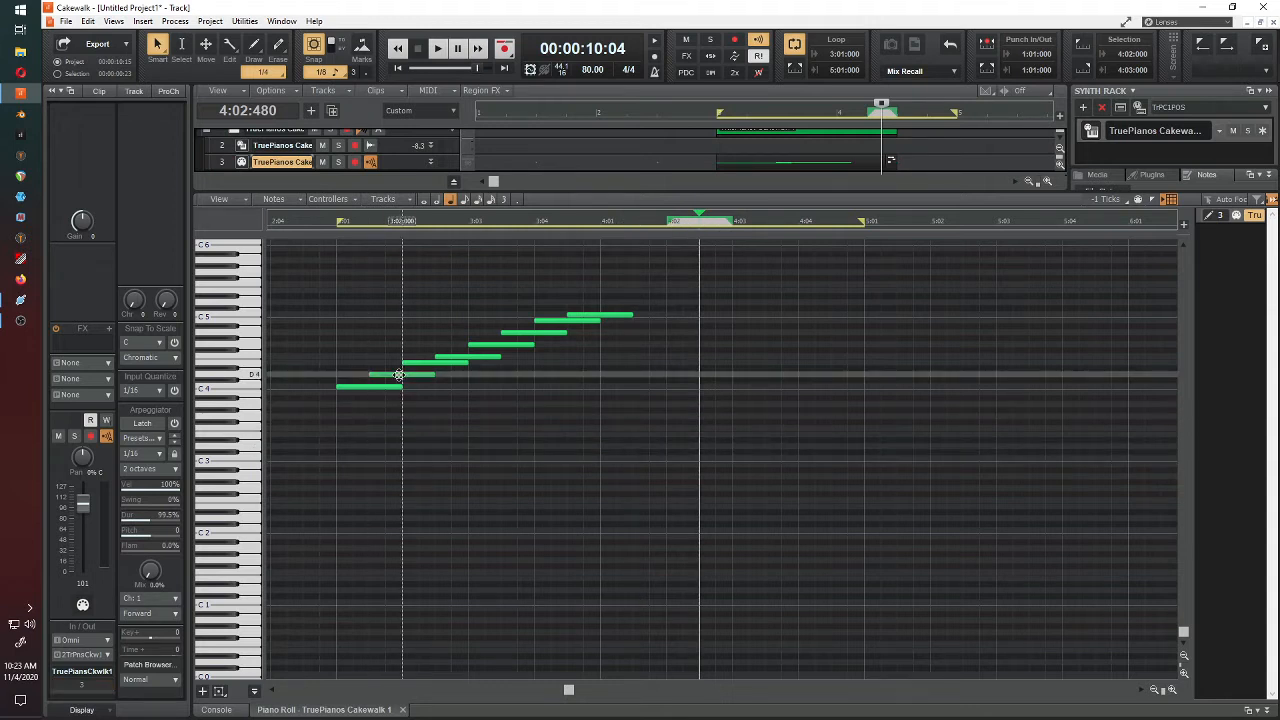
# Step: Draw a D minor chord of quarter notes D4, F4 and A4 stacked at 4:02
pyautogui.click(670, 370)
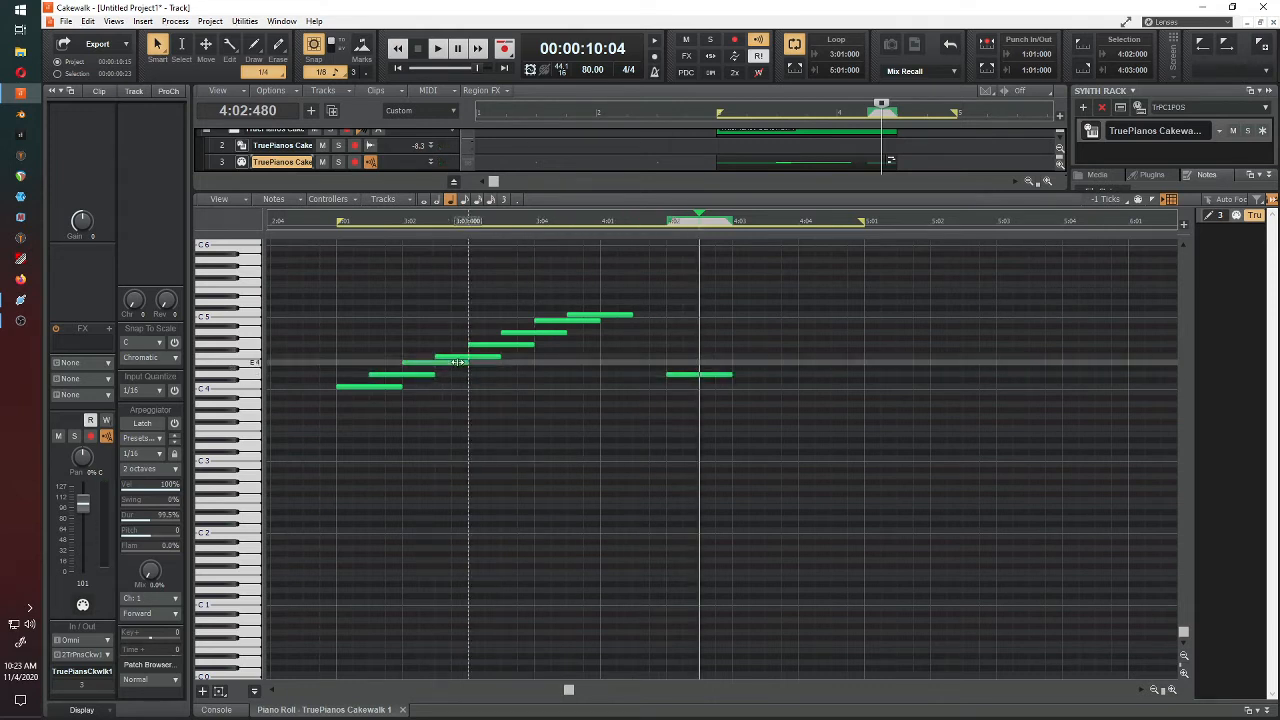
pyautogui.click(669, 357)
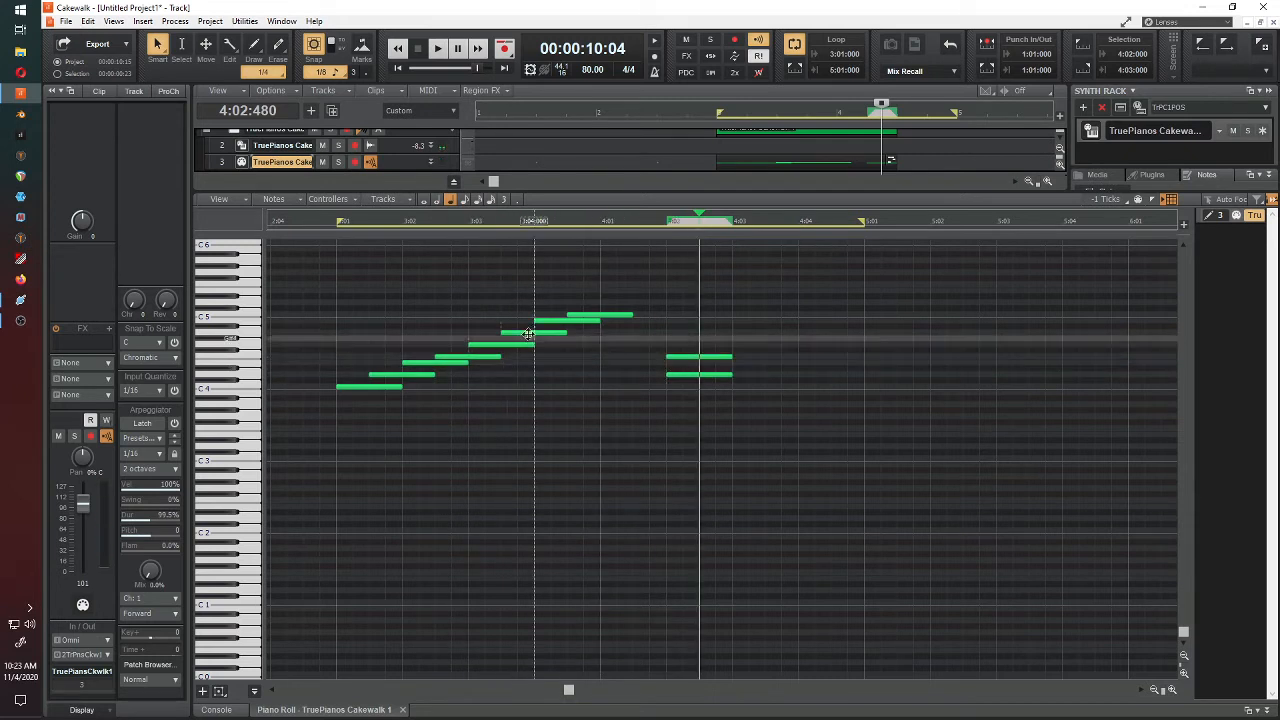
pyautogui.click(668, 332)
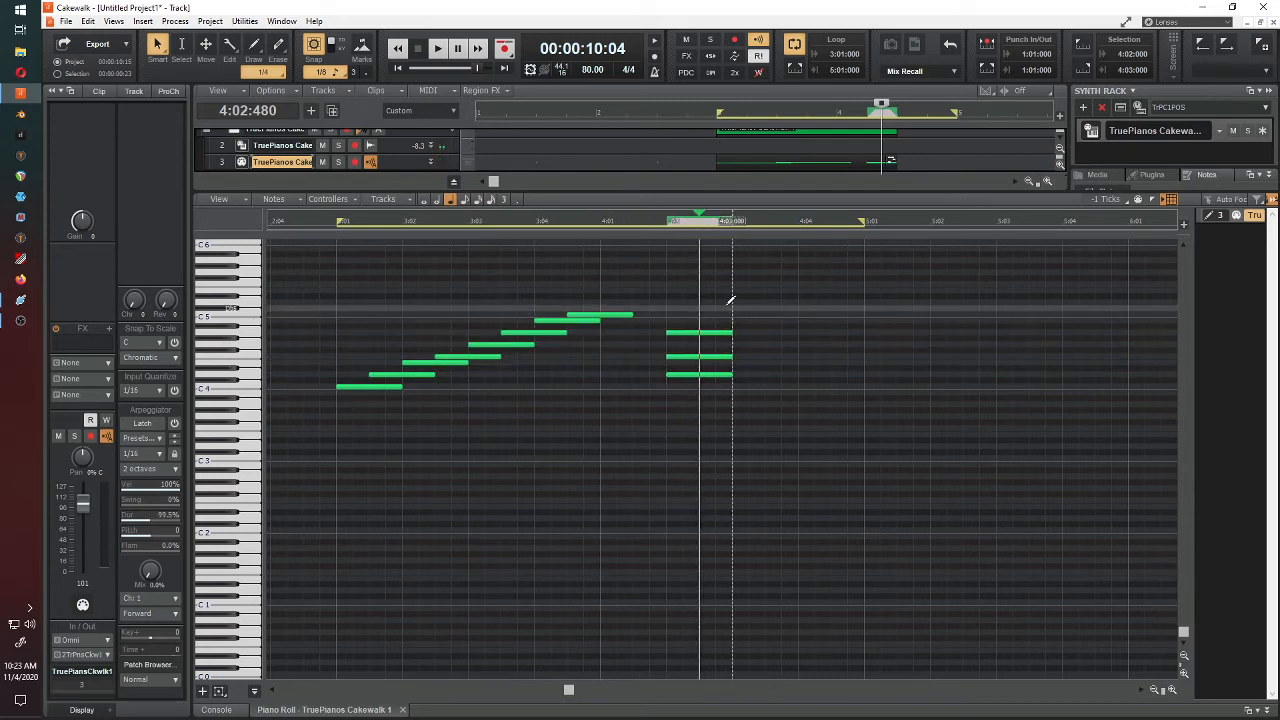
# Step: Audition the D minor chord at 4:02 with the Scrub tool and delete its three notes
pyautogui.press('j')
pyautogui.click(698, 303)
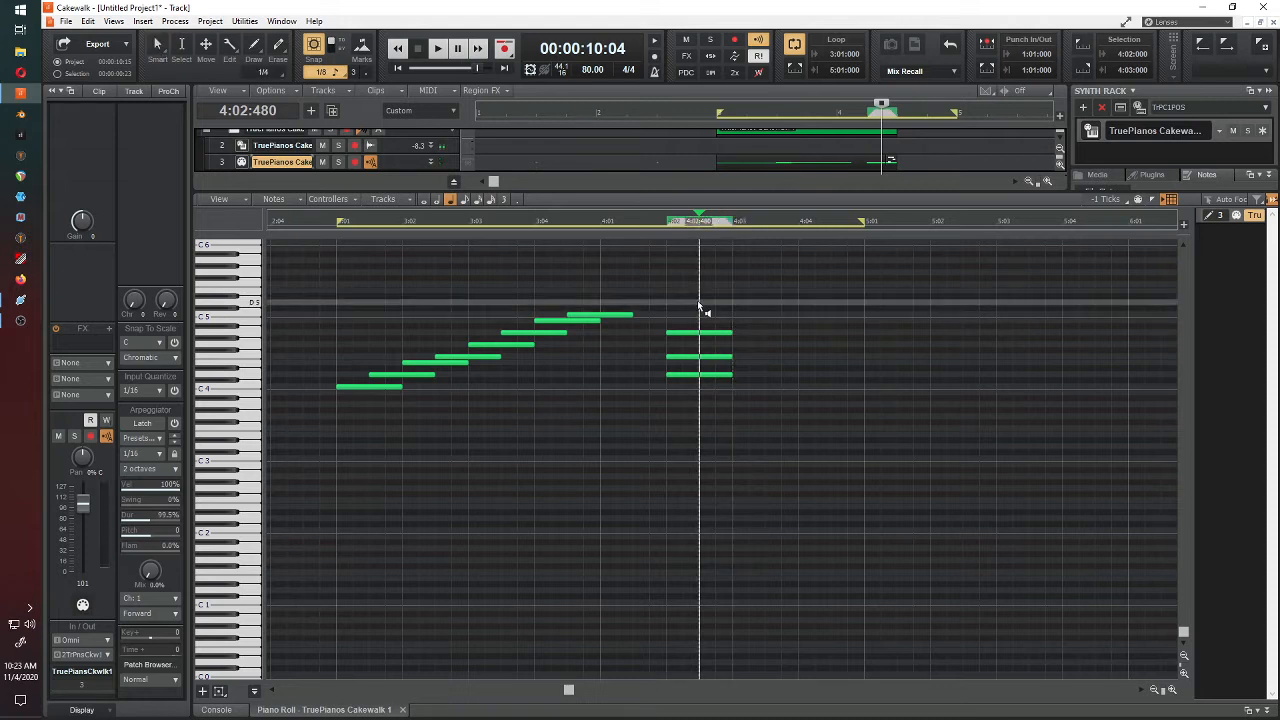
pyautogui.press('j')
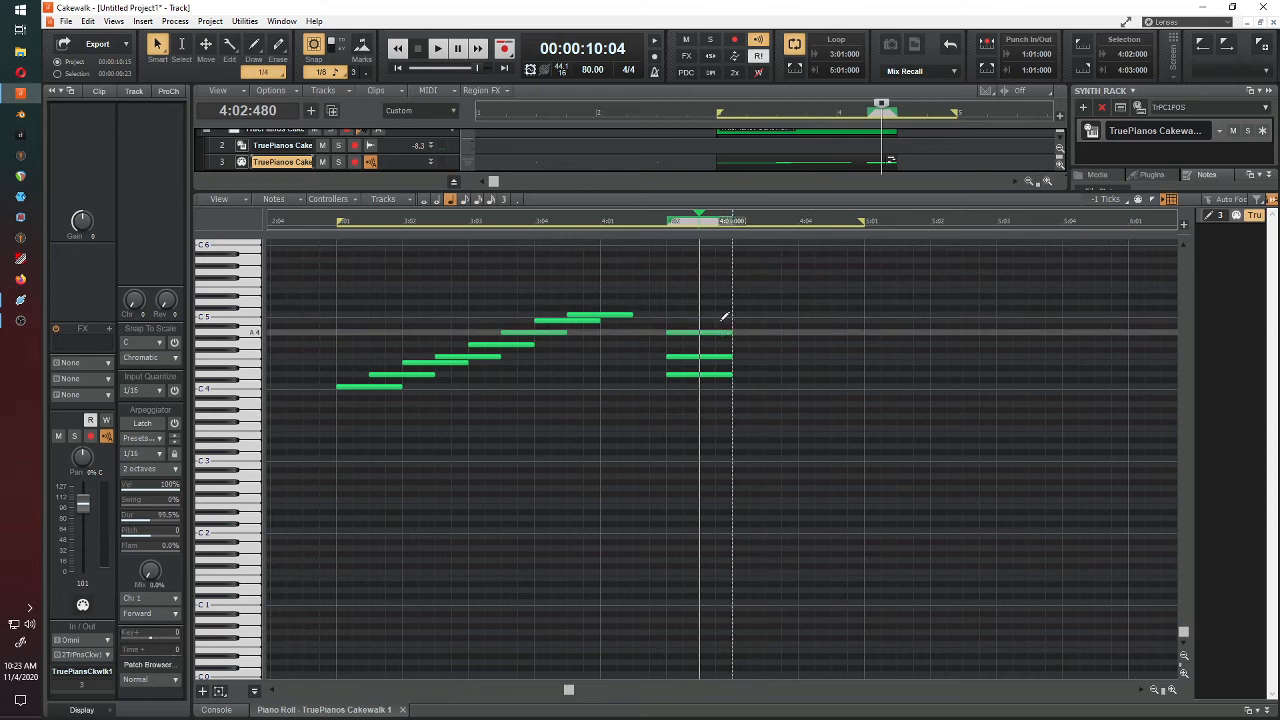
pyautogui.moveTo(703, 289); pyautogui.dragTo(734, 407)
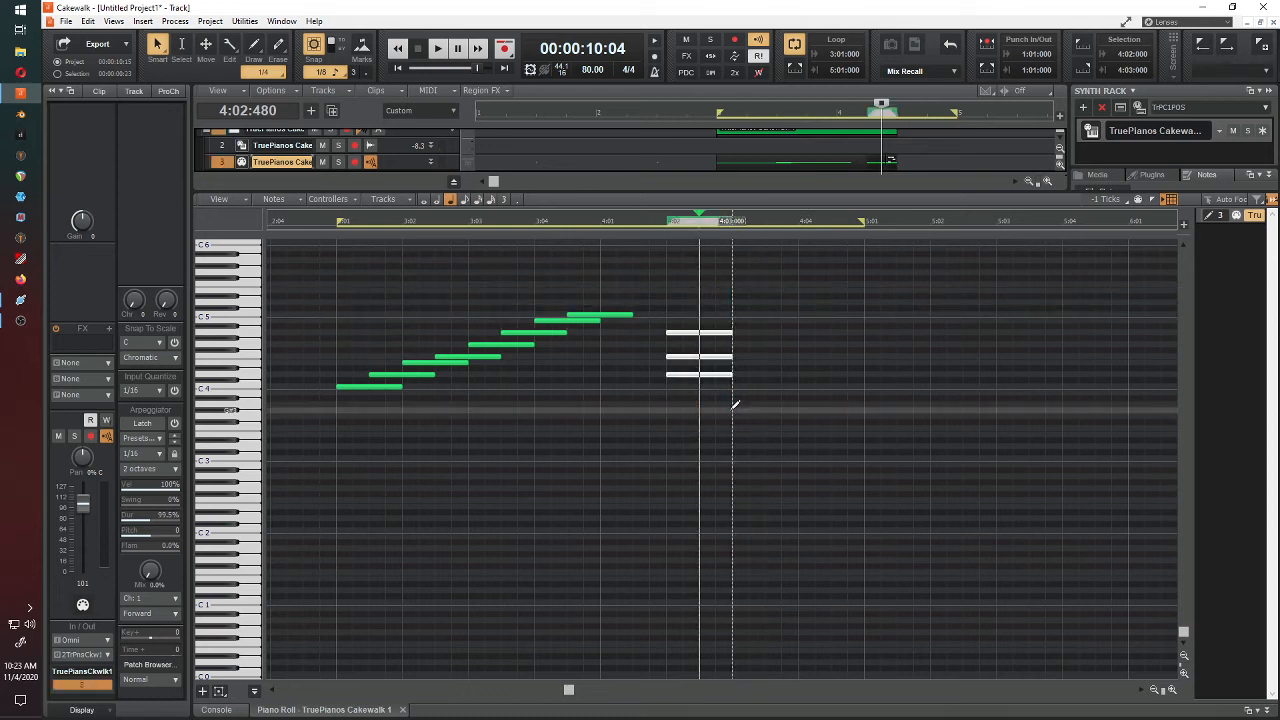
pyautogui.press('Delete')
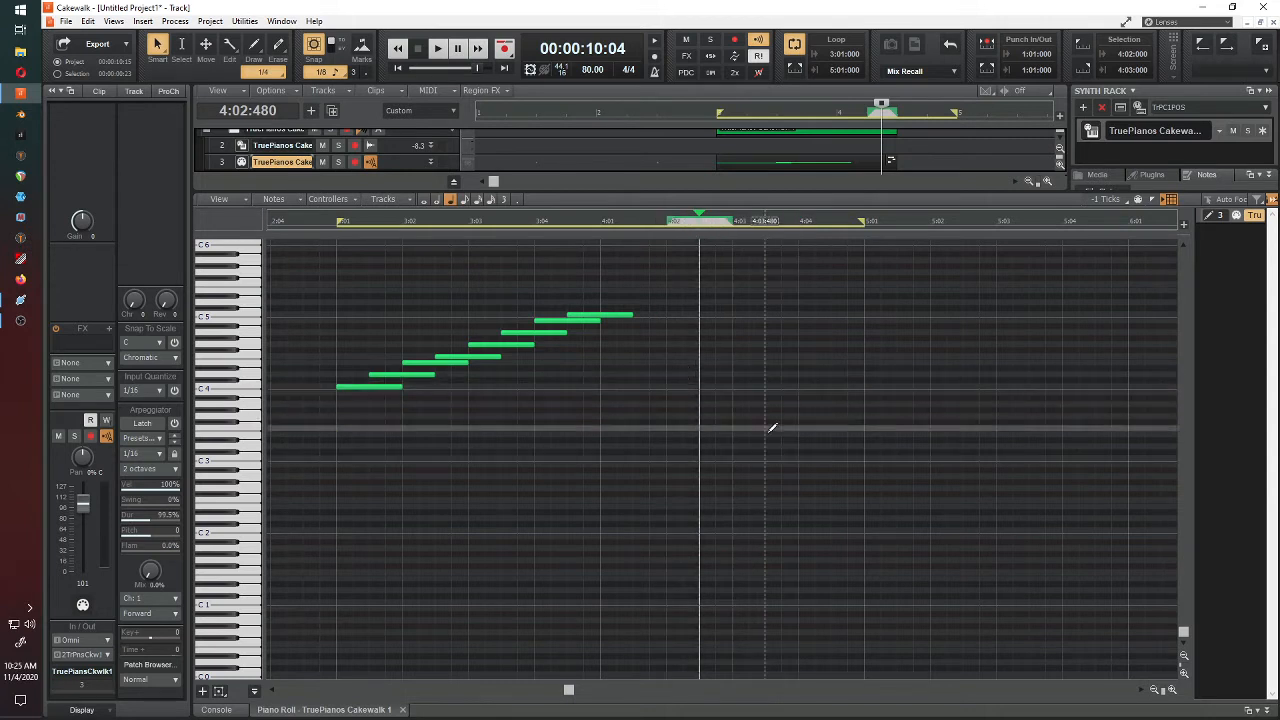
# Step: Transpose the whole scale down five semitones so it starts on G3, and play it from just before measure 3
pyautogui.moveTo(357, 271); pyautogui.dragTo(611, 423)
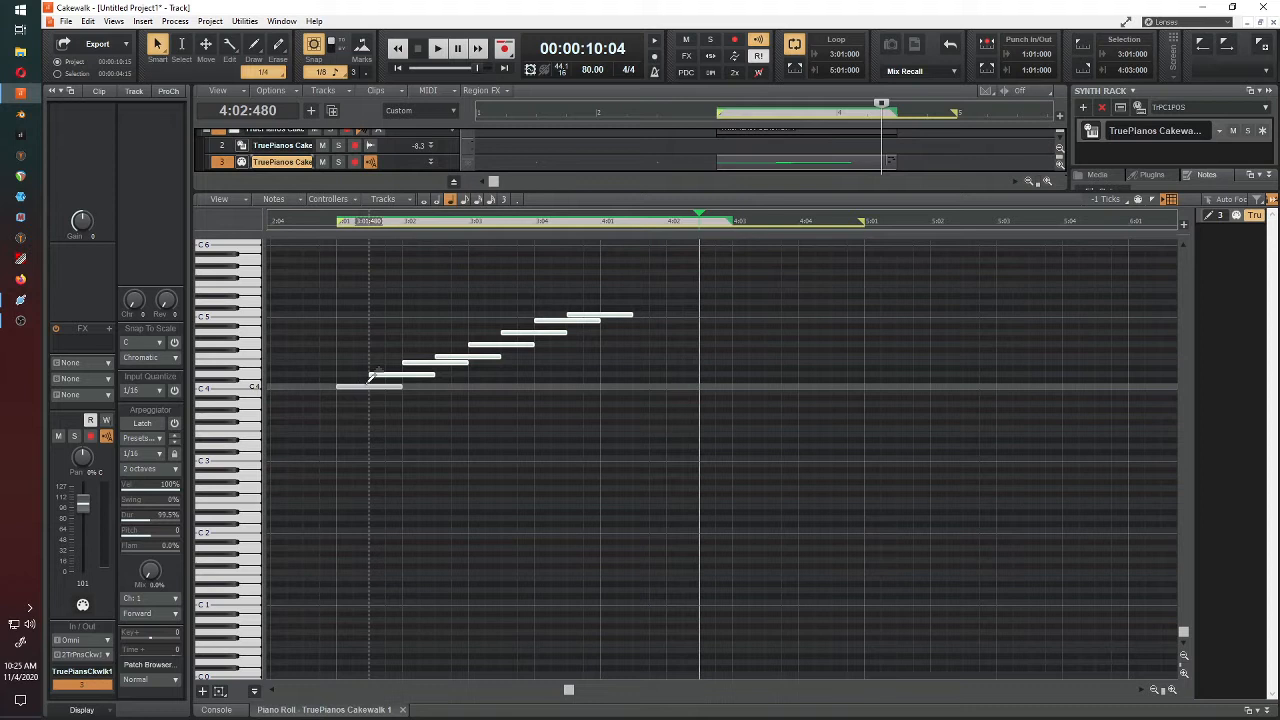
pyautogui.moveTo(371, 386); pyautogui.dragTo(372, 416)
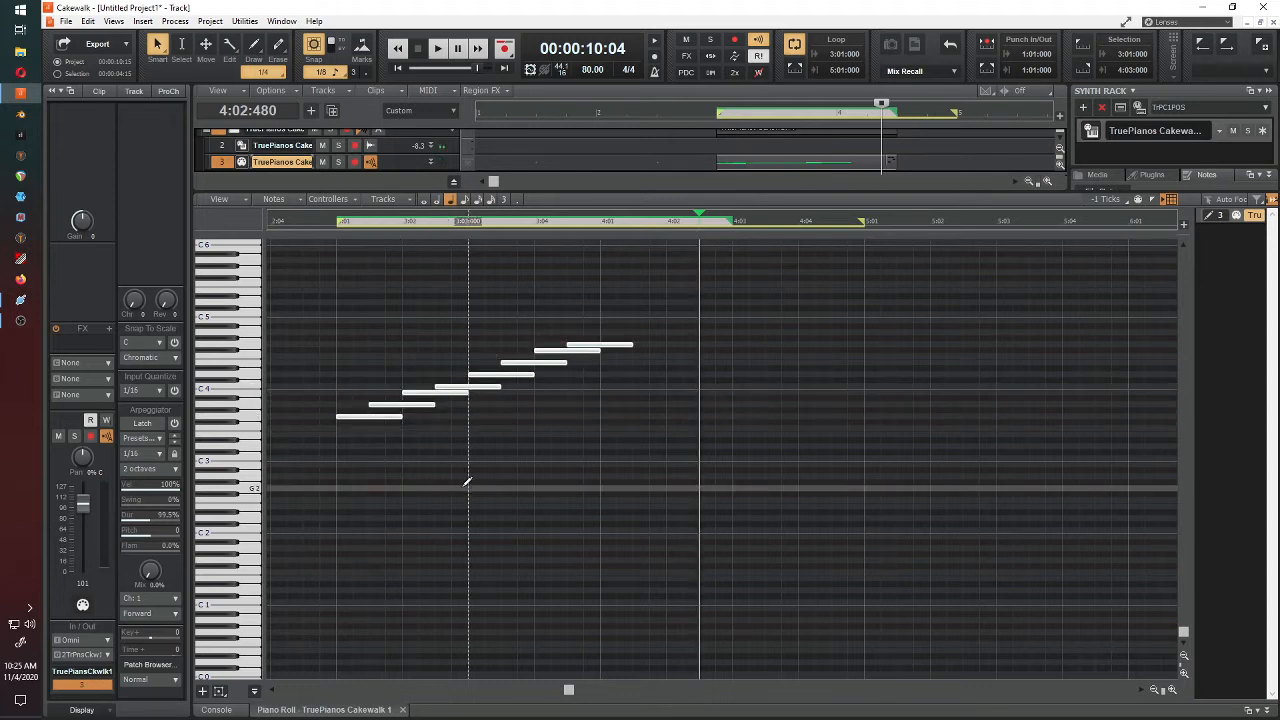
pyautogui.click(307, 220)
pyautogui.press('space')
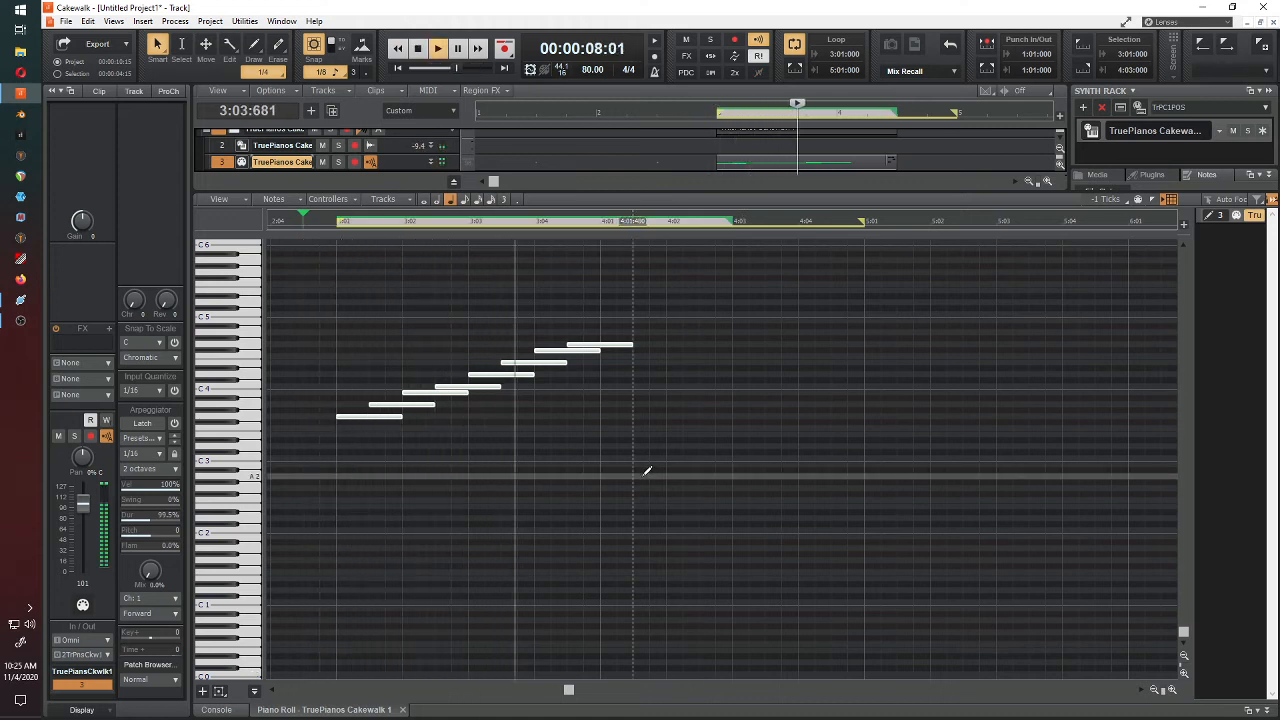
pyautogui.press('space')
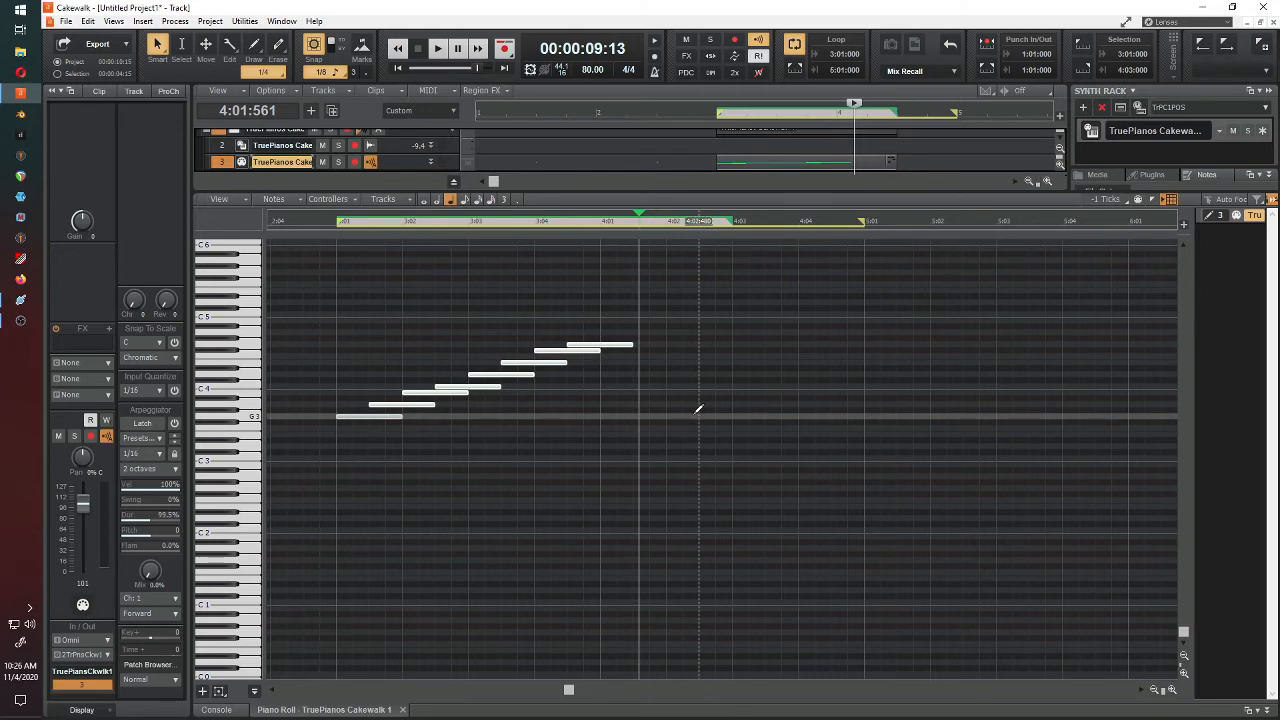
# Step: Delete all the scale notes and draw a quarter-note chord of C4, E4 and G4 at 3:01
pyautogui.moveTo(370, 300); pyautogui.dragTo(640, 449)
pyautogui.press('Delete')
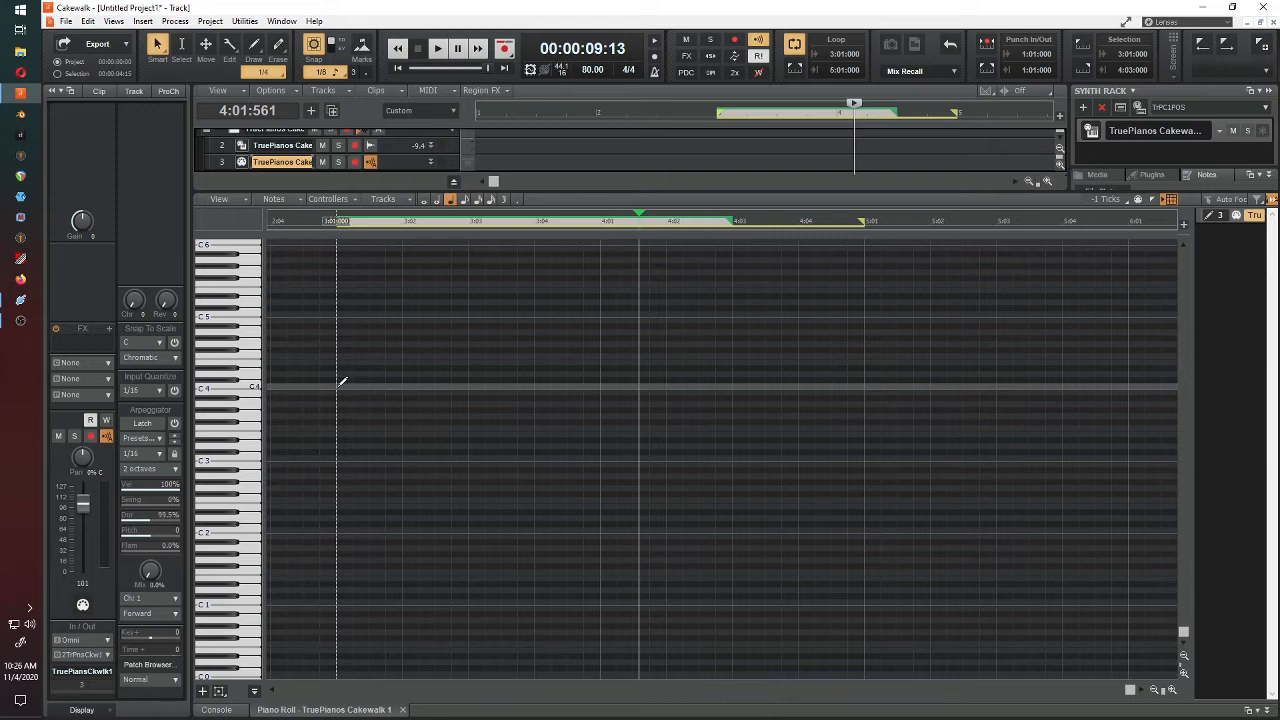
pyautogui.click(341, 385)
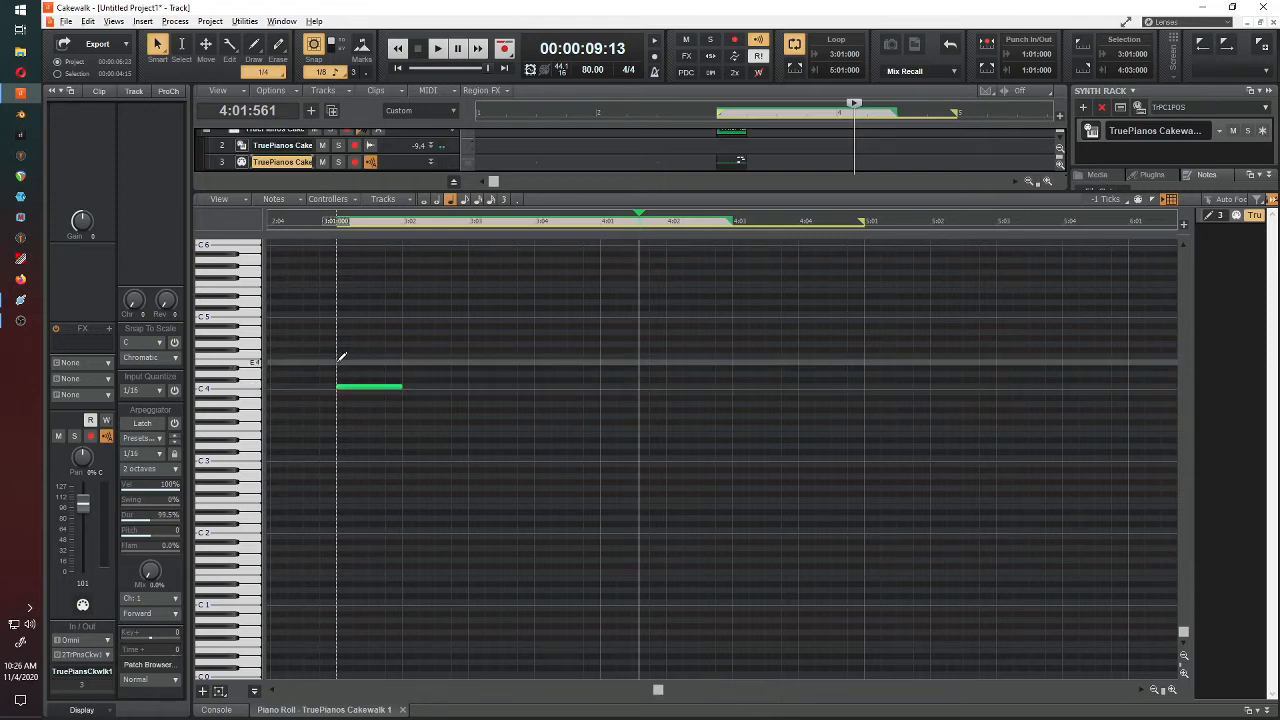
pyautogui.click(341, 362)
pyautogui.click(341, 345)
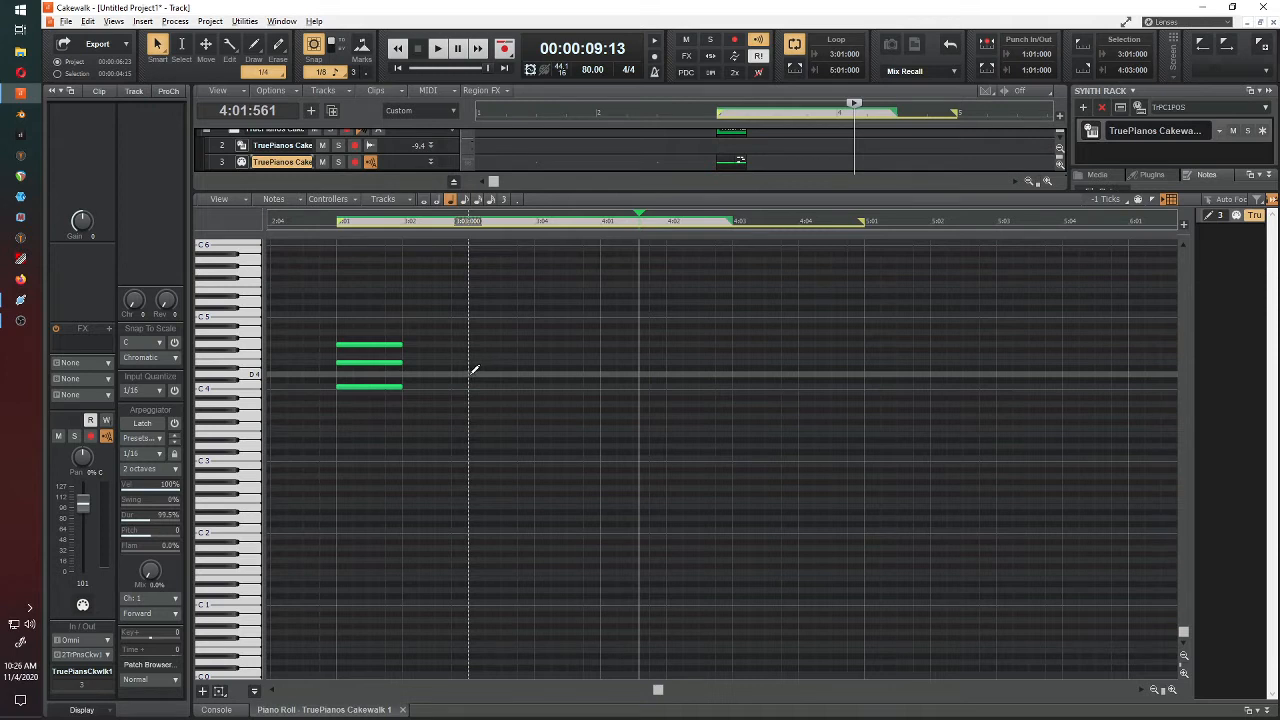
# Step: Draw a second quarter-note chord of D4, F#4 and A4 at 3:03
pyautogui.click(474, 373)
pyautogui.click(472, 349)
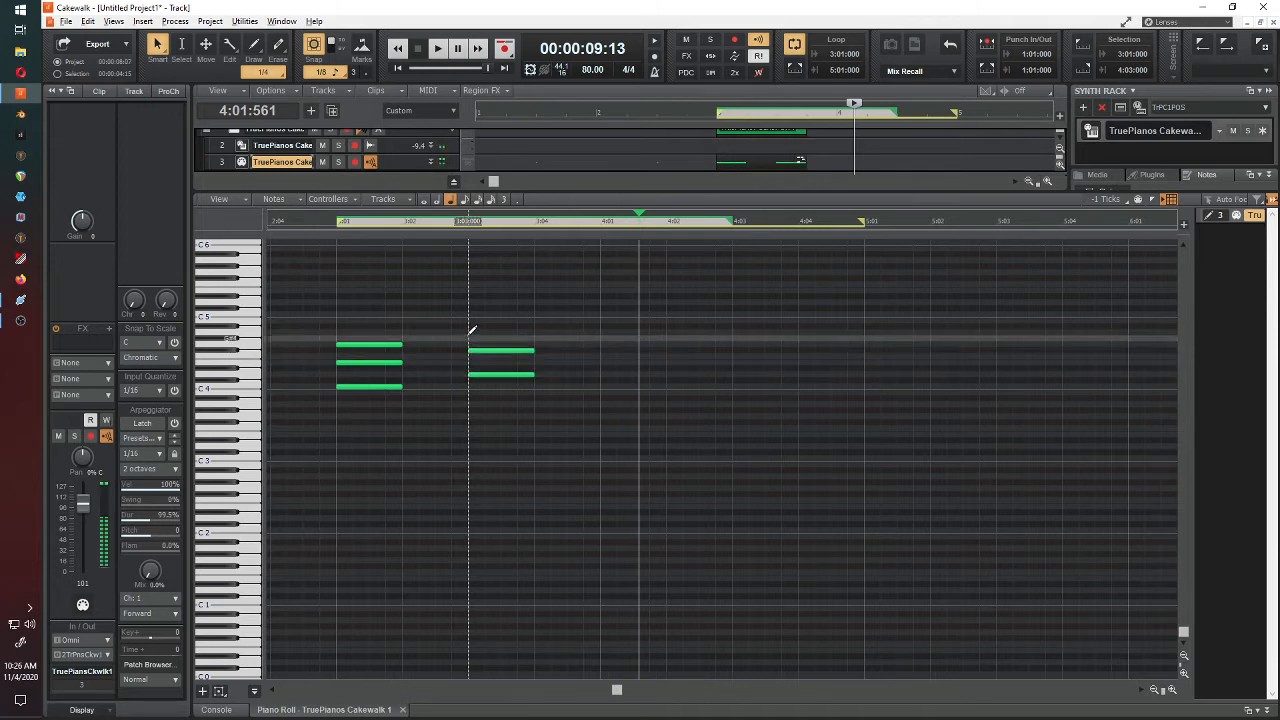
pyautogui.click(472, 332)
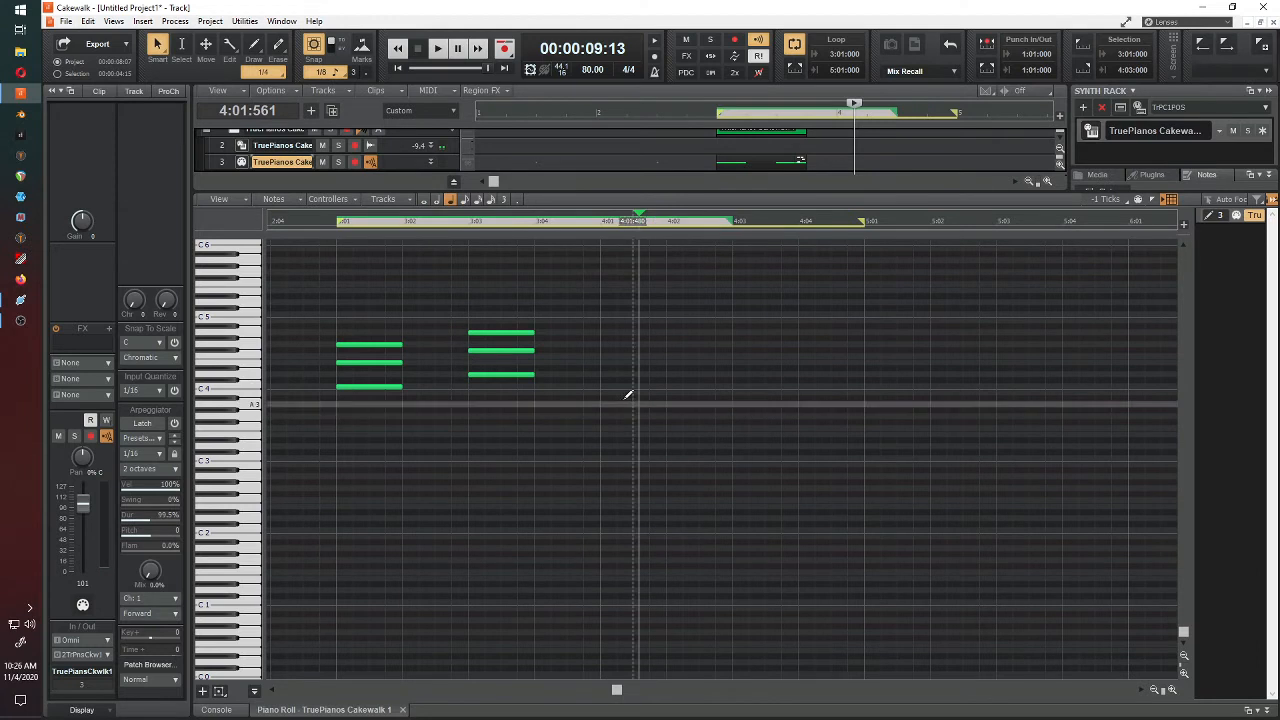
# Step: Draw a third quarter-note chord of E4, G4 and B4 at 4:01
pyautogui.click(604, 360)
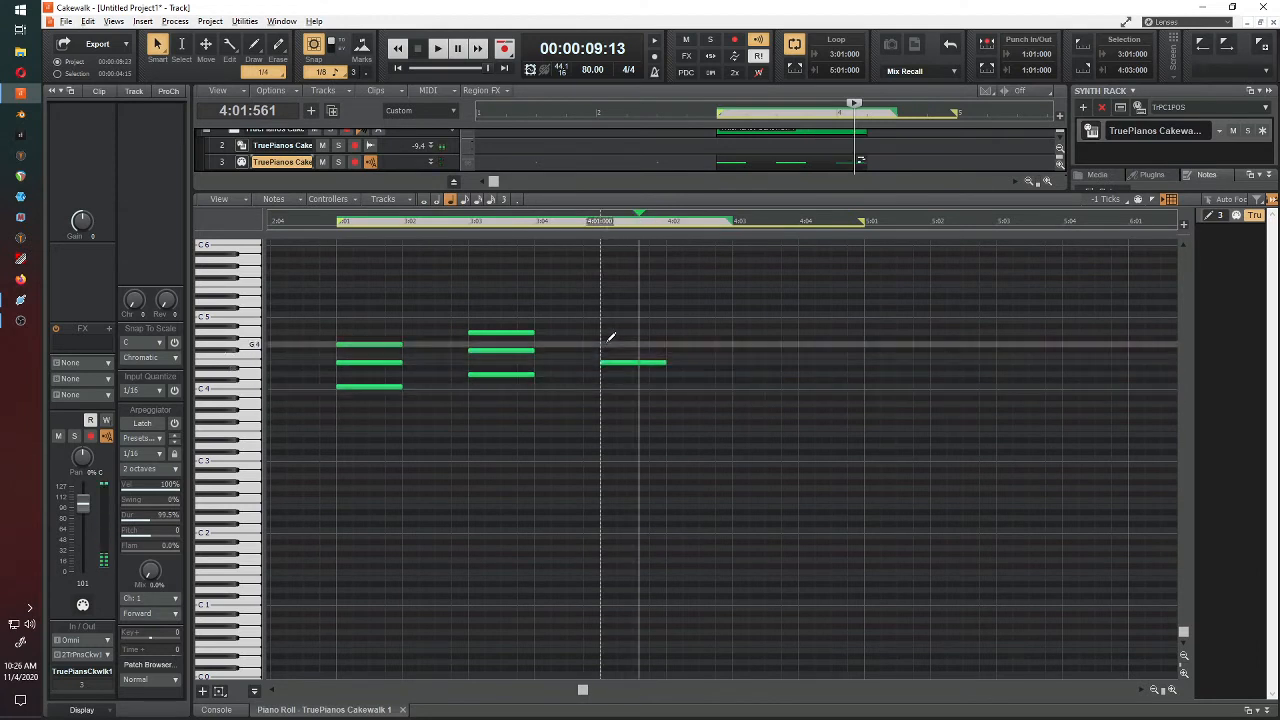
pyautogui.click(604, 344)
pyautogui.click(606, 320)
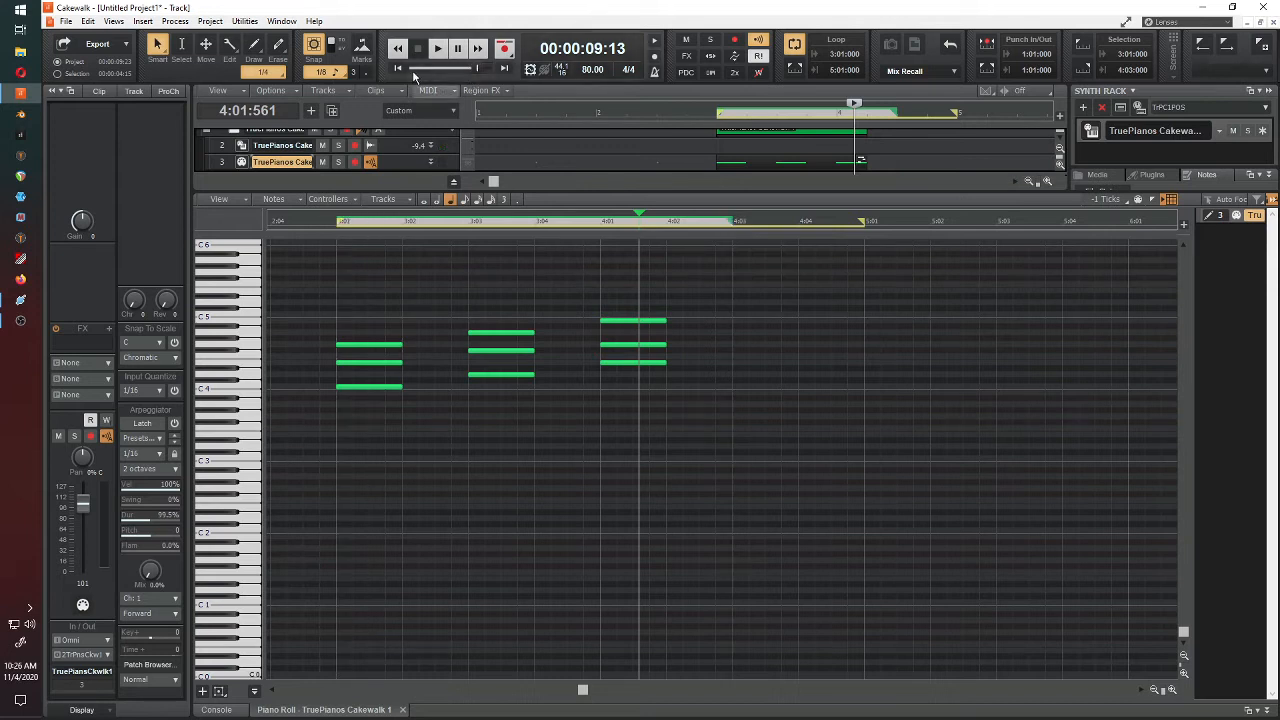
# Step: Draw a fourth quarter-note chord of C4, E4 and G4 at 4:03
pyautogui.click(737, 386)
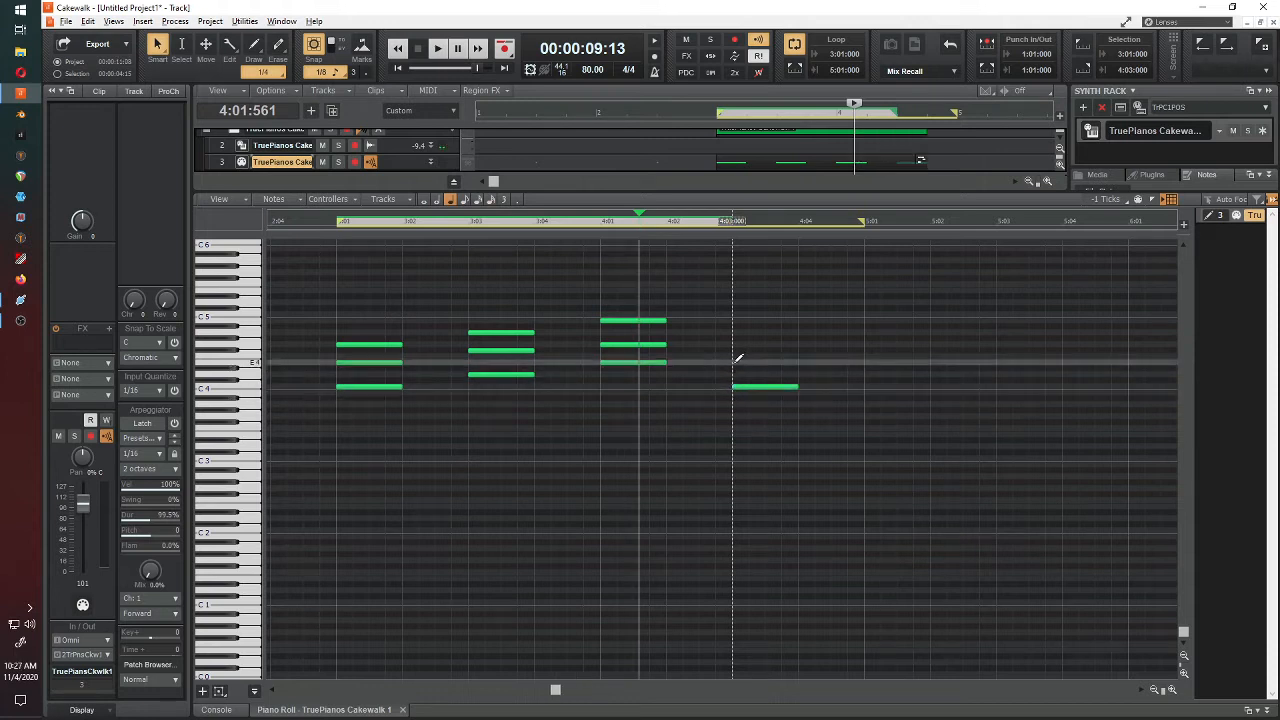
pyautogui.click(737, 362)
pyautogui.click(737, 344)
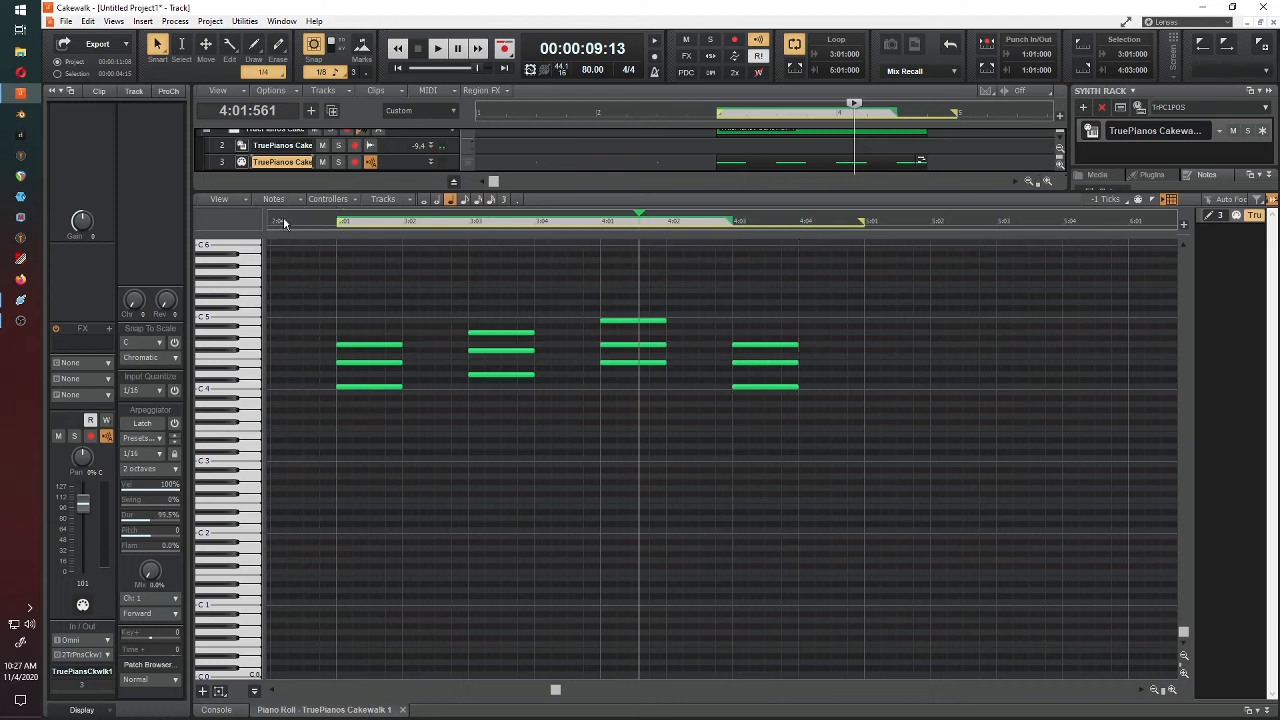
# Step: Play the four-chord progression from just before measure 3 through the chord at 4:03
pyautogui.hotkey('ctrl', 'a')
pyautogui.click(300, 277)
pyautogui.press('space')
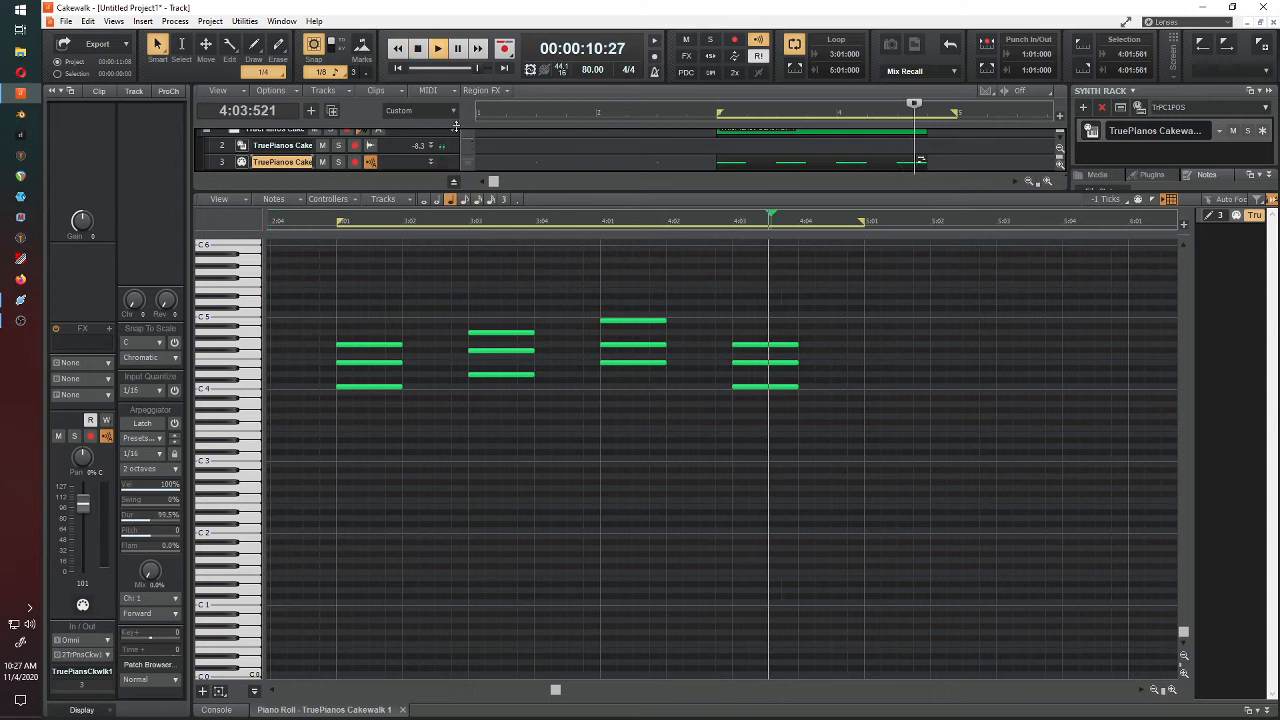
pyautogui.press('space')
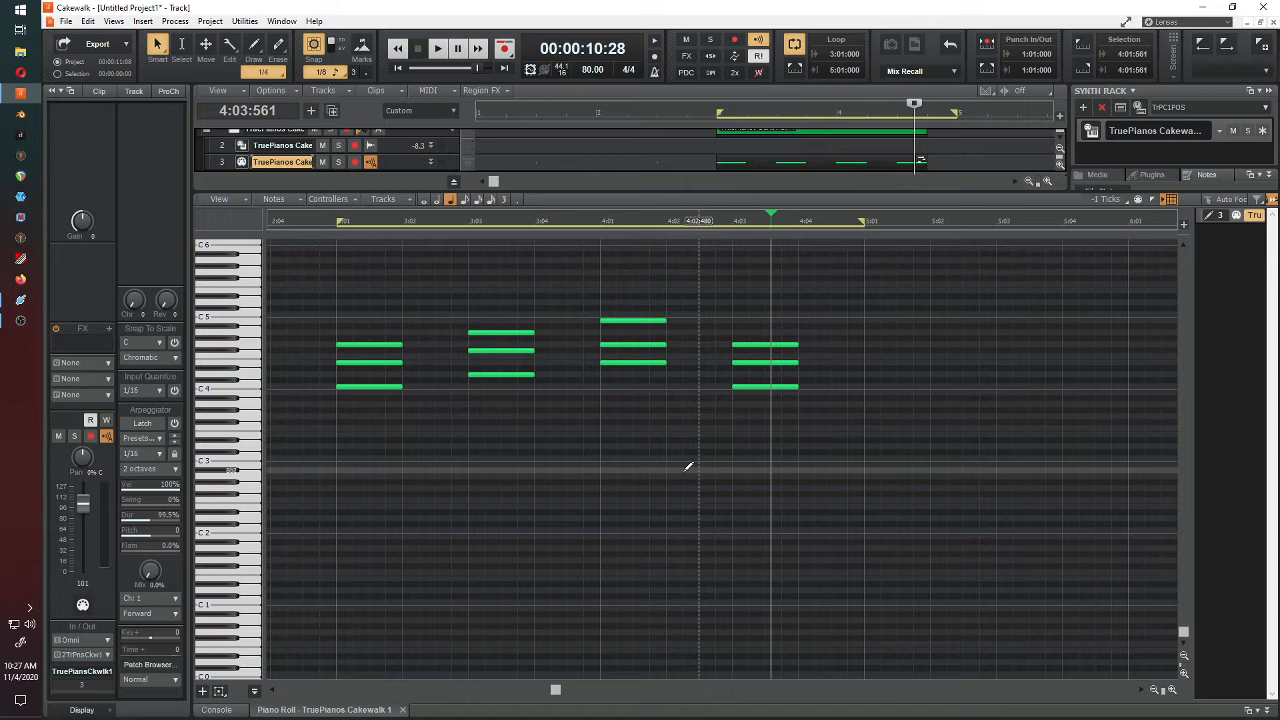
# Step: Copy the four chords so the duplicate starts at 5:01, and extend the loop end to 7:02
pyautogui.moveTo(349, 285); pyautogui.dragTo(800, 440)
pyautogui.moveTo(369, 387); pyautogui.dragTo(897, 387)
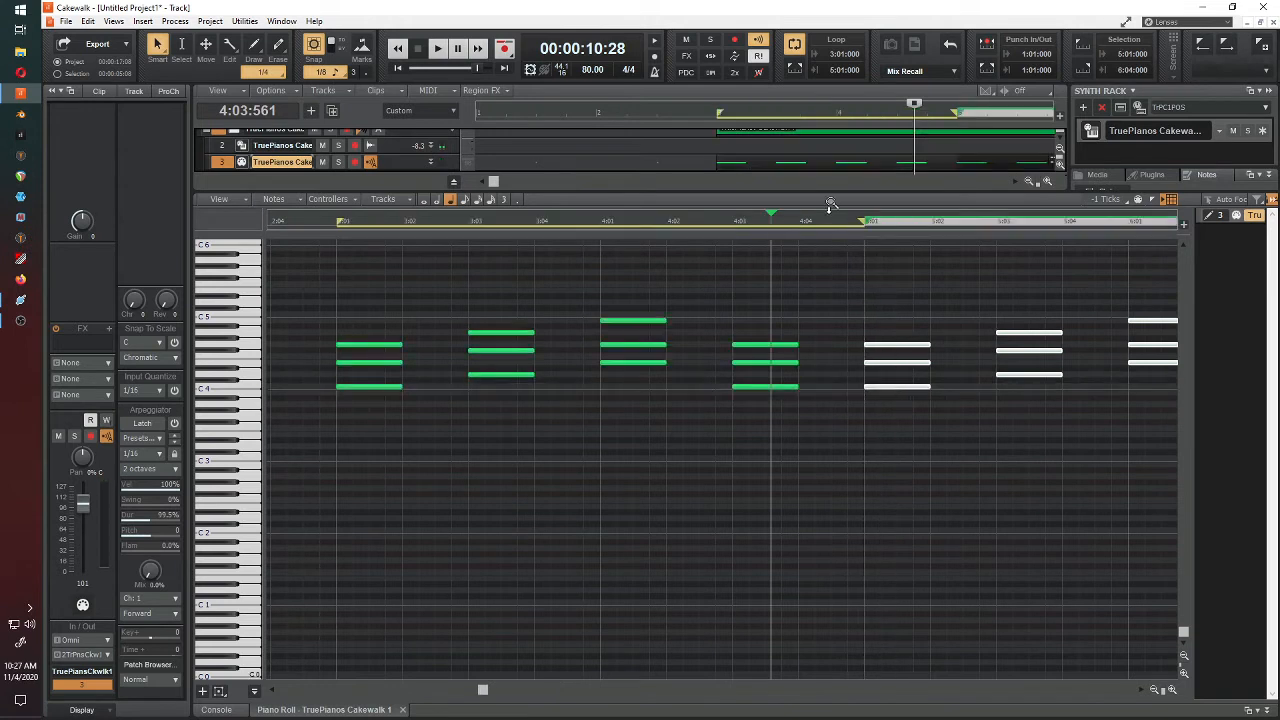
pyautogui.moveTo(862, 221)
pyautogui.mouseDown()
pyautogui.moveTo(1187, 224)
pyautogui.moveTo(998, 222)
pyautogui.mouseUp()
pyautogui.click(617, 458)
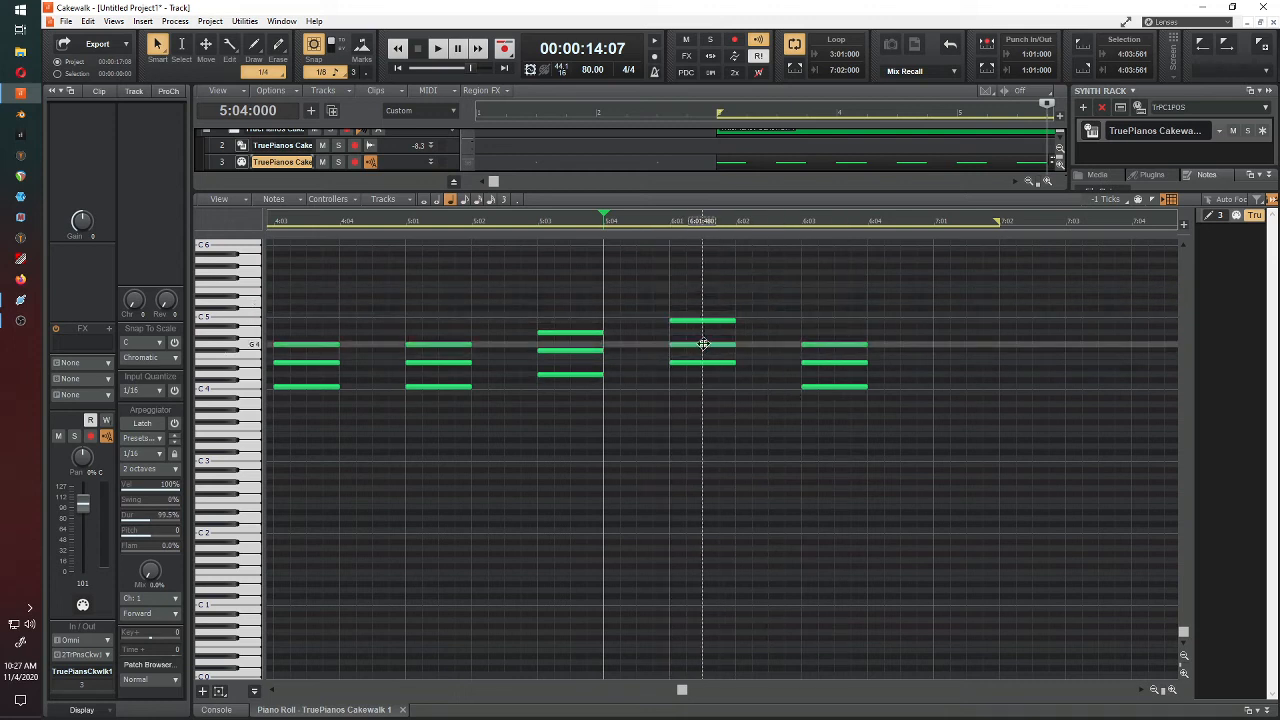
# Step: Try lowering the G4 of the chord at 6:01 to F#4, and move it back to G4
pyautogui.moveTo(703, 344); pyautogui.dragTo(703, 350)
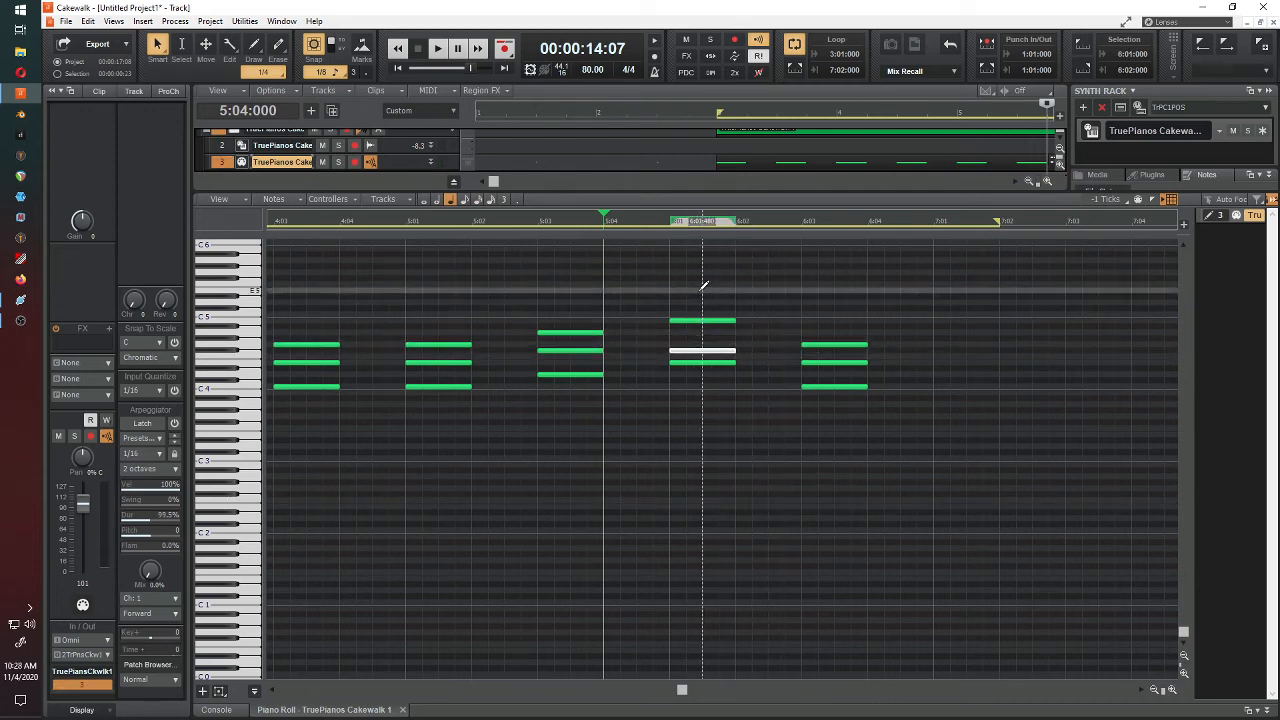
pyautogui.moveTo(705, 350); pyautogui.dragTo(708, 344)
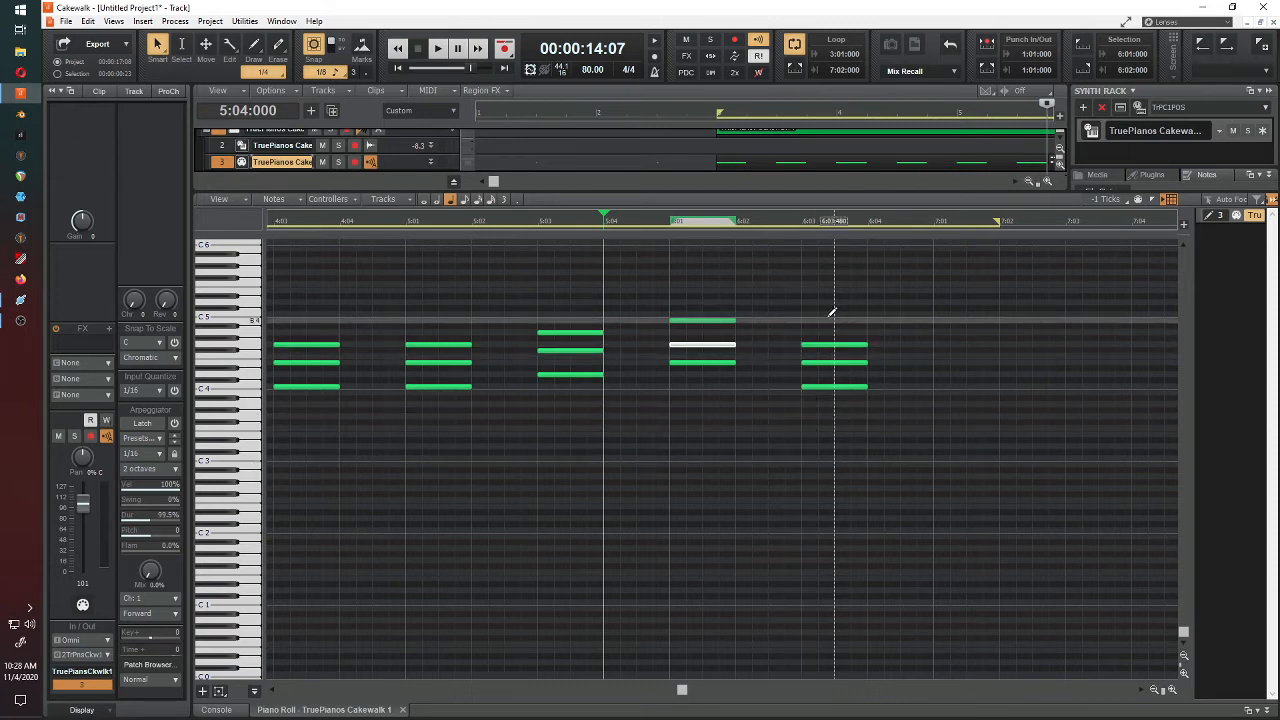
# Step: Turn the last chord at 6:03 minor by lowering its E4 by one semitone to D#4
pyautogui.moveTo(829, 307); pyautogui.dragTo(857, 411)
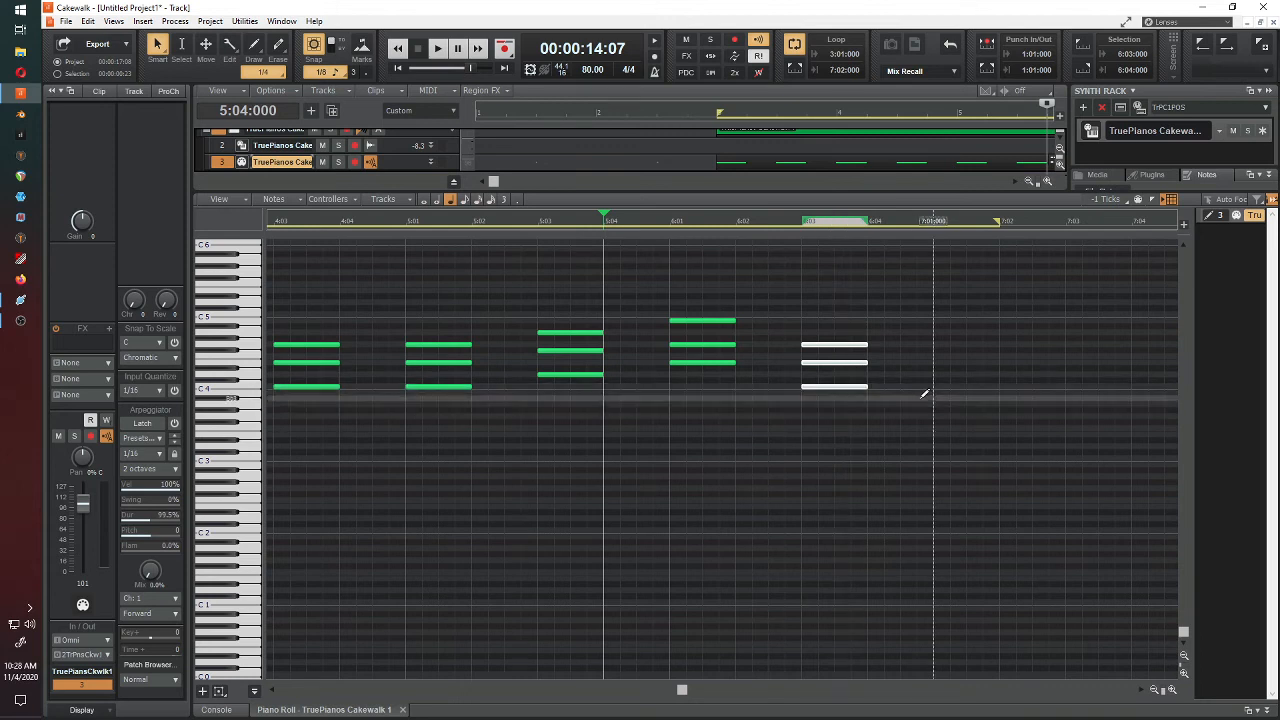
pyautogui.click(922, 393)
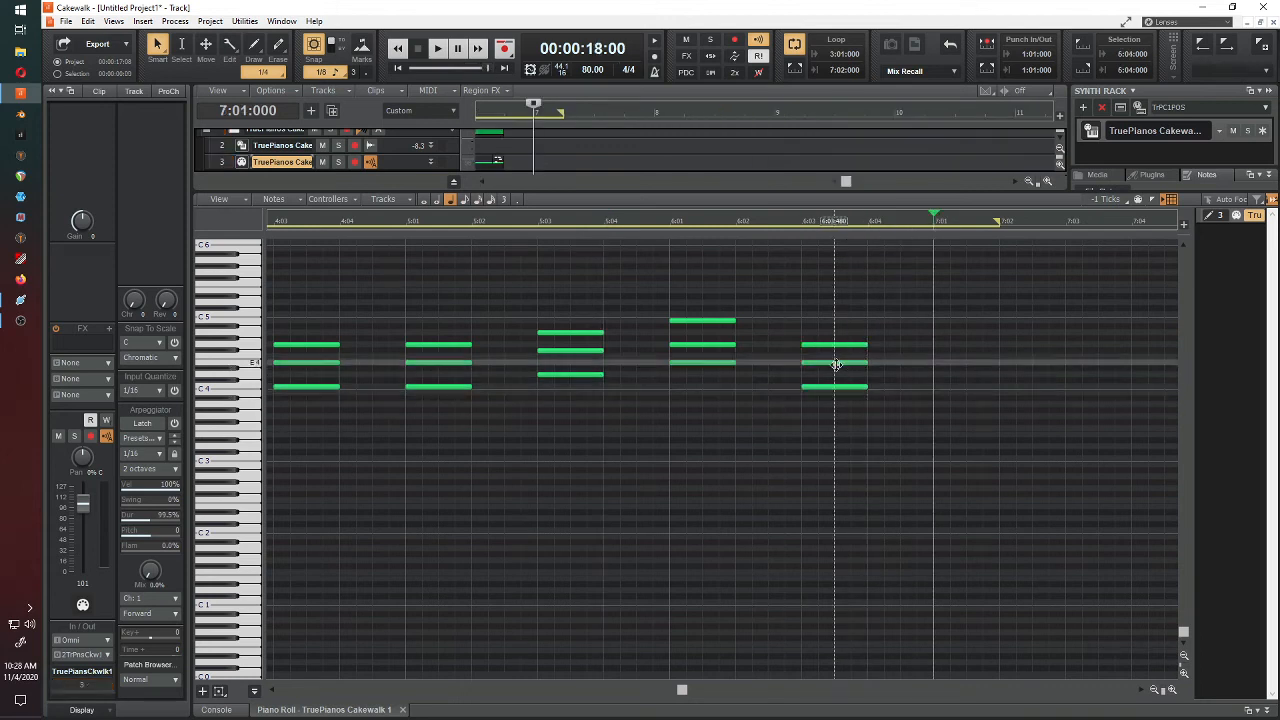
pyautogui.moveTo(836, 364); pyautogui.dragTo(836, 370)
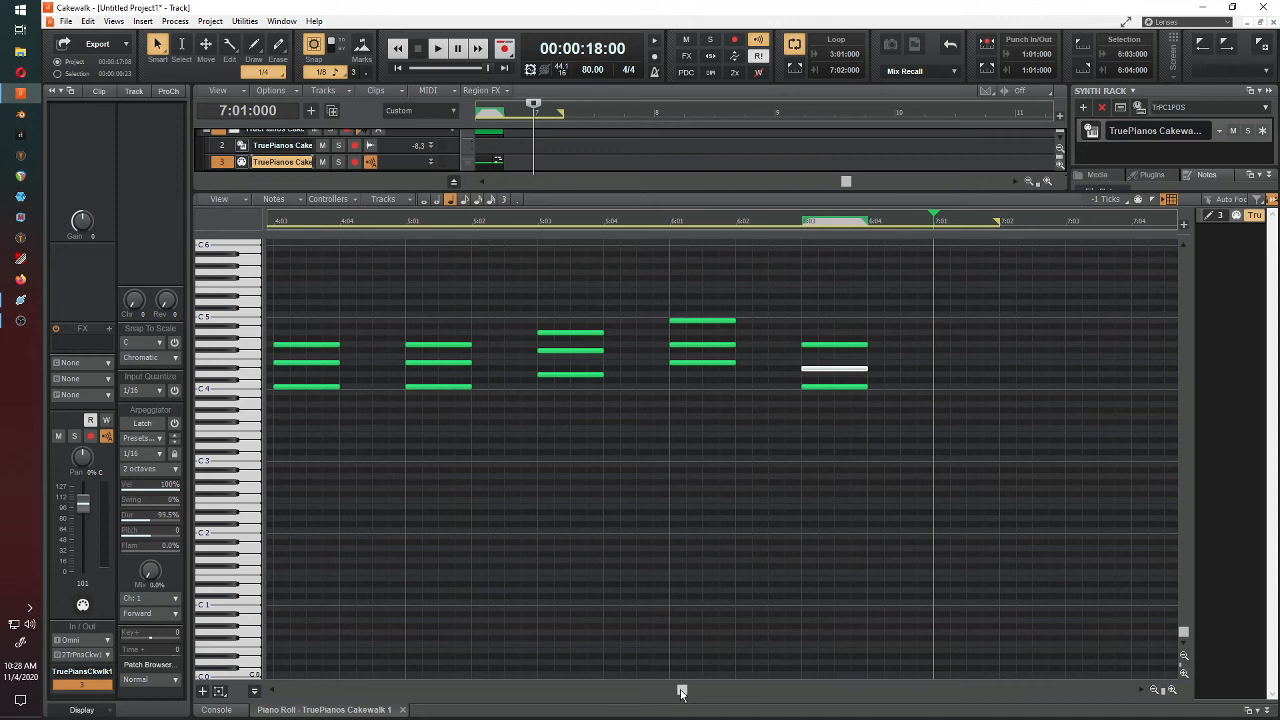
# Step: Play both passes of the progression from just before measure 3 to the minor chord at 6:03
pyautogui.moveTo(682, 691); pyautogui.dragTo(479, 690)
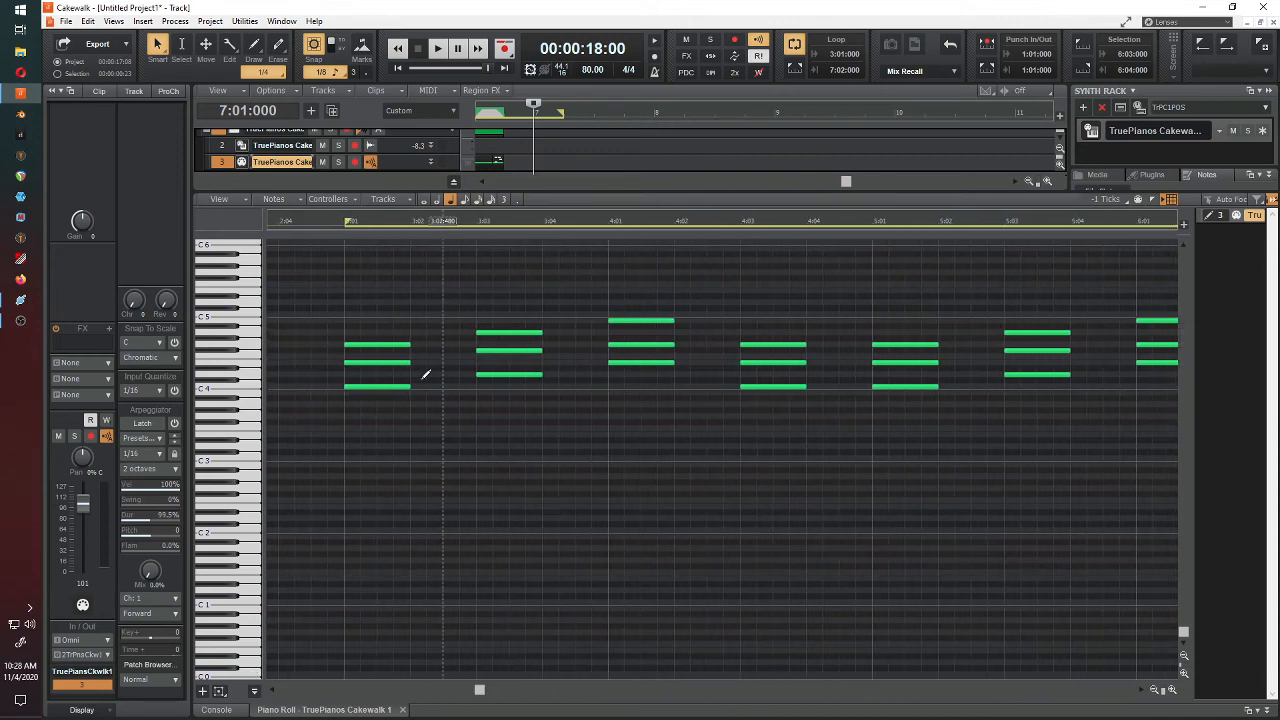
pyautogui.click(326, 222)
pyautogui.press('space')
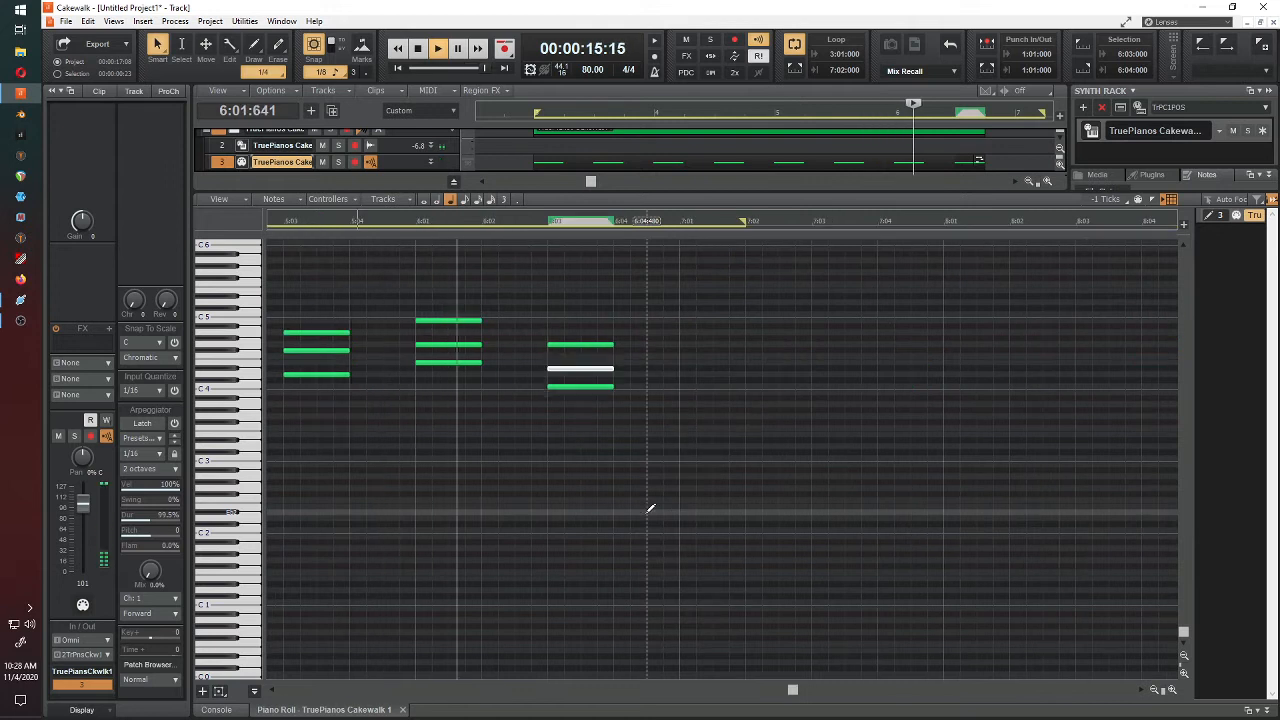
pyautogui.press('space')
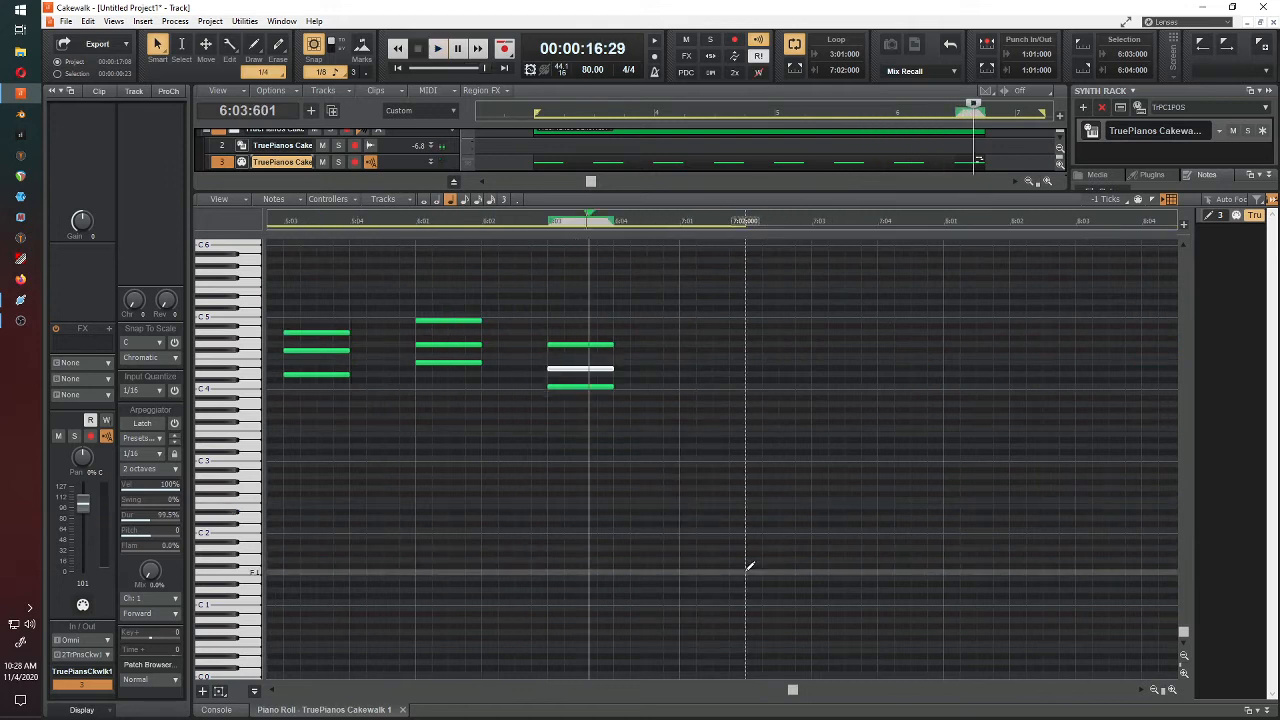
# Step: Invert the chord at 4:03 by raising its C4 one octave to C5
pyautogui.moveTo(795, 695); pyautogui.dragTo(475, 659)
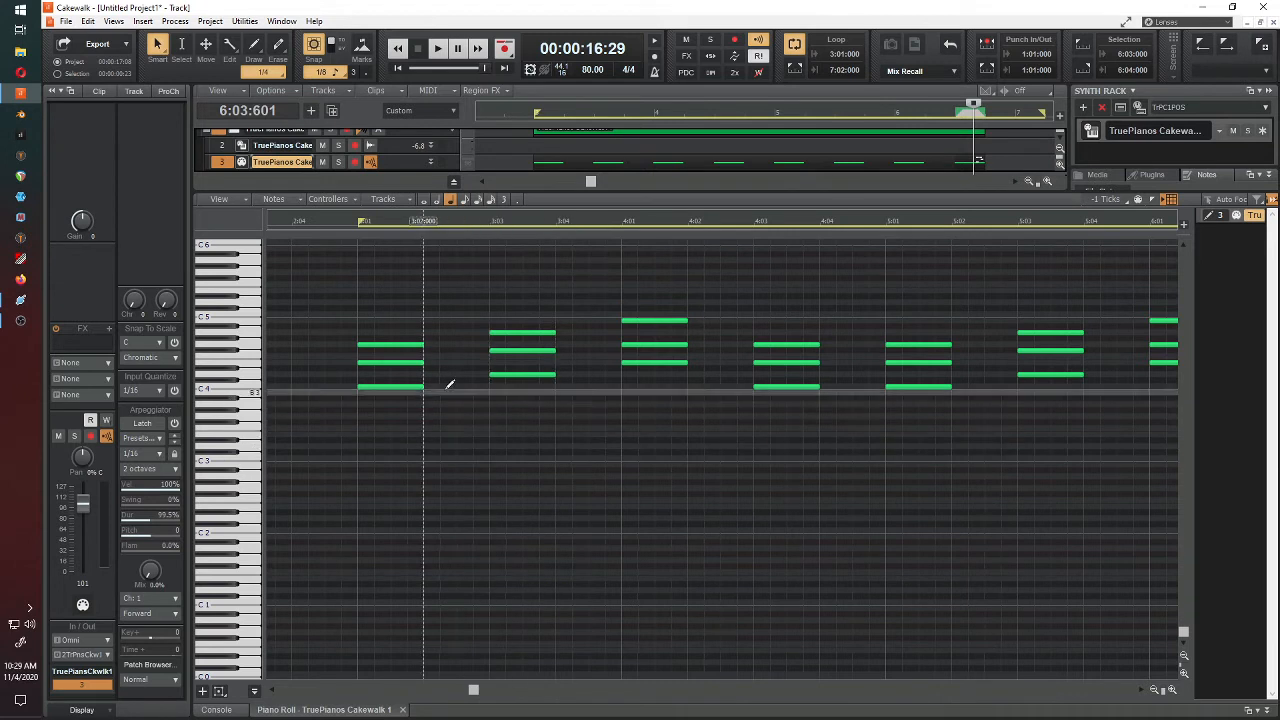
pyautogui.keyDown('shift'); pyautogui.click(785, 386); pyautogui.keyUp('shift')
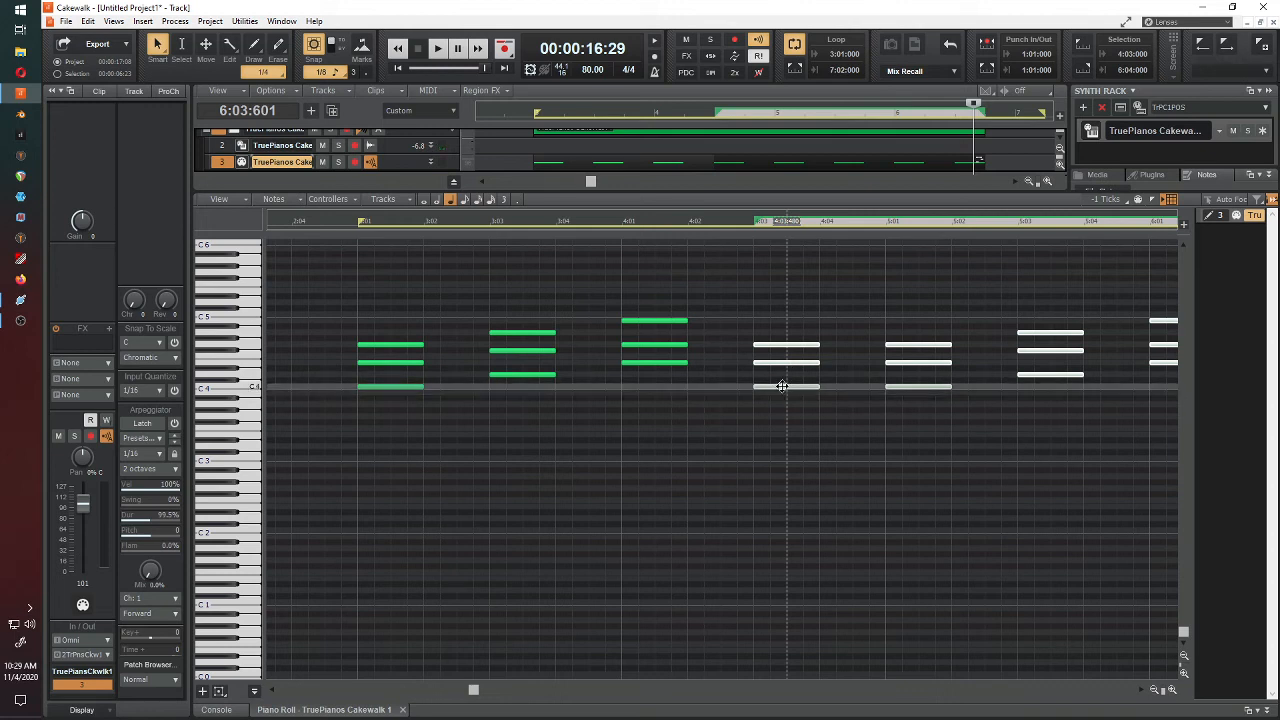
pyautogui.click(786, 291)
pyautogui.moveTo(790, 388); pyautogui.dragTo(790, 314)
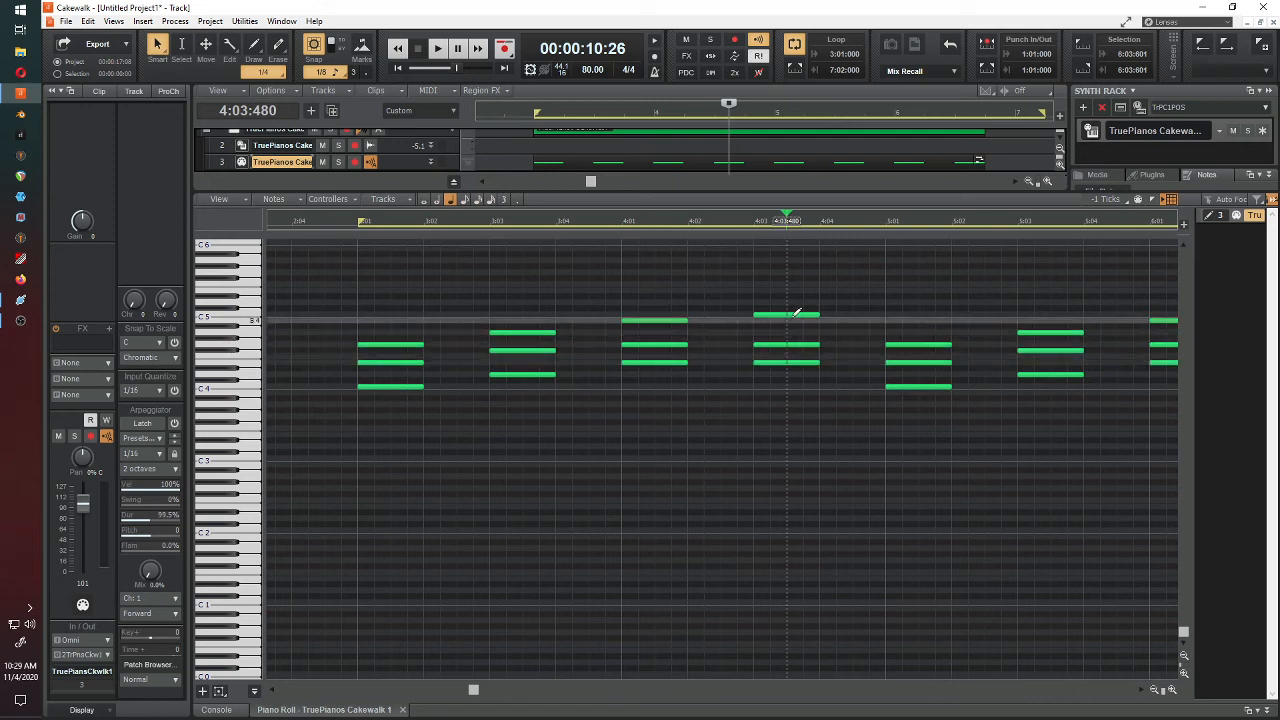
# Step: Play the progression from just before measure 3 with the inverted chord at 4:03
pyautogui.click(334, 222)
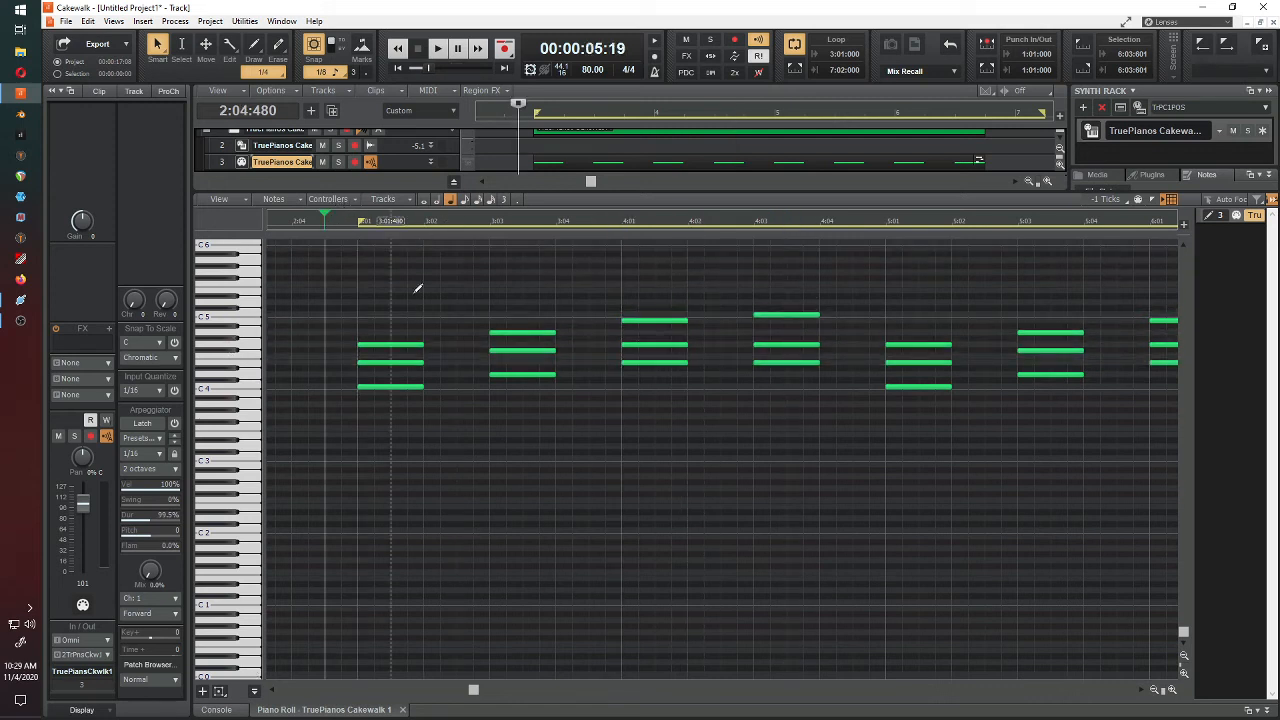
pyautogui.press('space')
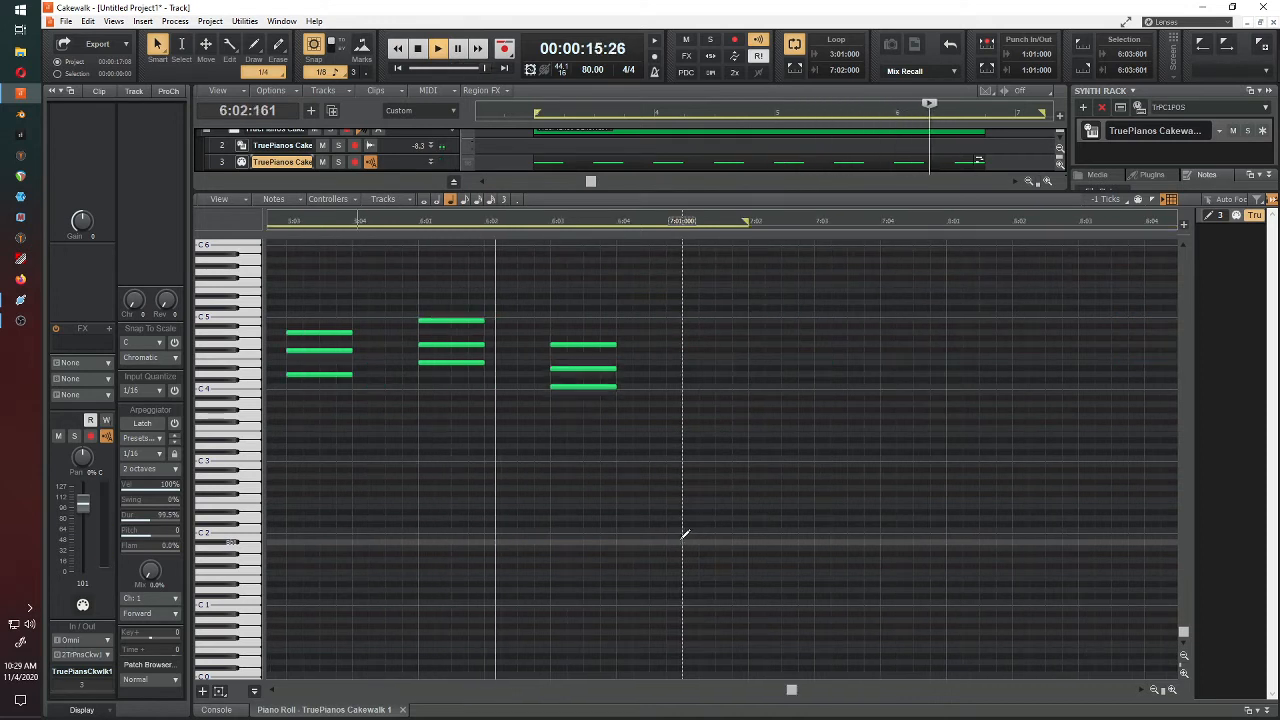
pyautogui.press('space')
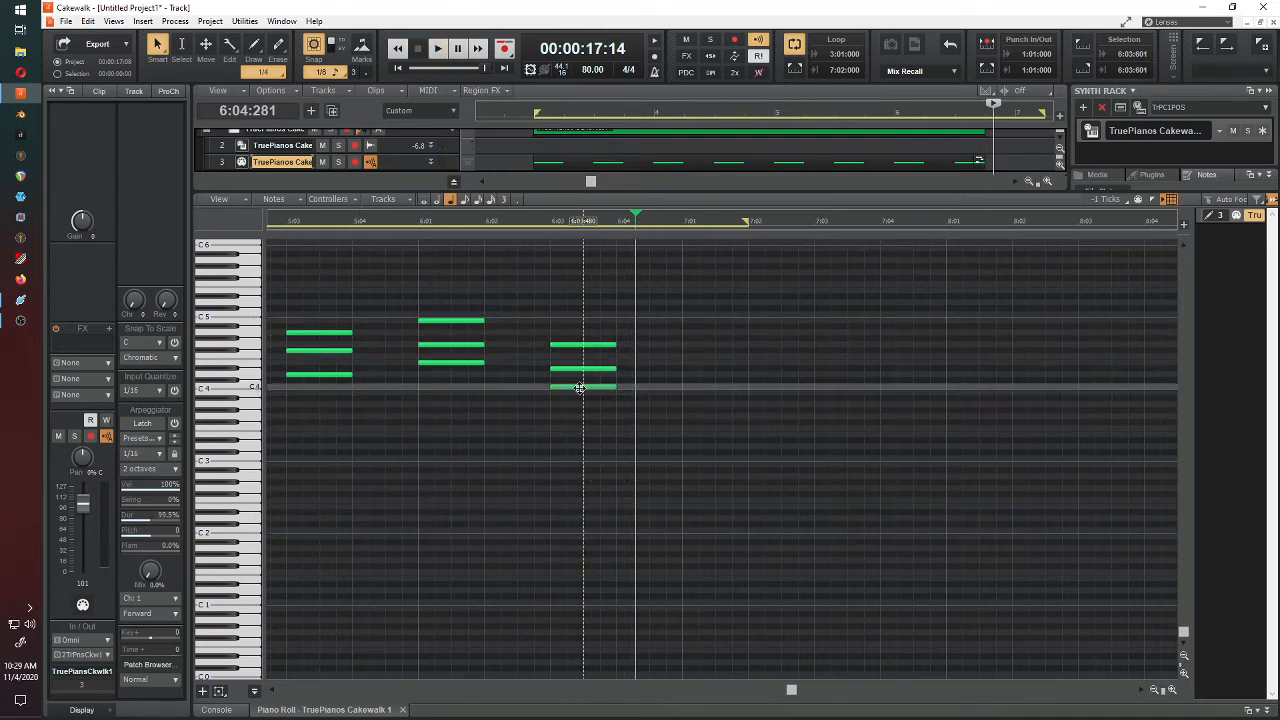
# Step: Invert the minor chord at 6:03 twice by raising its C4 to C5 and its D#4 to D#5
pyautogui.moveTo(580, 388); pyautogui.dragTo(580, 315)
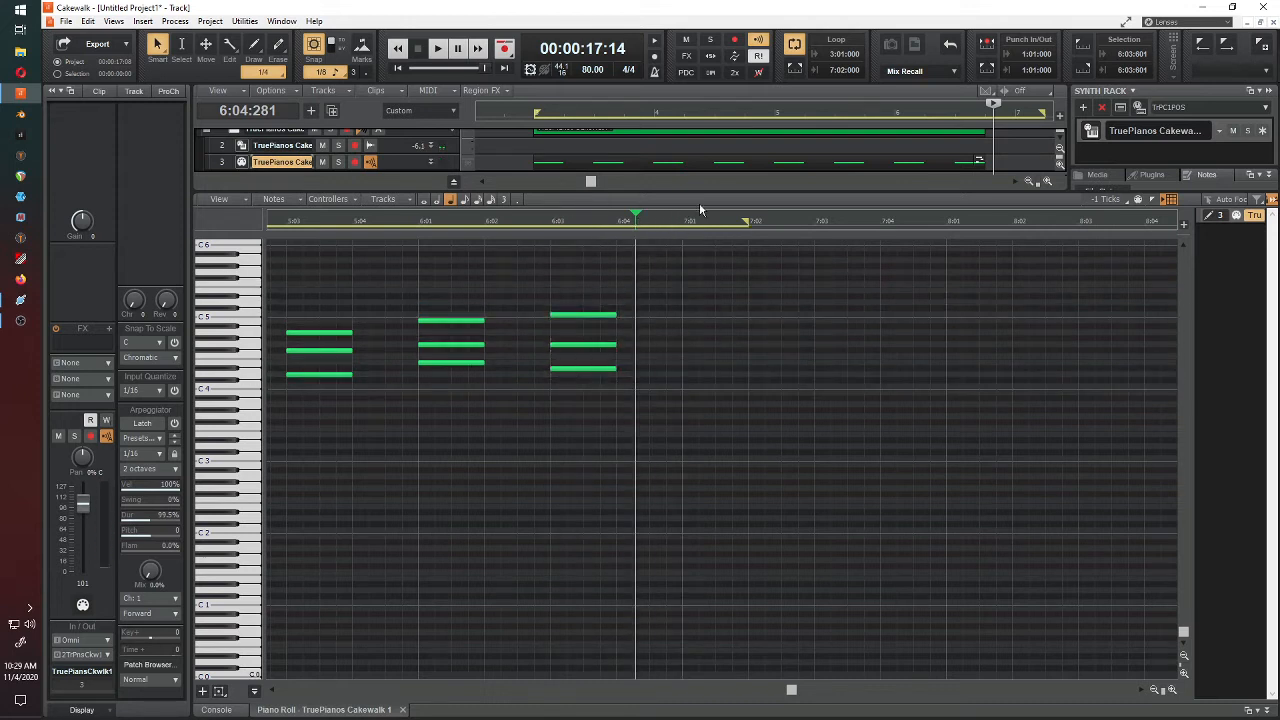
pyautogui.press('space')
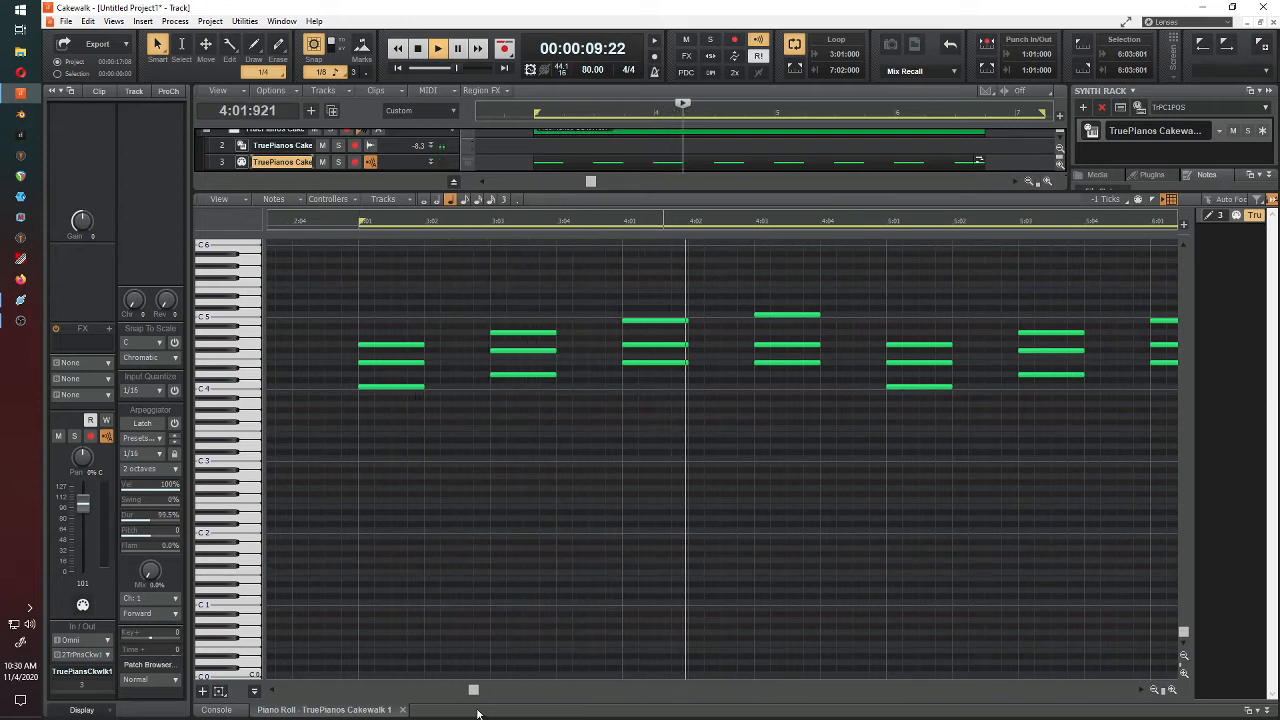
pyautogui.moveTo(474, 692); pyautogui.dragTo(767, 667)
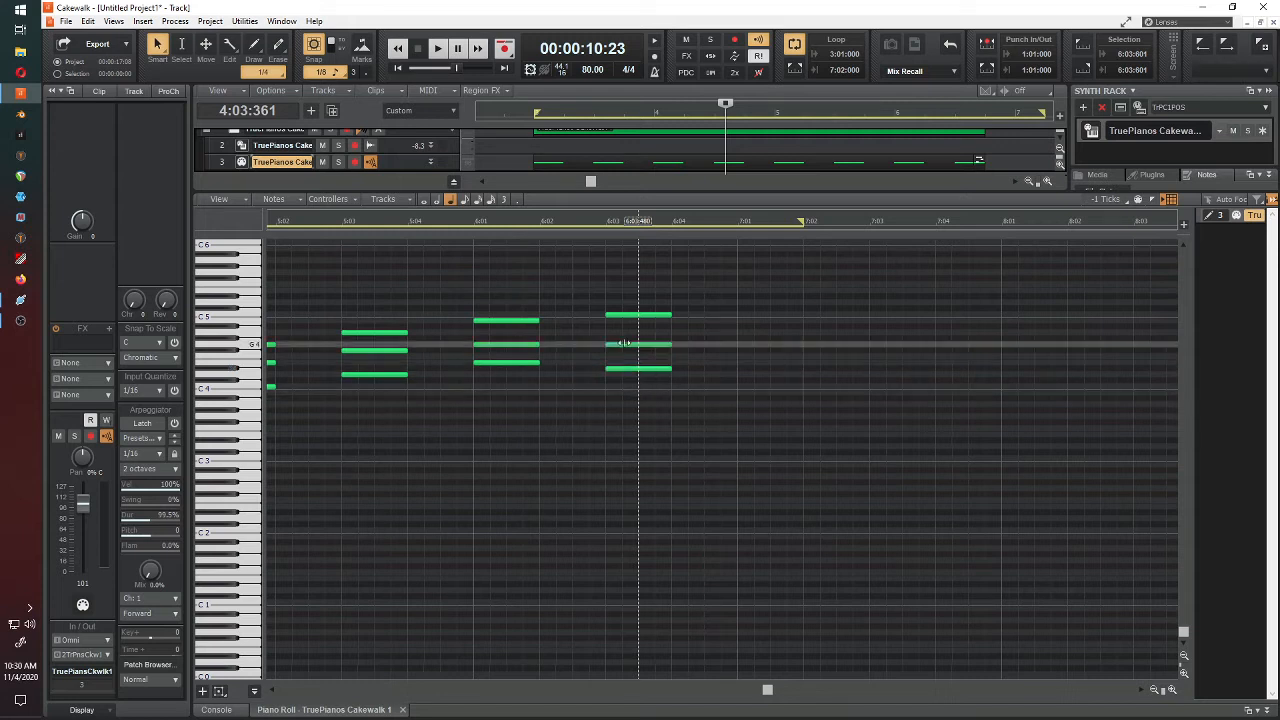
pyautogui.moveTo(631, 370); pyautogui.dragTo(633, 297)
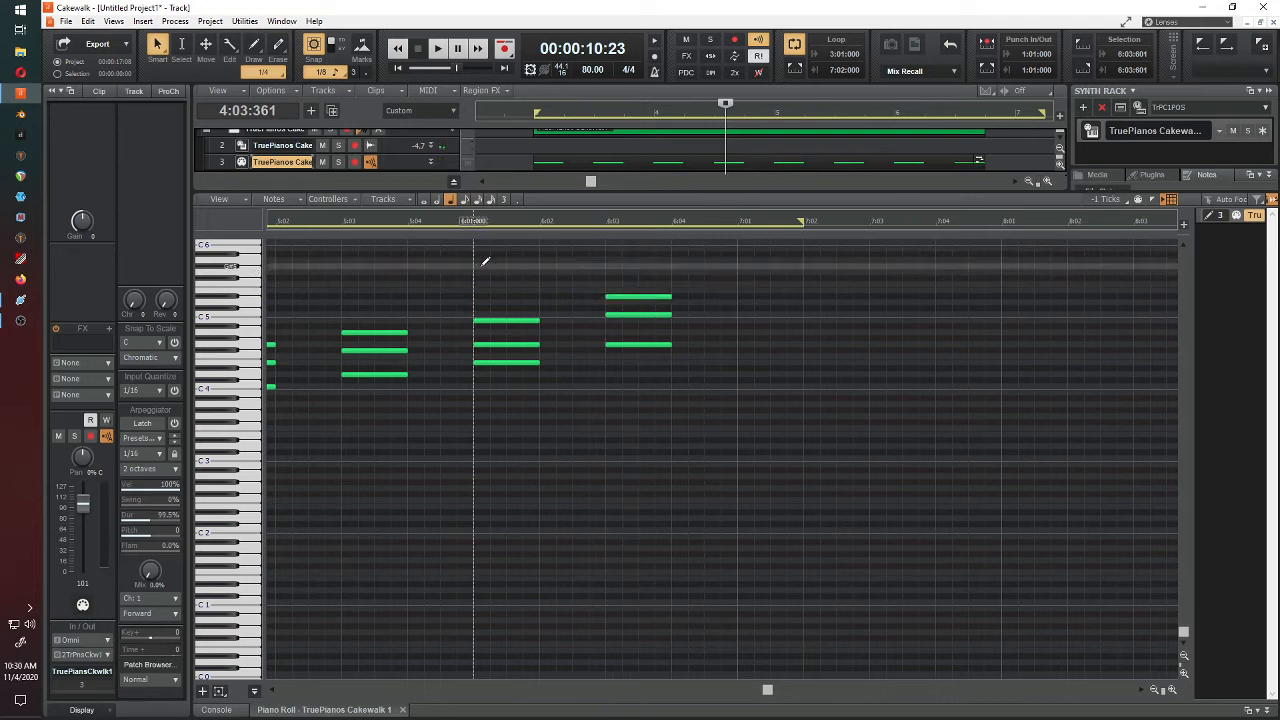
# Step: Audition the chords at 6:01 and 6:03 with the Scrub tool and rewind the project
pyautogui.click(583, 260)
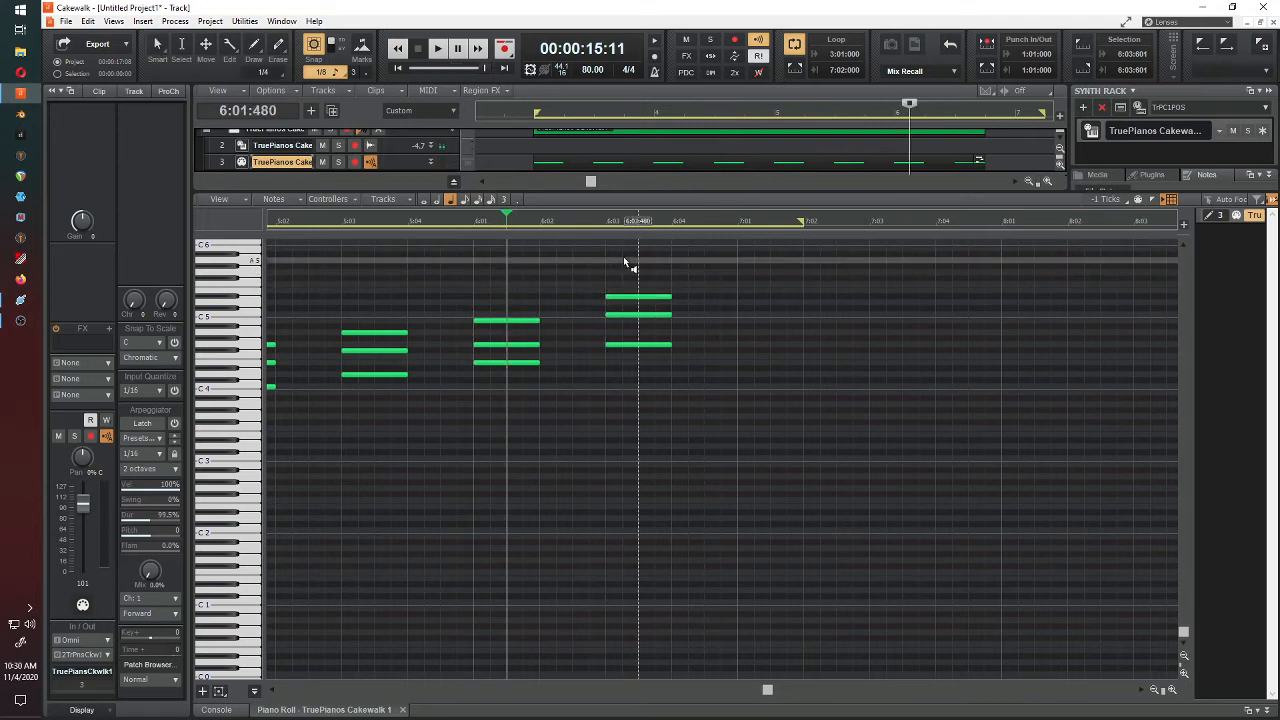
pyautogui.click(624, 262)
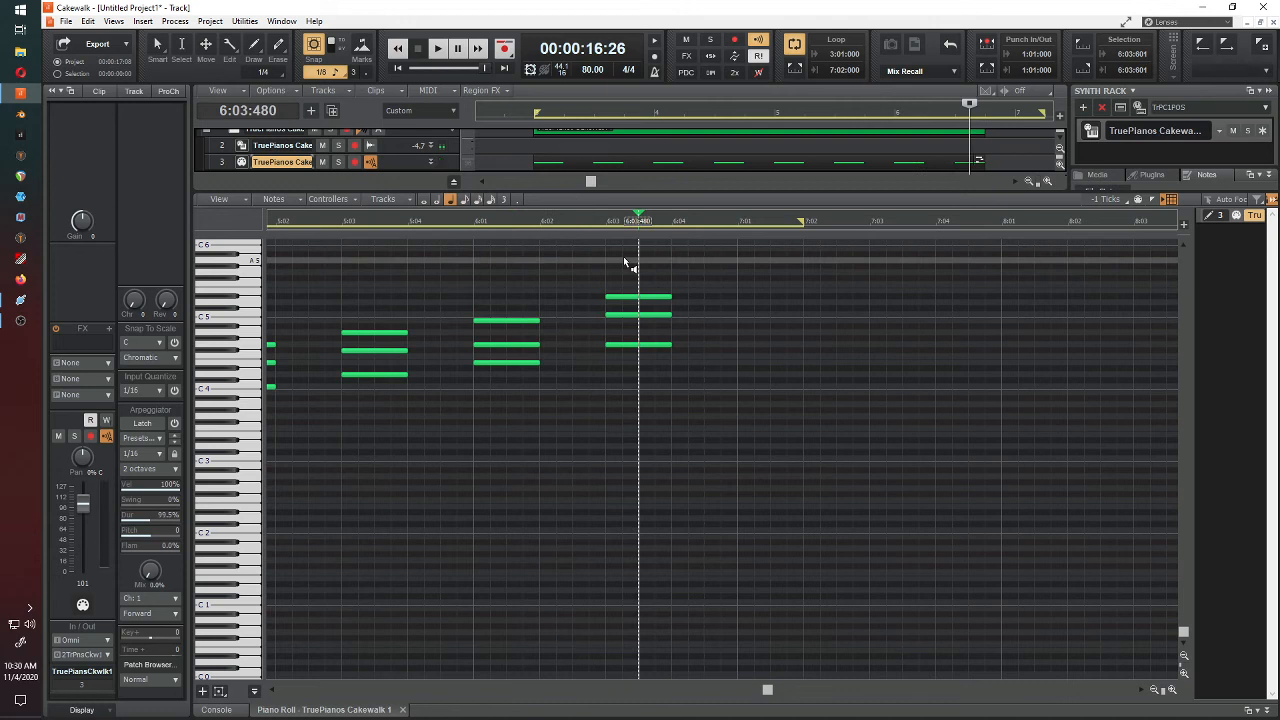
pyautogui.press('t')
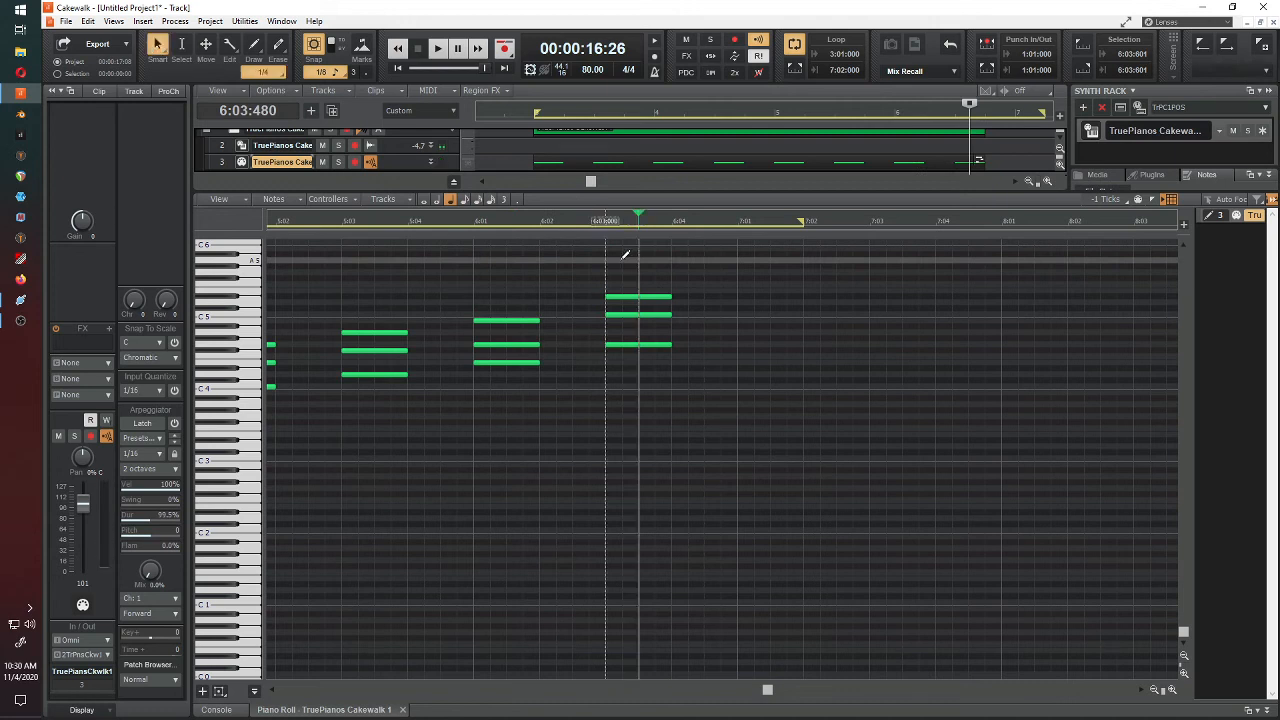
pyautogui.click(399, 68)
pyautogui.click(771, 222)
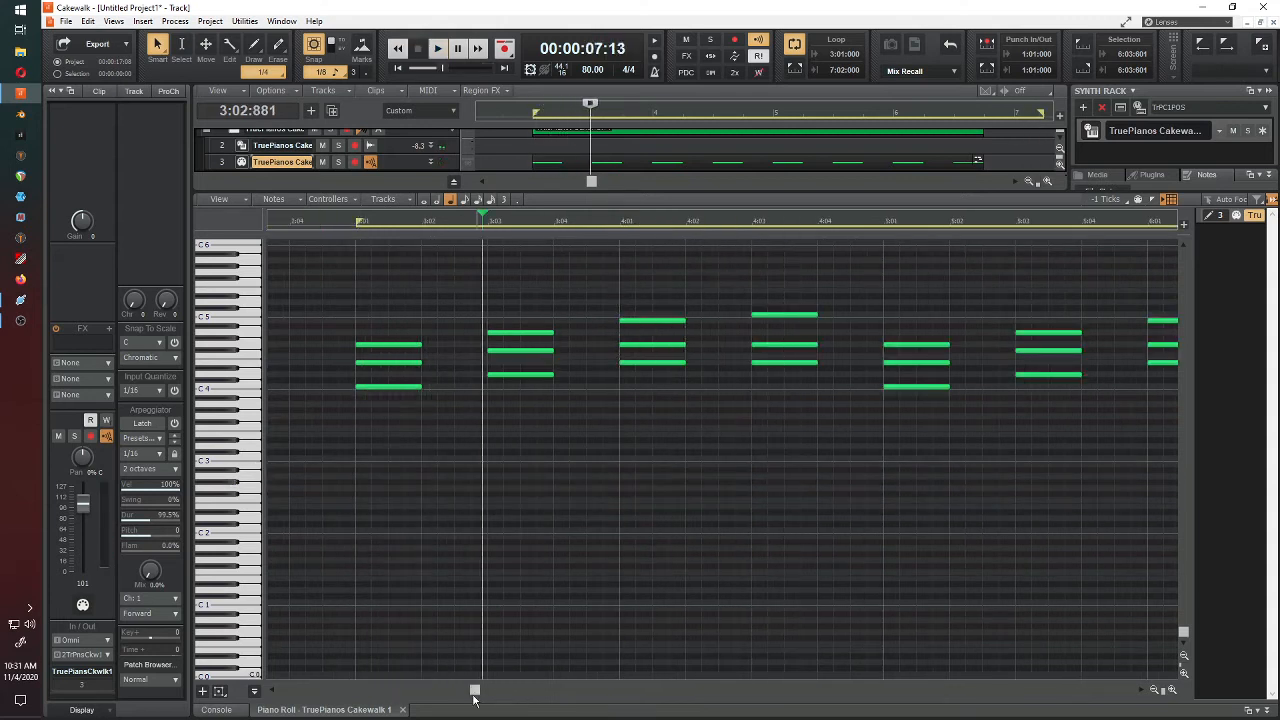
# Step: Set the project tempo to 60 BPM
pyautogui.moveTo(475, 693); pyautogui.dragTo(446, 608)
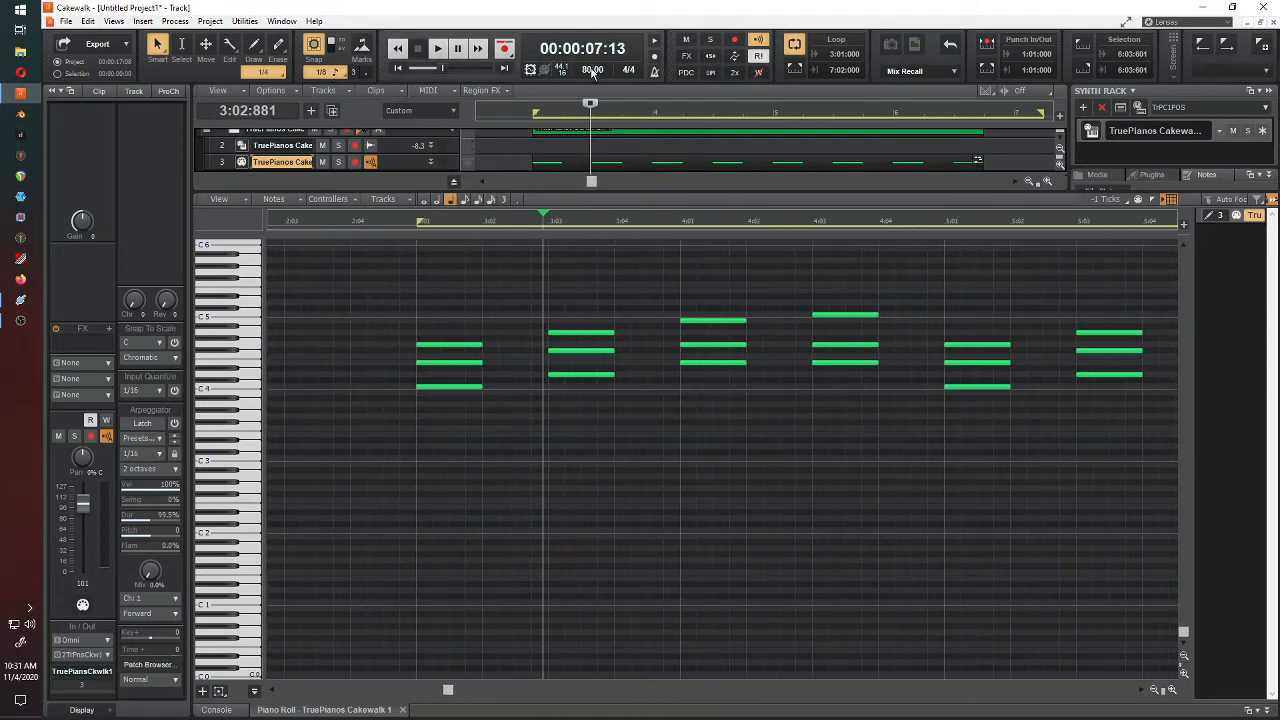
pyautogui.write('60')
pyautogui.press('Return')
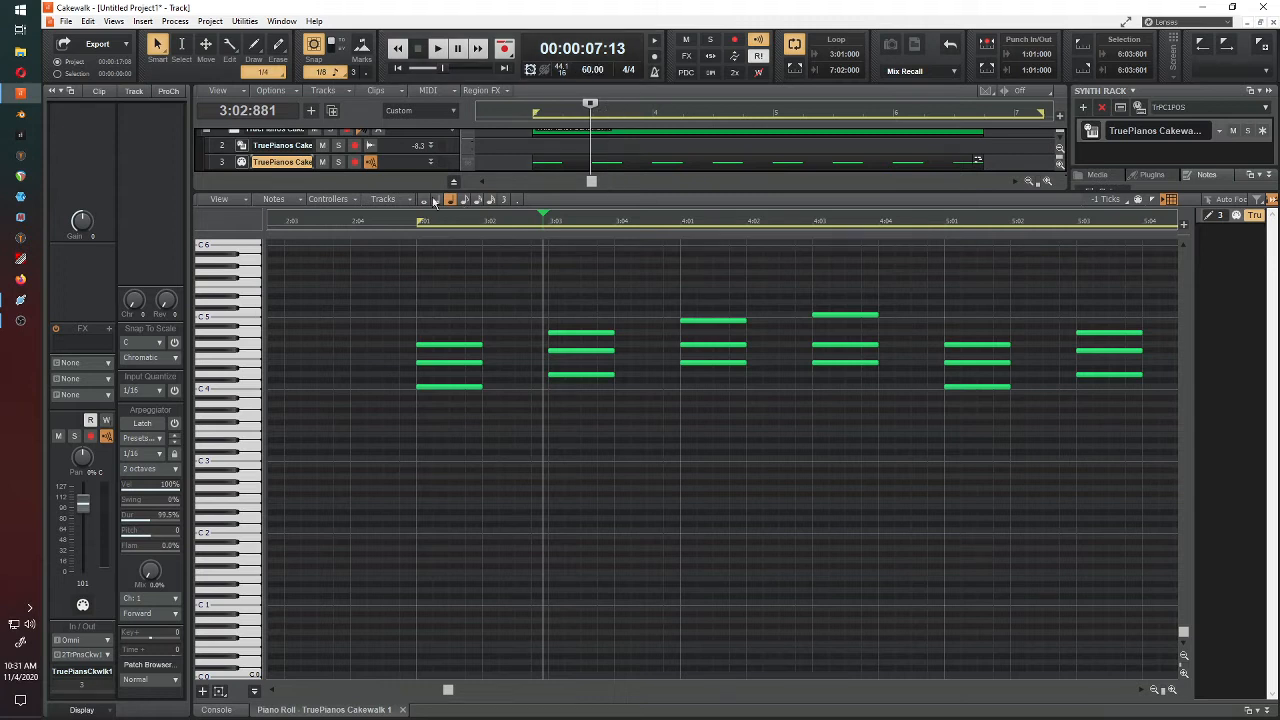
# Step: Play the whole progression at the slower tempo from just before measure 3 to measure 7
pyautogui.click(383, 221)
pyautogui.press('space')
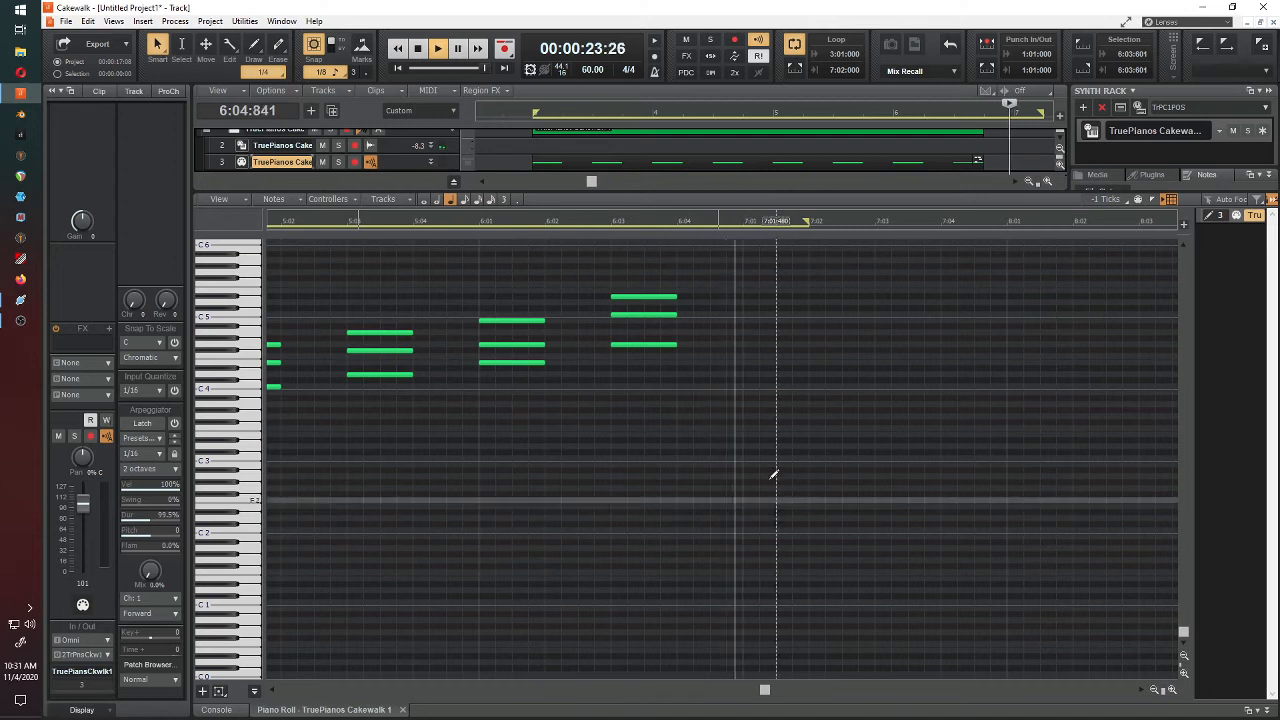
pyautogui.press('space')
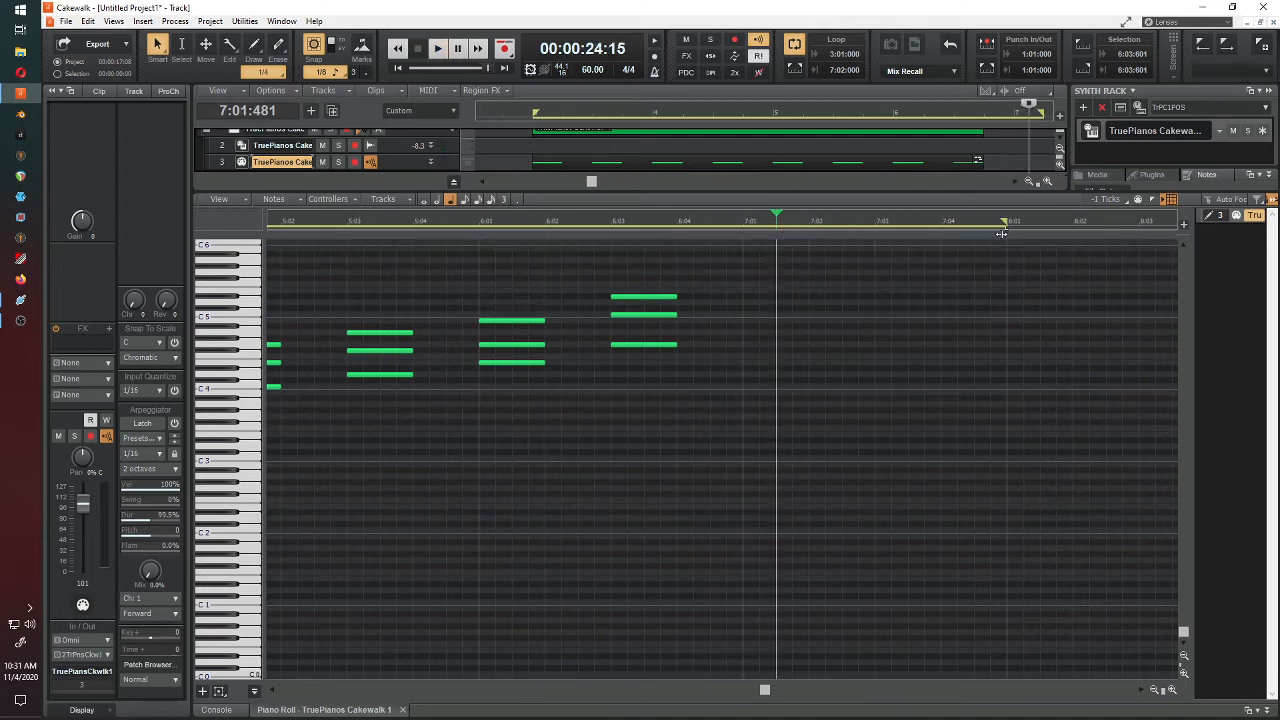
# Step: Add a C4, E4 and G4 chord at 7:01
pyautogui.click(744, 387)
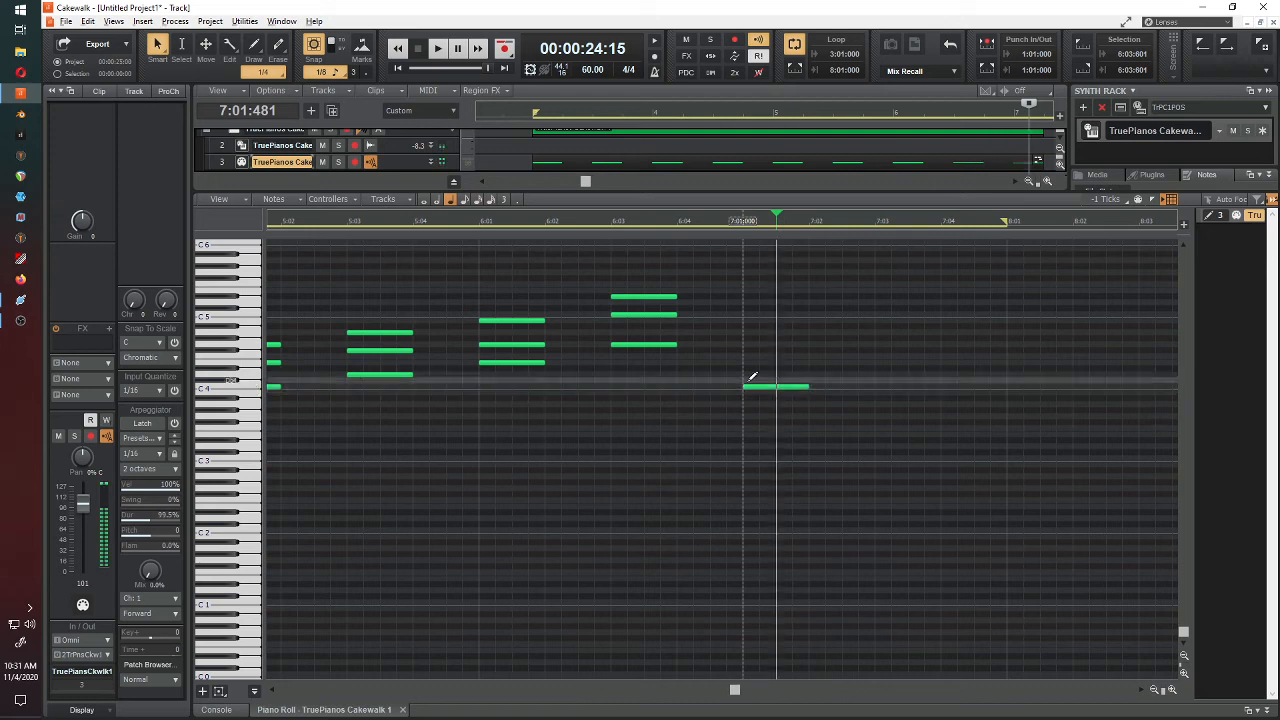
pyautogui.click(746, 362)
pyautogui.click(747, 343)
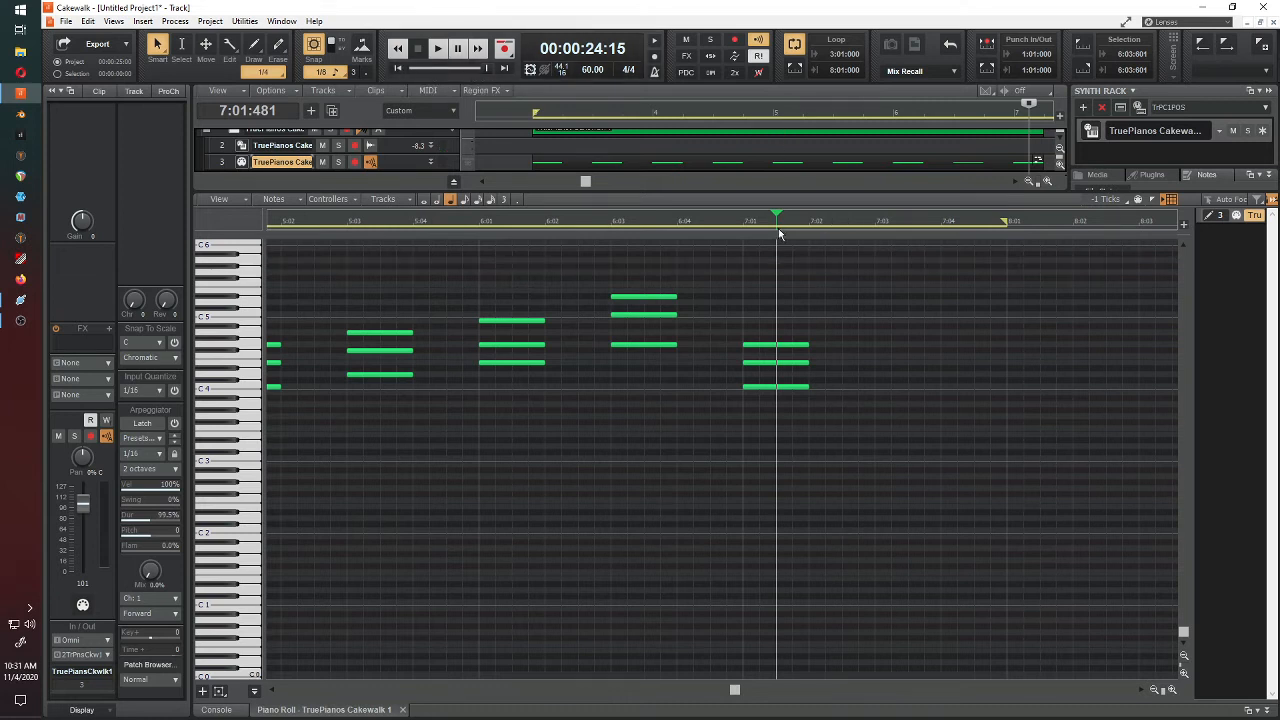
# Step: Play the progression from just before measure 3 through the chord at 7:01
pyautogui.click(521, 113)
pyautogui.press('space')
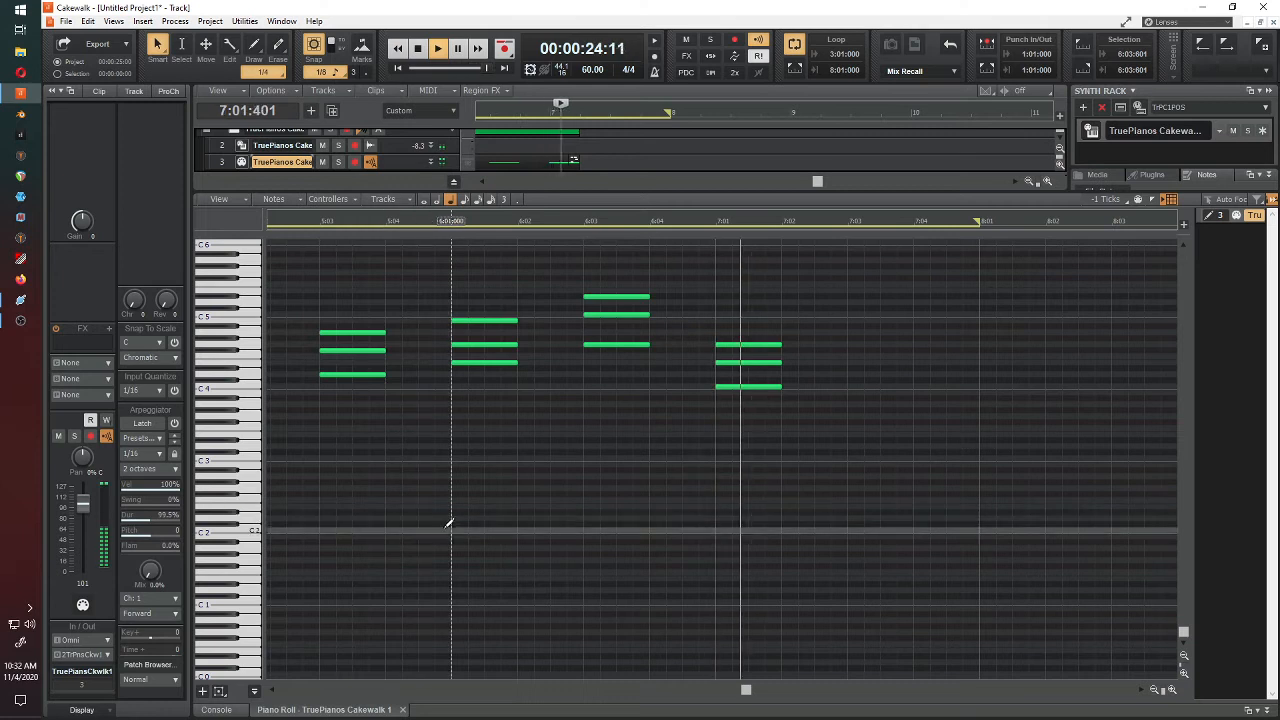
pyautogui.press('space')
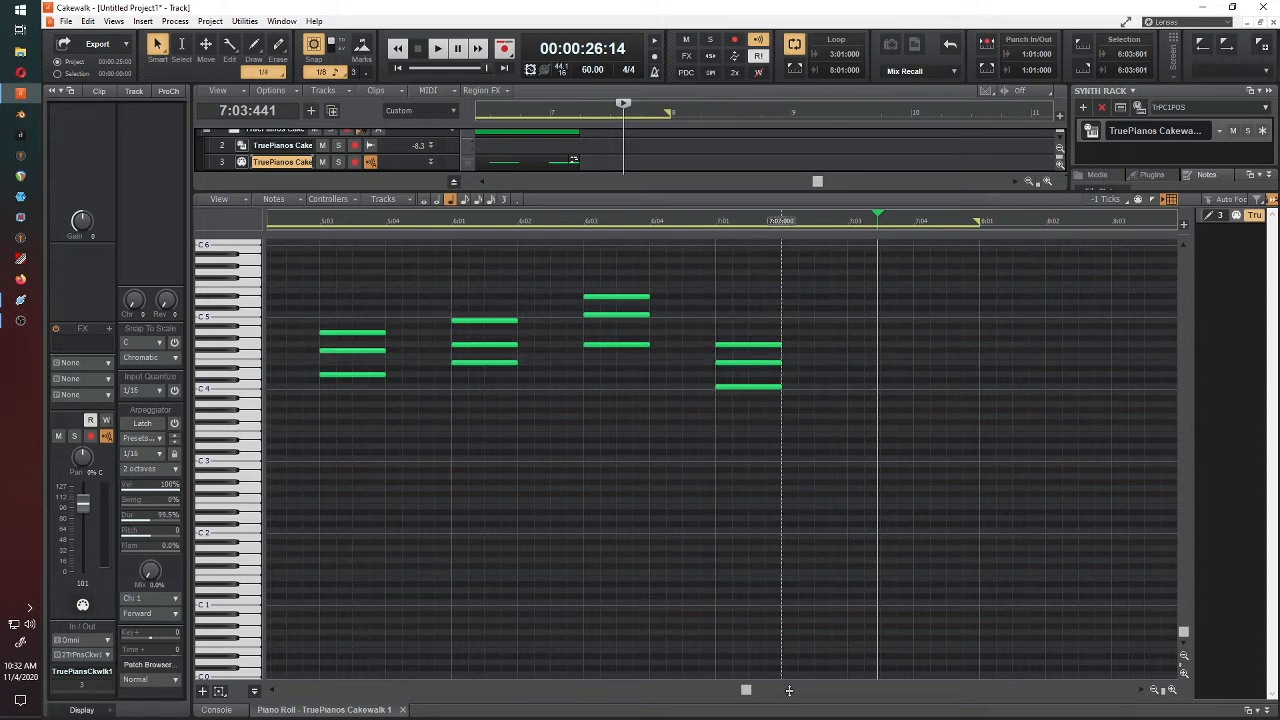
# Step: Move the 7:01 chord up to D4, F#4 and A4, and add a Db4, E4 and G4 chord at 7:03
pyautogui.moveTo(745, 690); pyautogui.dragTo(783, 645)
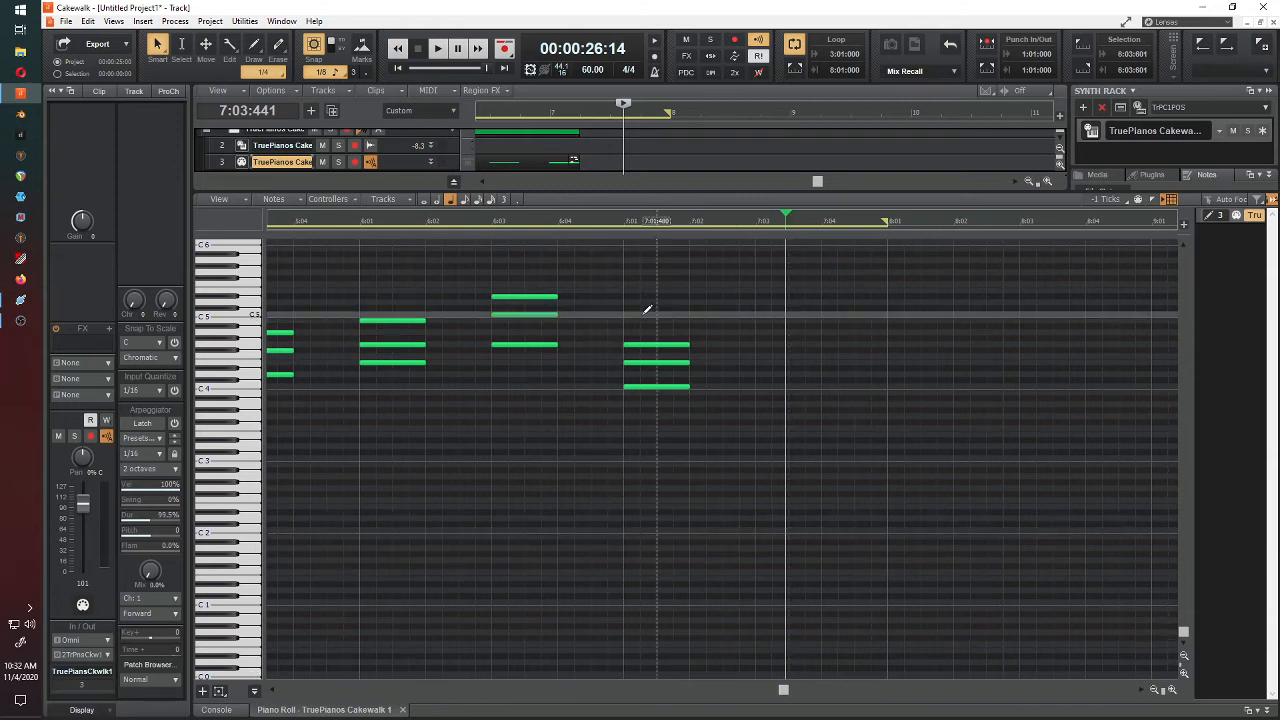
pyautogui.moveTo(645, 332); pyautogui.dragTo(660, 377)
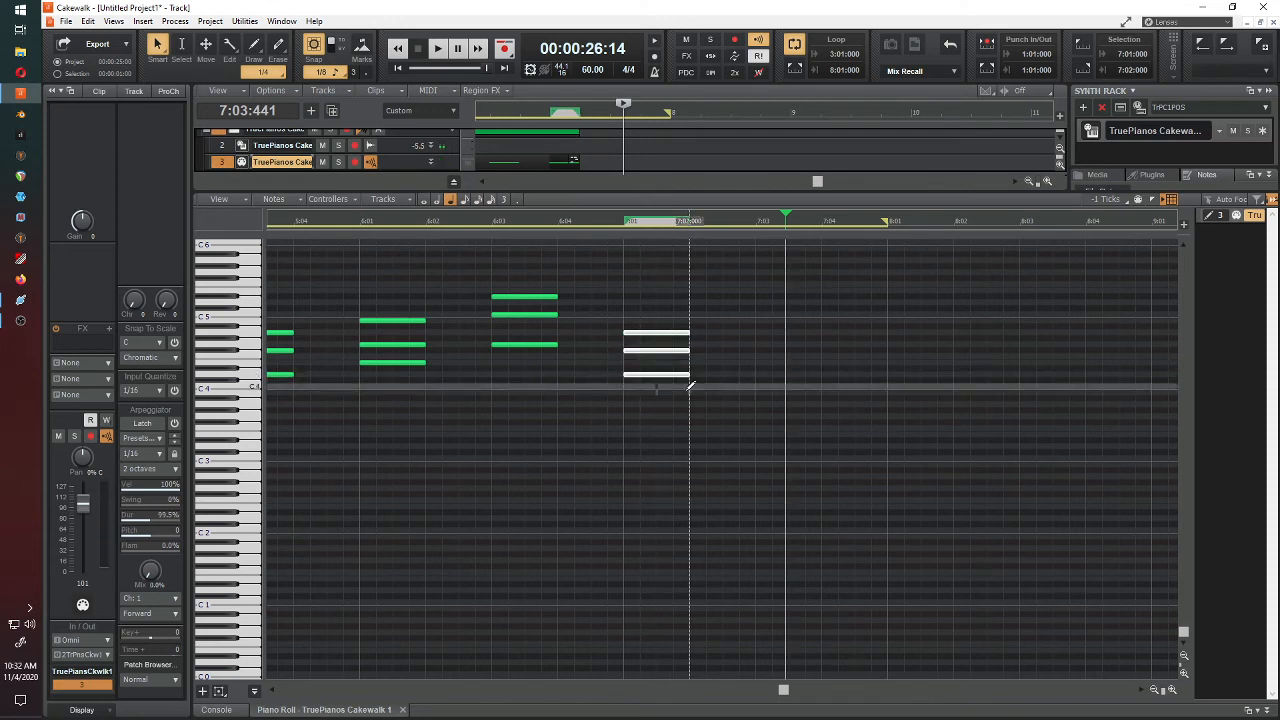
pyautogui.click(758, 391)
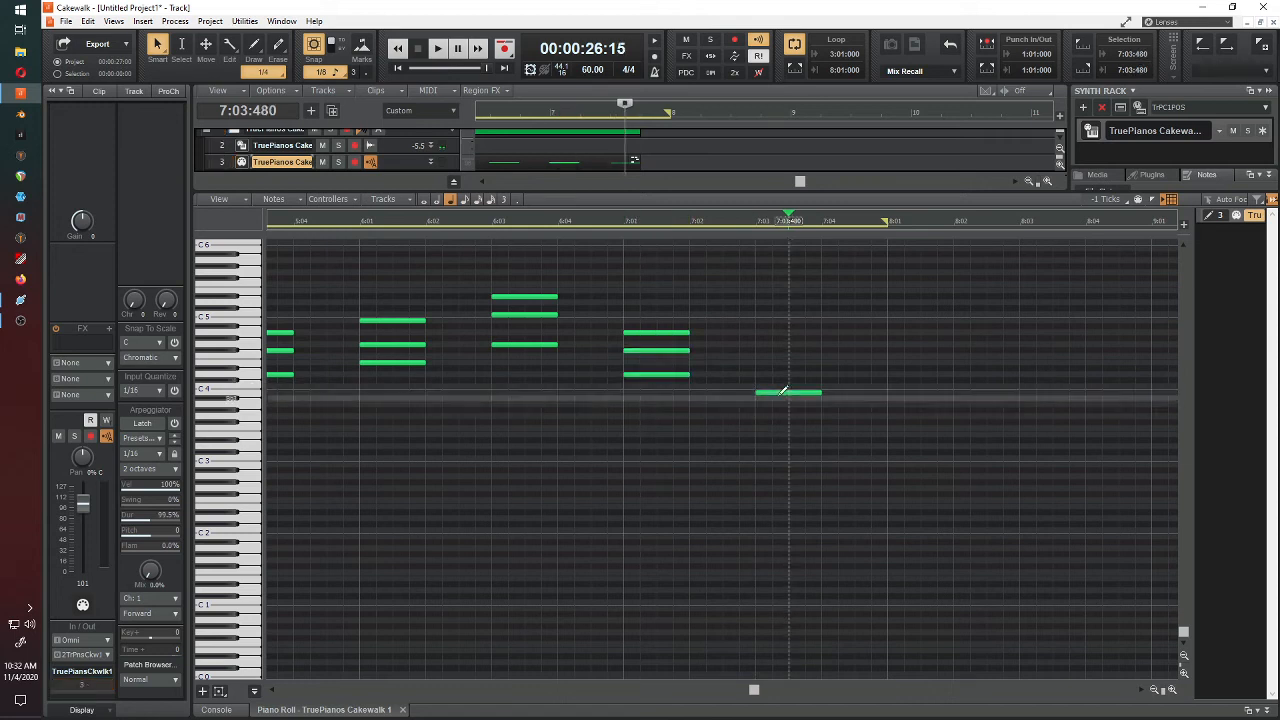
pyautogui.moveTo(778, 393); pyautogui.dragTo(782, 381)
pyautogui.click(762, 363)
pyautogui.click(758, 343)
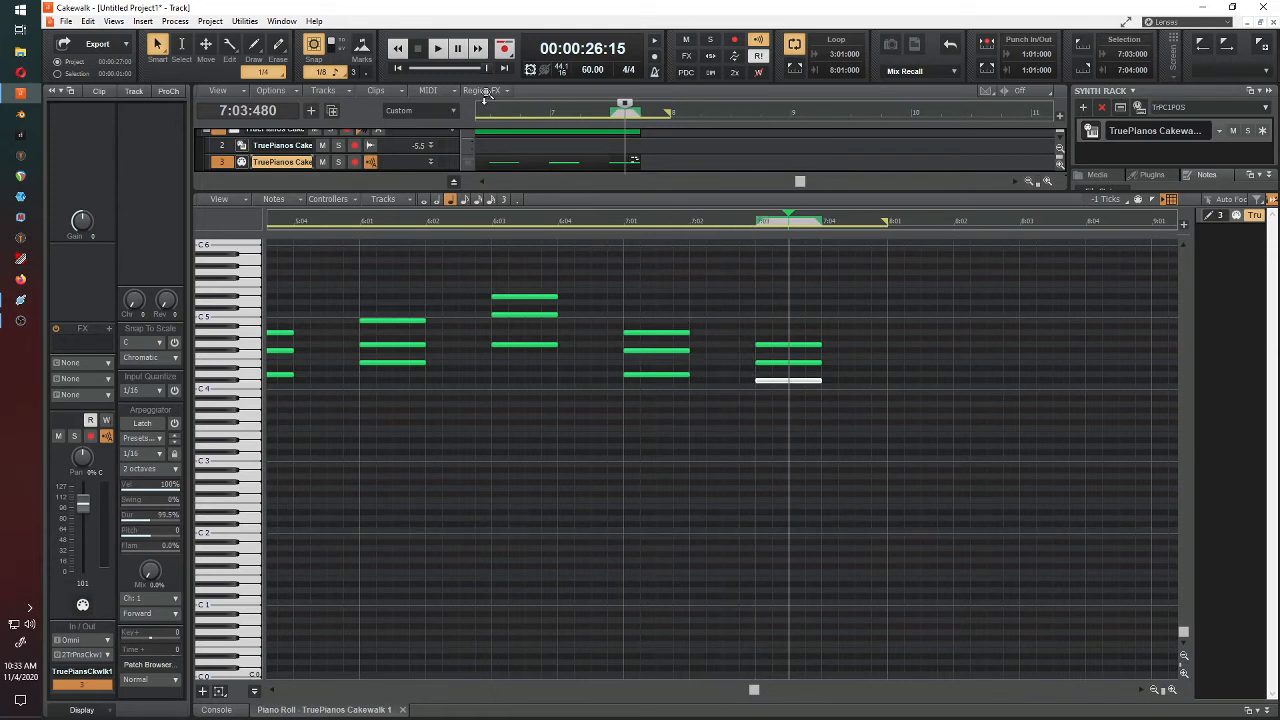
# Step: Play the progression through the chord at 7:03
pyautogui.moveTo(574, 114)
pyautogui.mouseDown()
pyautogui.moveTo(474, 114)
pyautogui.moveTo(701, 115)
pyautogui.mouseUp()
pyautogui.press('space')
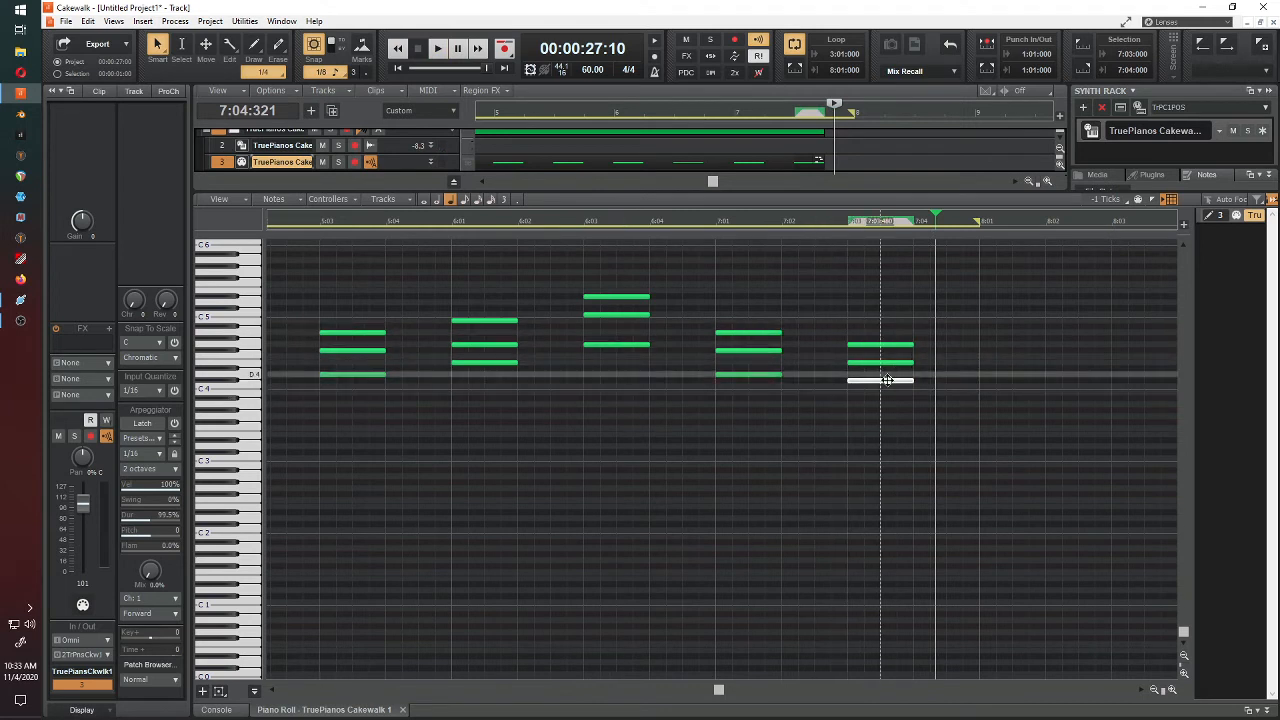
pyautogui.click(940, 370)
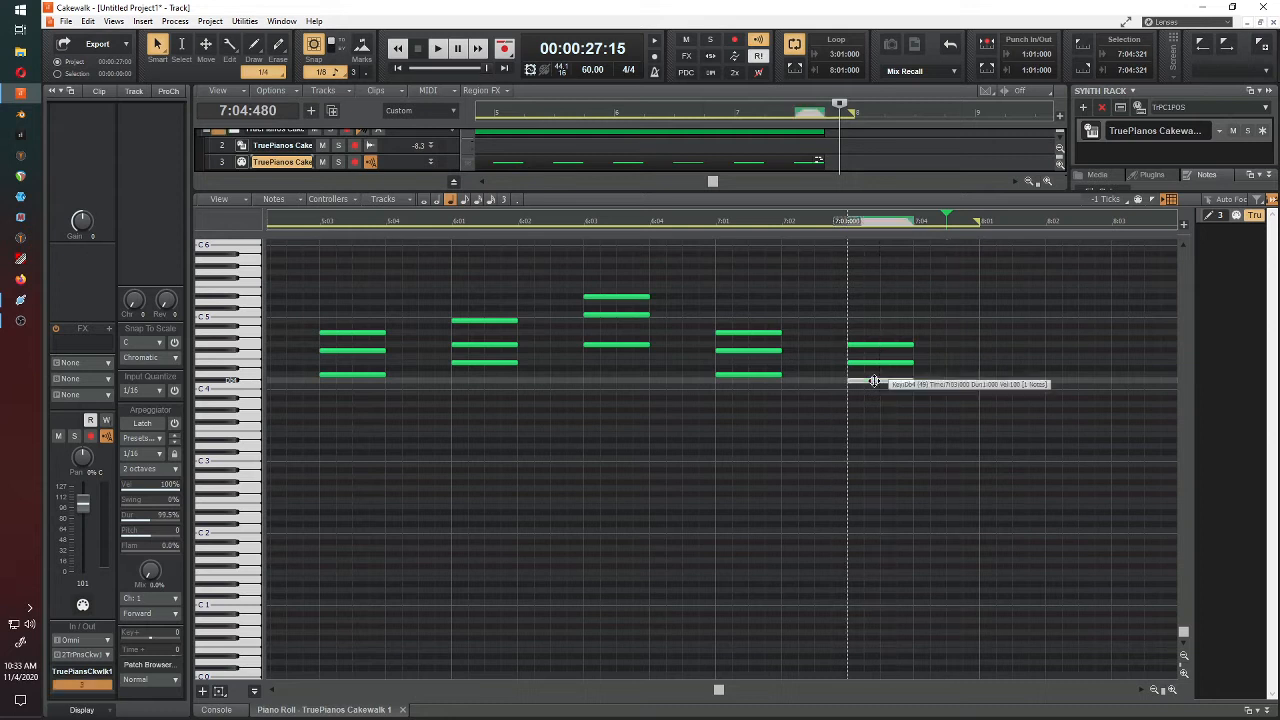
# Step: Lower the bottom note of the 7:03 chord to C4 and play back the passage from measure 6
pyautogui.click(874, 384)
pyautogui.click(488, 221)
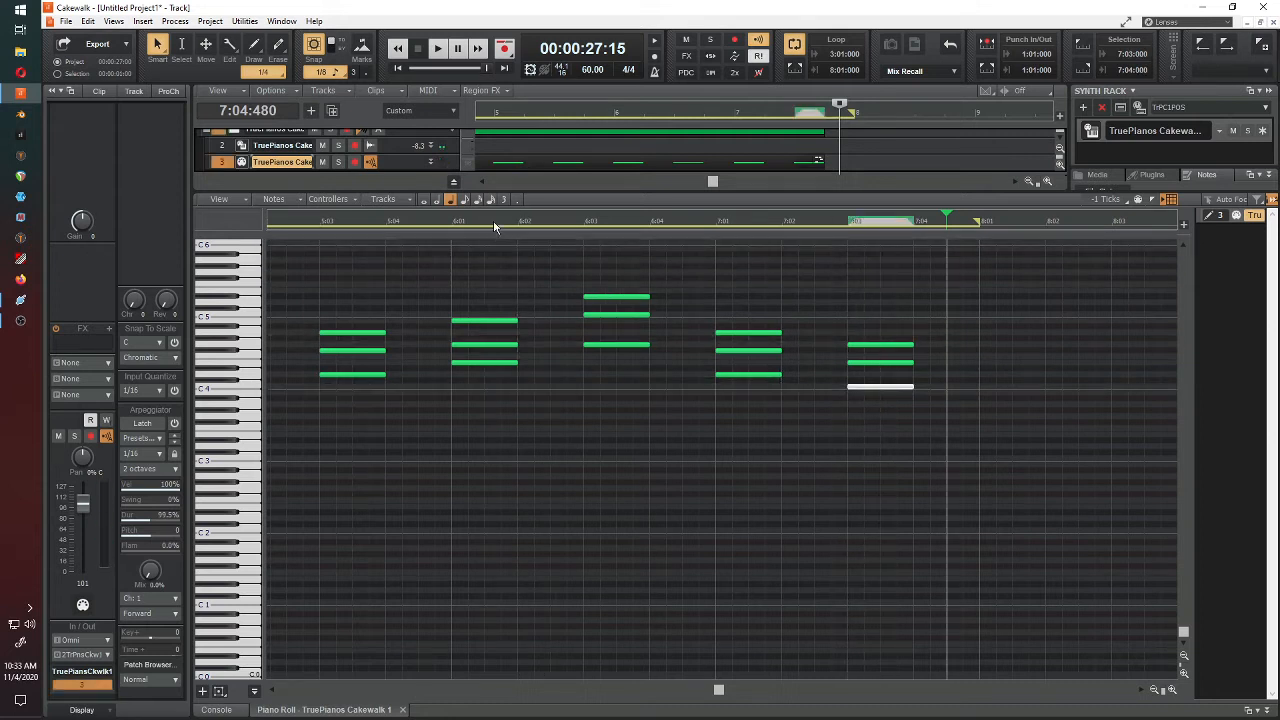
pyautogui.press('space')
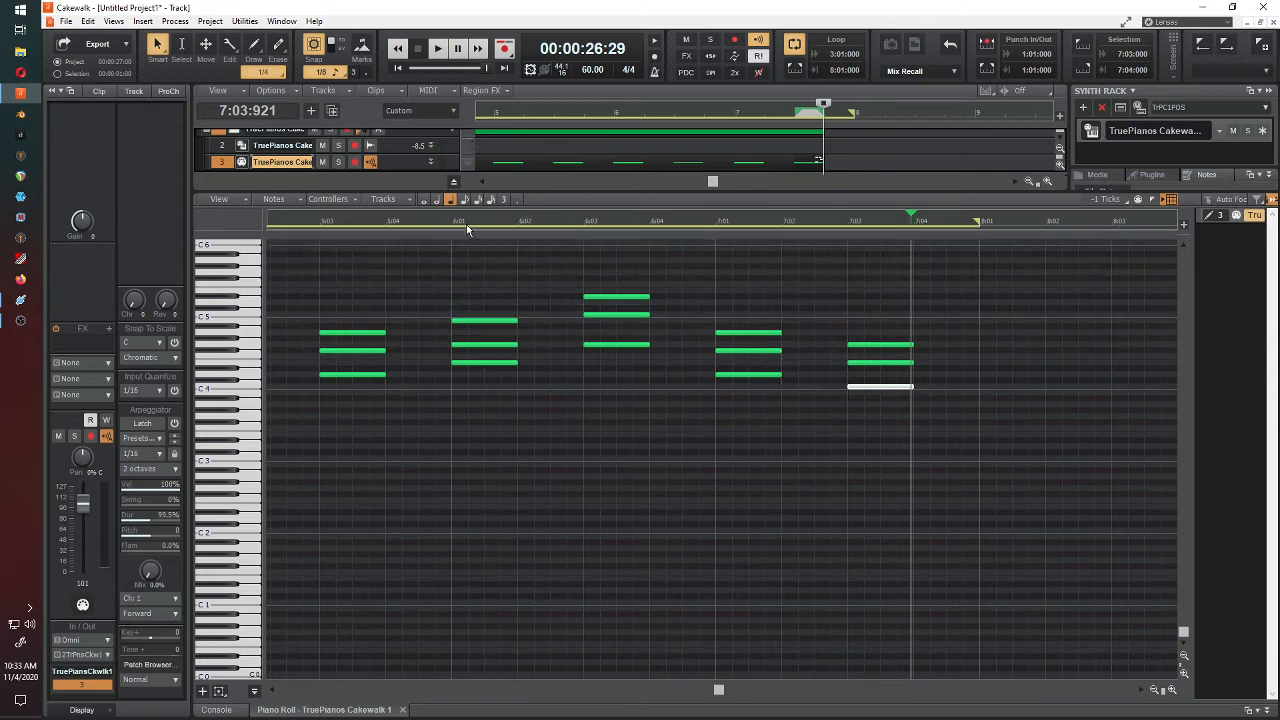
# Step: Set the loop range from 6:01 to 8:01 and play the looped section from 5:04:480
pyautogui.moveTo(978, 226); pyautogui.dragTo(979, 225)
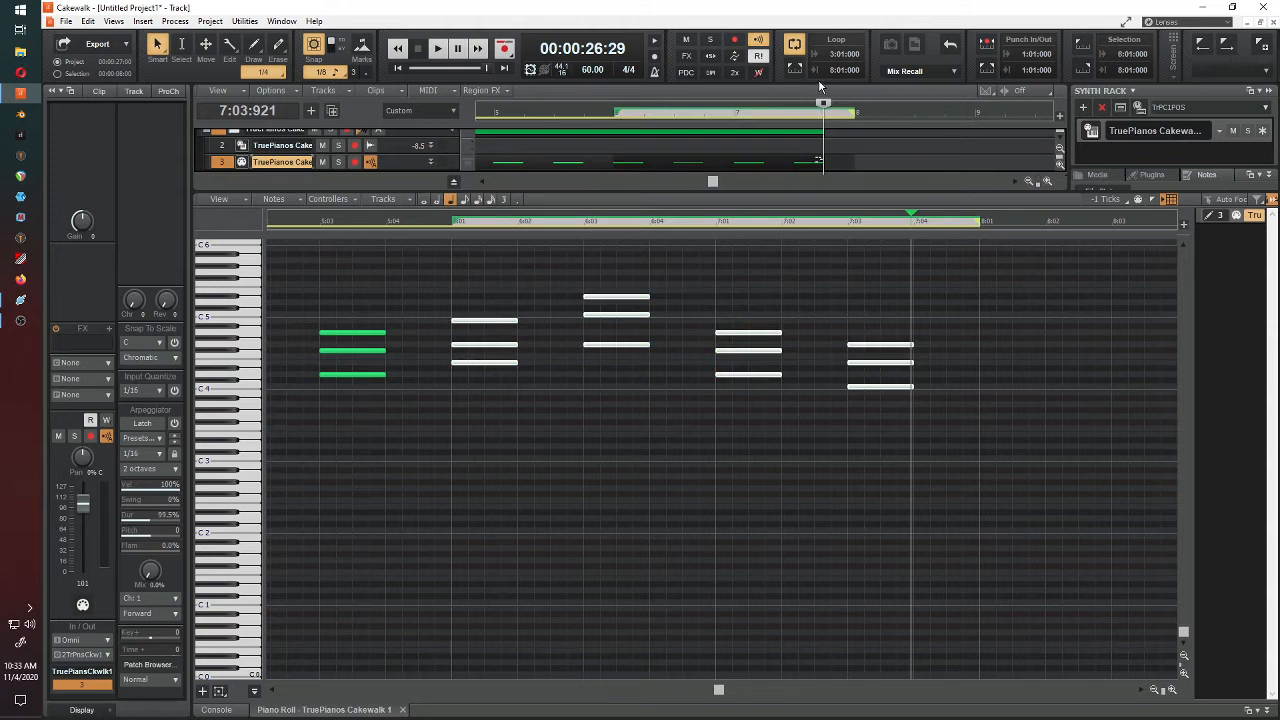
pyautogui.click(435, 224)
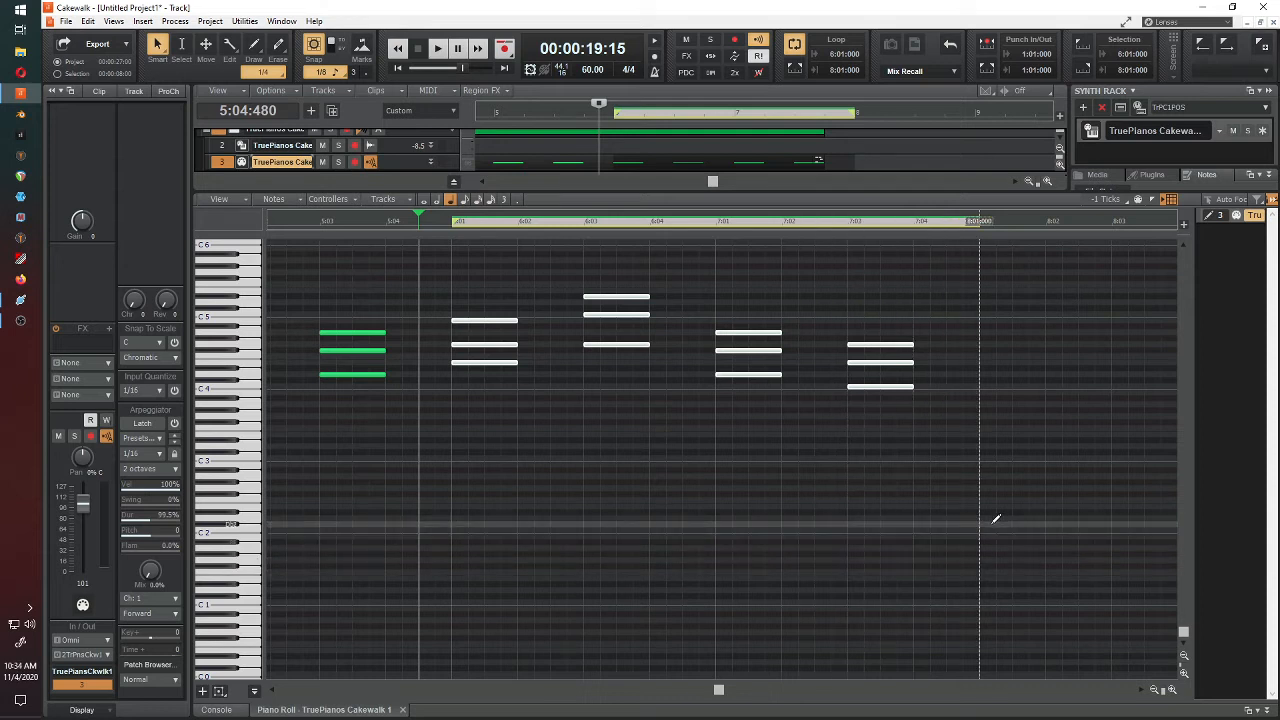
pyautogui.press('space')
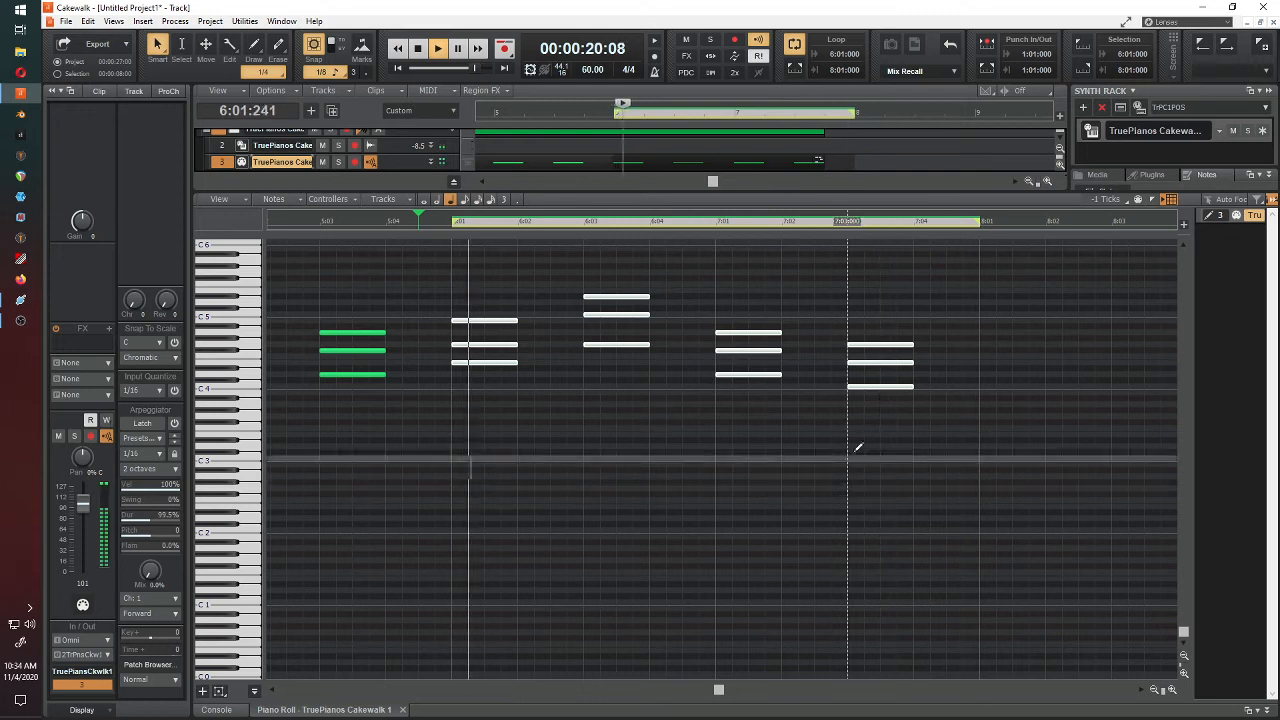
pyautogui.press('space')
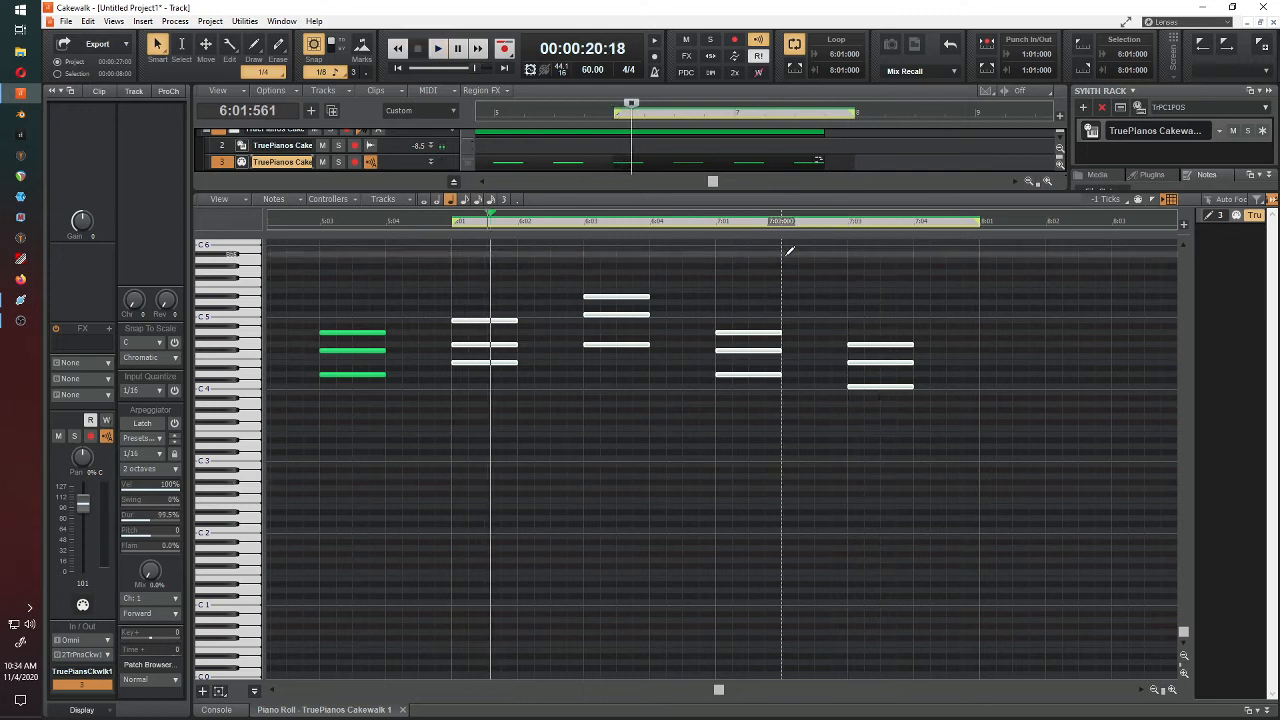
# Step: Transpose the chords at 7:01 and 7:03 together up five semitones
pyautogui.click(754, 282)
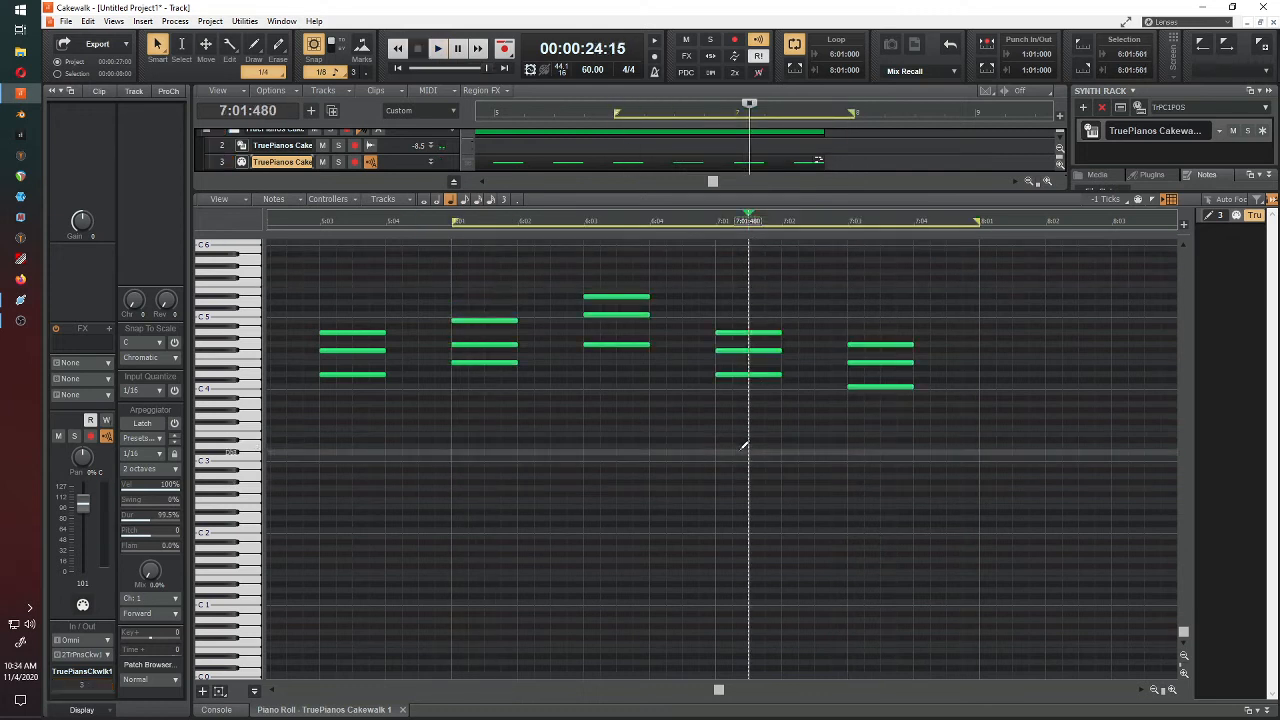
pyautogui.moveTo(745, 292); pyautogui.dragTo(891, 423)
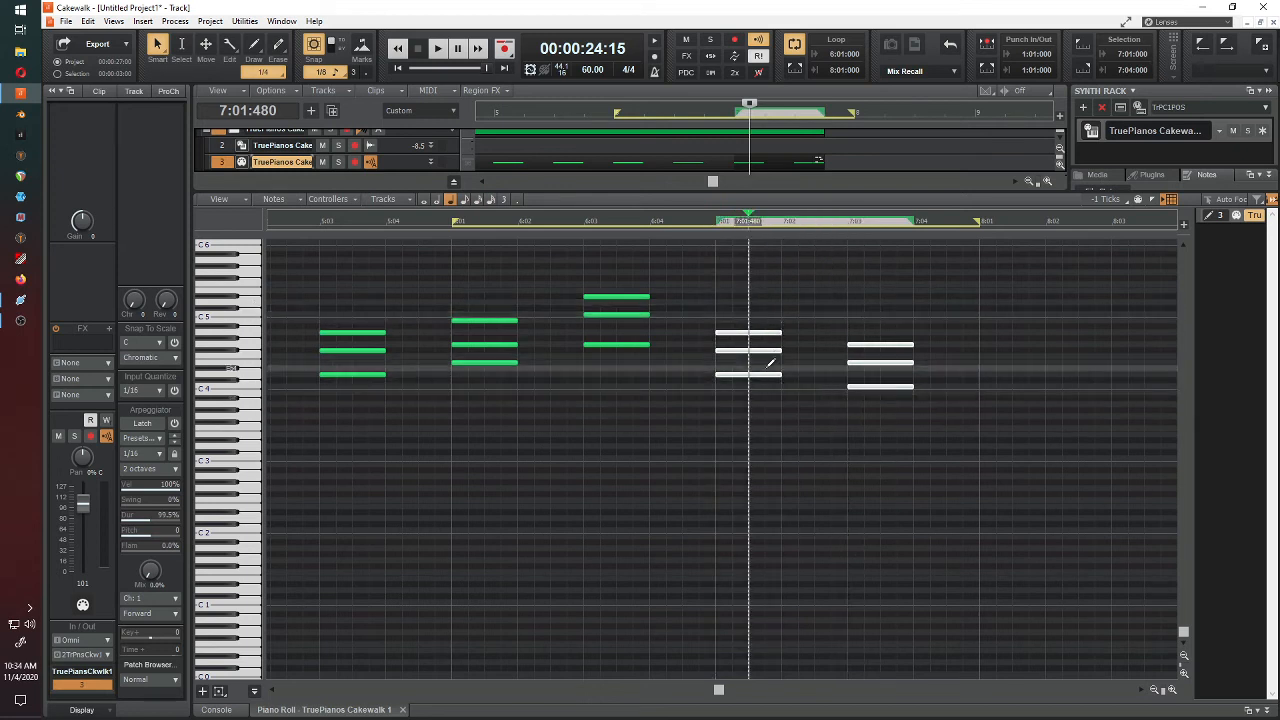
pyautogui.moveTo(764, 374); pyautogui.dragTo(752, 344)
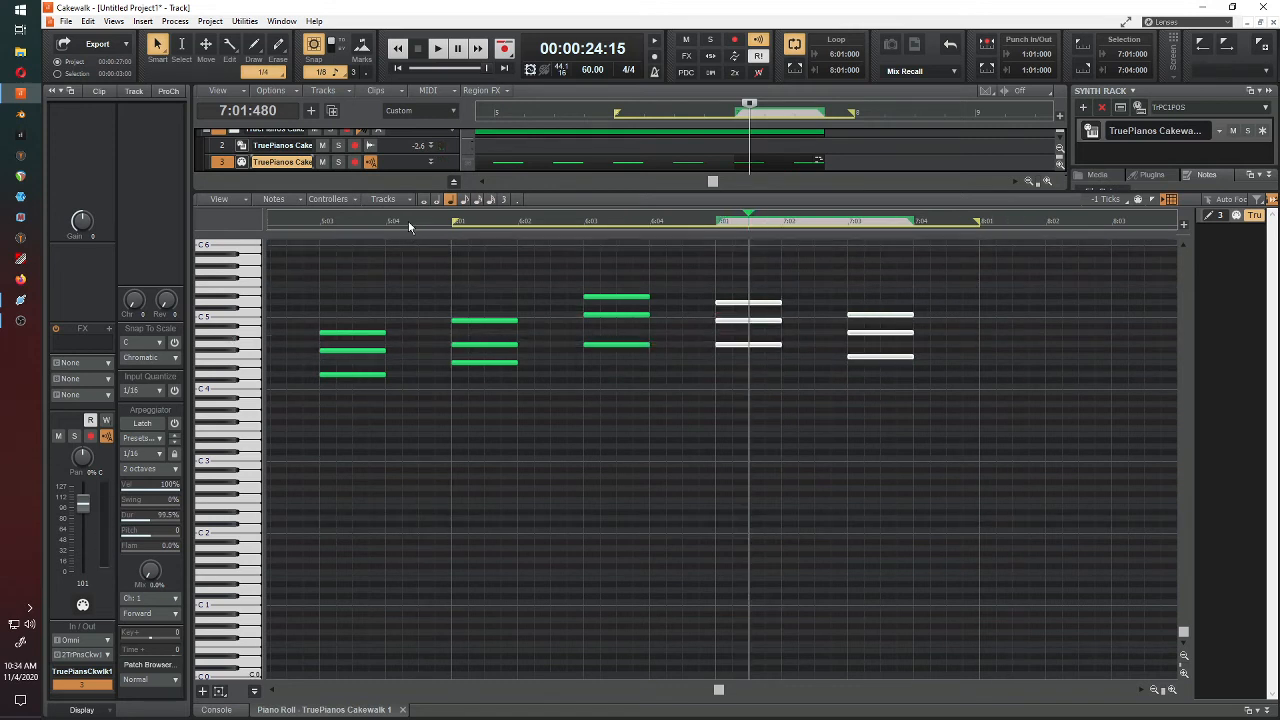
# Step: Play the transposed chords in the loop, starting just before measure 6
pyautogui.click(419, 221)
pyautogui.press('space')
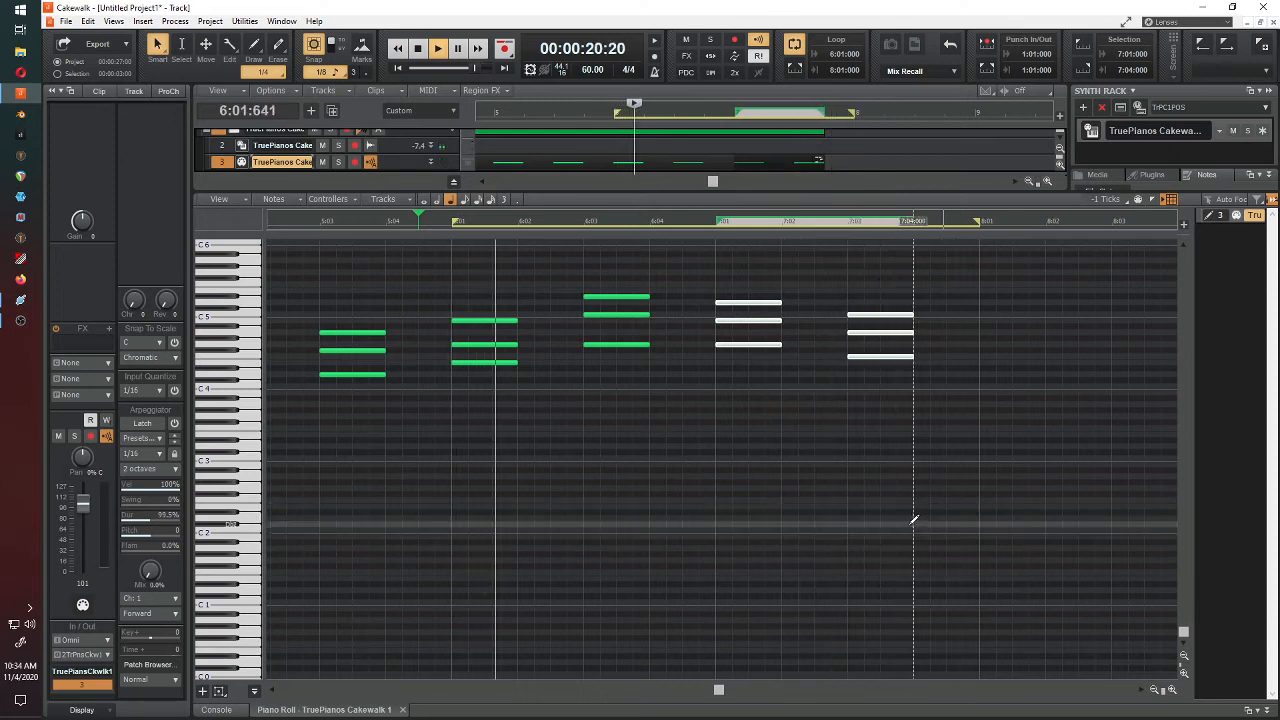
pyautogui.press('space')
# Step: Delete the chord at 7:03 and play the remaining chords from 6:01
pyautogui.click(881, 280)
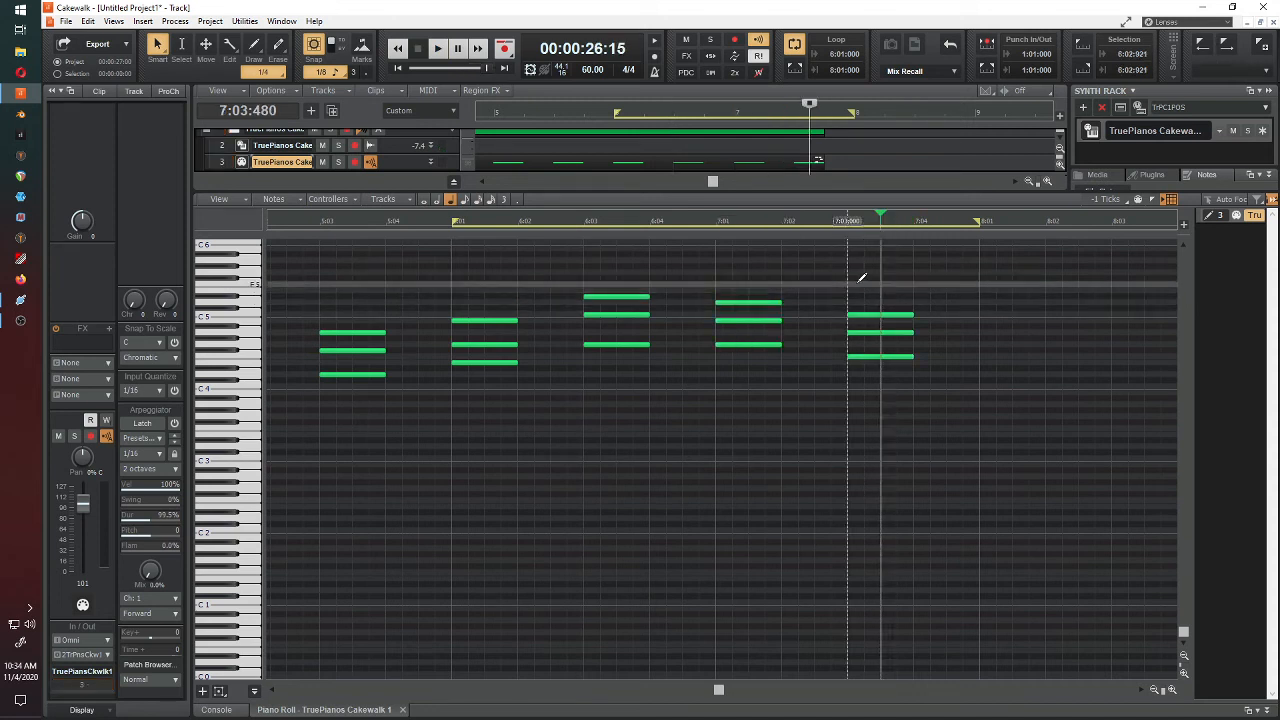
pyautogui.moveTo(880, 278); pyautogui.dragTo(896, 384)
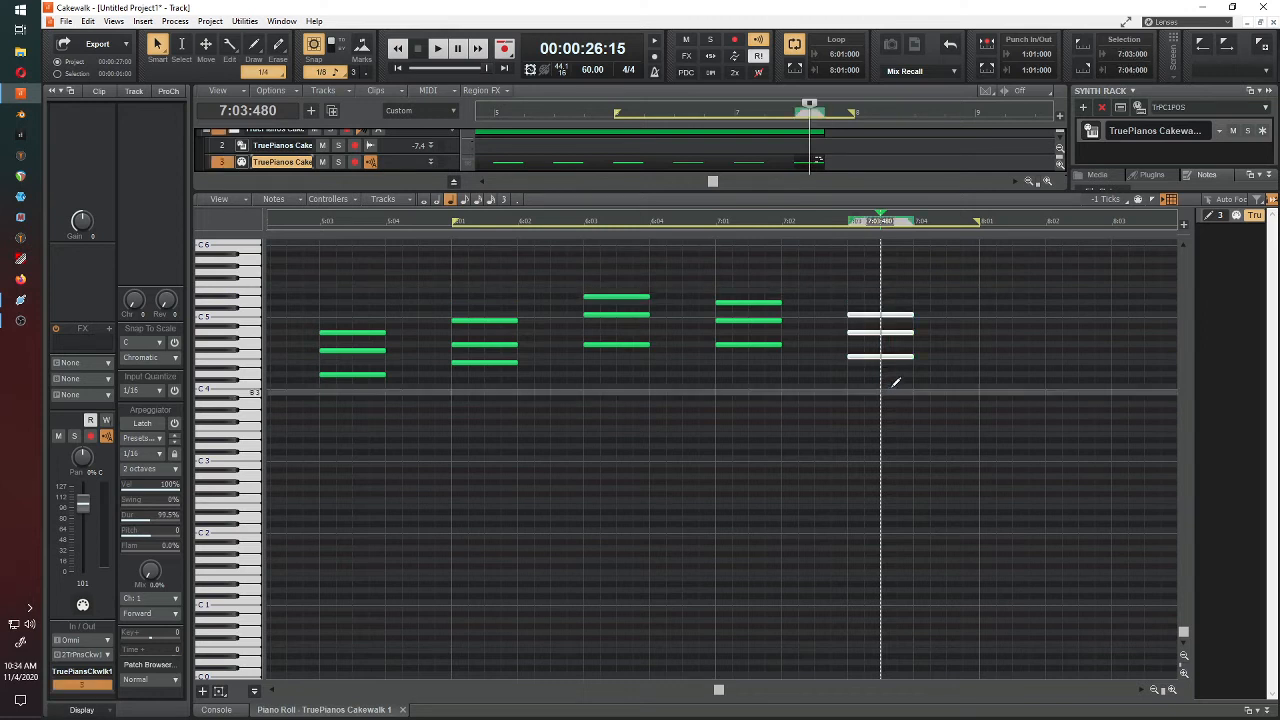
pyautogui.press('Delete')
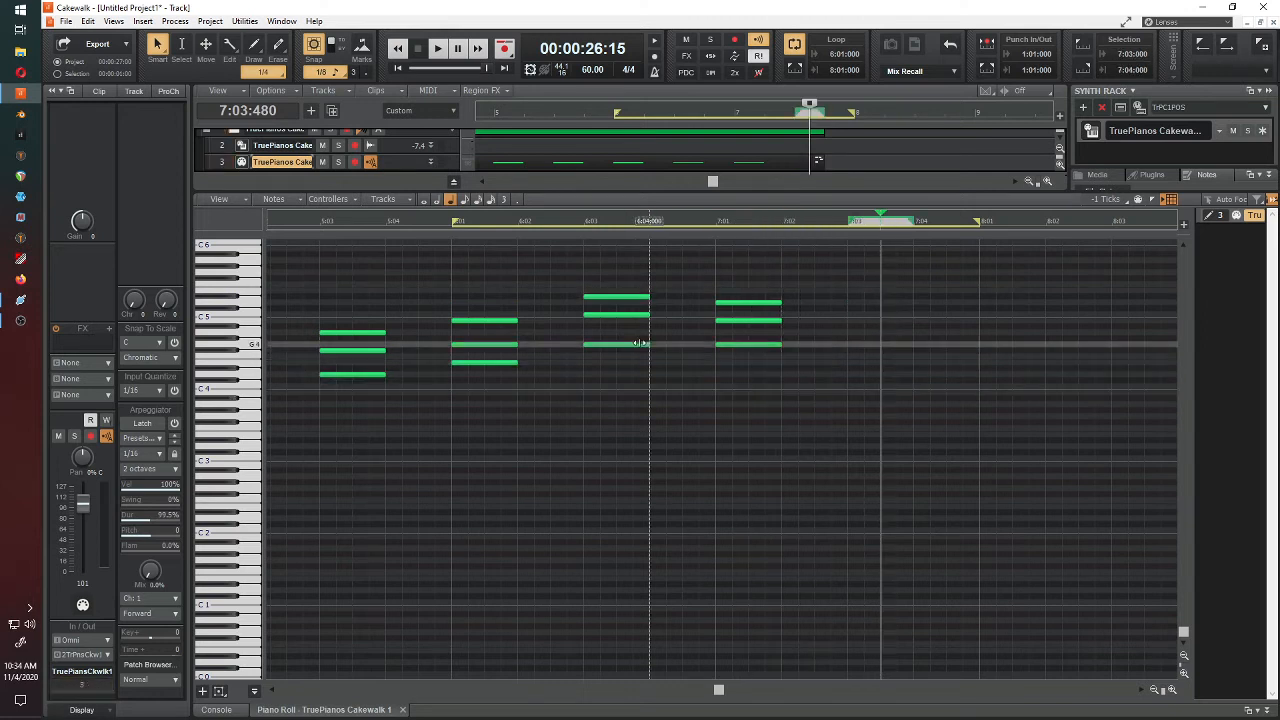
pyautogui.click(437, 228)
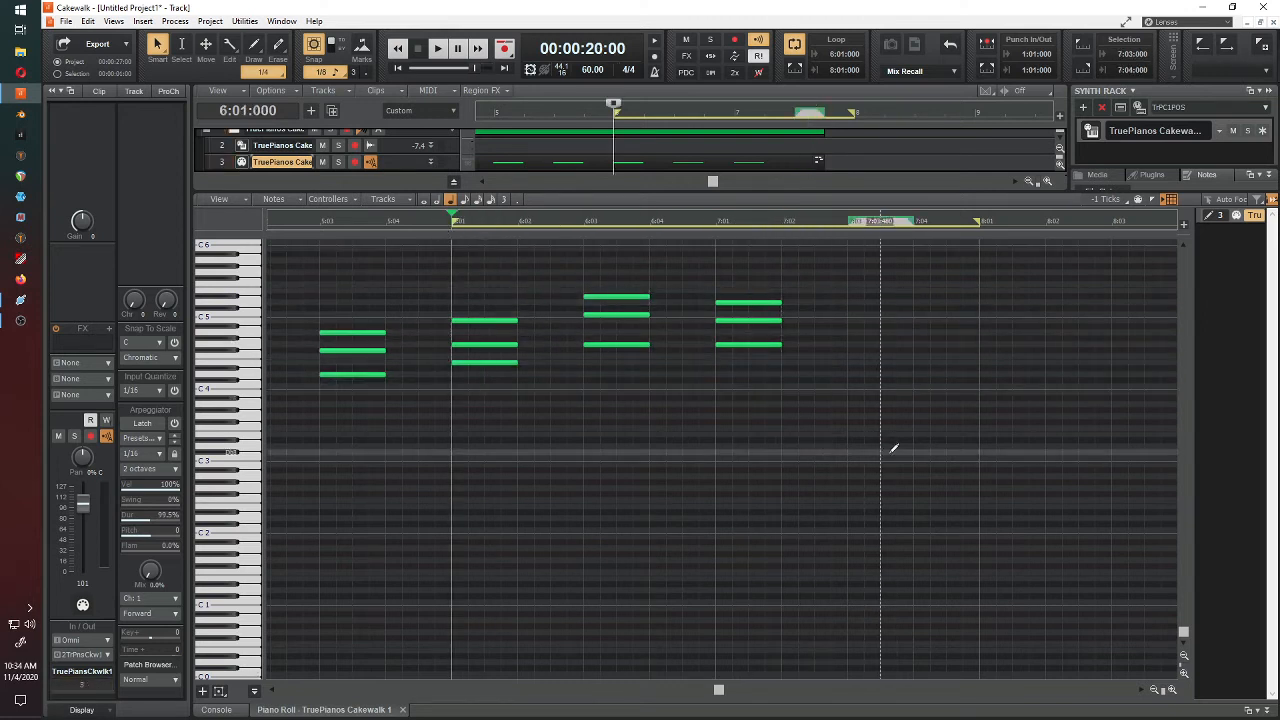
pyautogui.press('space')
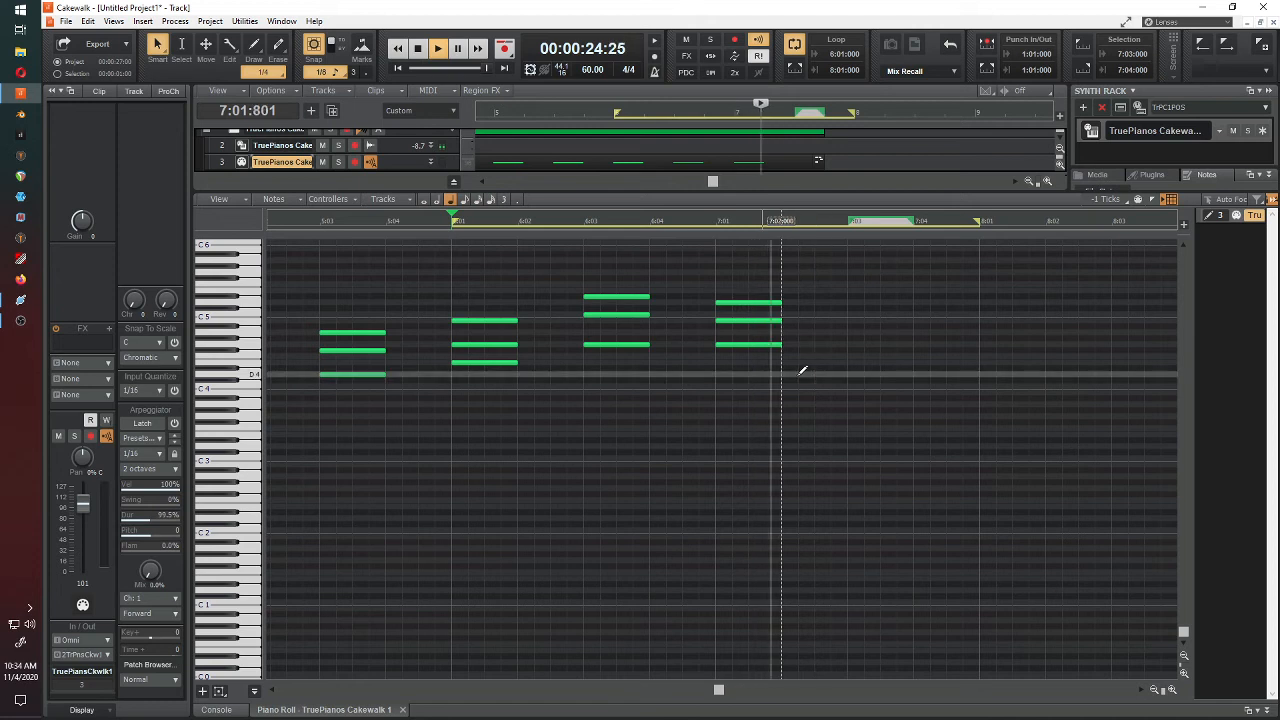
# Step: Add a D4, G4 and B4 chord at 7:03 and play the passage from 5:04
pyautogui.click(851, 374)
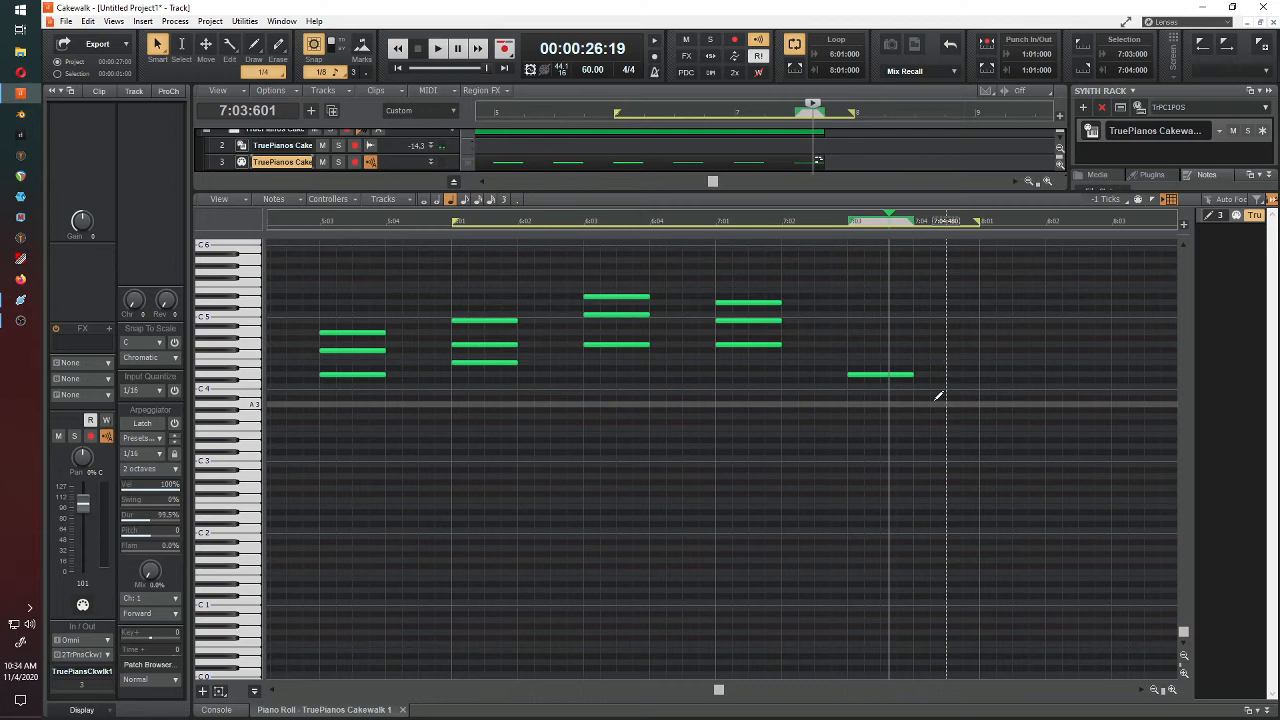
pyautogui.click(851, 344)
pyautogui.click(851, 320)
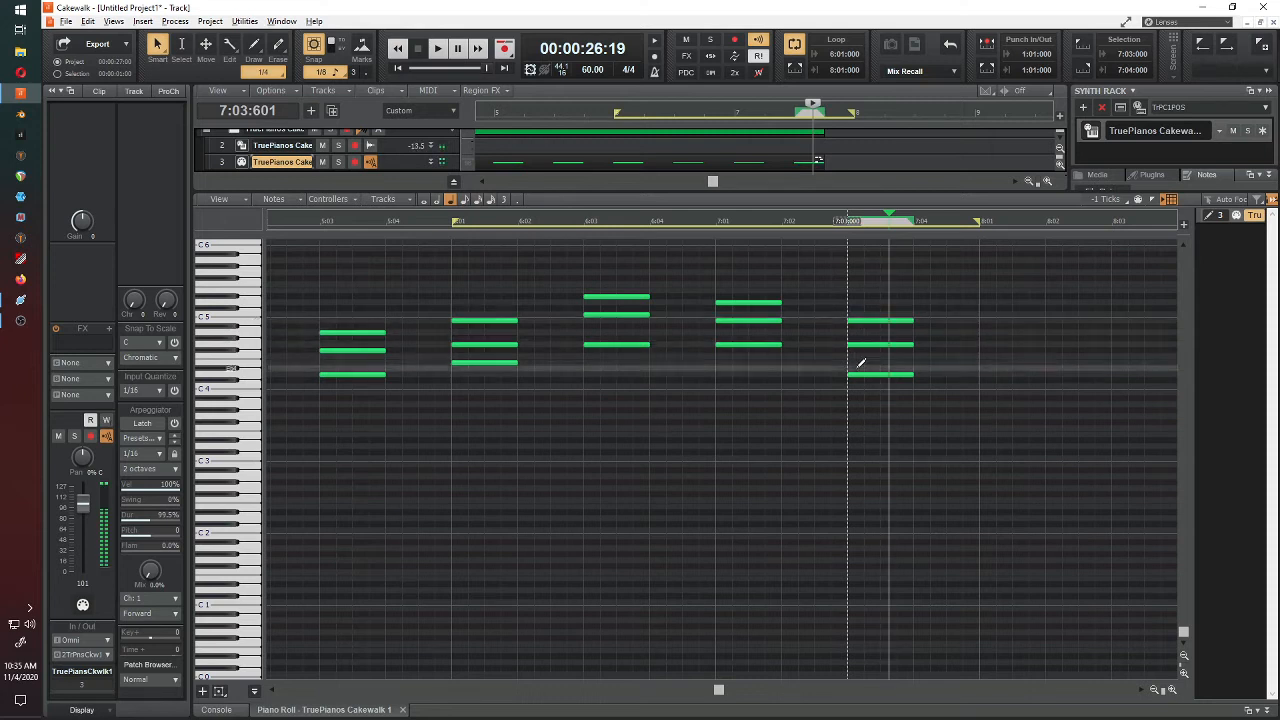
pyautogui.click(377, 220)
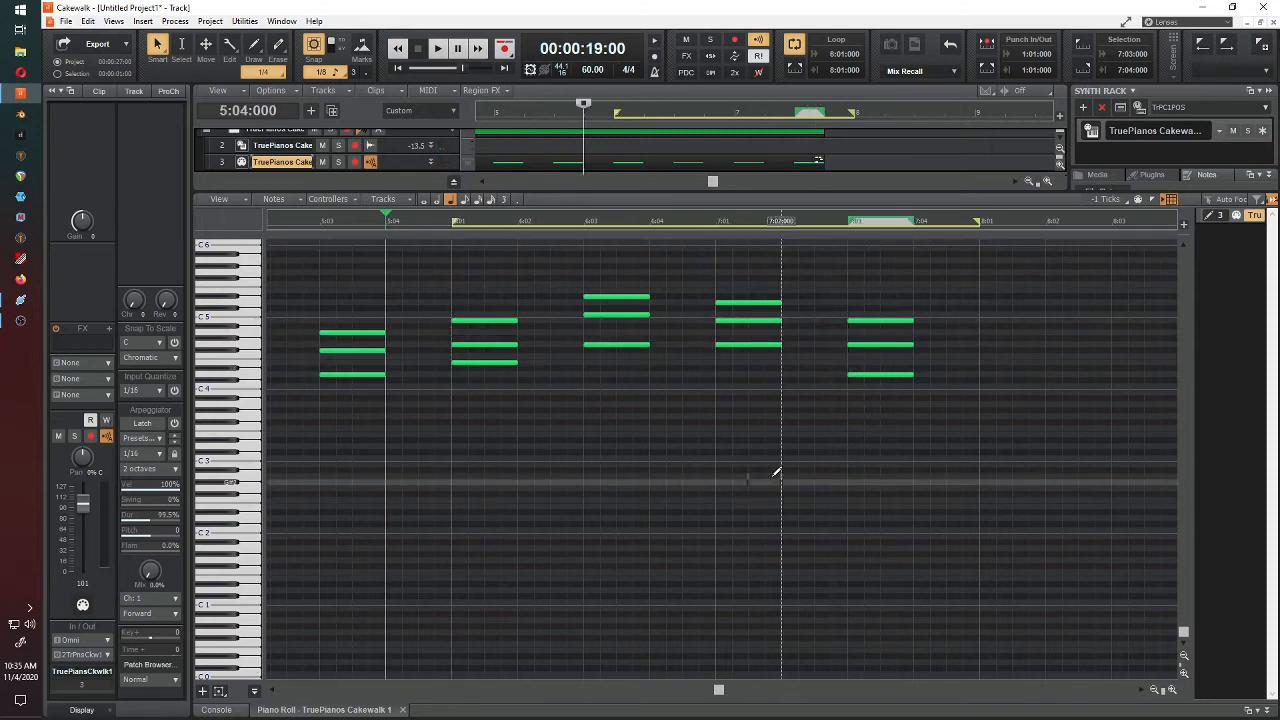
pyautogui.press('space')
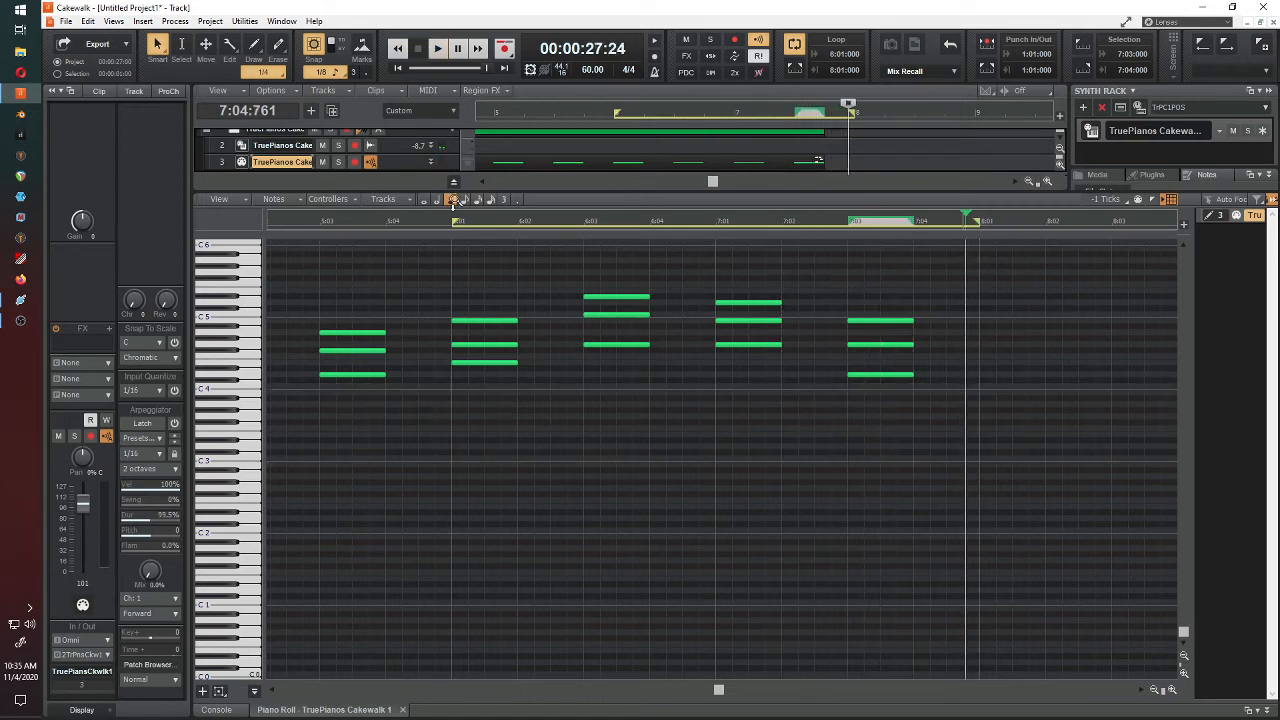
# Step: Extend the loop start back to 3:01 and play the whole progression from measure 2
pyautogui.moveTo(286, 237)
pyautogui.mouseDown()
pyautogui.moveTo(268, 233)
pyautogui.moveTo(306, 221)
pyautogui.moveTo(470, 234)
pyautogui.mouseUp()
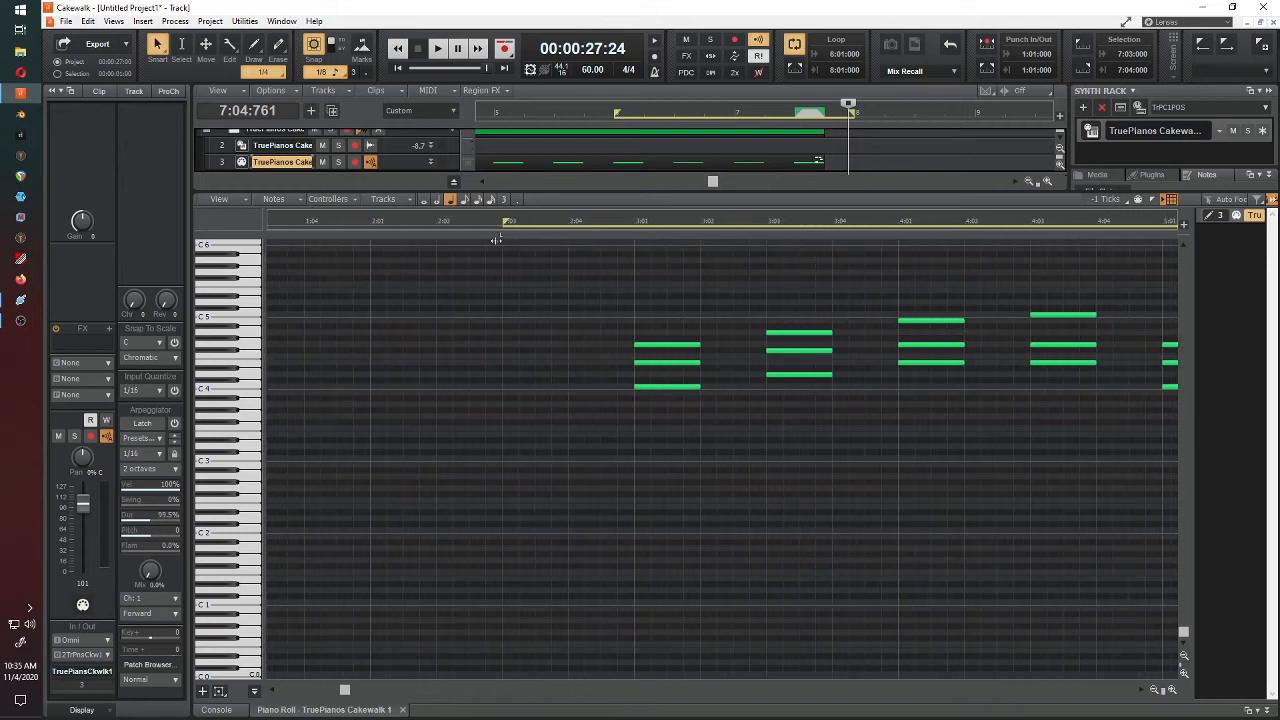
pyautogui.moveTo(636, 253); pyautogui.dragTo(636, 253)
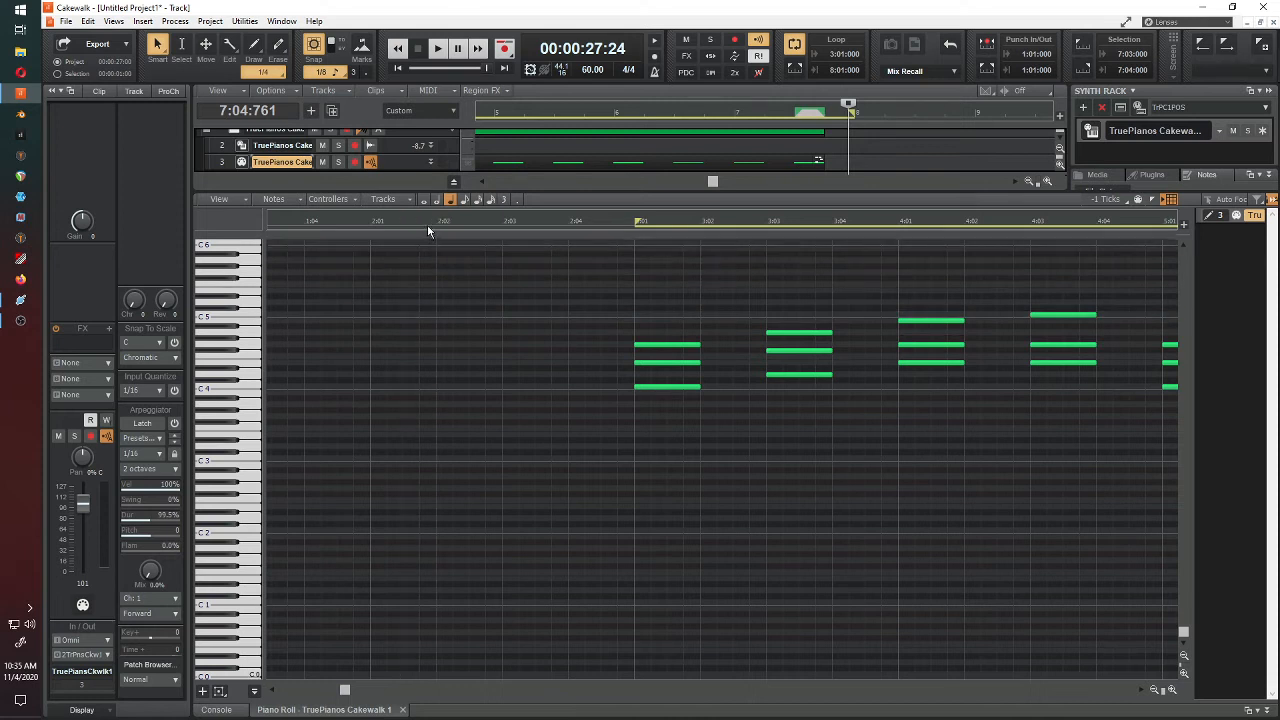
pyautogui.click(427, 224)
pyautogui.press('space')
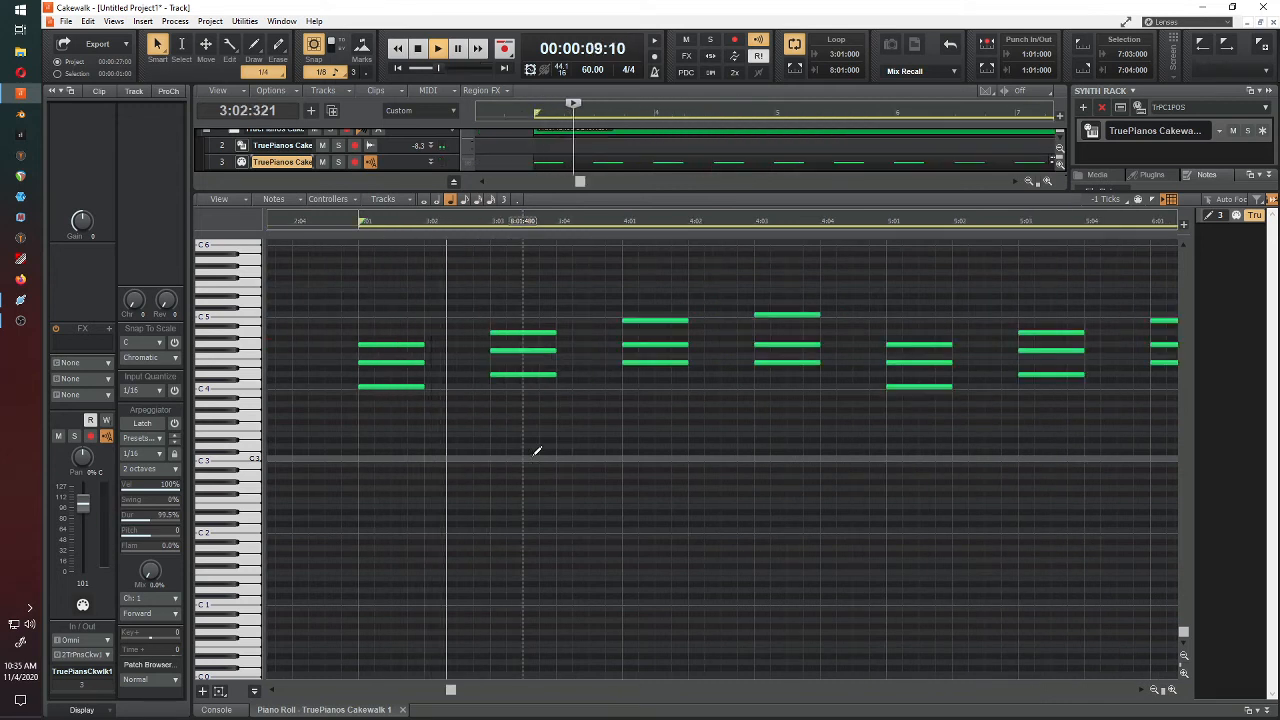
pyautogui.press('space')
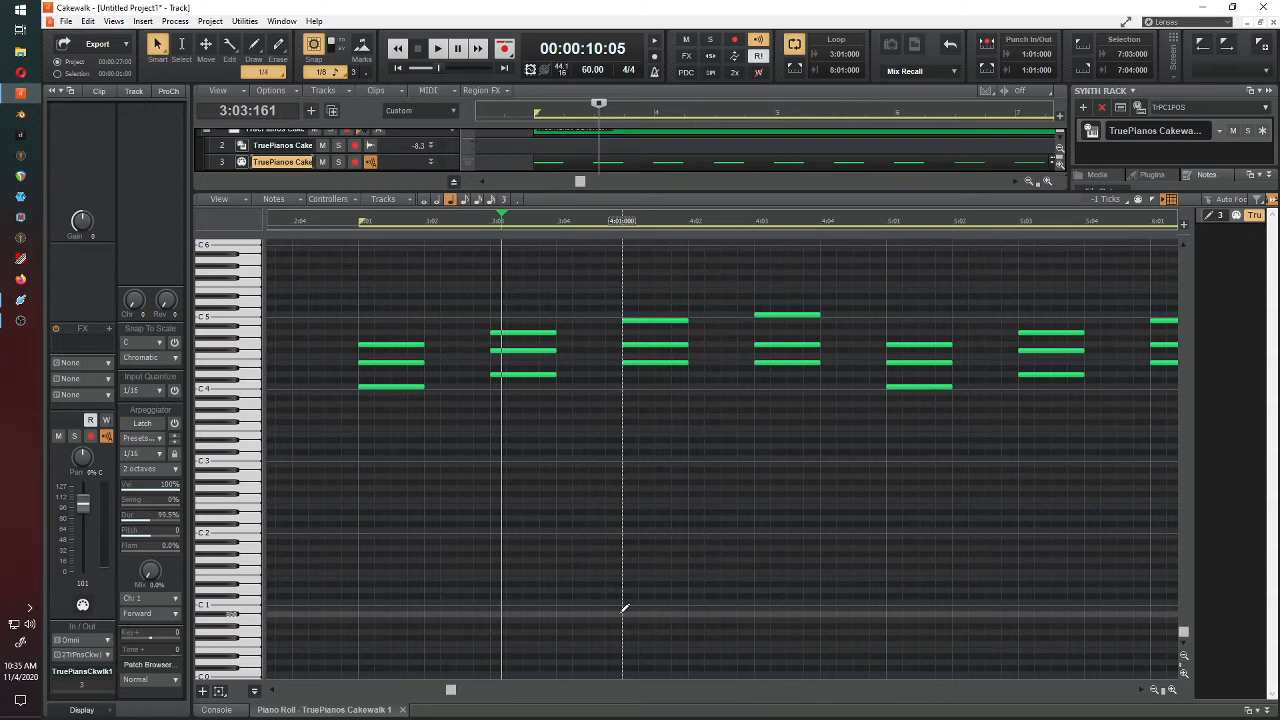
pyautogui.scroll(5, 655, 538)
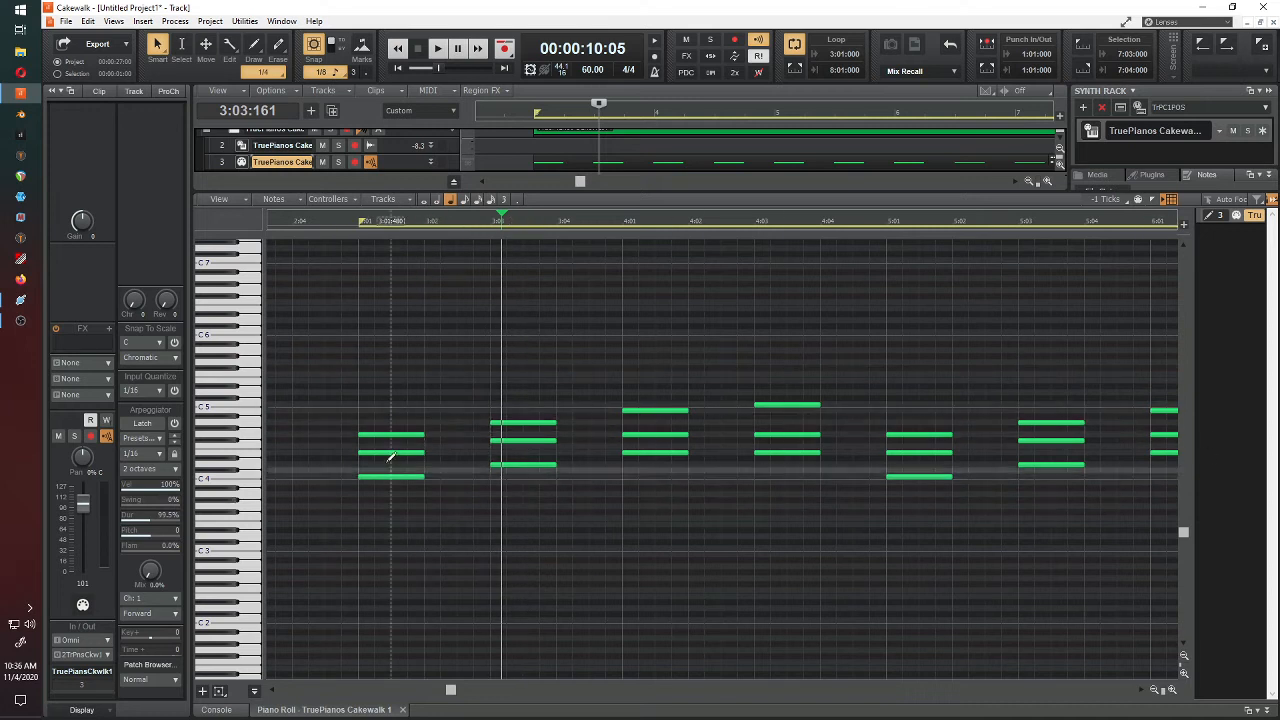
pyautogui.scroll(-1, 533, 507)
pyautogui.scroll(-4, 510, 505)
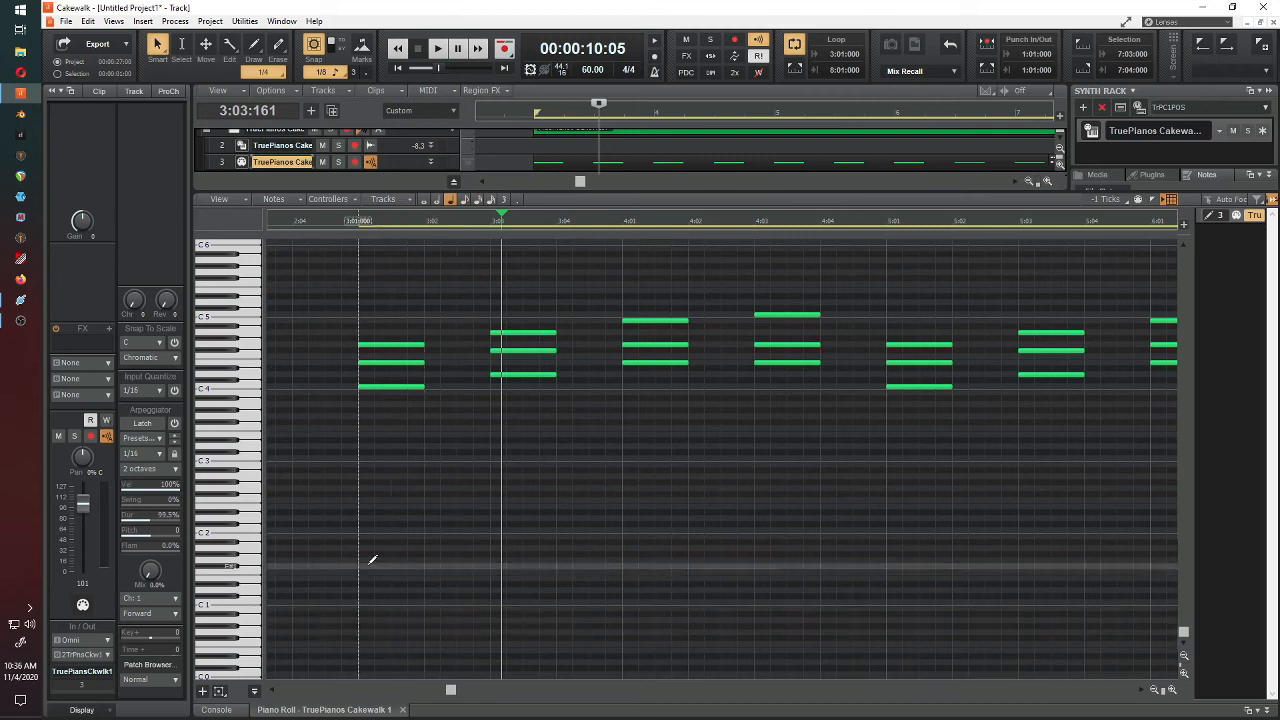
# Step: Add bass notes under the first six chords: C3 at 3:01, D3 at 3:03, E3 at 4:01 and 4:03, C3 at 5:01, D3 at 5:03
pyautogui.click(360, 530)
pyautogui.moveTo(391, 530); pyautogui.dragTo(388, 460)
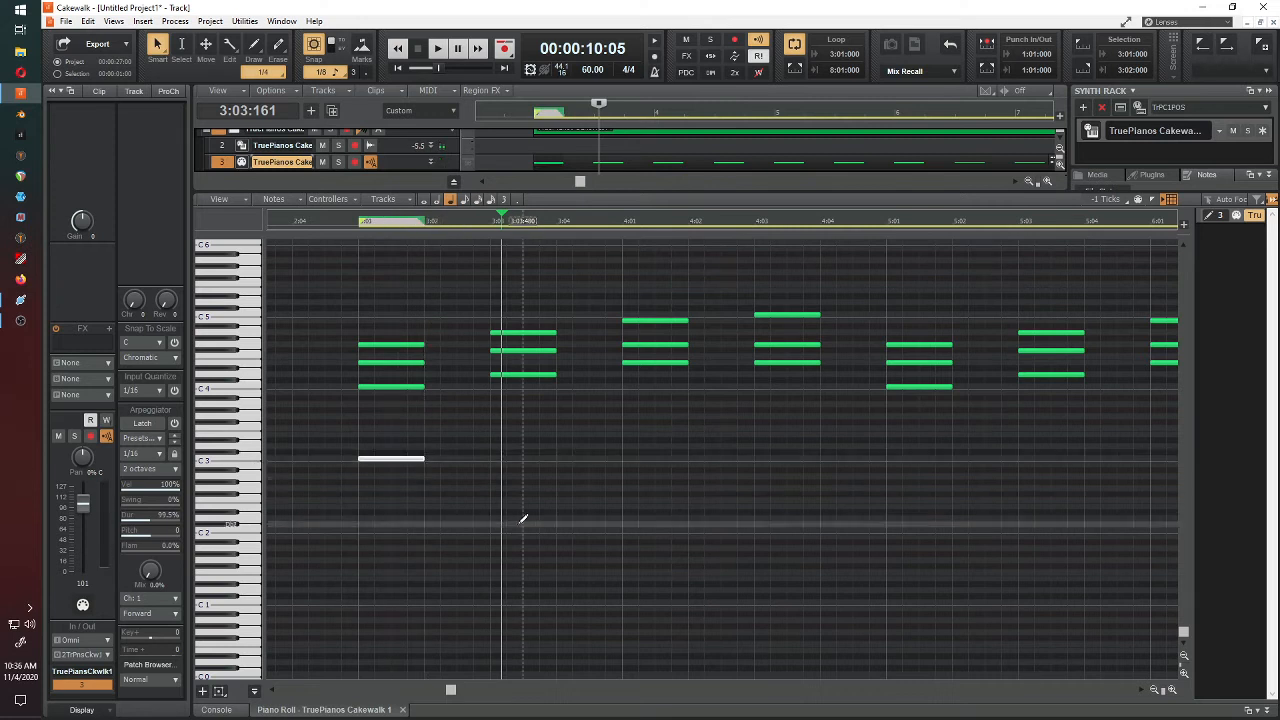
pyautogui.click(495, 445)
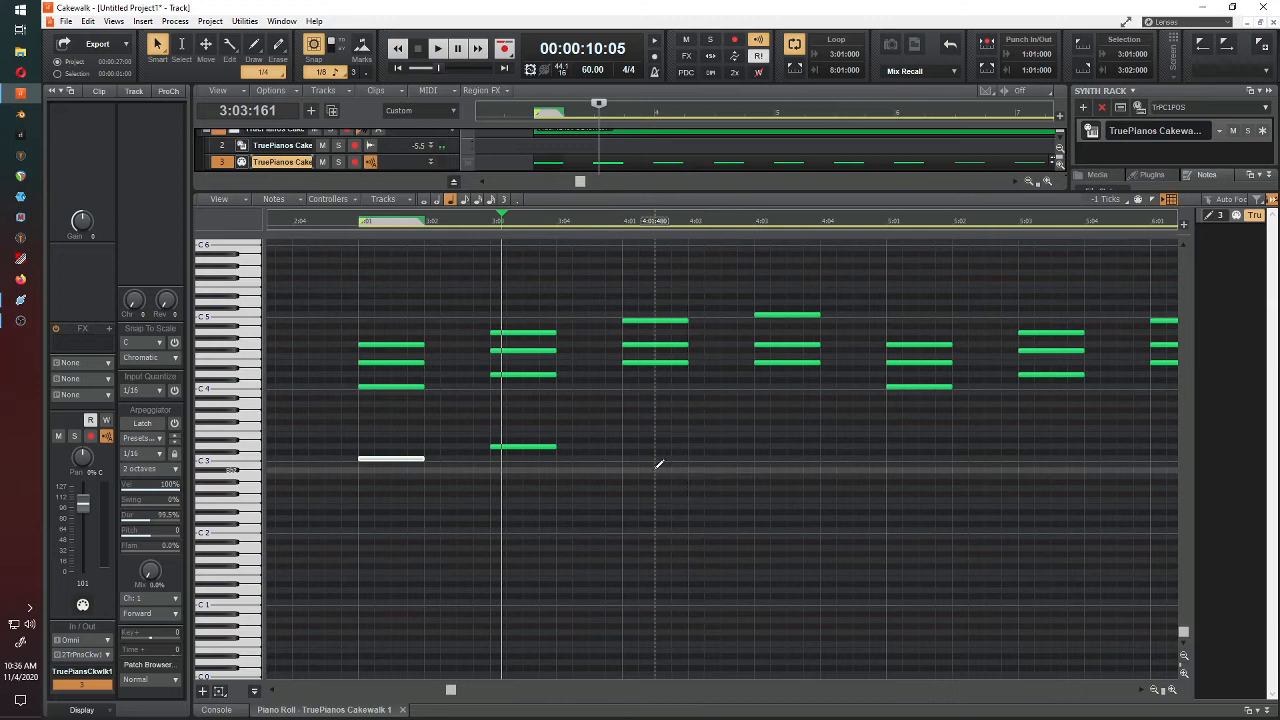
pyautogui.click(627, 433)
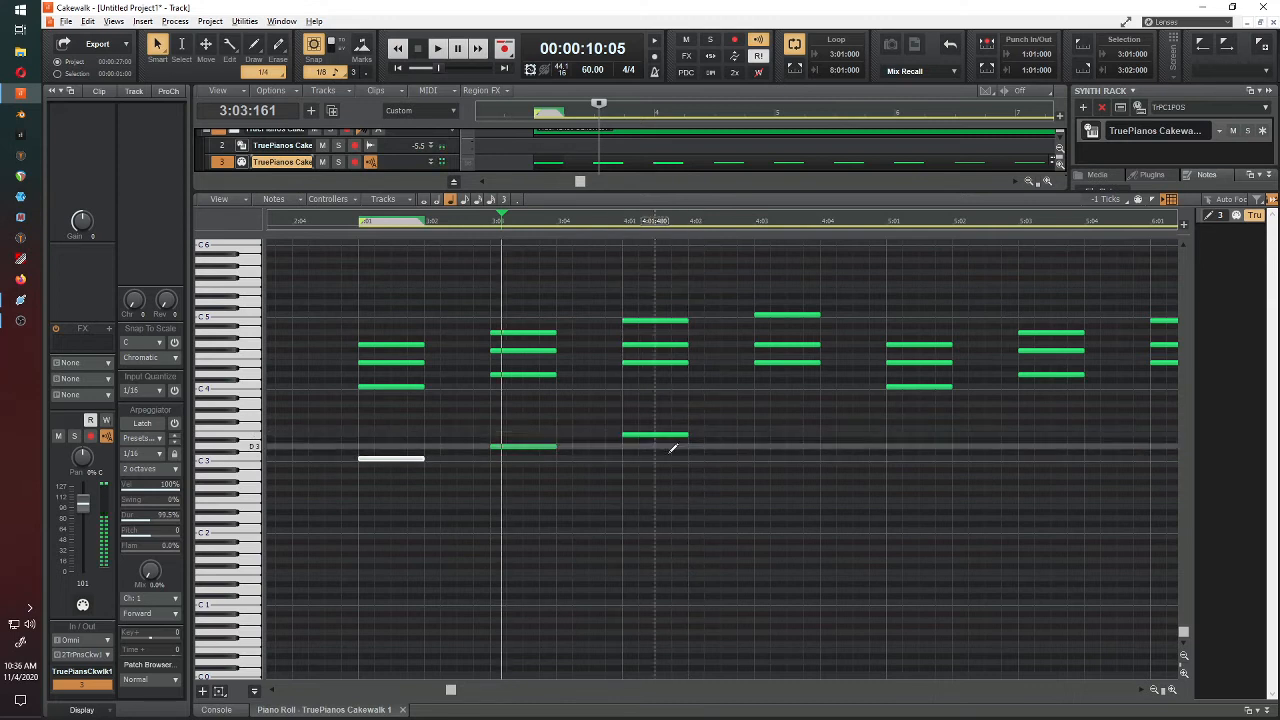
pyautogui.click(759, 432)
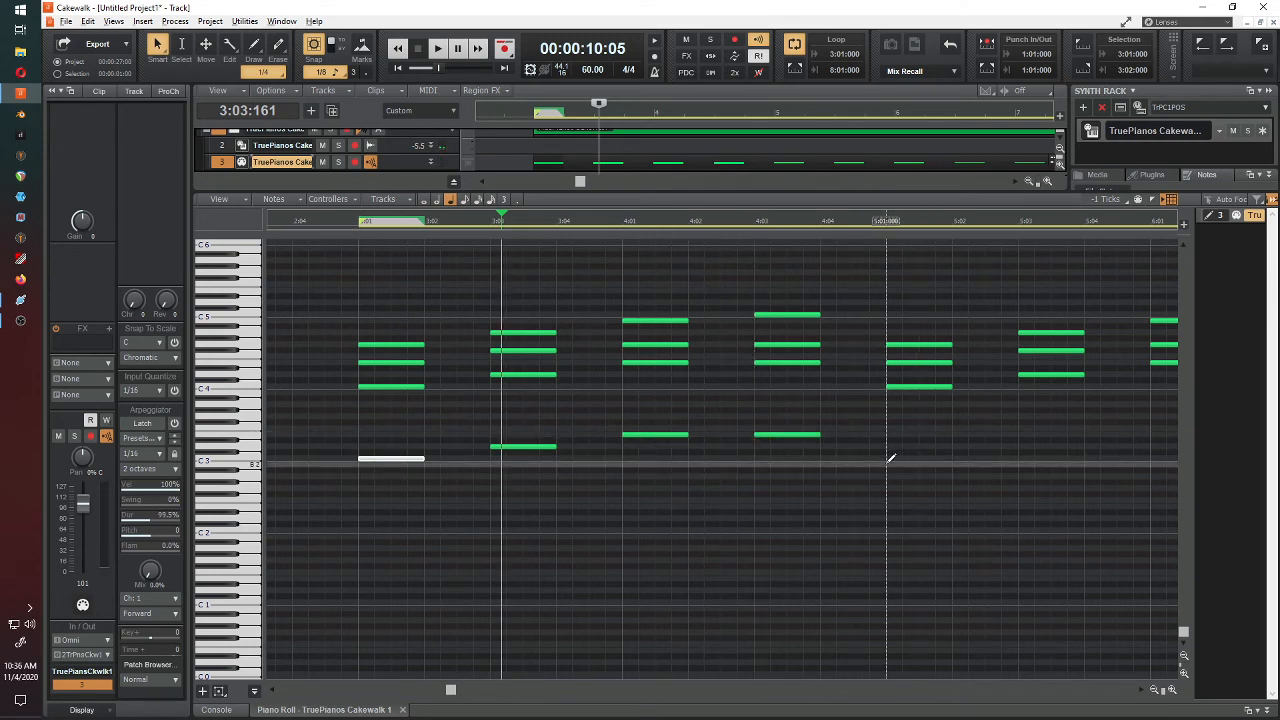
pyautogui.click(892, 458)
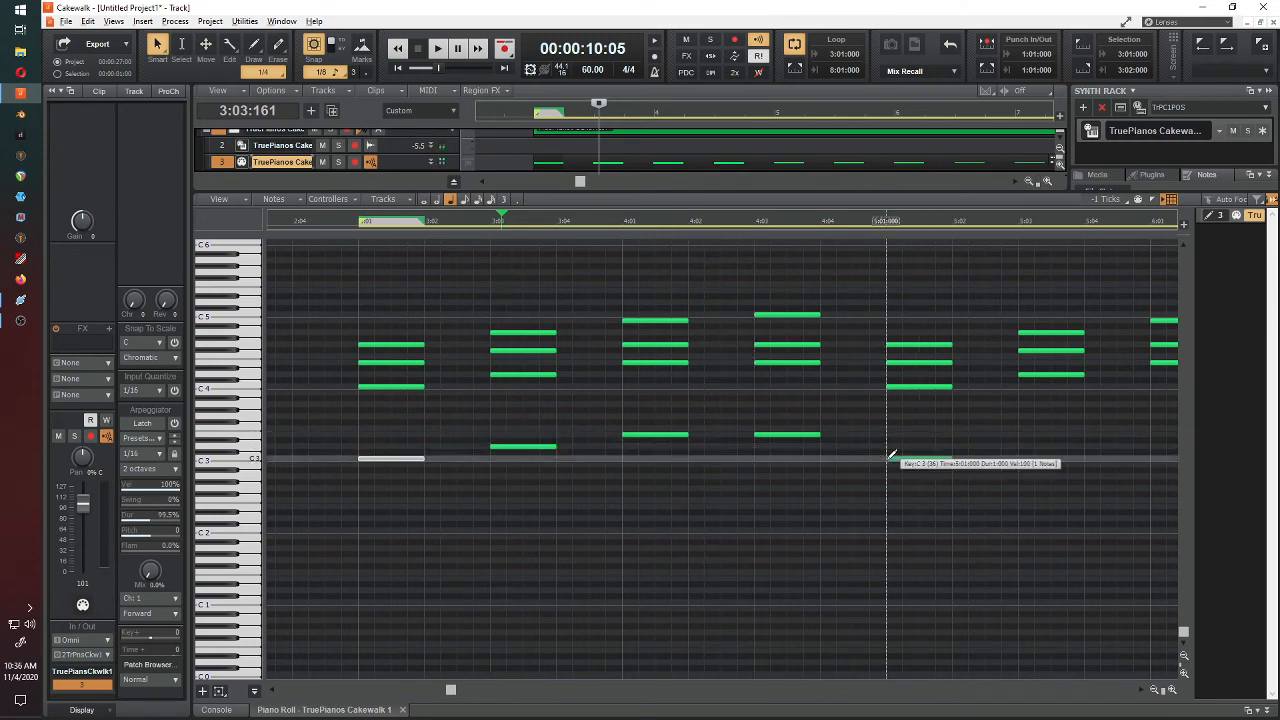
pyautogui.click(1024, 446)
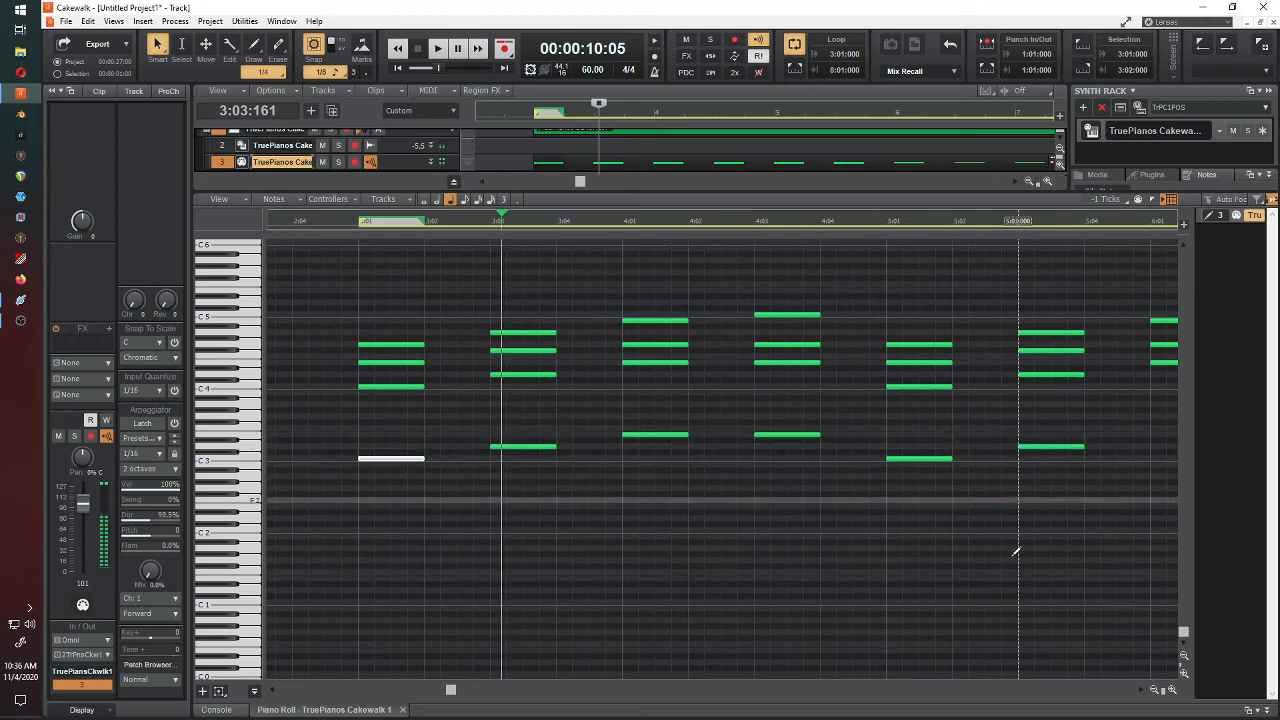
# Step: Add bass notes under the remaining chords: E3 at 6:01 and G3 at 6:03, 7:01 and 7:03
pyautogui.moveTo(451, 693); pyautogui.dragTo(668, 689)
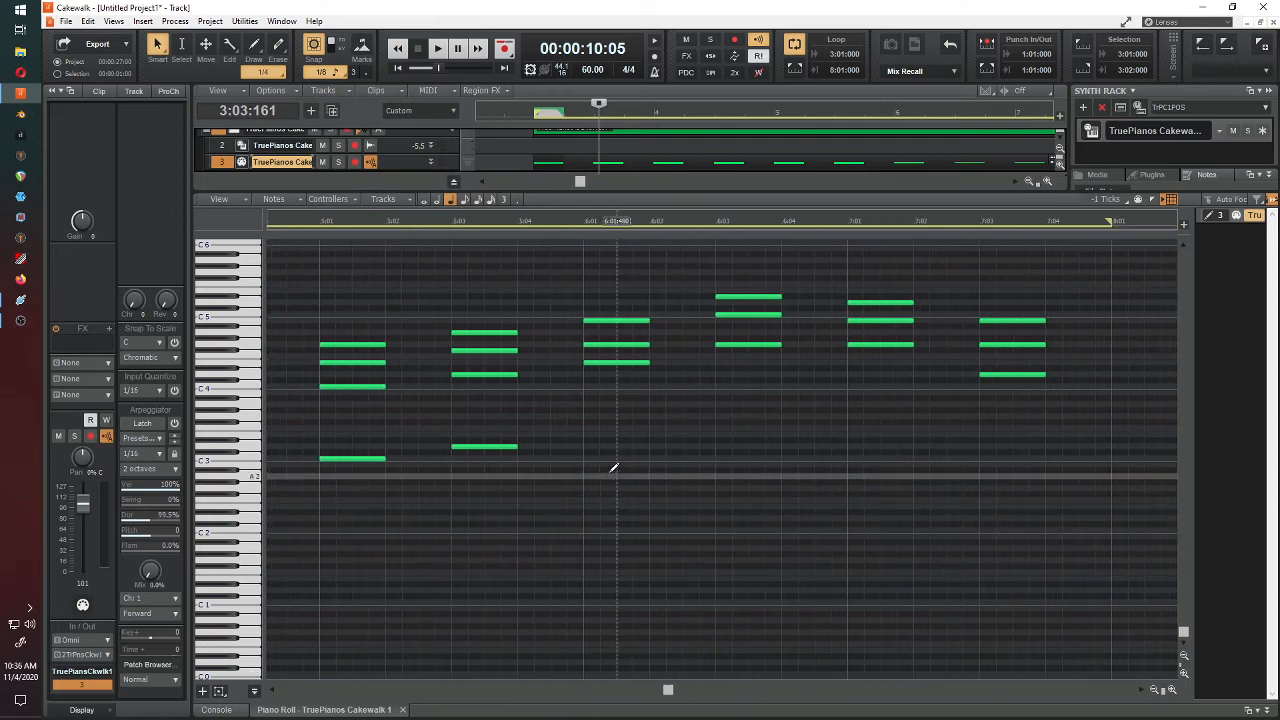
pyautogui.click(589, 432)
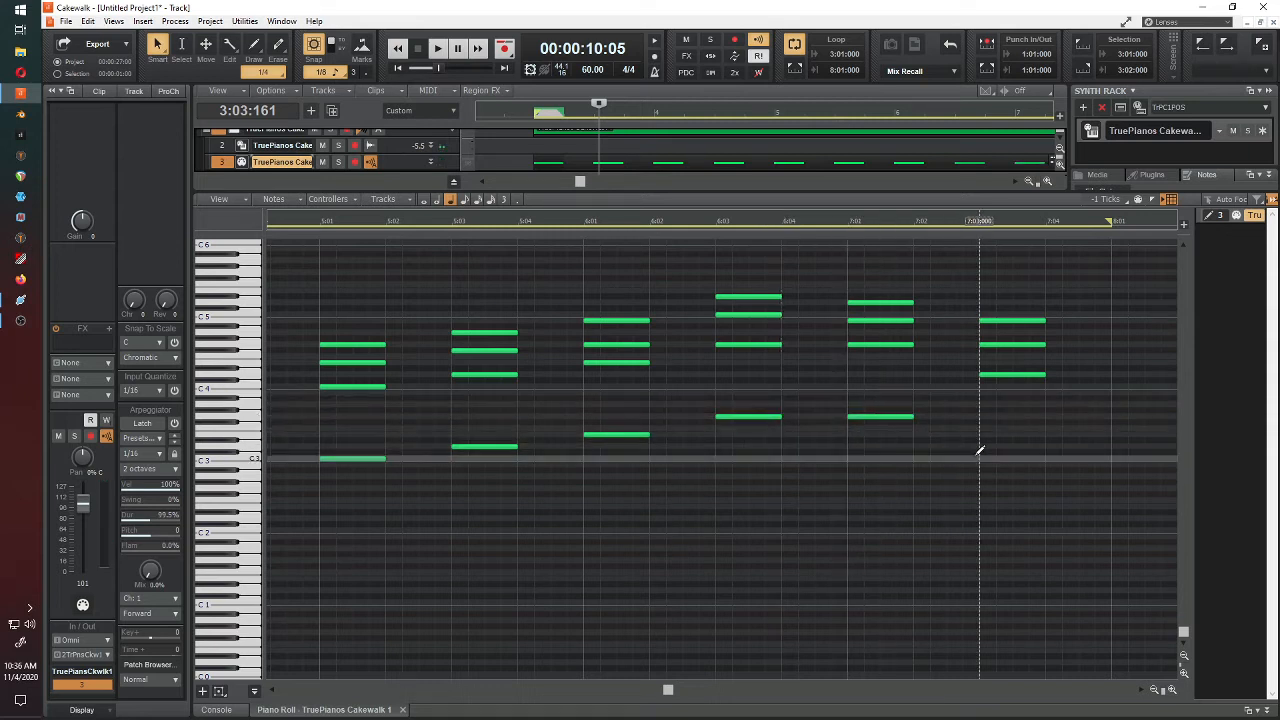
pyautogui.click(981, 412)
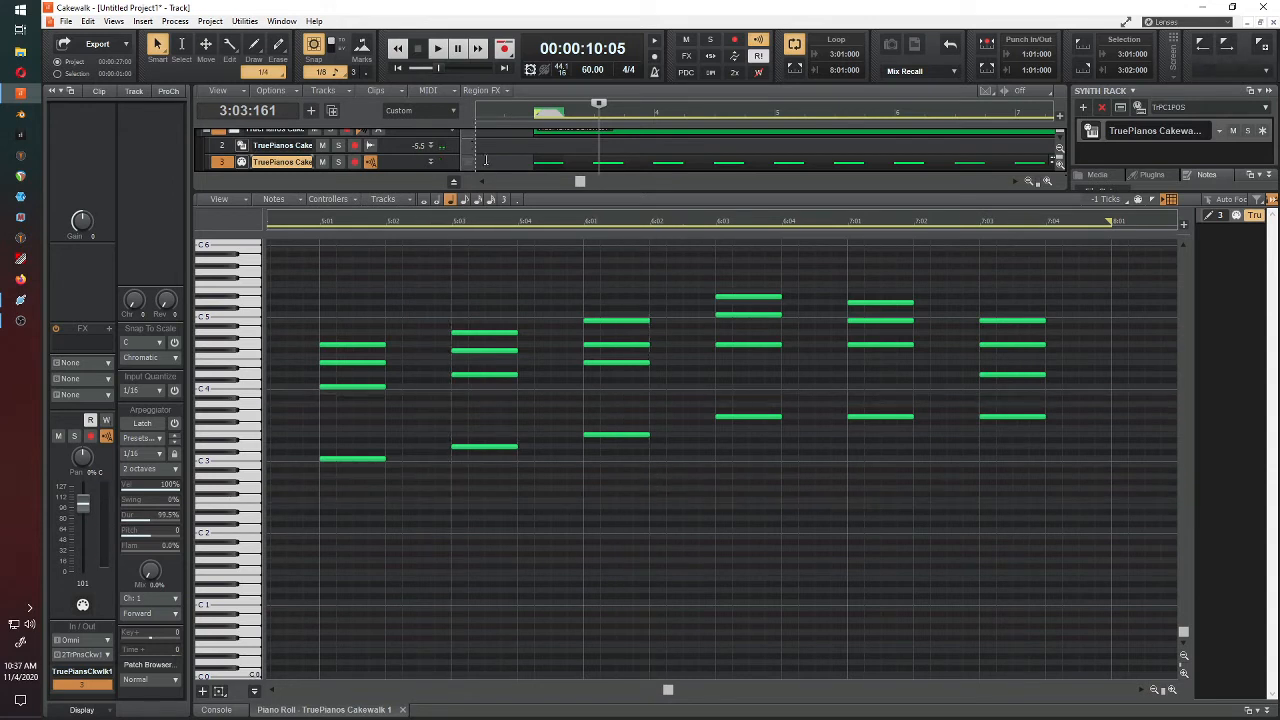
# Step: Play the whole progression with its bass notes from 2:04:480 through the last chord
pyautogui.click(519, 112)
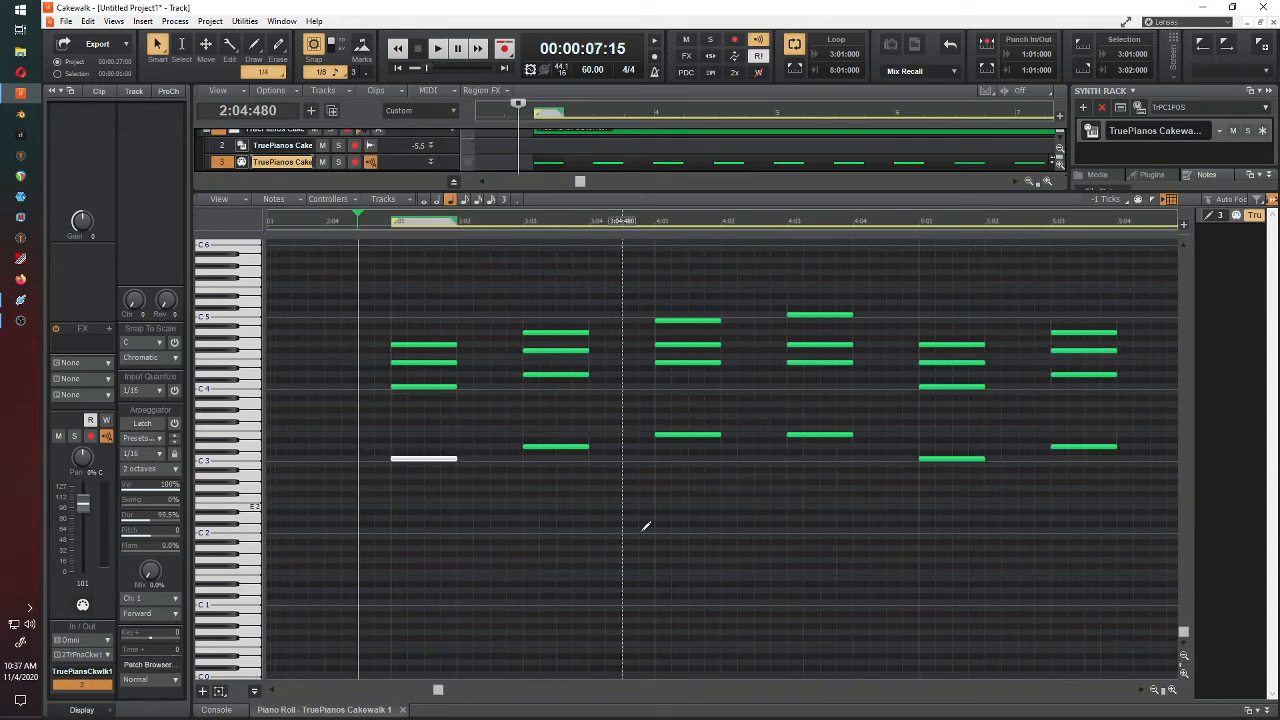
pyautogui.press('space')
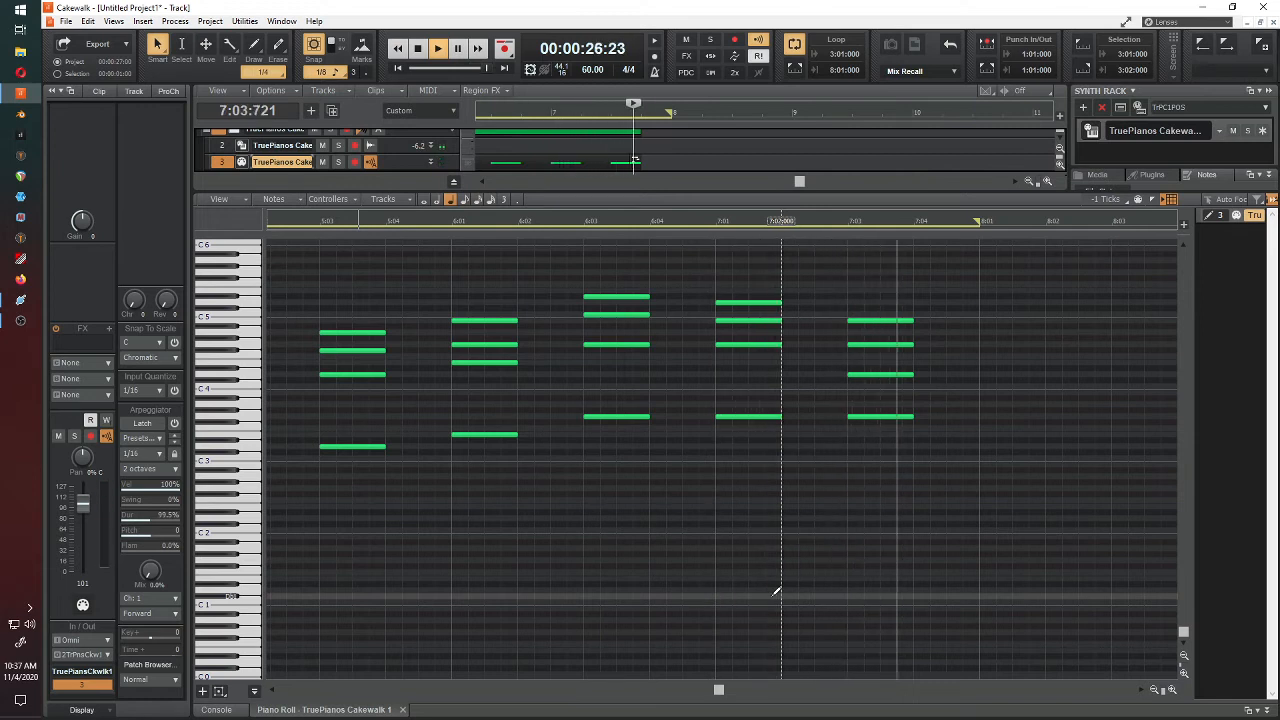
pyautogui.press('space')
# Step: Replay the opening chords from 2:04:480, stopping during the chord at 4:03
pyautogui.moveTo(720, 697); pyautogui.dragTo(399, 650)
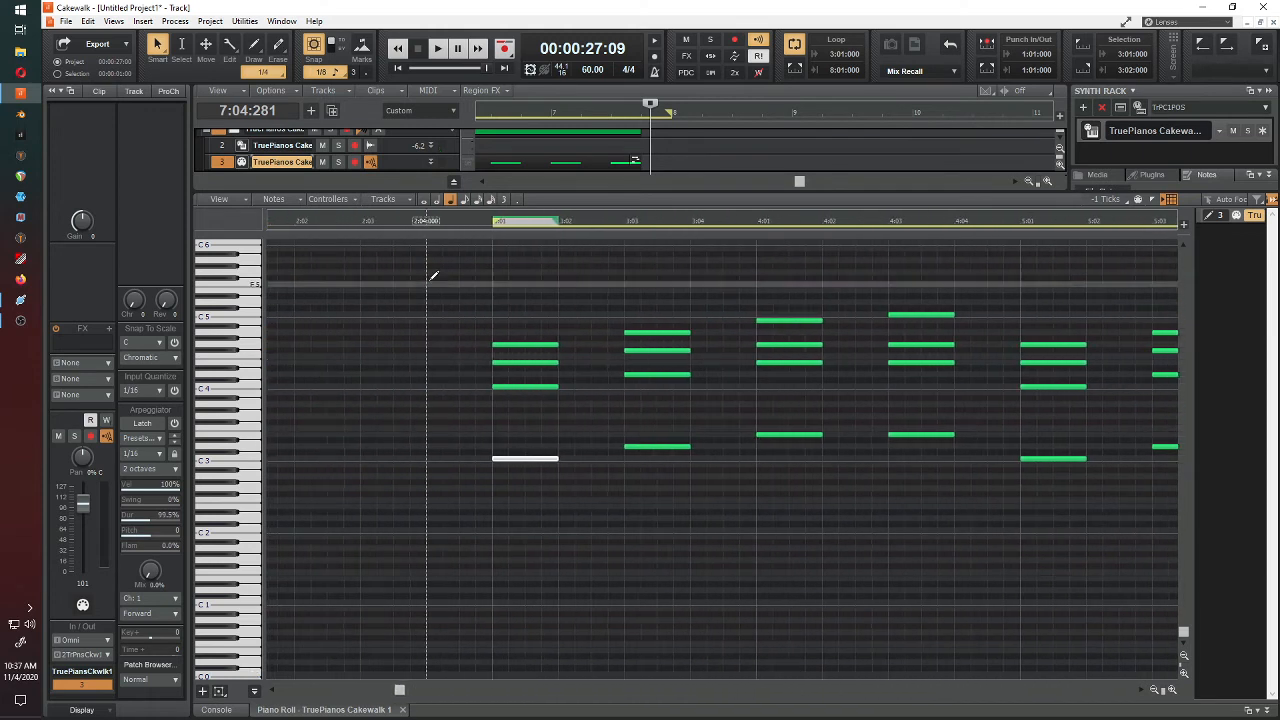
pyautogui.click(474, 225)
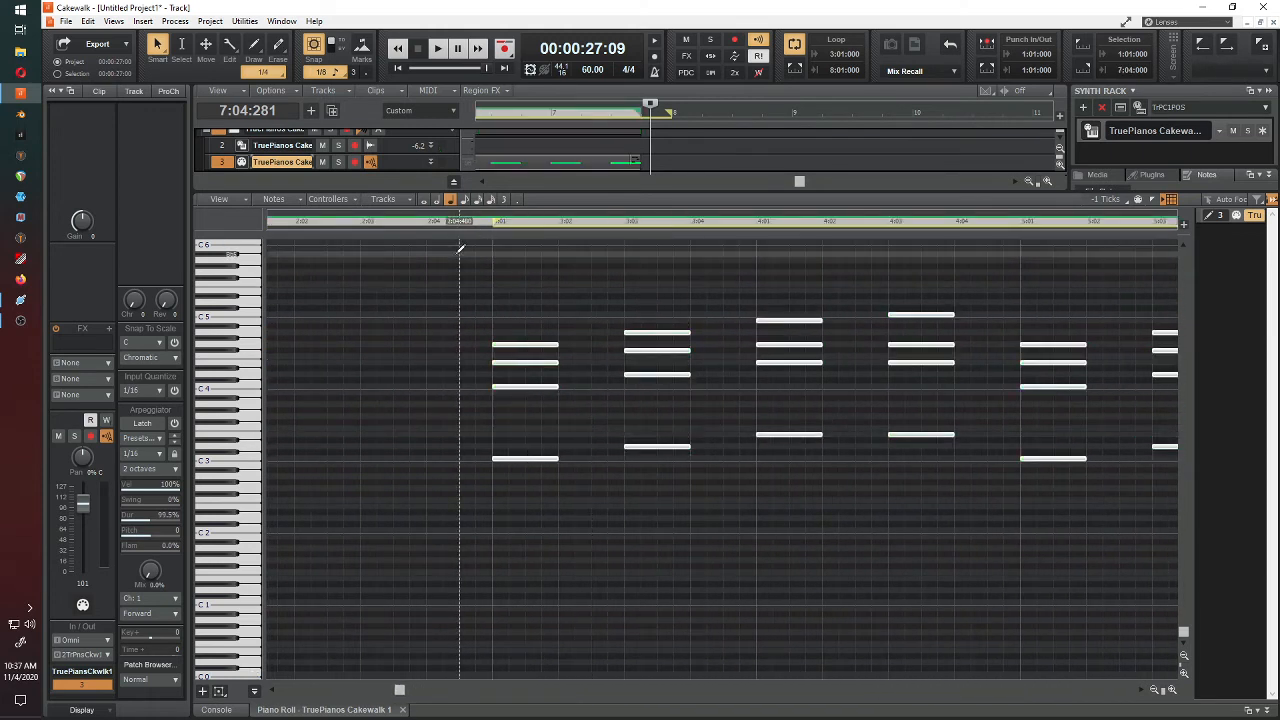
pyautogui.click(474, 260)
pyautogui.press('space')
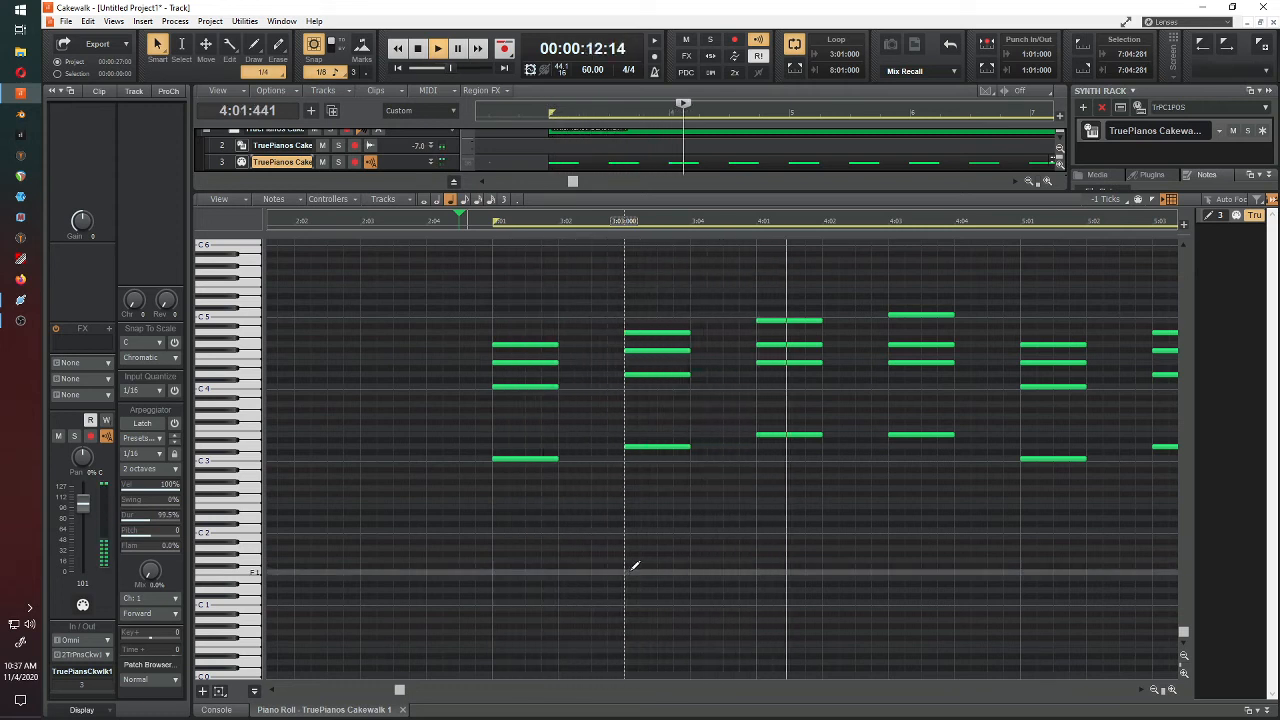
pyautogui.press('space')
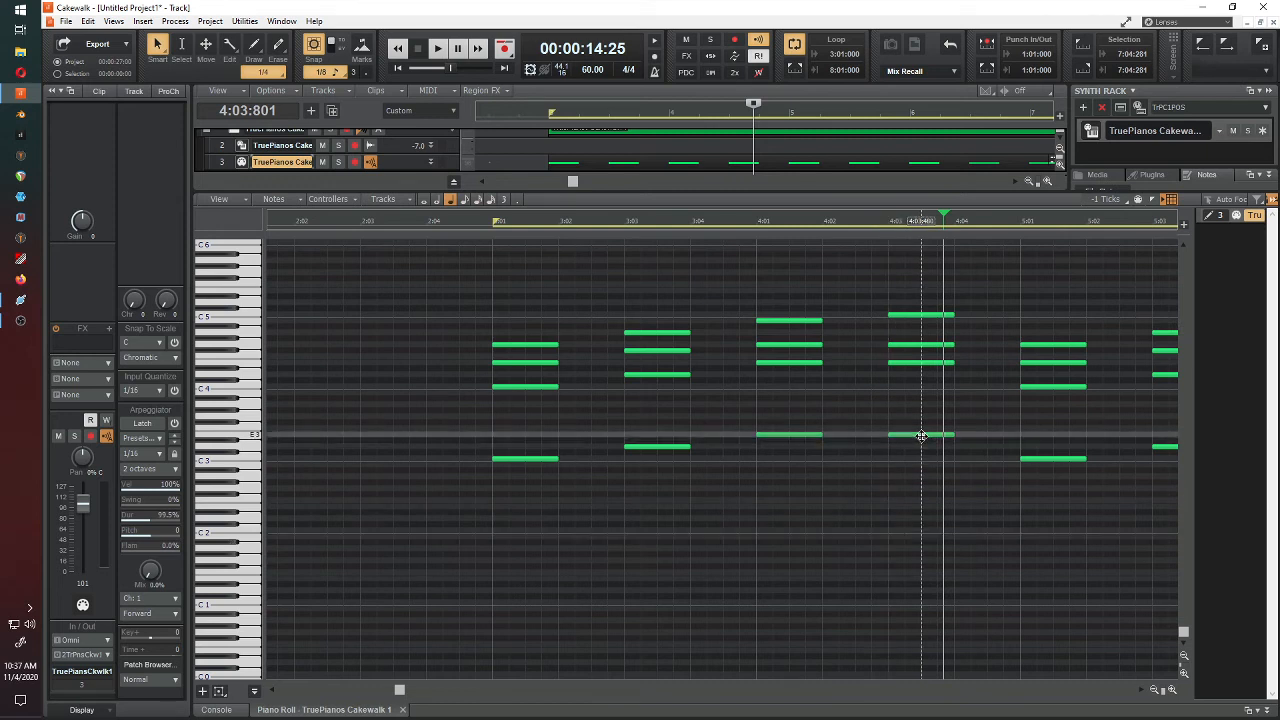
# Step: Lower the bass note of the 4:03 chord to G2 and play the opening chords from 2:04:480
pyautogui.moveTo(922, 434); pyautogui.dragTo(923, 491)
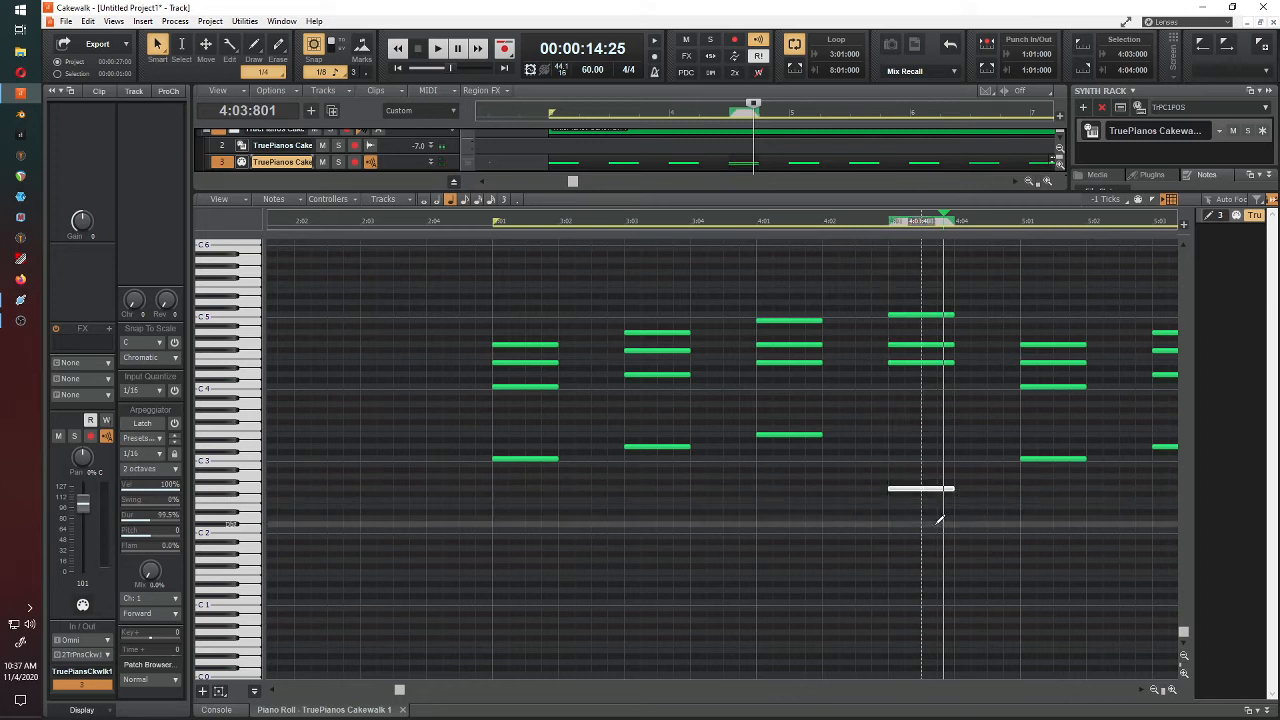
pyautogui.click(463, 220)
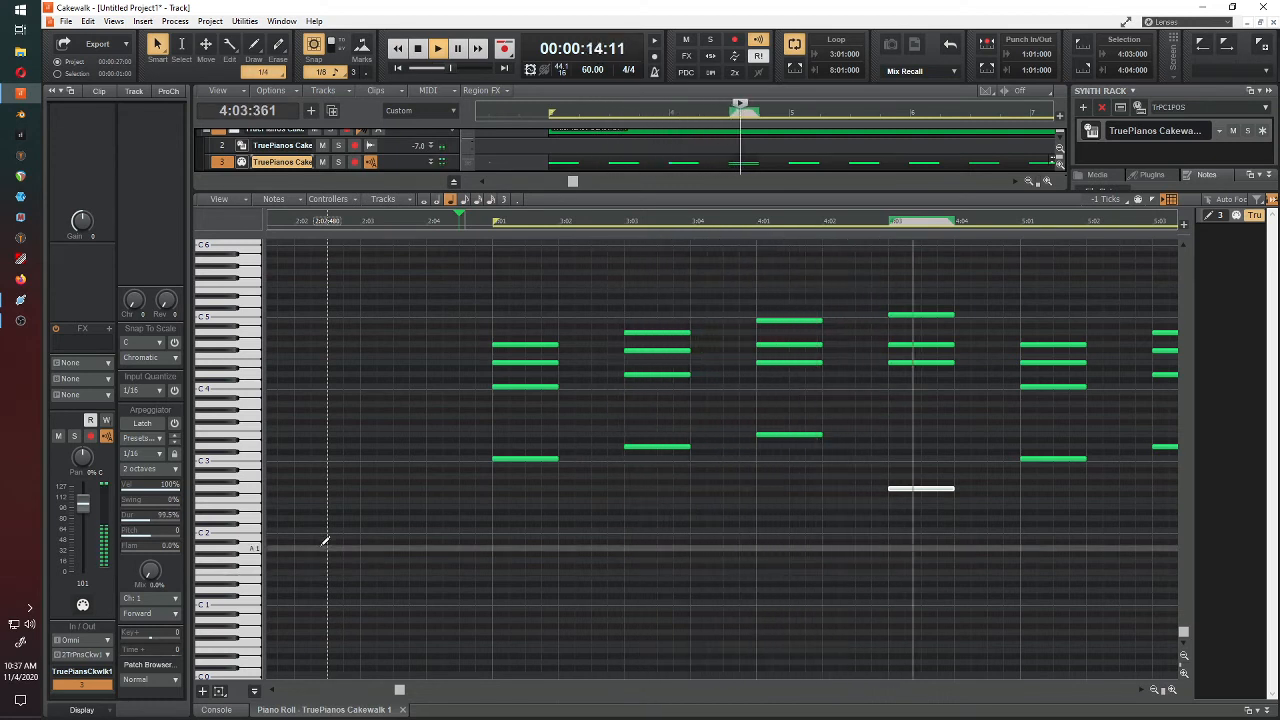
pyautogui.press('space')
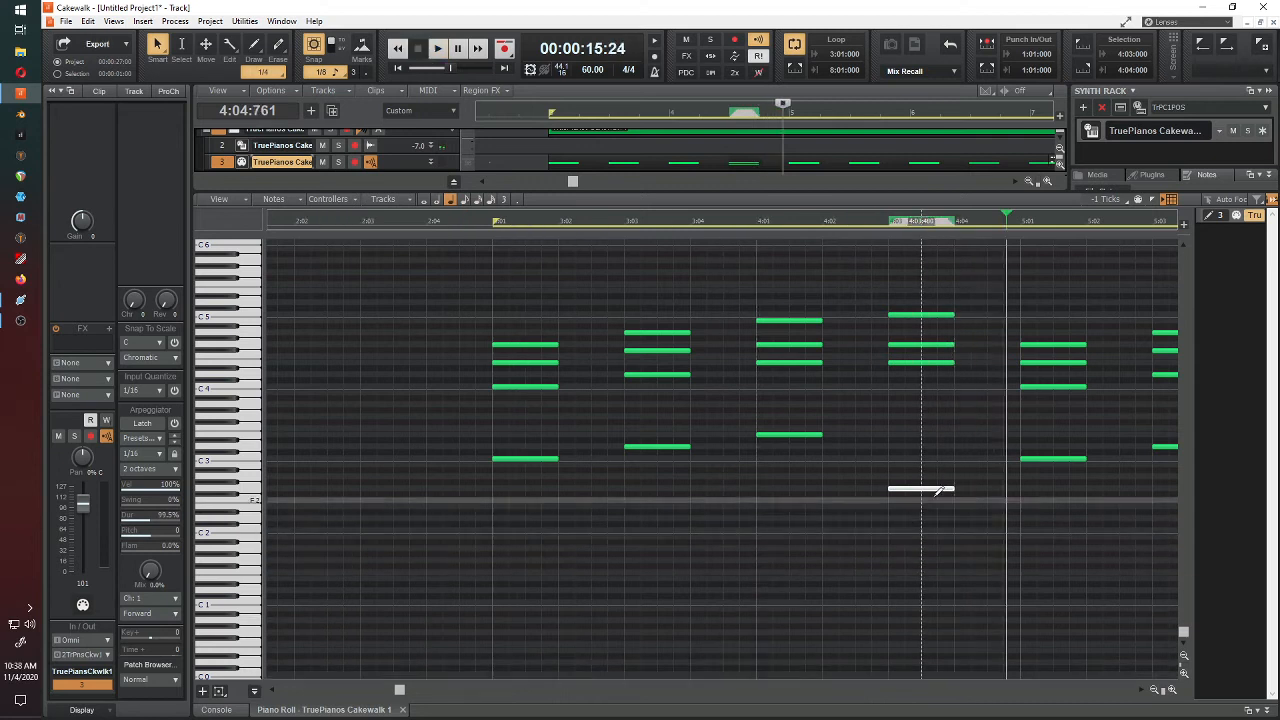
# Step: Move the bass note of the 4:03 chord to C3 and play the progression from 2:04 into measure 7
pyautogui.moveTo(920, 488); pyautogui.dragTo(920, 463)
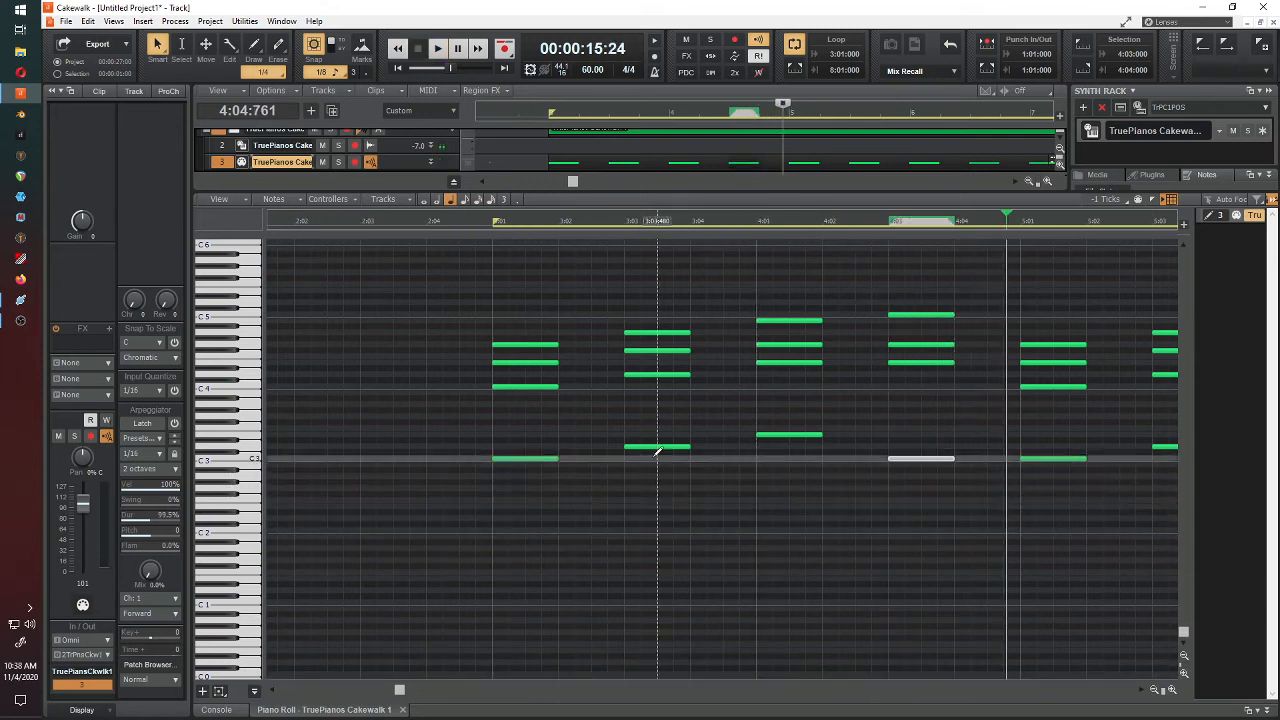
pyautogui.click(429, 222)
pyautogui.press('space')
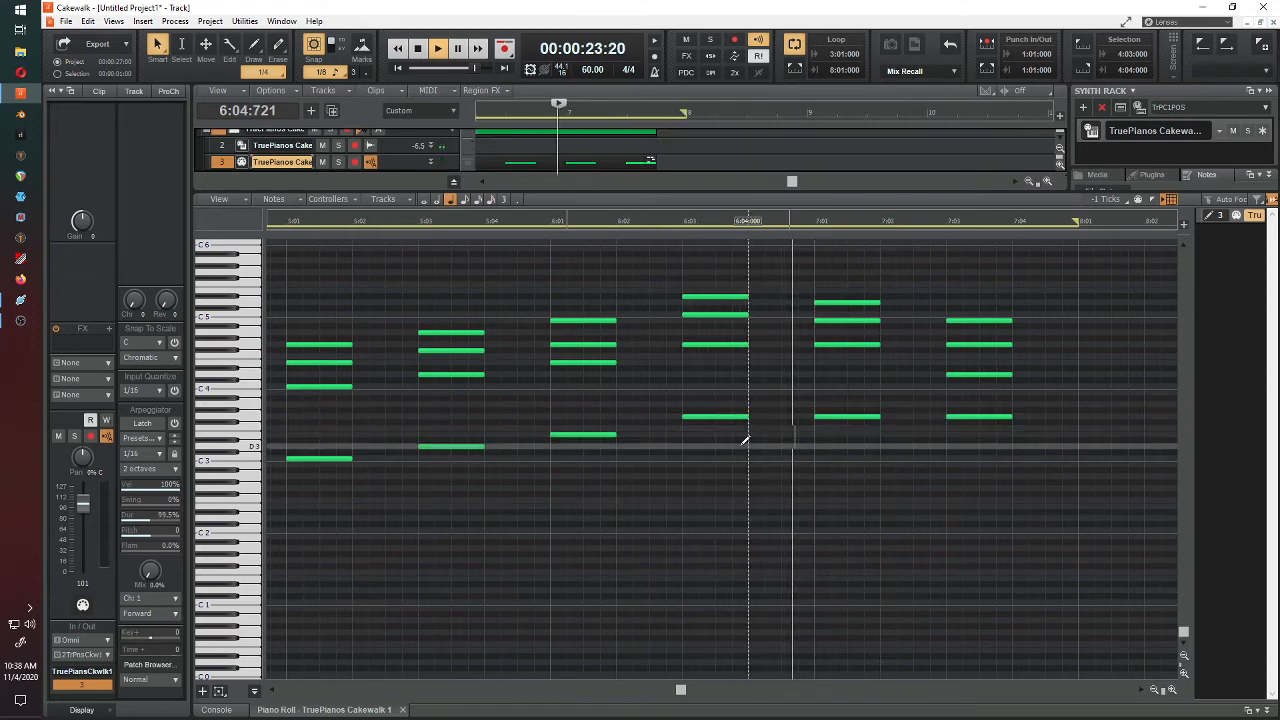
pyautogui.press('space')
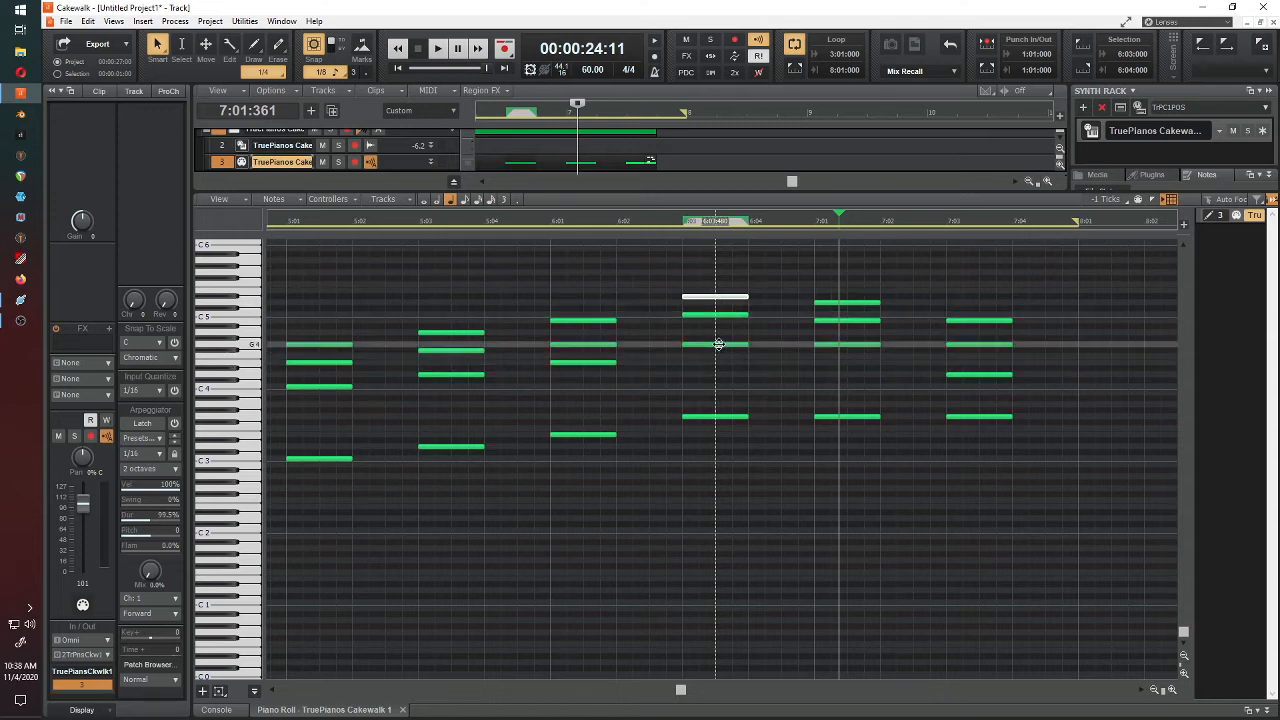
# Step: Replace the G3 bass note of the 6:03 chord with C4 and play the last four chords from 5:04:480
pyautogui.rightClick(717, 416)
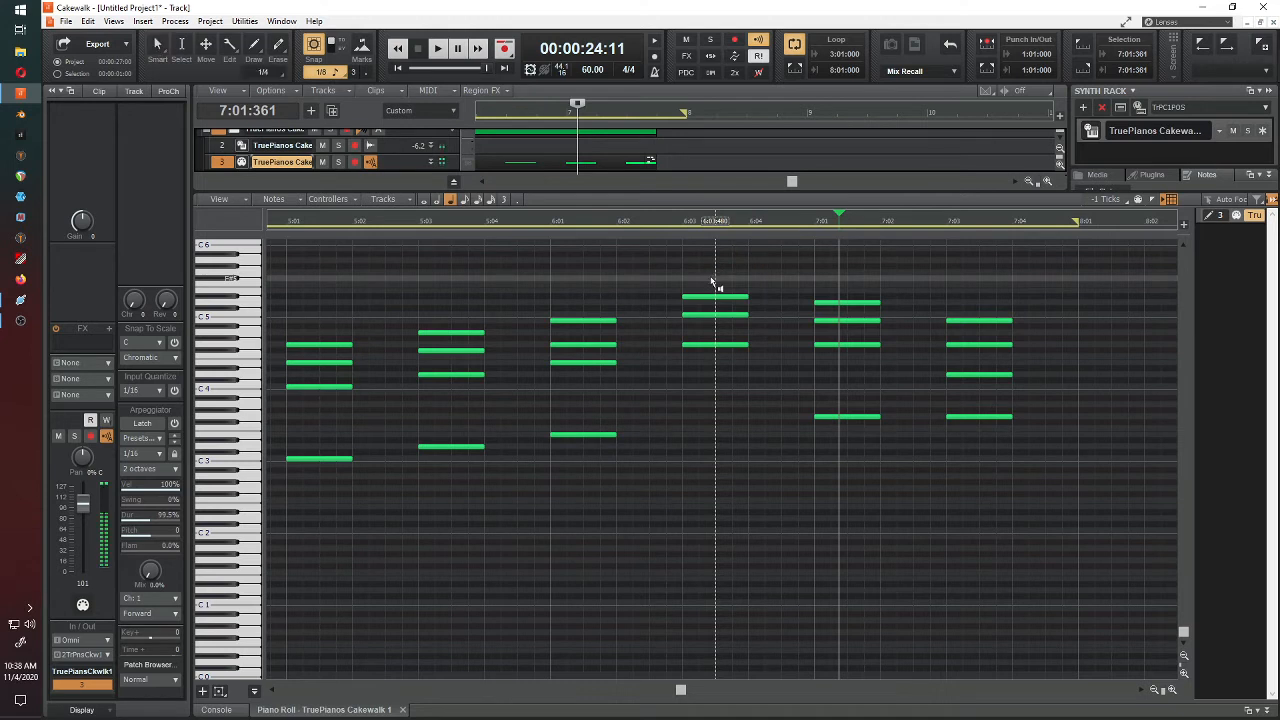
pyautogui.click(712, 283)
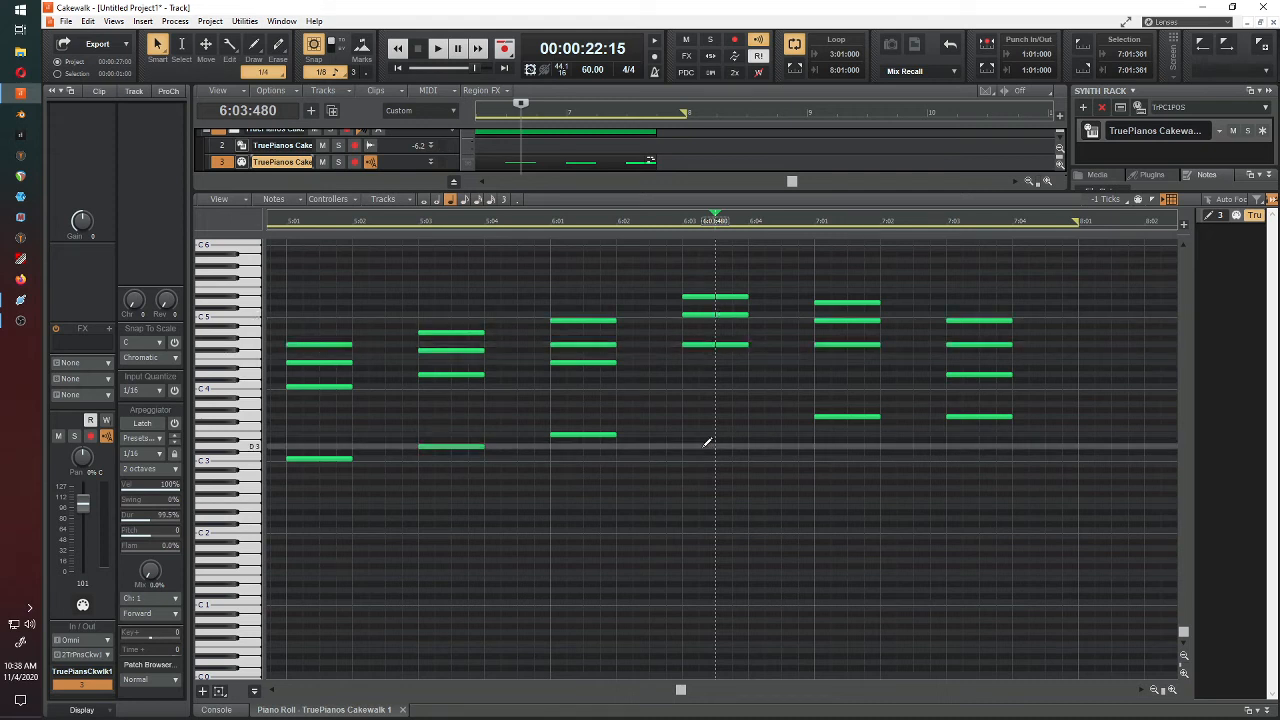
pyautogui.click(686, 385)
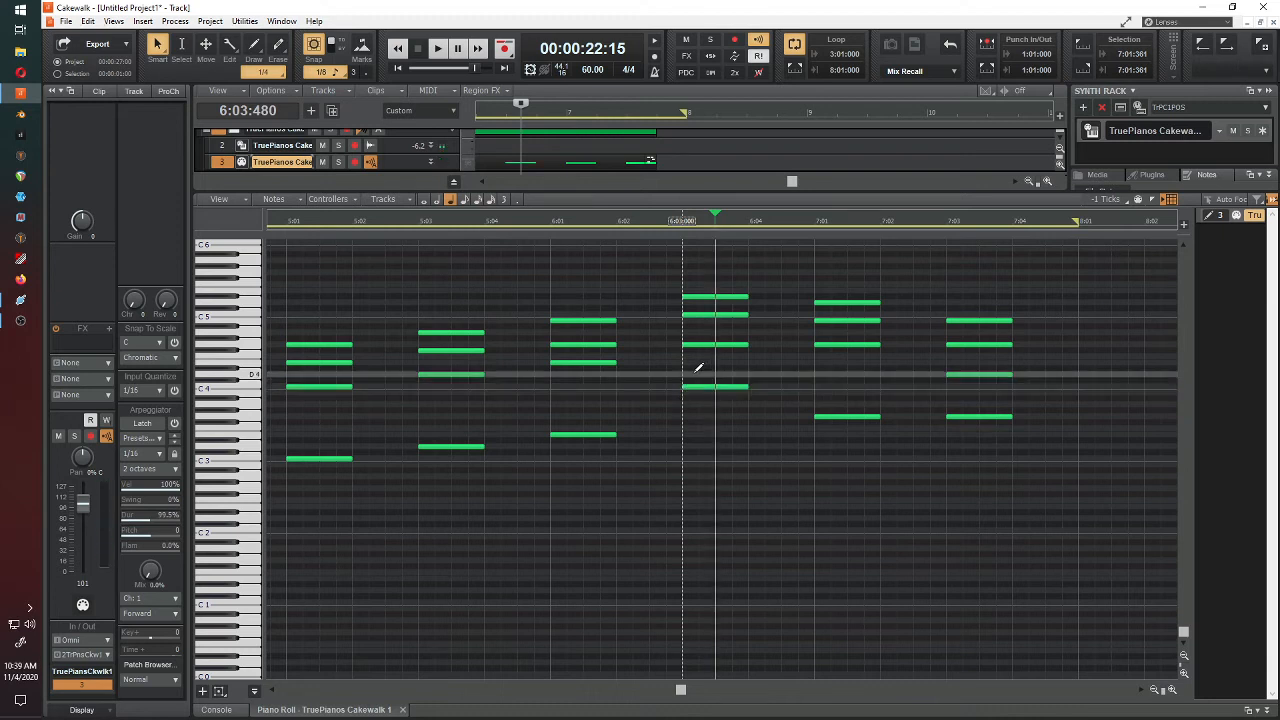
pyautogui.click(521, 226)
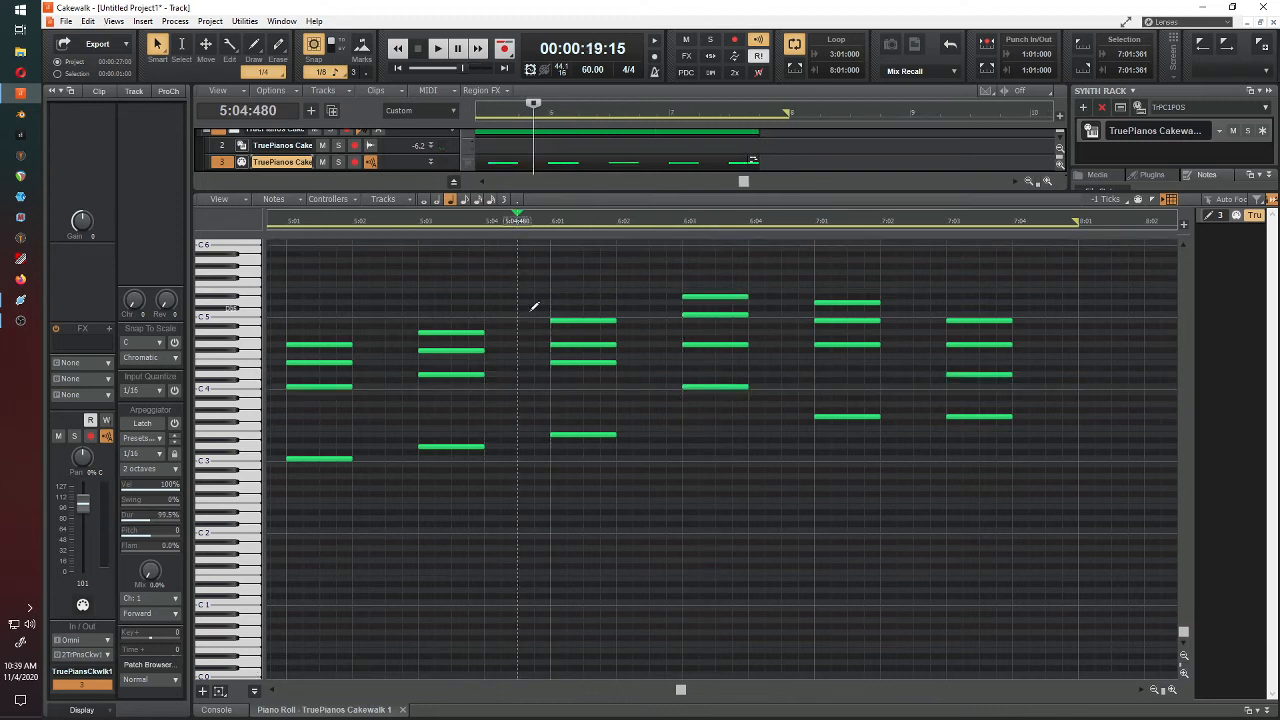
pyautogui.press('space')
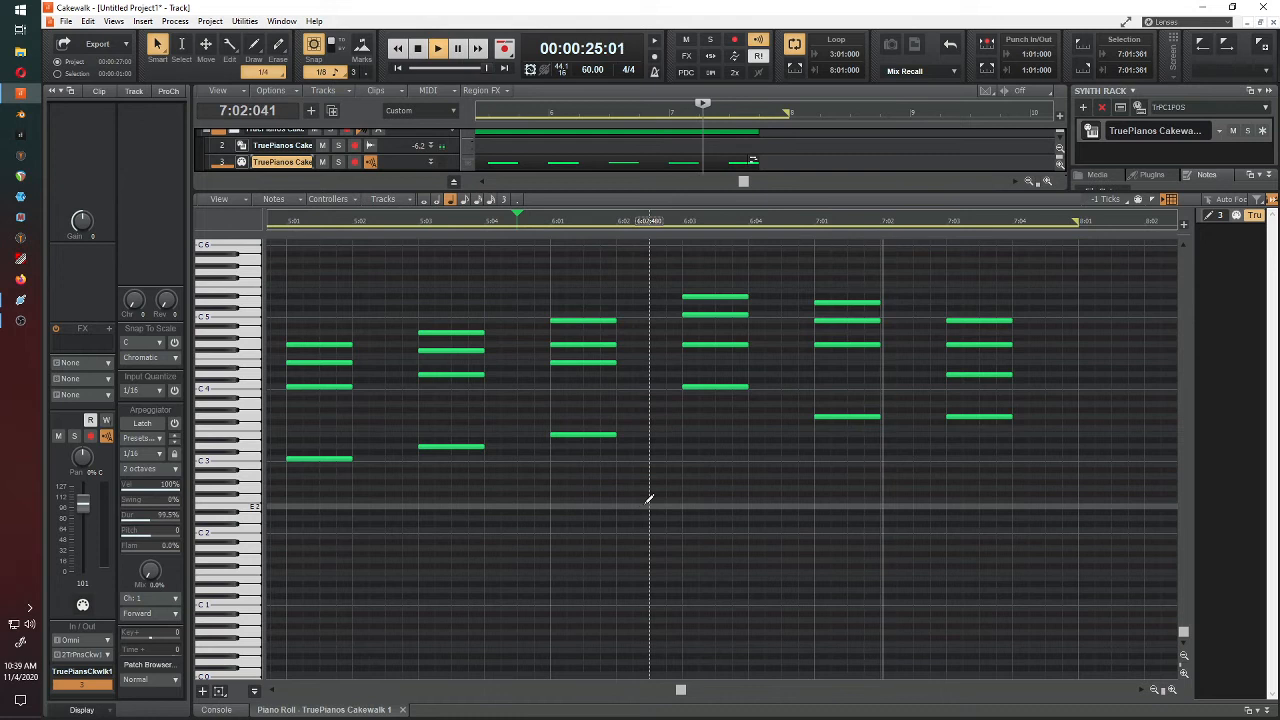
pyautogui.press('space')
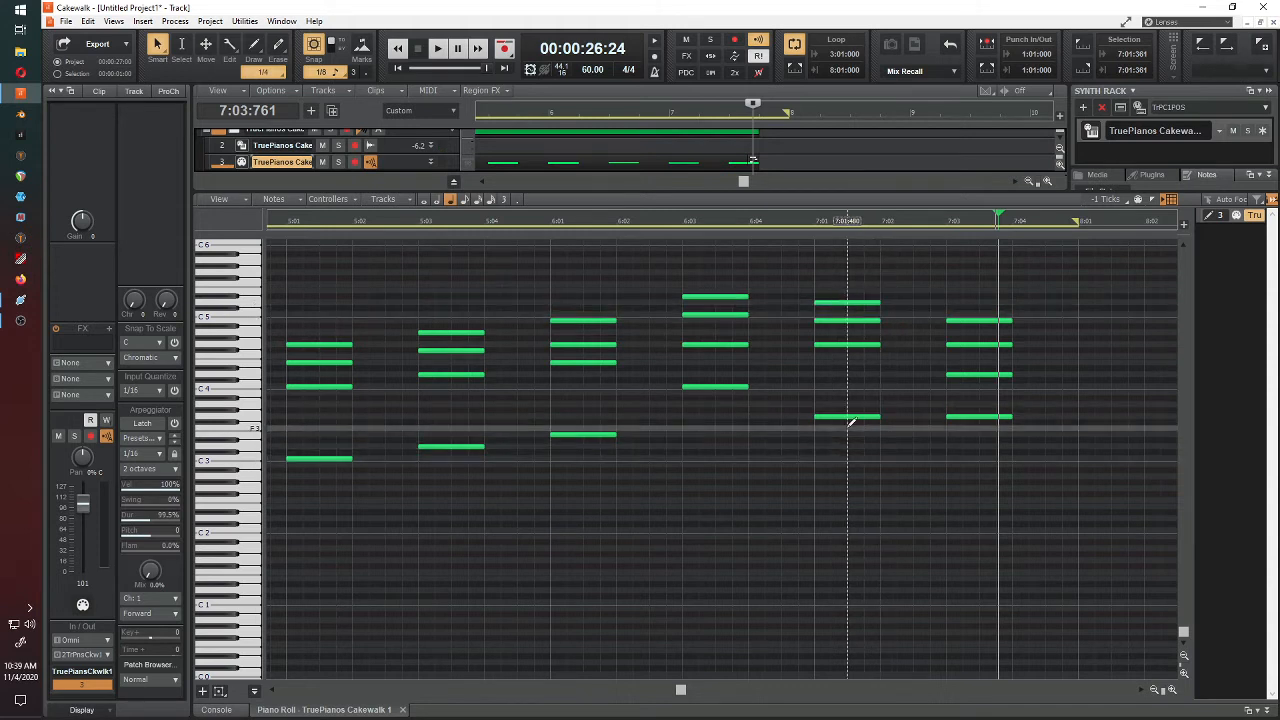
# Step: Raise the bass note of the 7:01 chord to D4 and play from 5:04:480 to the loop end
pyautogui.moveTo(840, 417); pyautogui.dragTo(843, 374)
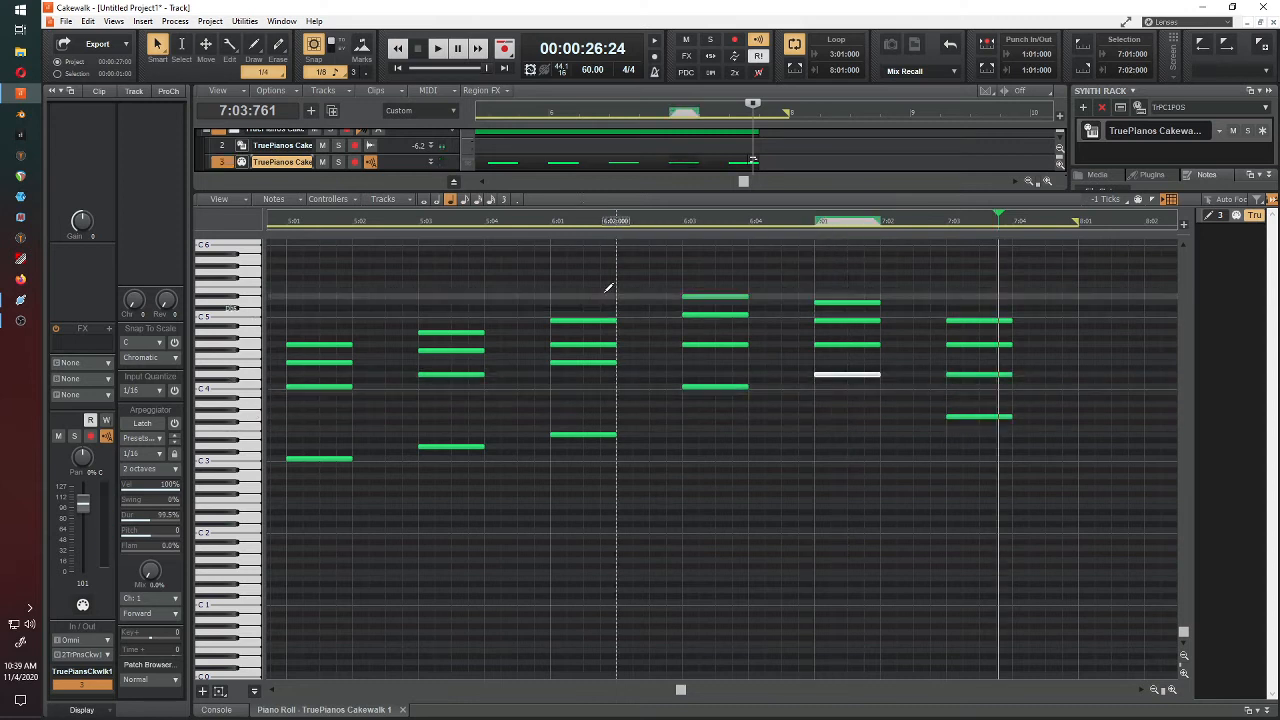
pyautogui.click(522, 226)
pyautogui.press('space')
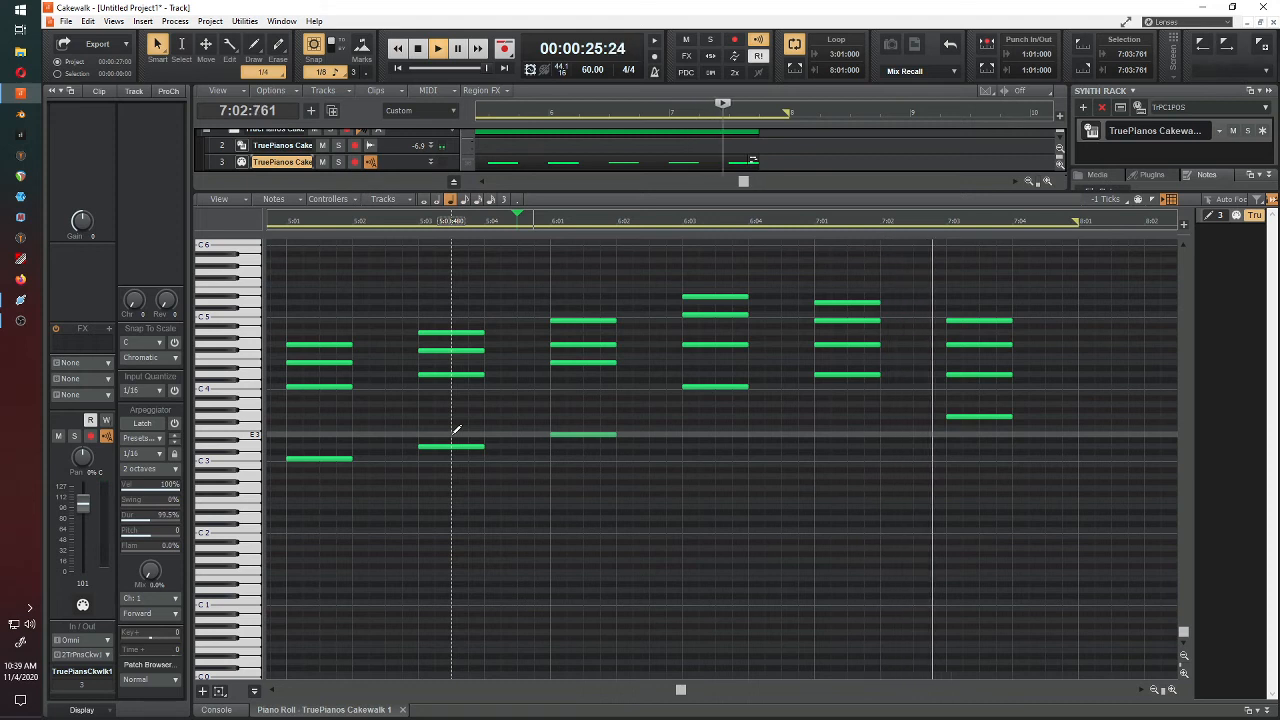
pyautogui.press('space')
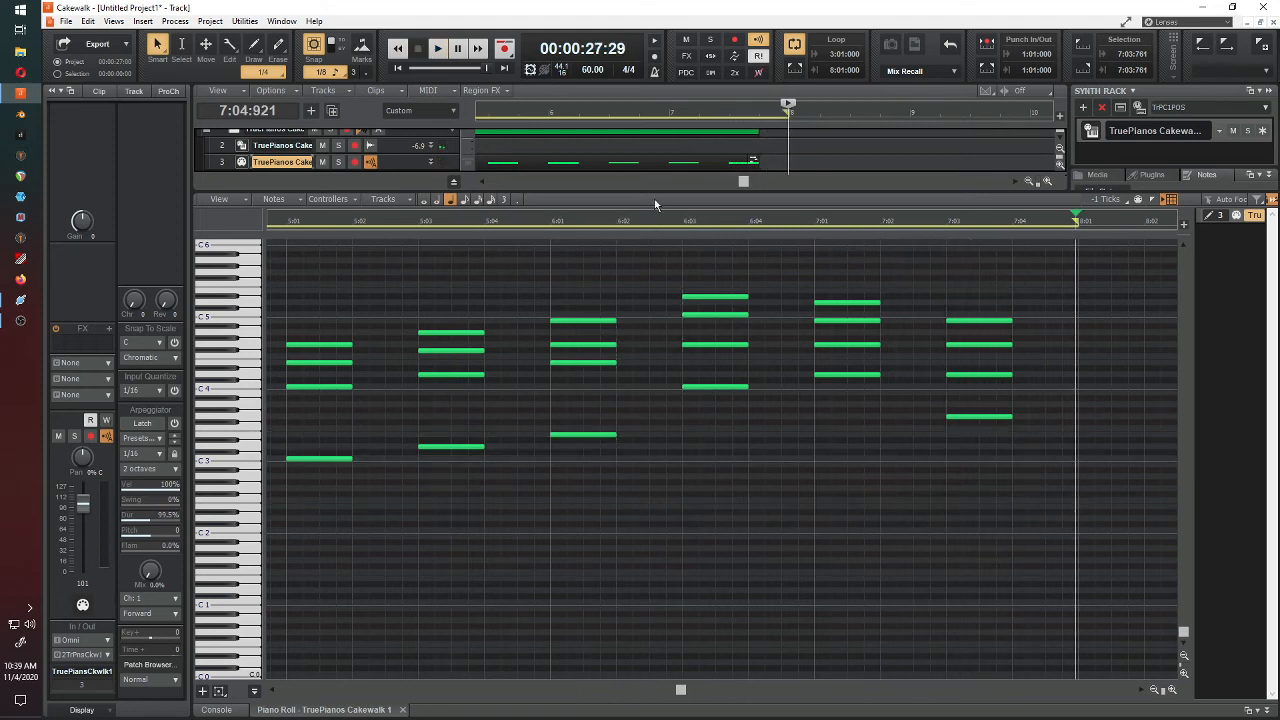
# Step: Return to the project start and play the progression from just before 3:01
pyautogui.click(401, 67)
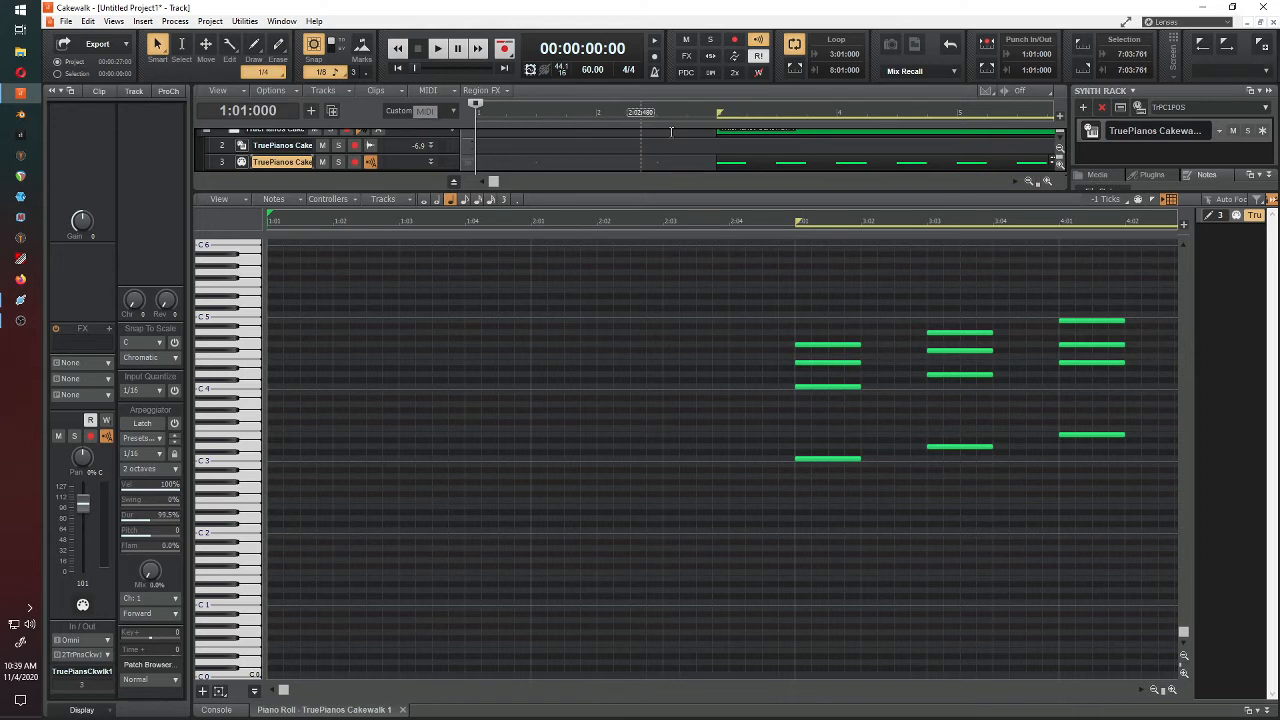
pyautogui.click(771, 222)
pyautogui.press('space')
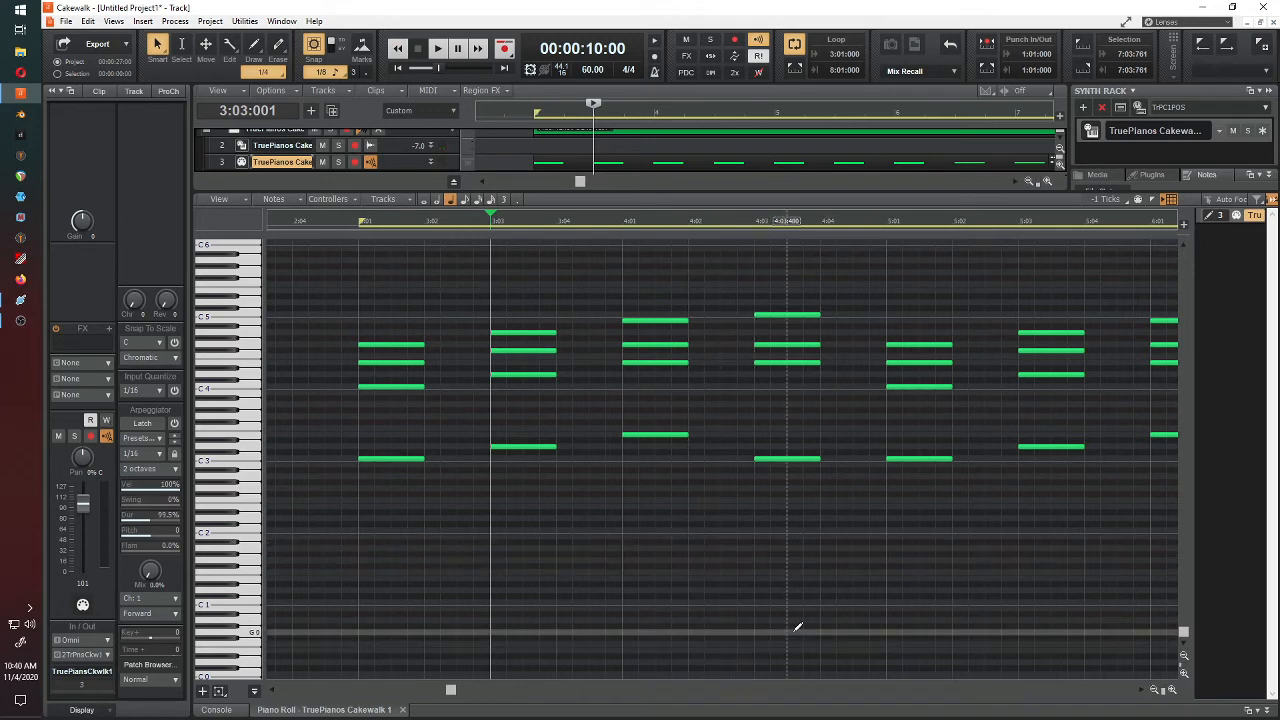
# Step: Shorten the loop to the first two chords by setting its end to 4:01:000
pyautogui.scroll(2, 797, 627)
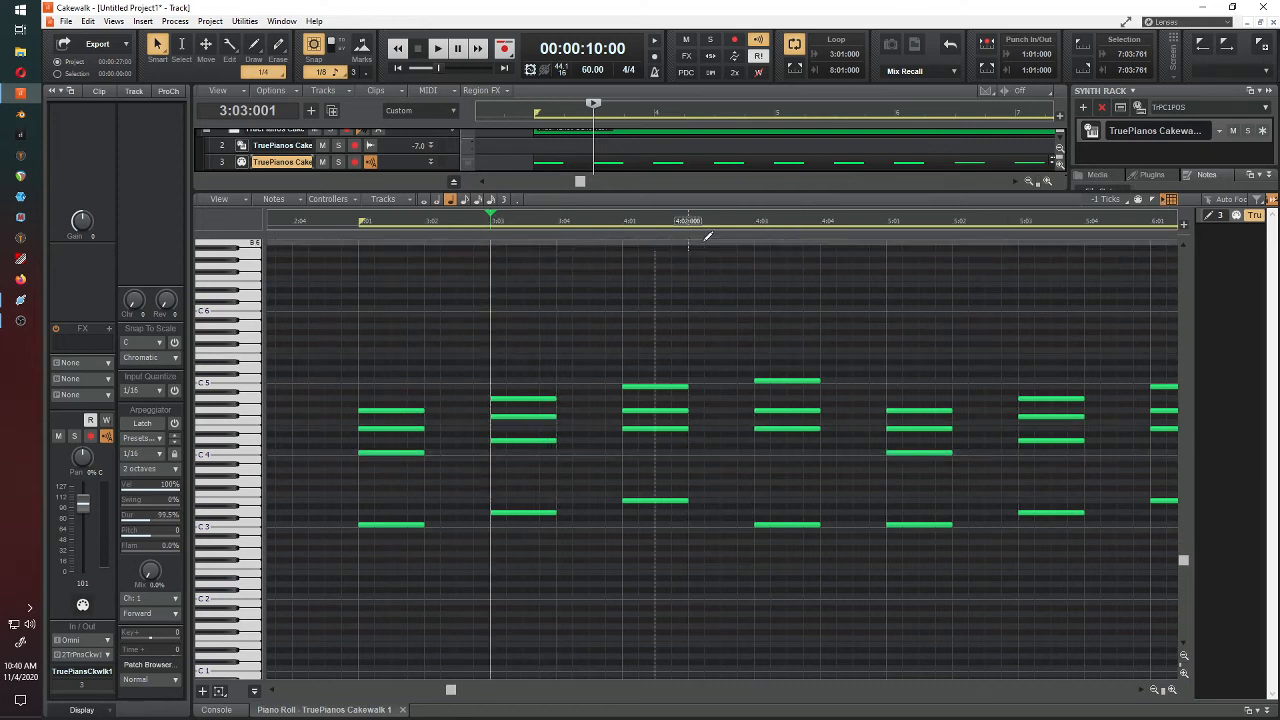
pyautogui.click(625, 224)
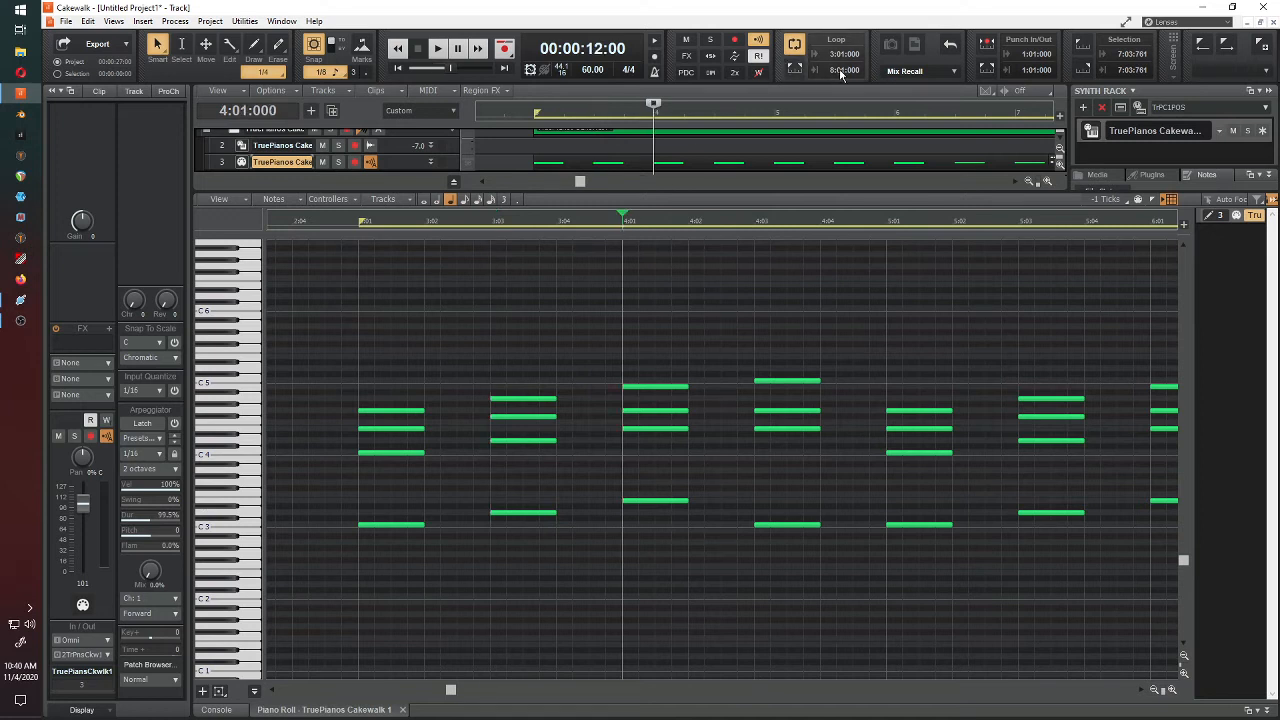
pyautogui.write('4')
pyautogui.press('Return')
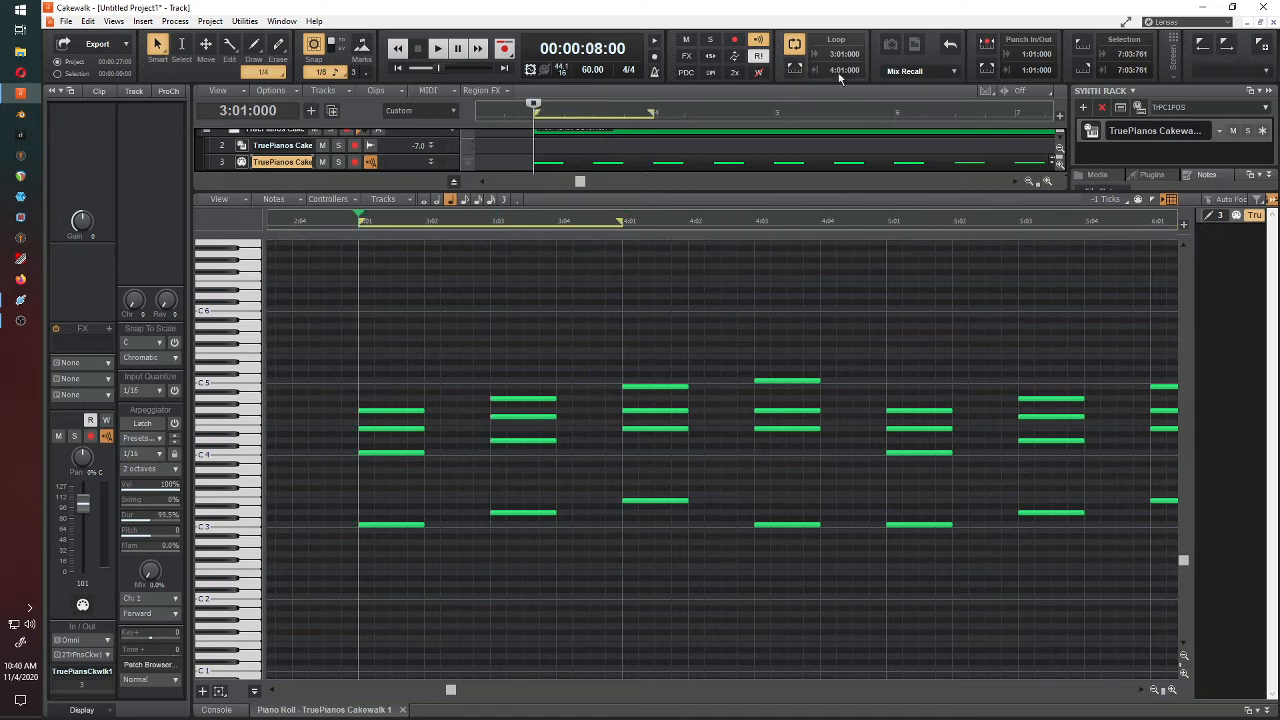
# Step: Play the first two chords from just before 3:01
pyautogui.click(307, 220)
pyautogui.press('space')
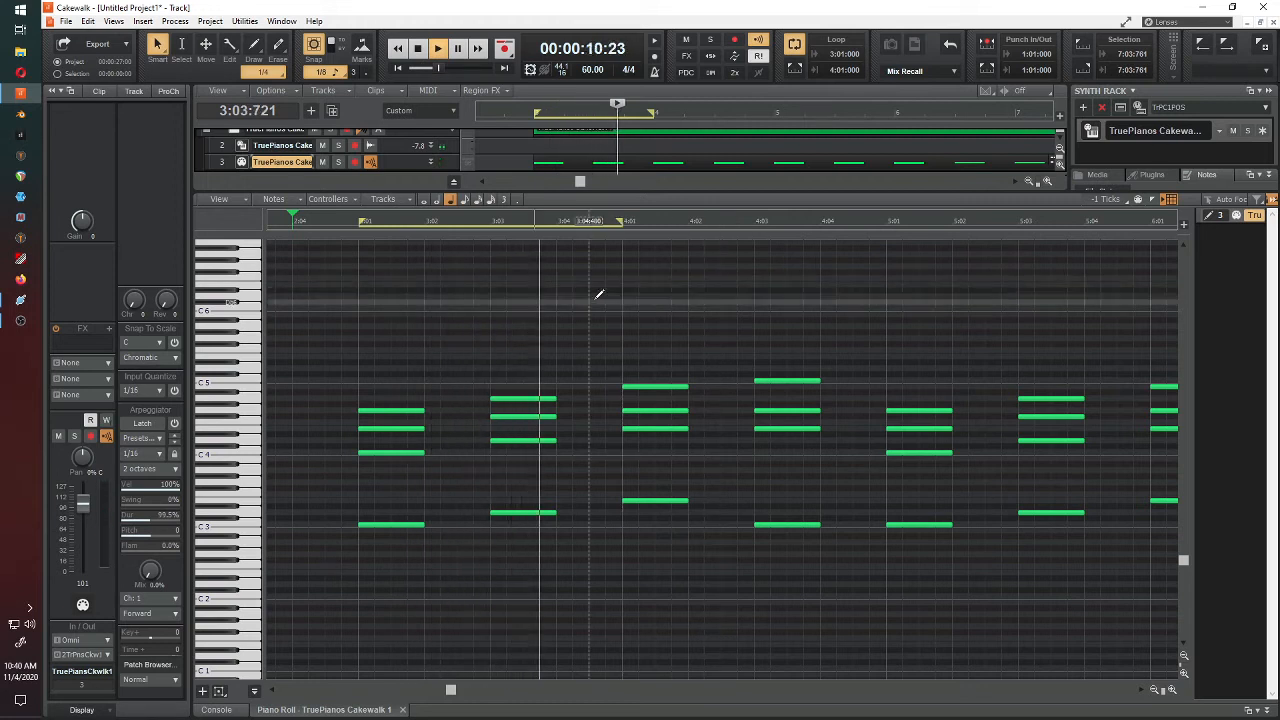
pyautogui.press('space')
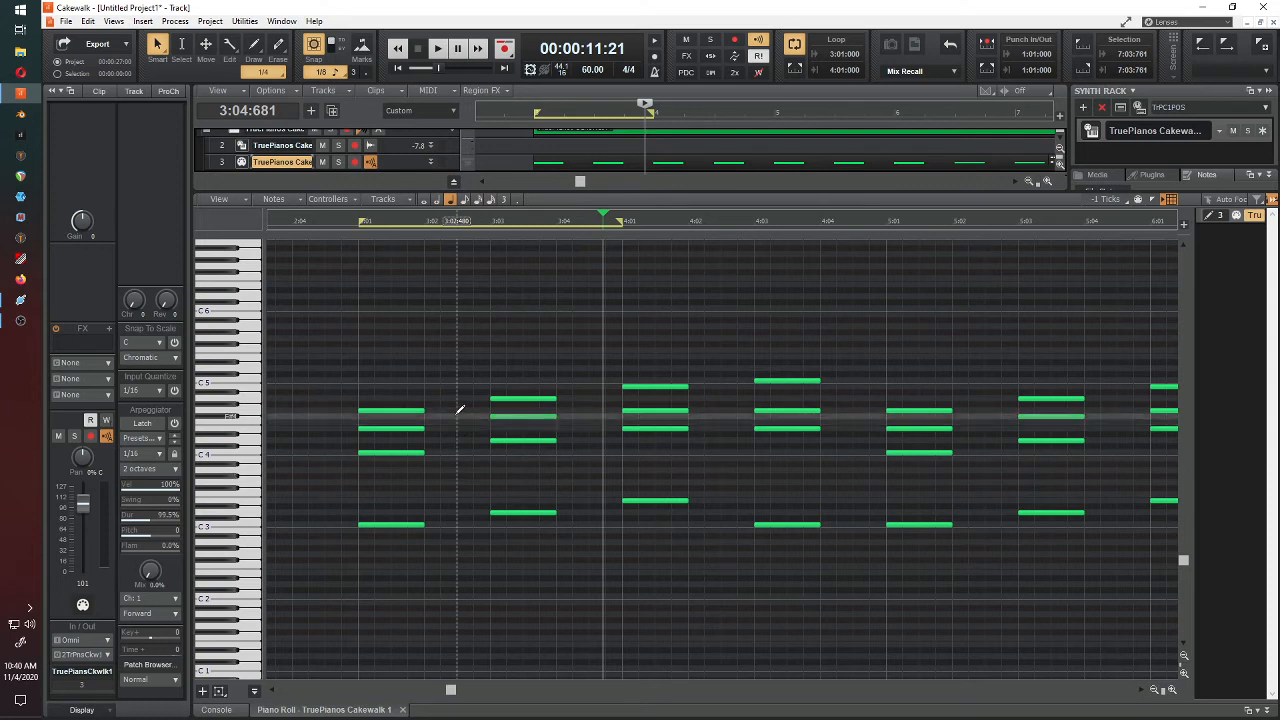
# Step: Add melody notes E5 at 3:02 and G5 at 3:02:480, and play them from before the first chord
pyautogui.click(428, 354)
pyautogui.click(458, 338)
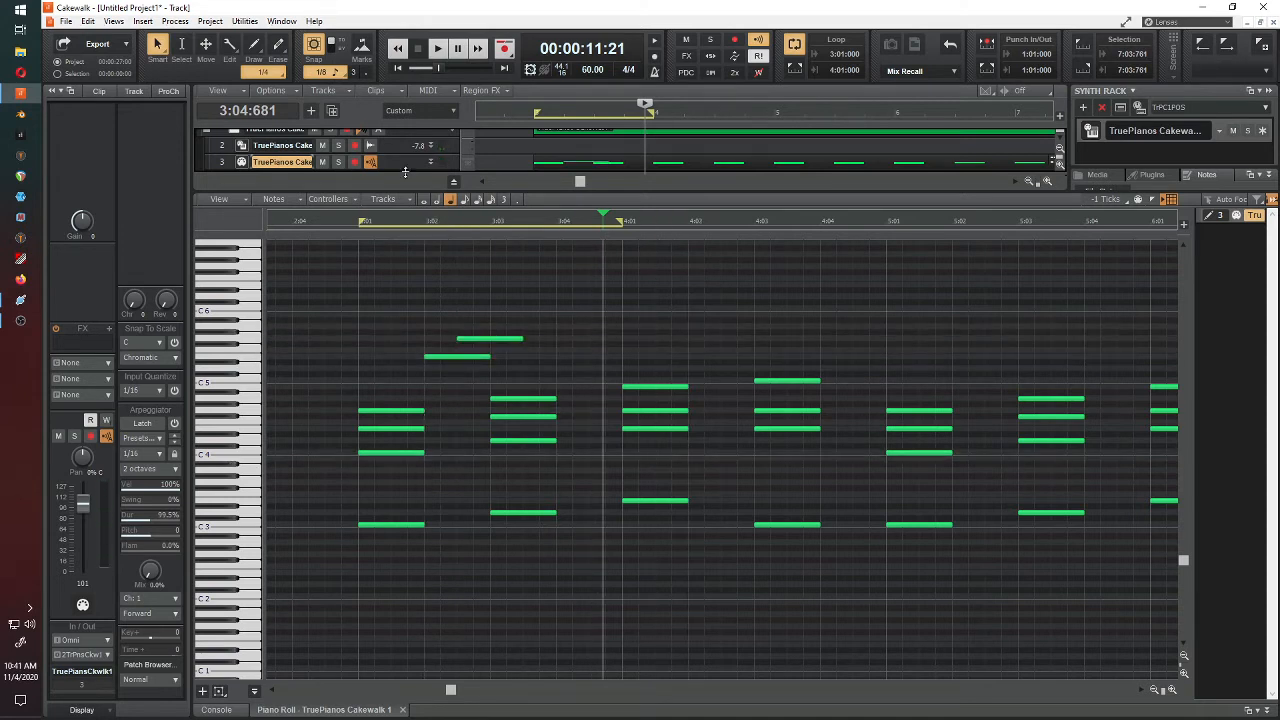
pyautogui.click(397, 69)
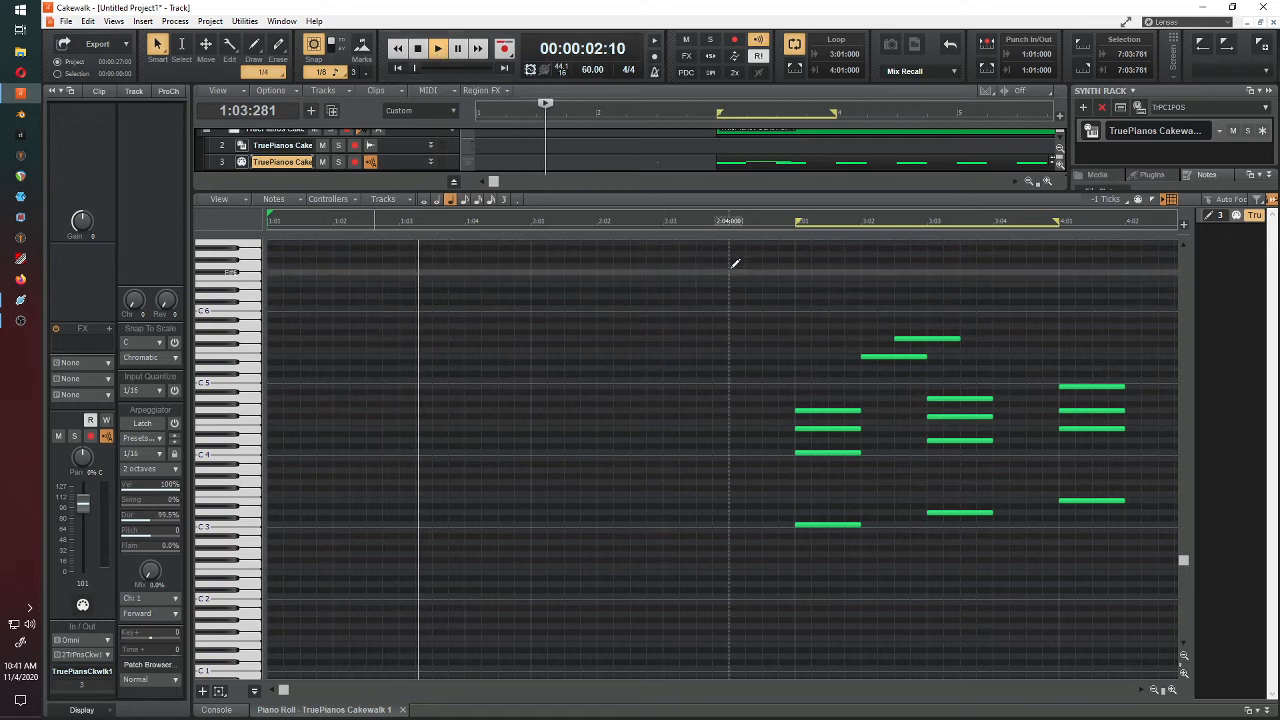
pyautogui.click(739, 220)
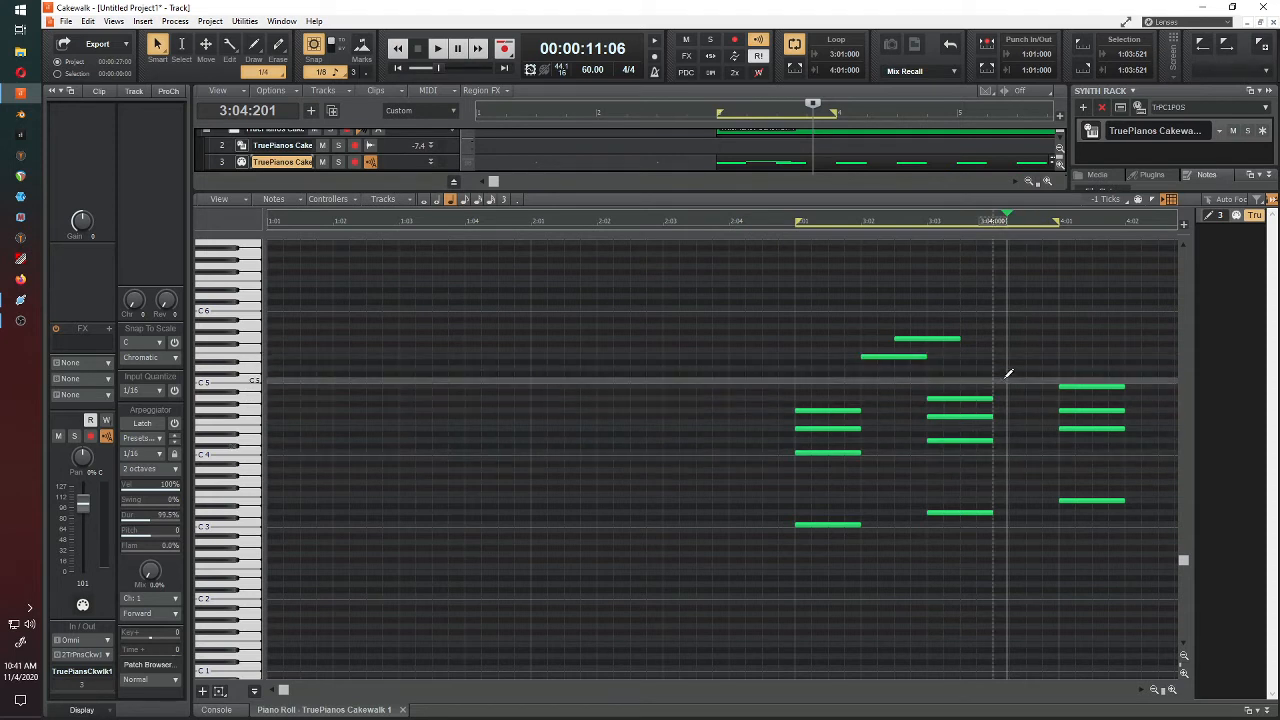
# Step: Add F#5 and A5 together at 3:04 and play from before the first chord
pyautogui.click(998, 343)
pyautogui.click(997, 326)
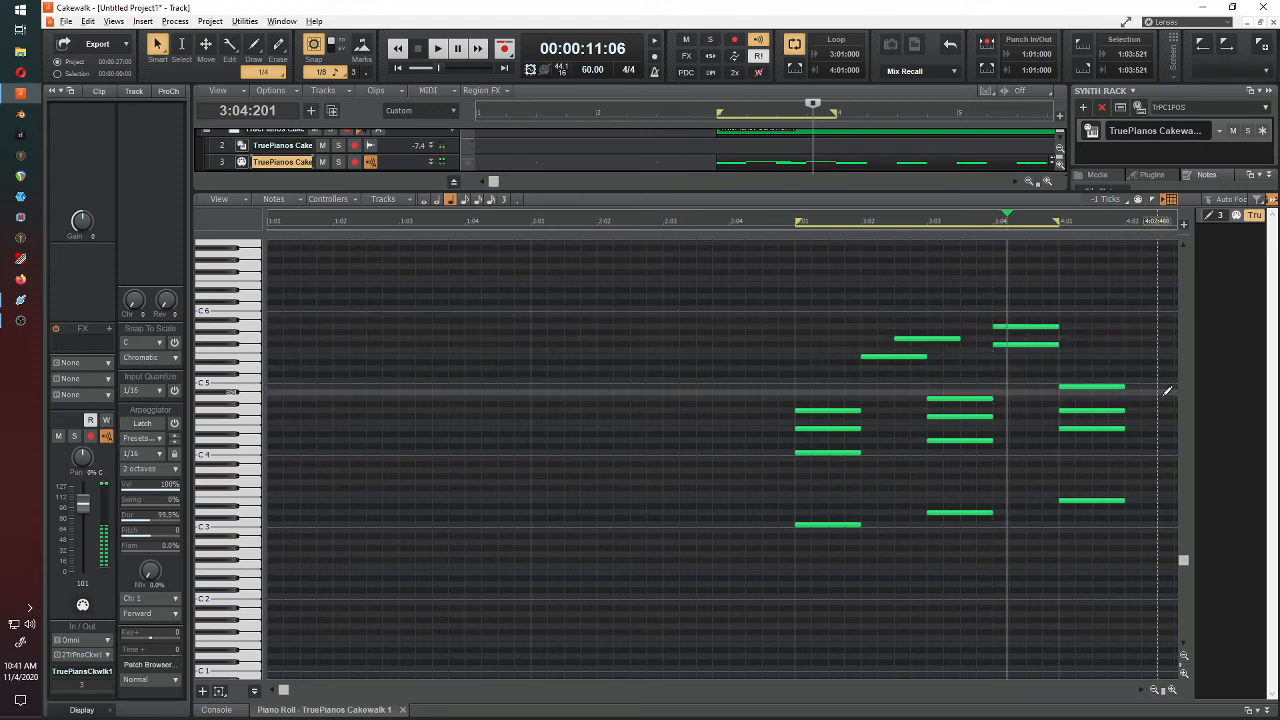
pyautogui.click(630, 222)
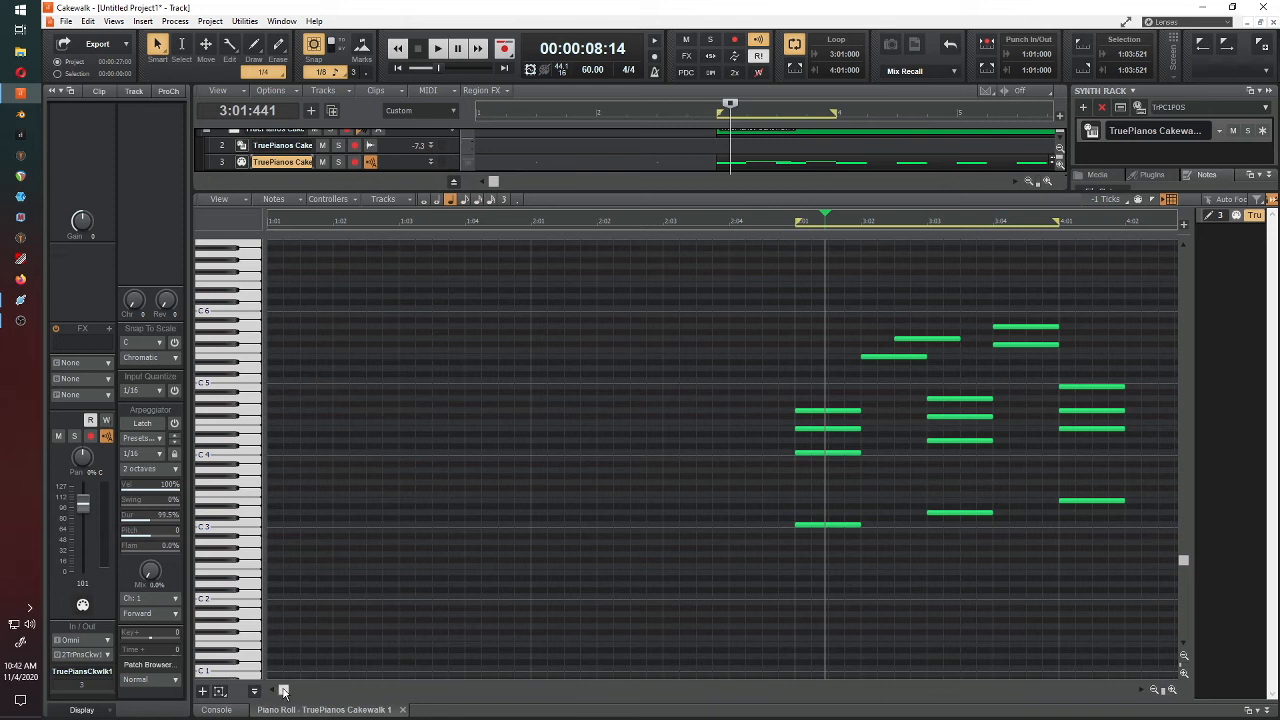
# Step: Extend the loop end to 5:01:000 and play the first four chords with the melody
pyautogui.moveTo(284, 691); pyautogui.dragTo(434, 693)
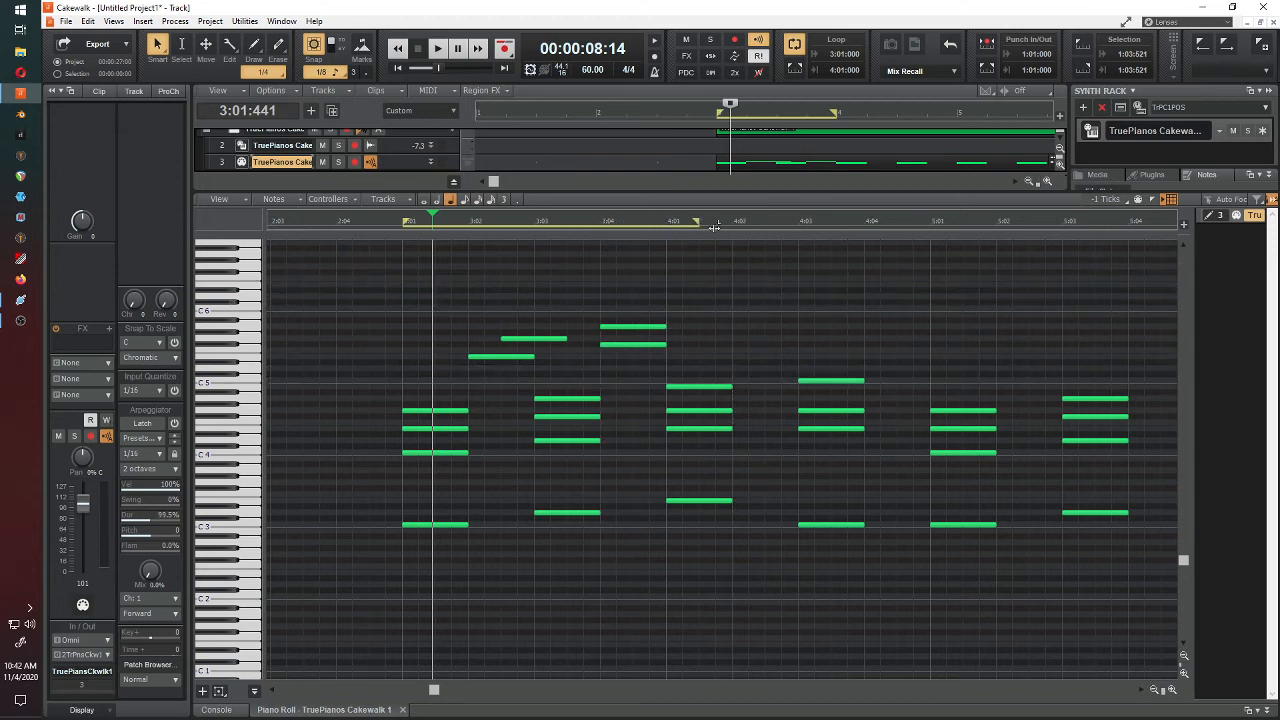
pyautogui.moveTo(935, 252); pyautogui.dragTo(934, 254)
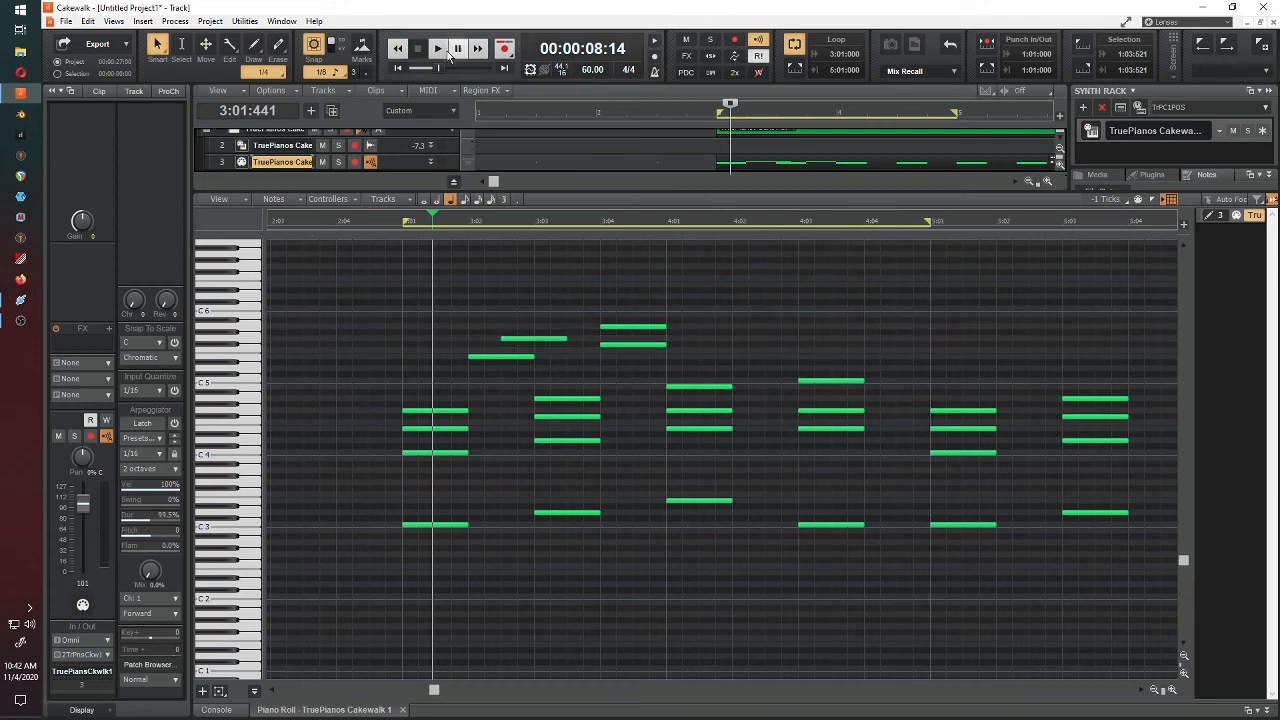
pyautogui.click(440, 50)
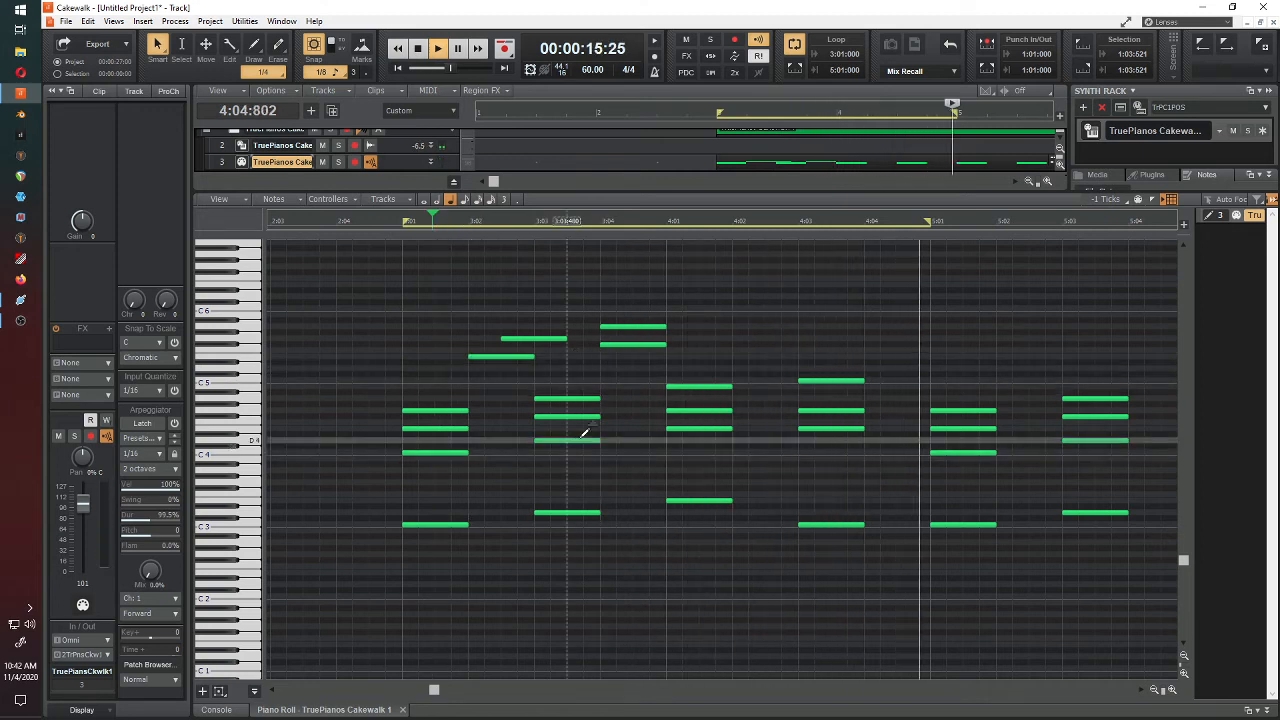
# Step: Add melody notes B5 at 4:01 and E6 at 4:02, playing the loop from 3:01:000 to check them
pyautogui.press('space')
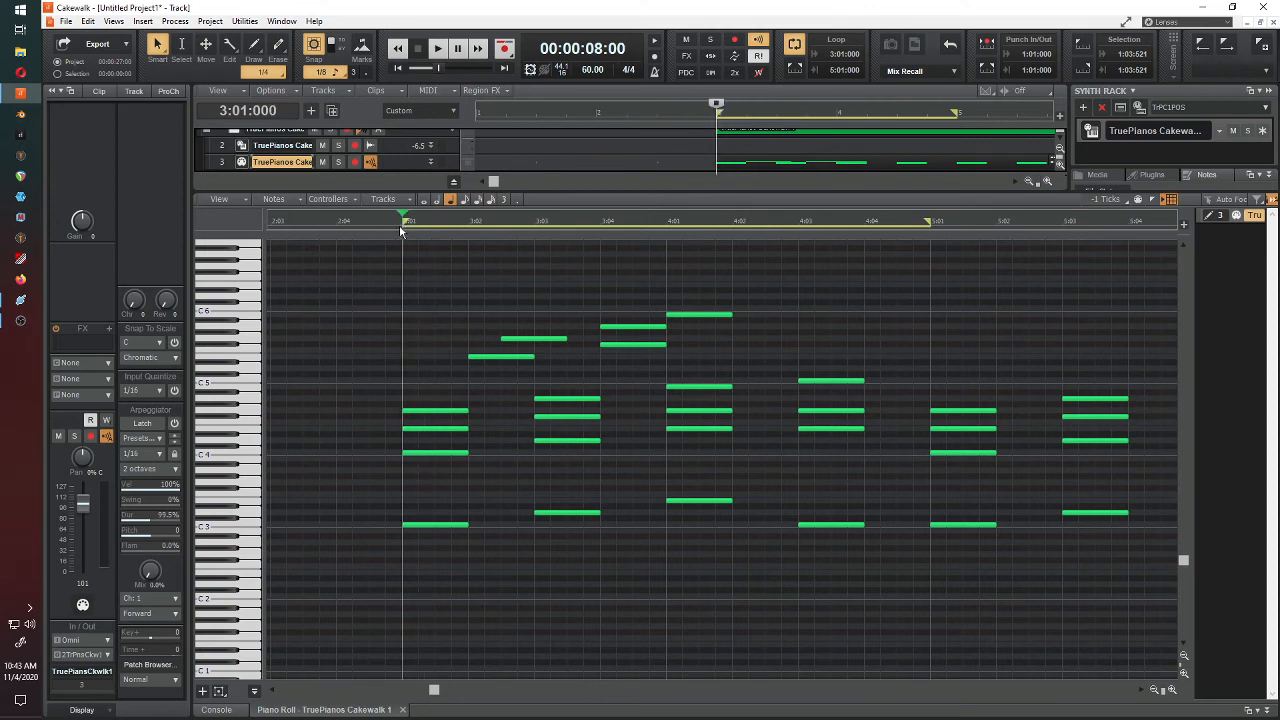
pyautogui.press('space')
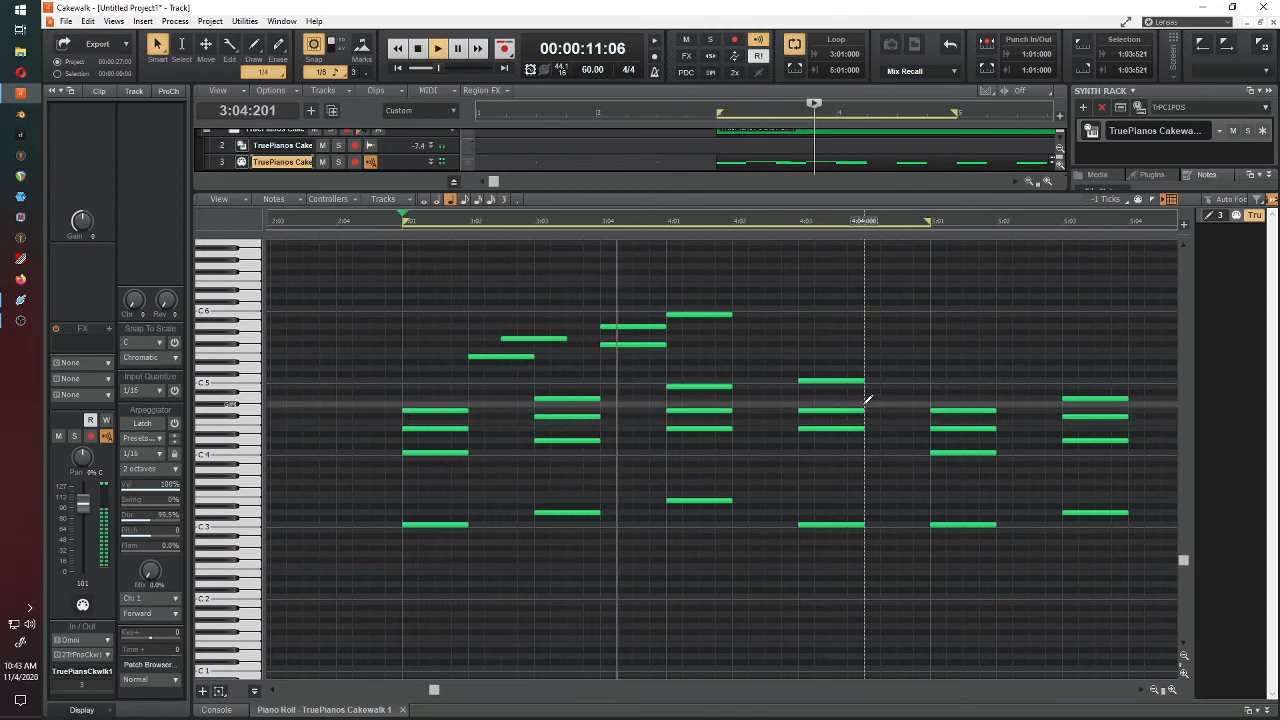
pyautogui.click(740, 278)
pyautogui.moveTo(757, 281); pyautogui.dragTo(755, 285)
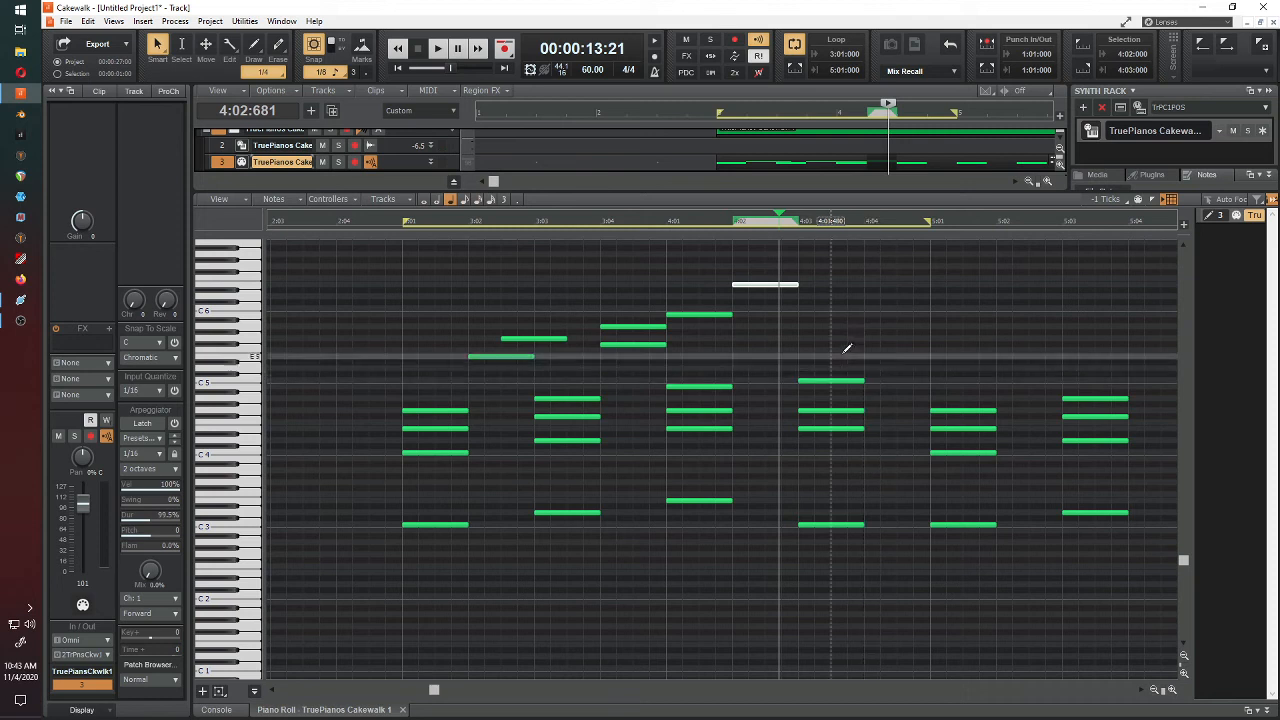
pyautogui.click(387, 229)
pyautogui.press('space')
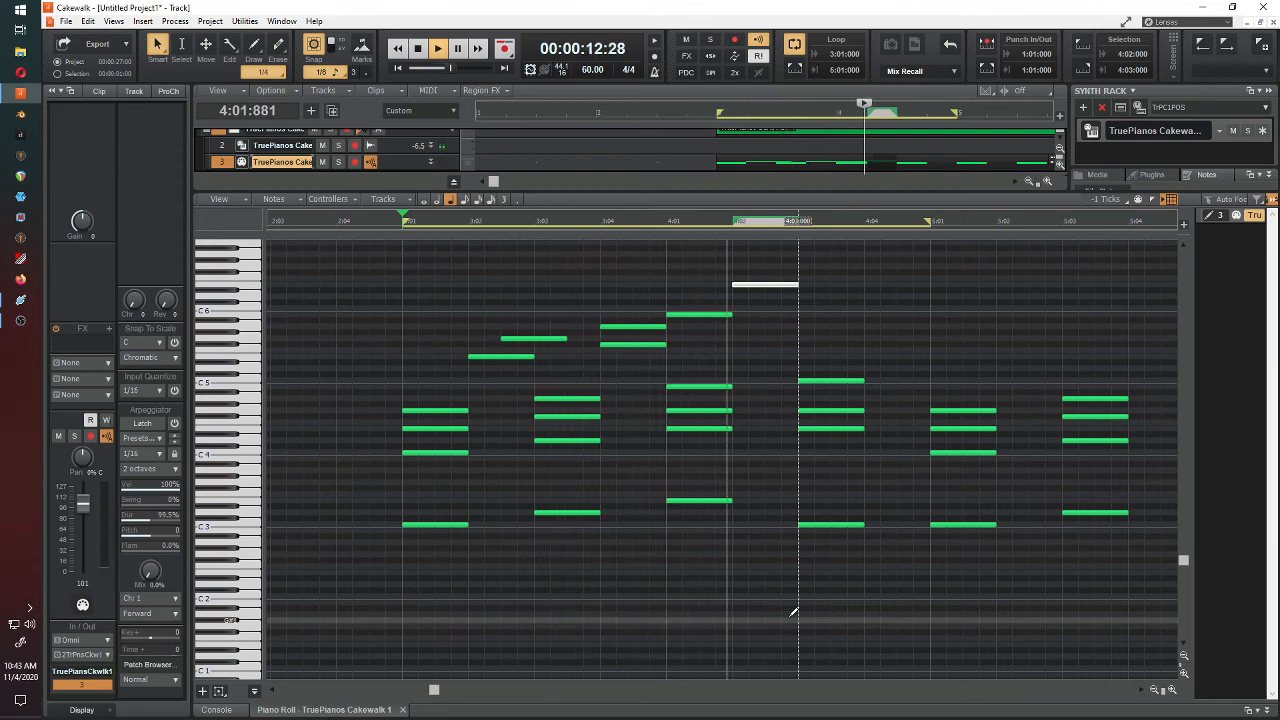
# Step: Add melody notes D6 at 4:02:480, C6 at 4:03 and 4:04, G5 at 4:03:480 and E6 at 4:04:480, and play from before 3:01
pyautogui.press('space')
pyautogui.moveTo(770, 289); pyautogui.dragTo(812, 304)
pyautogui.click(800, 307)
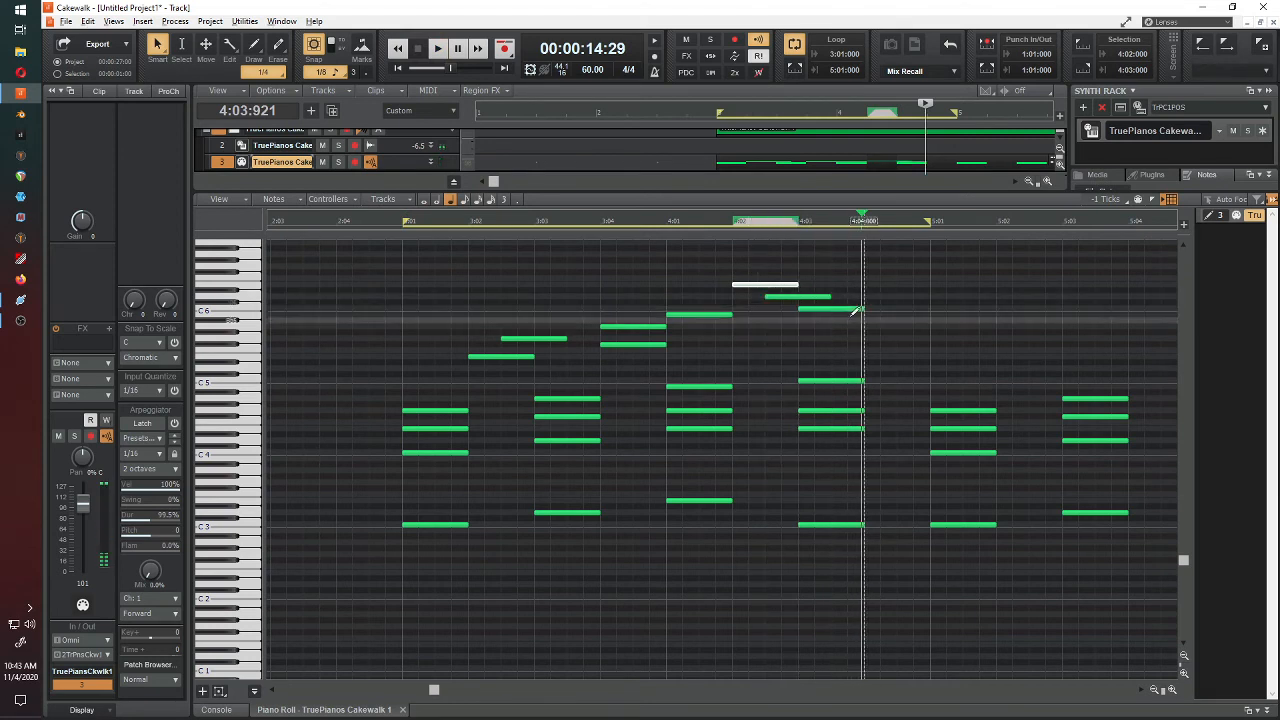
pyautogui.click(833, 338)
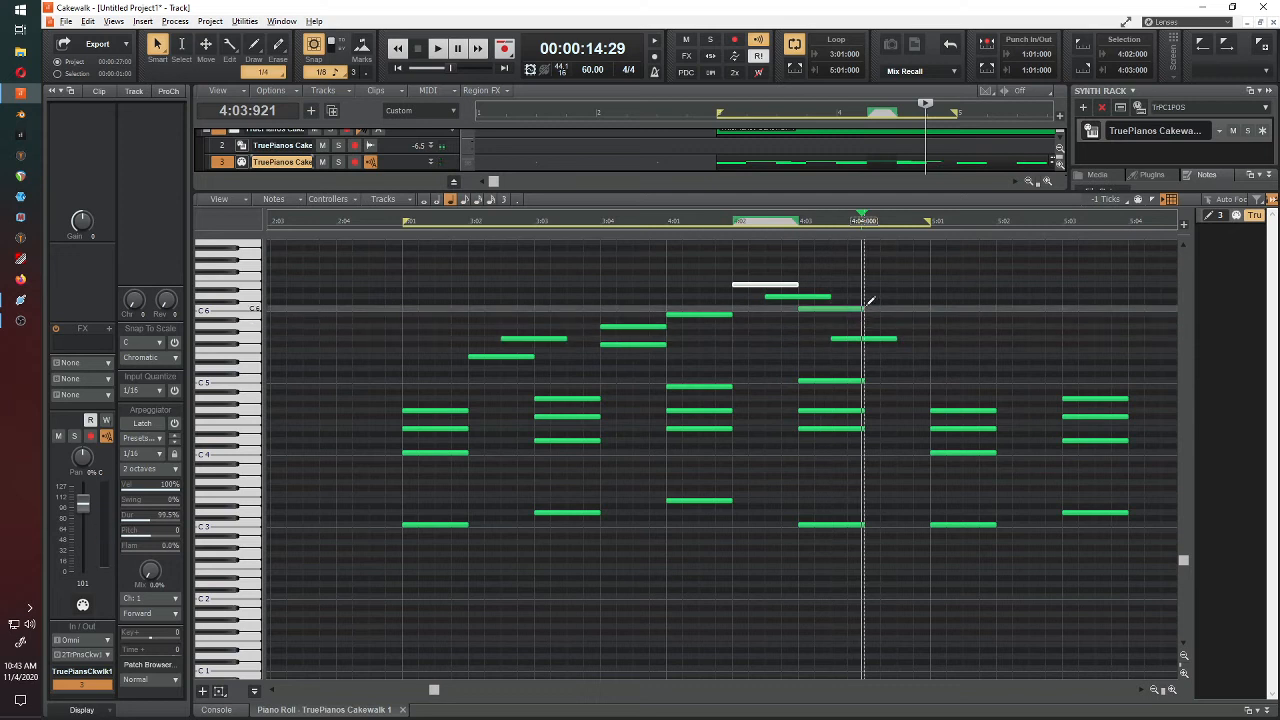
pyautogui.moveTo(870, 301); pyautogui.dragTo(903, 281)
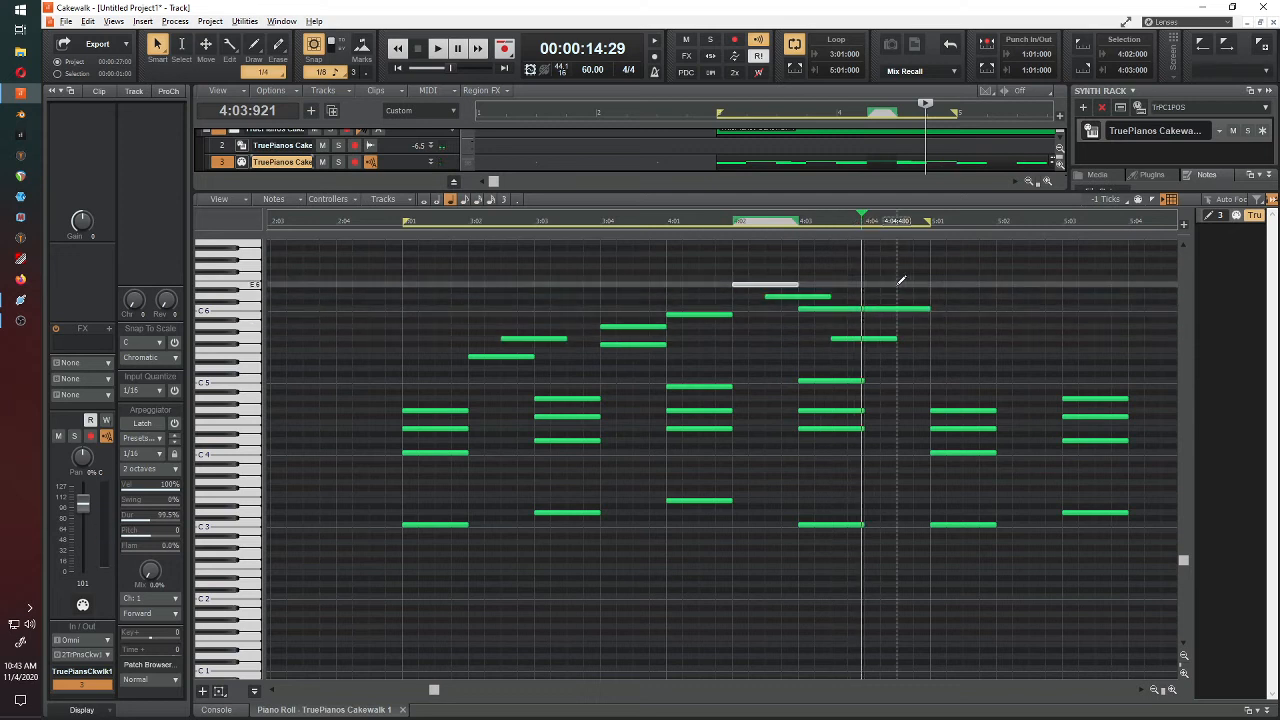
pyautogui.click(901, 284)
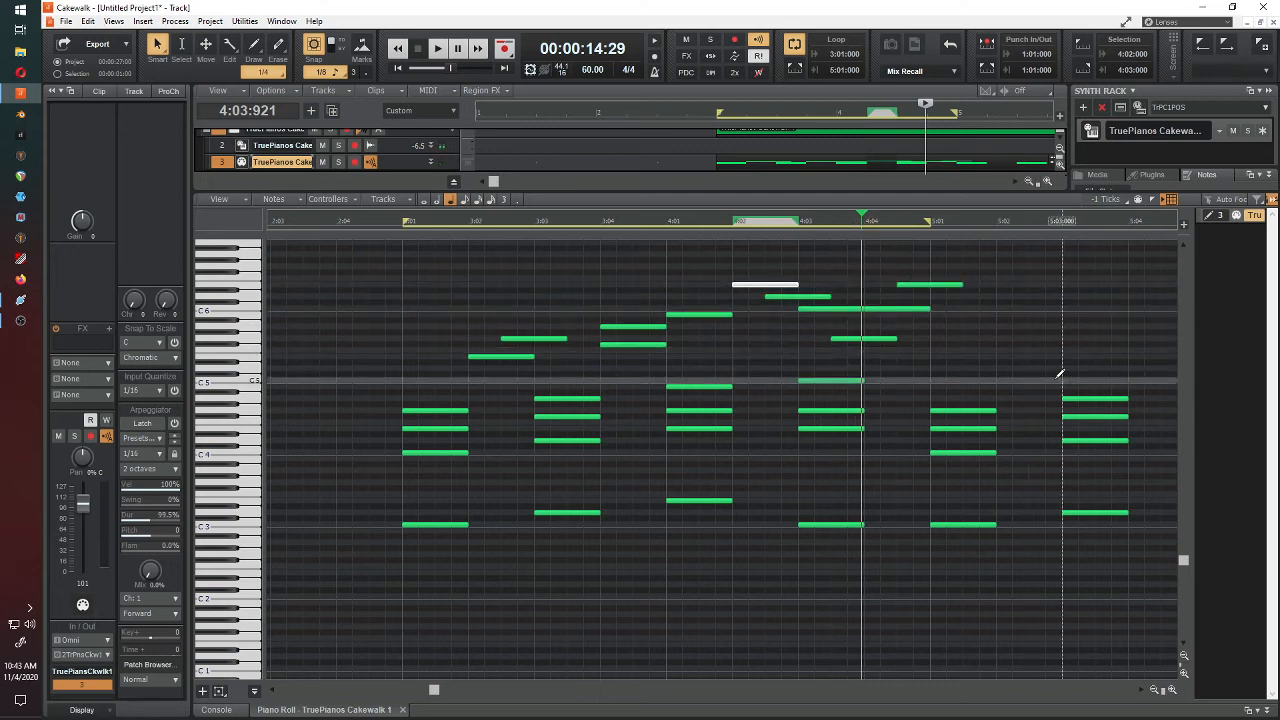
pyautogui.click(371, 220)
pyautogui.press('space')
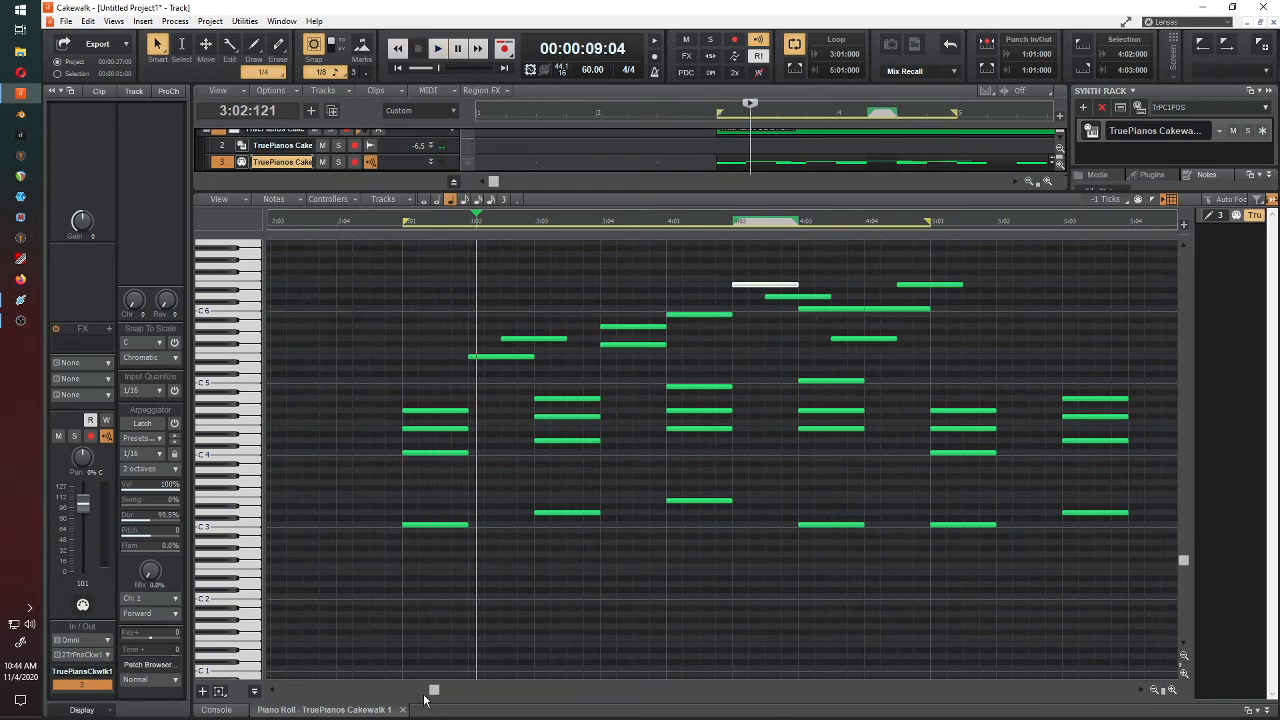
# Step: Select all the melody notes above the chords from 3:02 onward and copy them to start at 5:02 on the same pitches
pyautogui.hscroll(3, 424, 690)
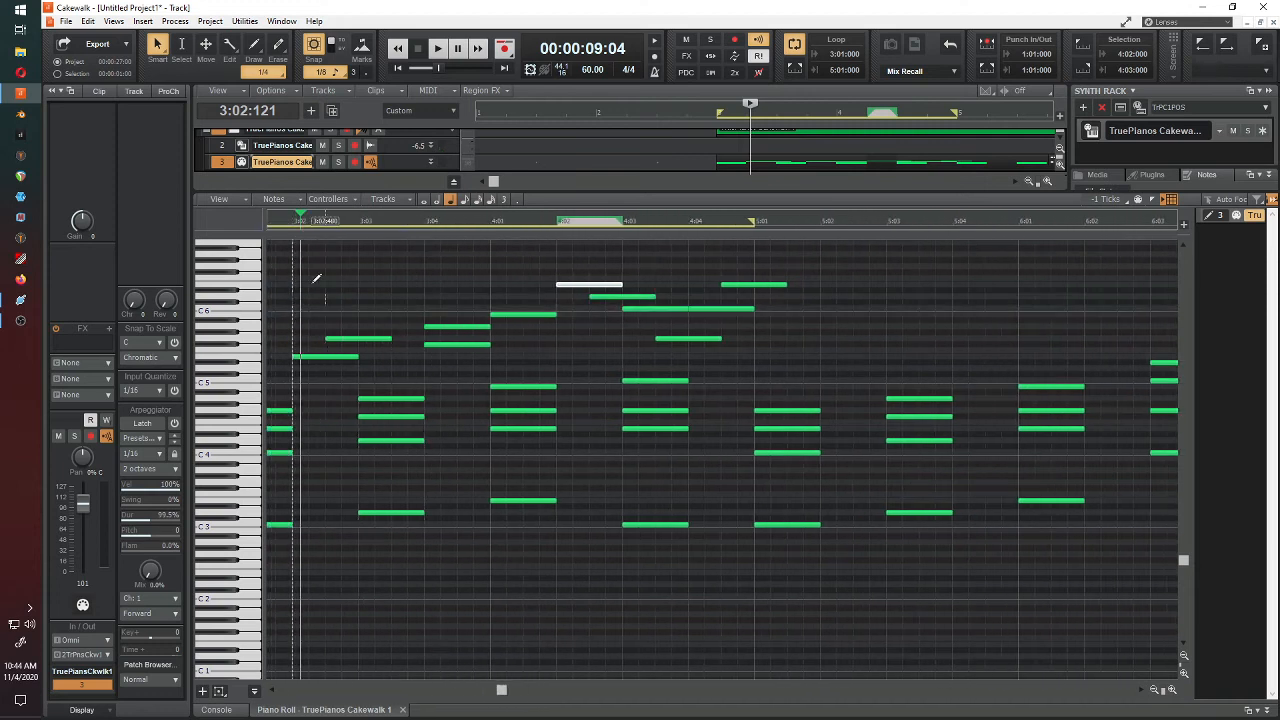
pyautogui.moveTo(305, 248); pyautogui.dragTo(788, 338)
pyautogui.moveTo(308, 248); pyautogui.dragTo(790, 352)
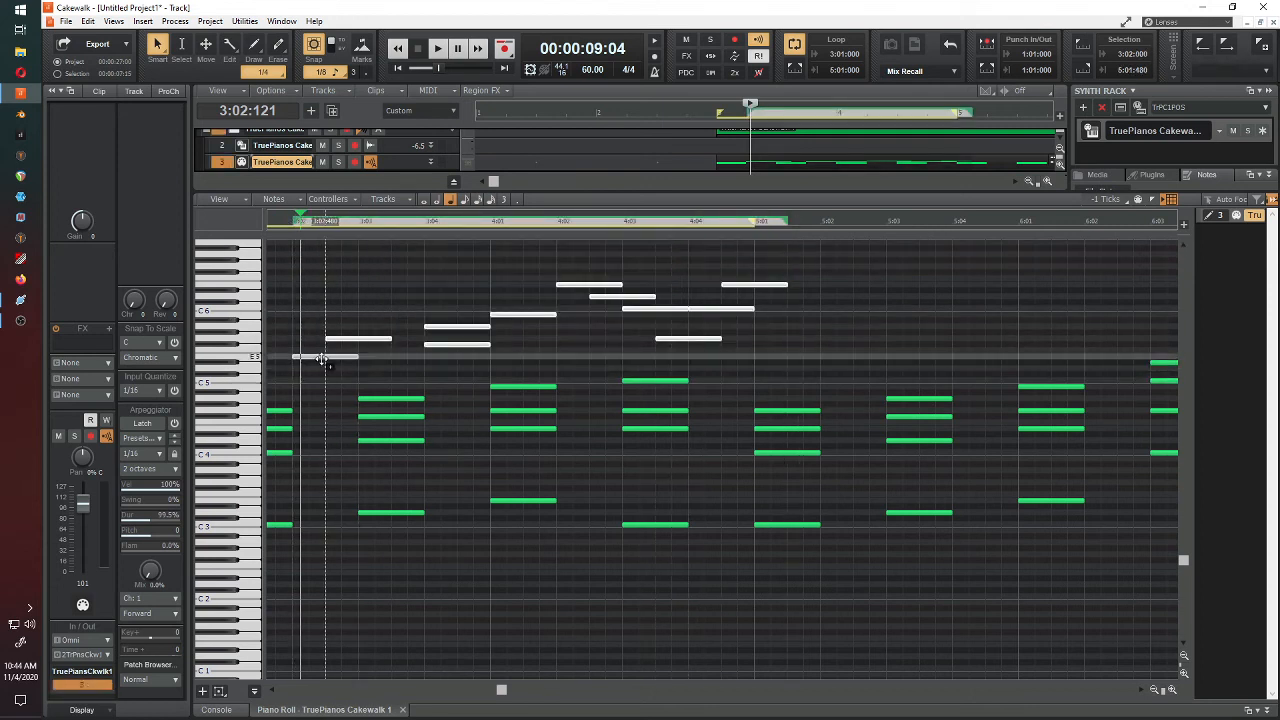
pyautogui.moveTo(320, 358); pyautogui.dragTo(848, 358)
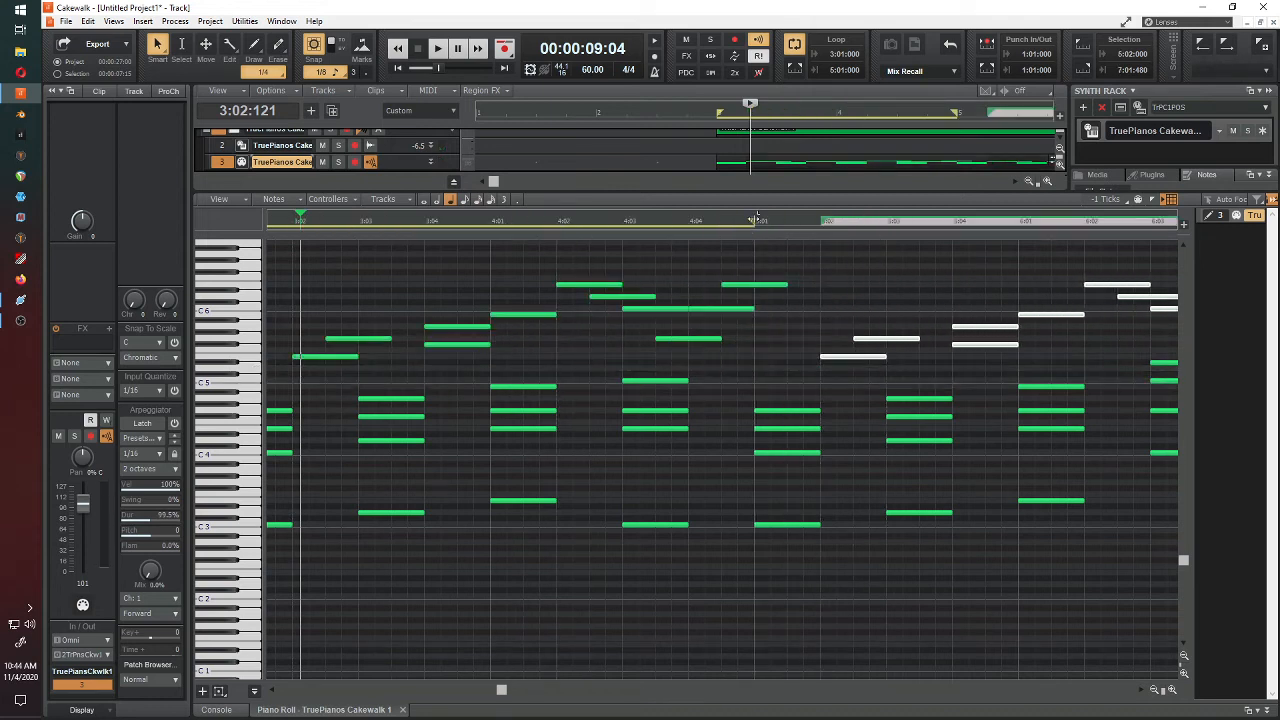
# Step: Extend the loop end to 8:01:000 and play the progression with the copied melody from before 3:01
pyautogui.moveTo(752, 220); pyautogui.dragTo(1174, 242)
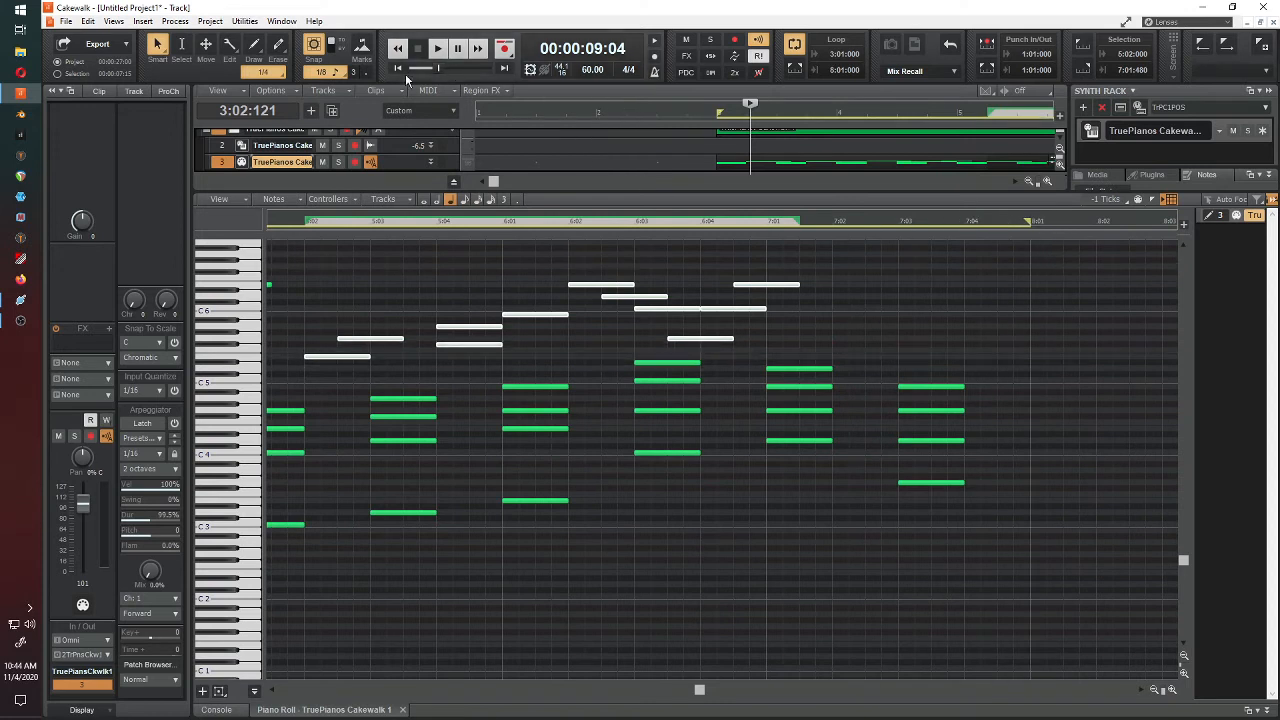
pyautogui.moveTo(749, 103); pyautogui.dragTo(702, 103)
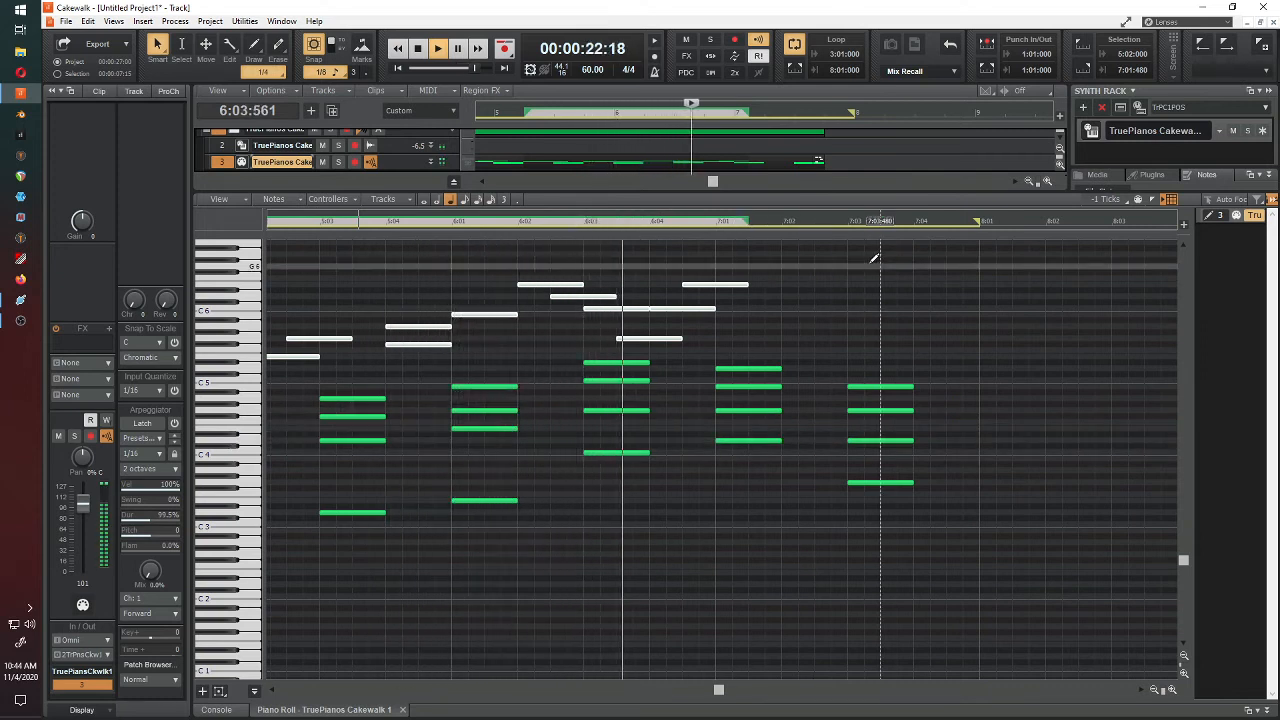
pyautogui.press('space')
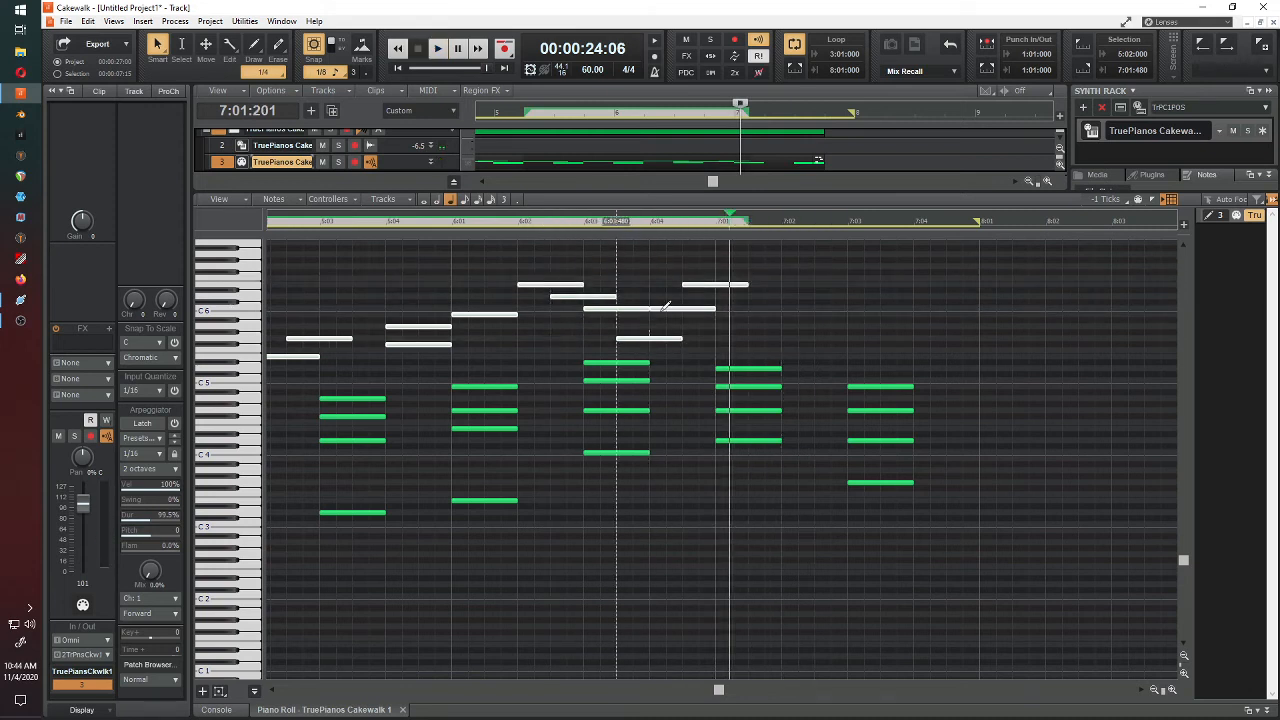
# Step: Select the range 6:01:000 to 7:04:480, set the loop to it and play from 5:04:480
pyautogui.click(456, 227)
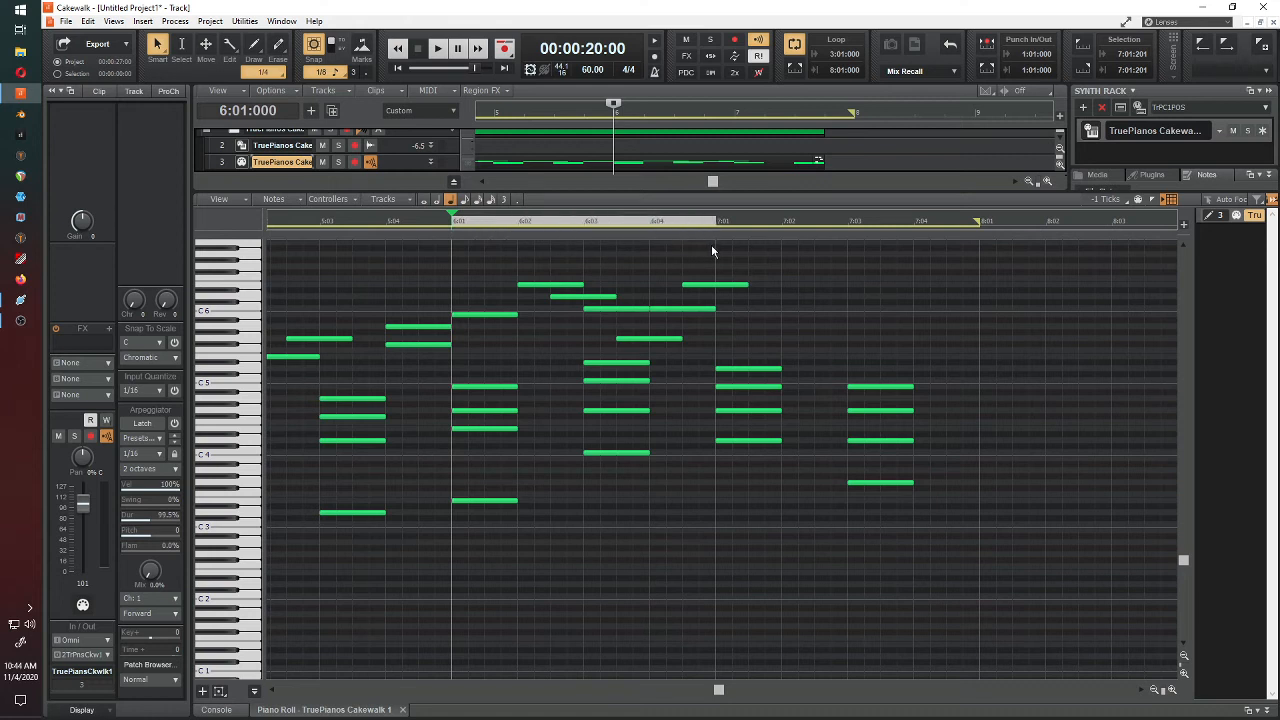
pyautogui.moveTo(711, 245); pyautogui.dragTo(946, 236)
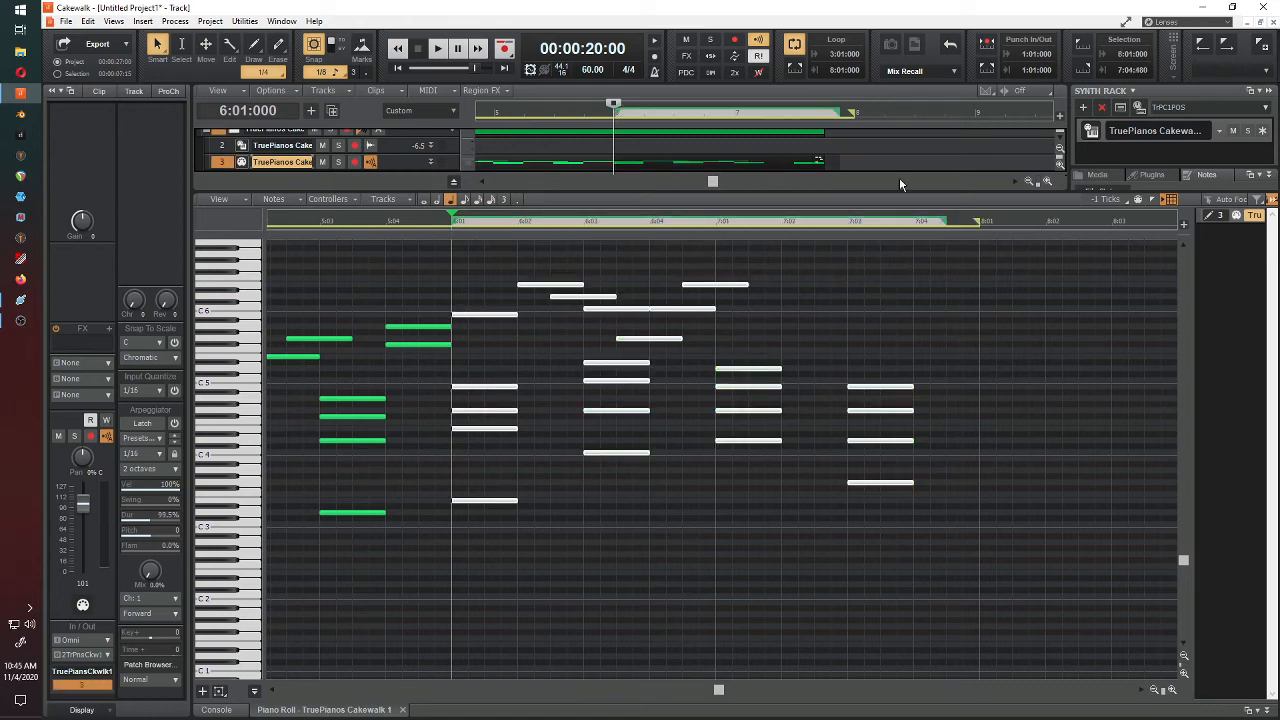
pyautogui.click(792, 70)
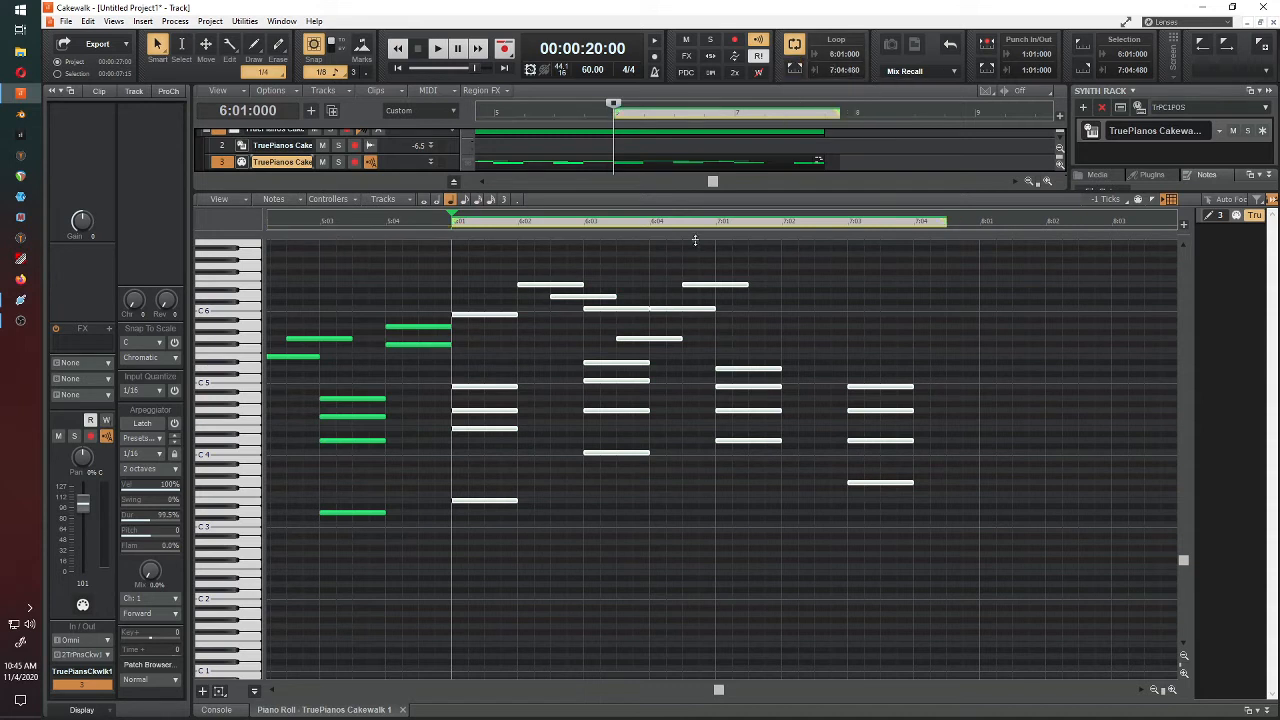
pyautogui.click(417, 223)
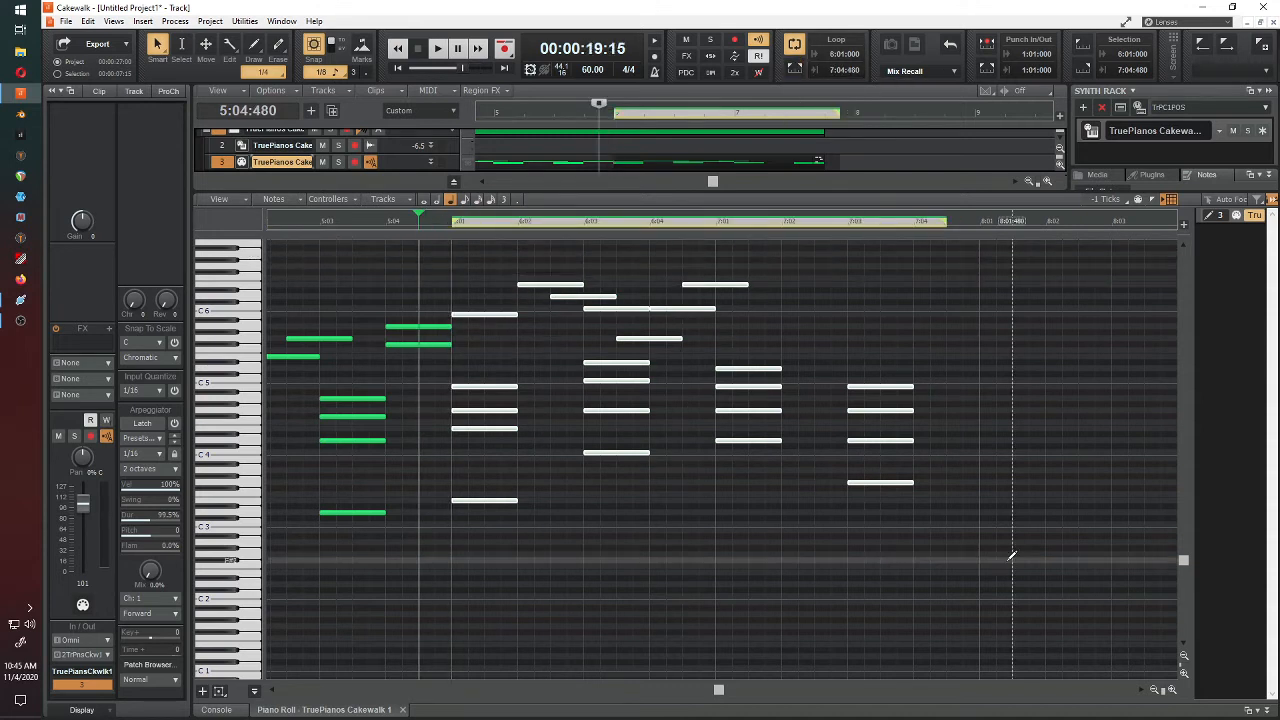
pyautogui.press('space')
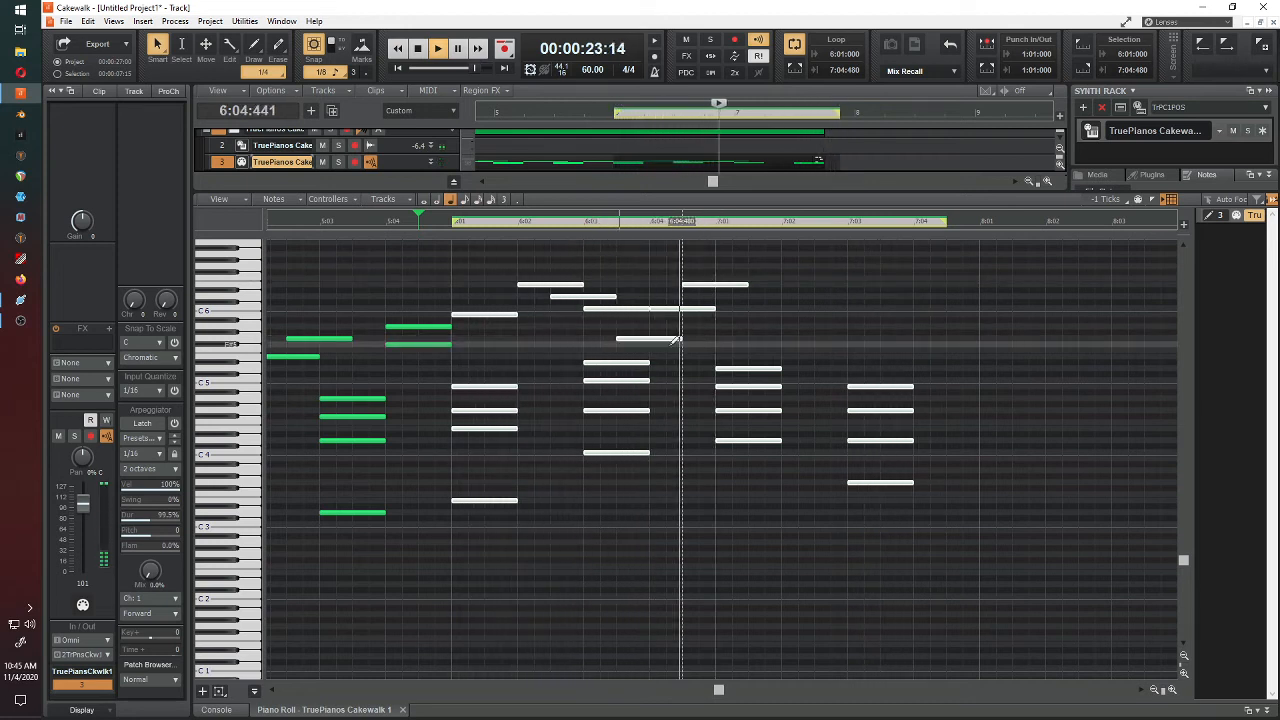
# Step: Lower the C6 melody note at 6:04 to A5 and the E6 note at 6:04:480 to D#6
pyautogui.moveTo(688, 310); pyautogui.dragTo(692, 308)
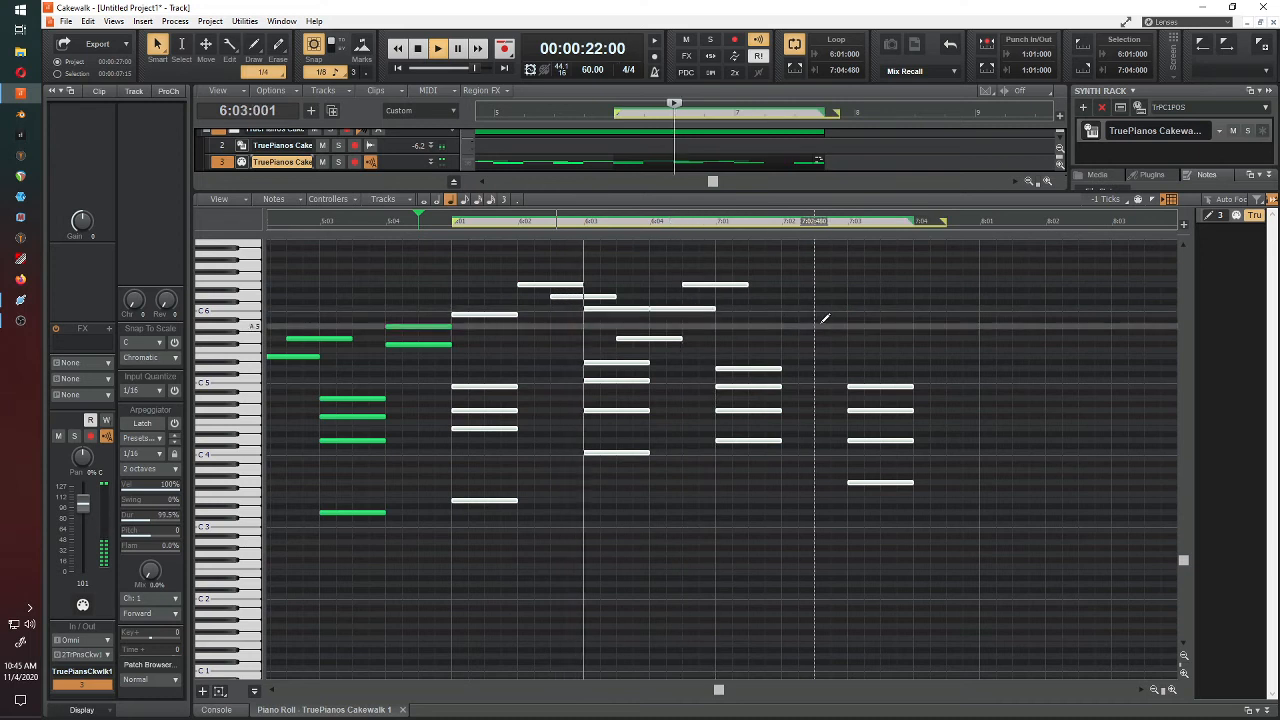
pyautogui.click(822, 319)
pyautogui.moveTo(680, 309); pyautogui.dragTo(683, 325)
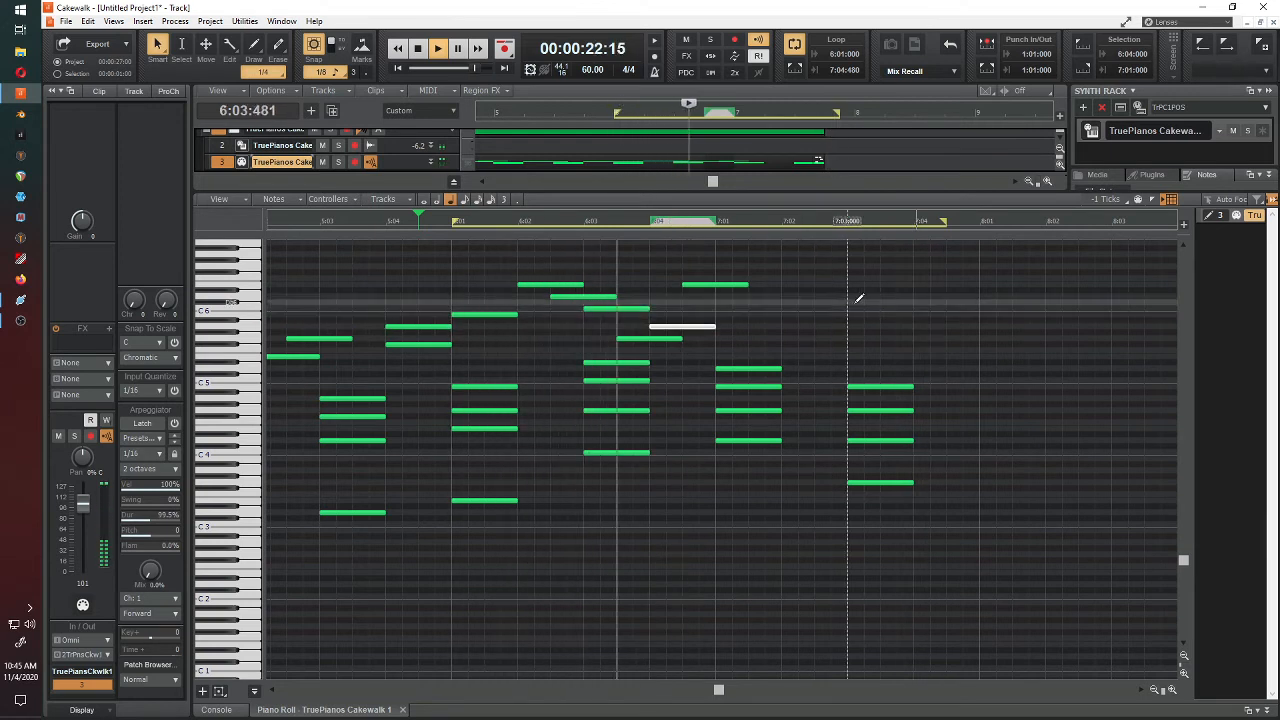
pyautogui.moveTo(724, 288); pyautogui.dragTo(721, 299)
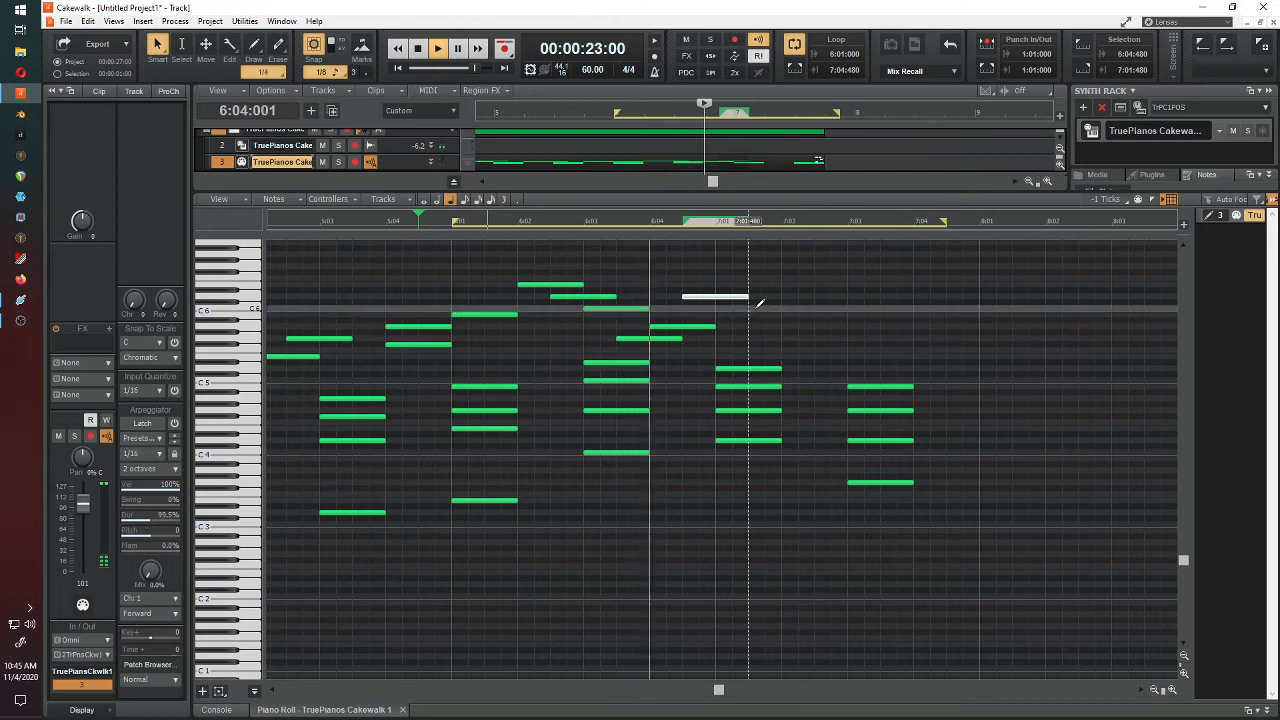
pyautogui.moveTo(713, 297); pyautogui.dragTo(710, 291)
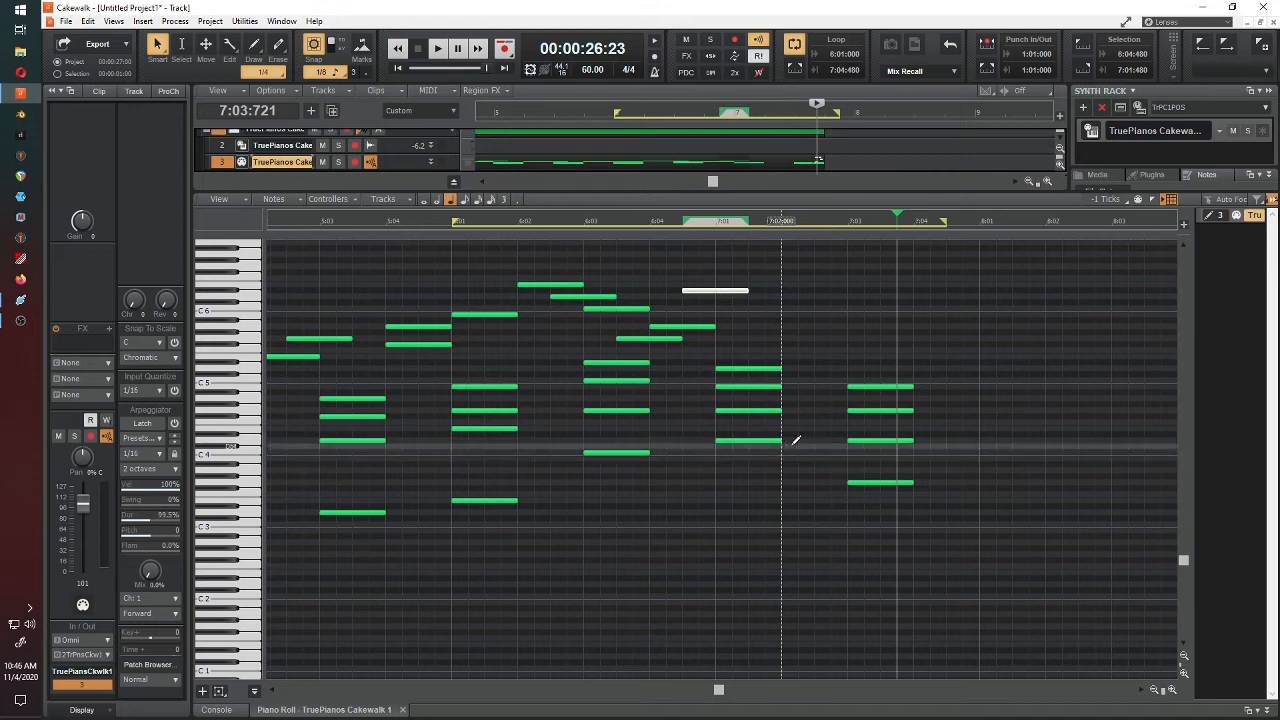
pyautogui.click(750, 272)
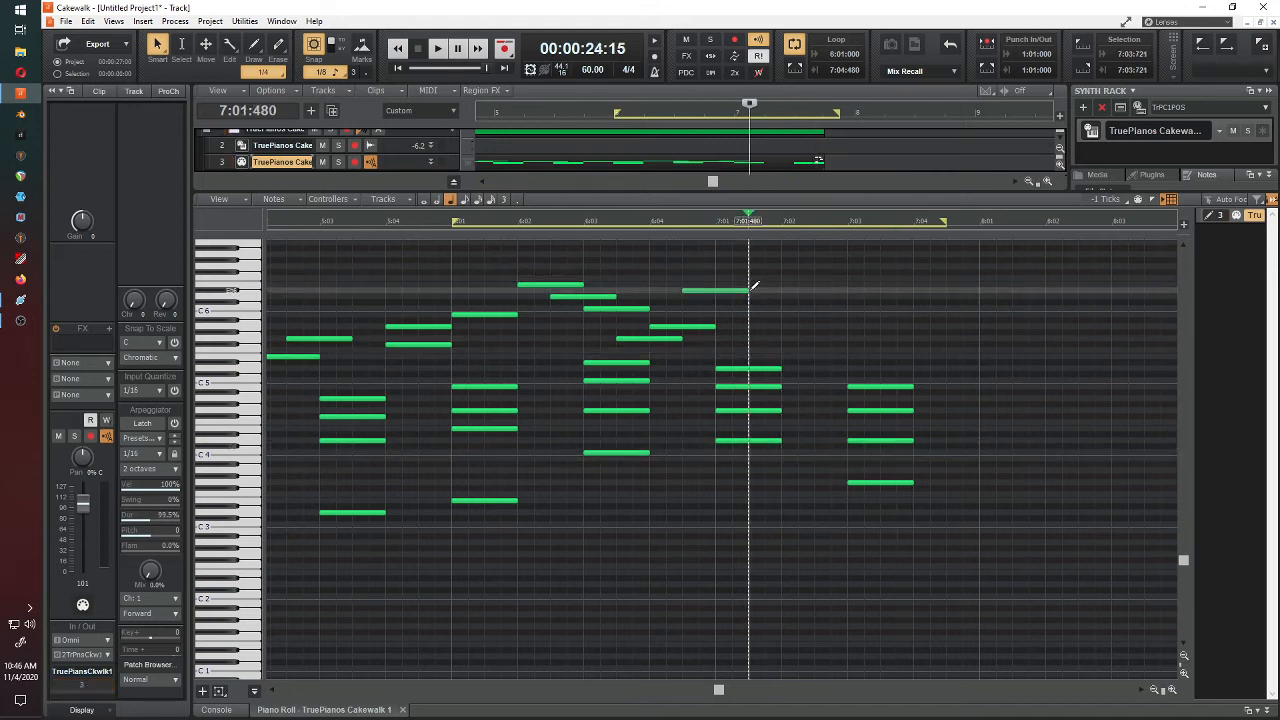
# Step: Shorten the D#6 melody note at 6:04:480 to end at 7:01, and add eighth notes D6, G6 and B6 slightly staggered from 7:01
pyautogui.moveTo(748, 291); pyautogui.dragTo(716, 300)
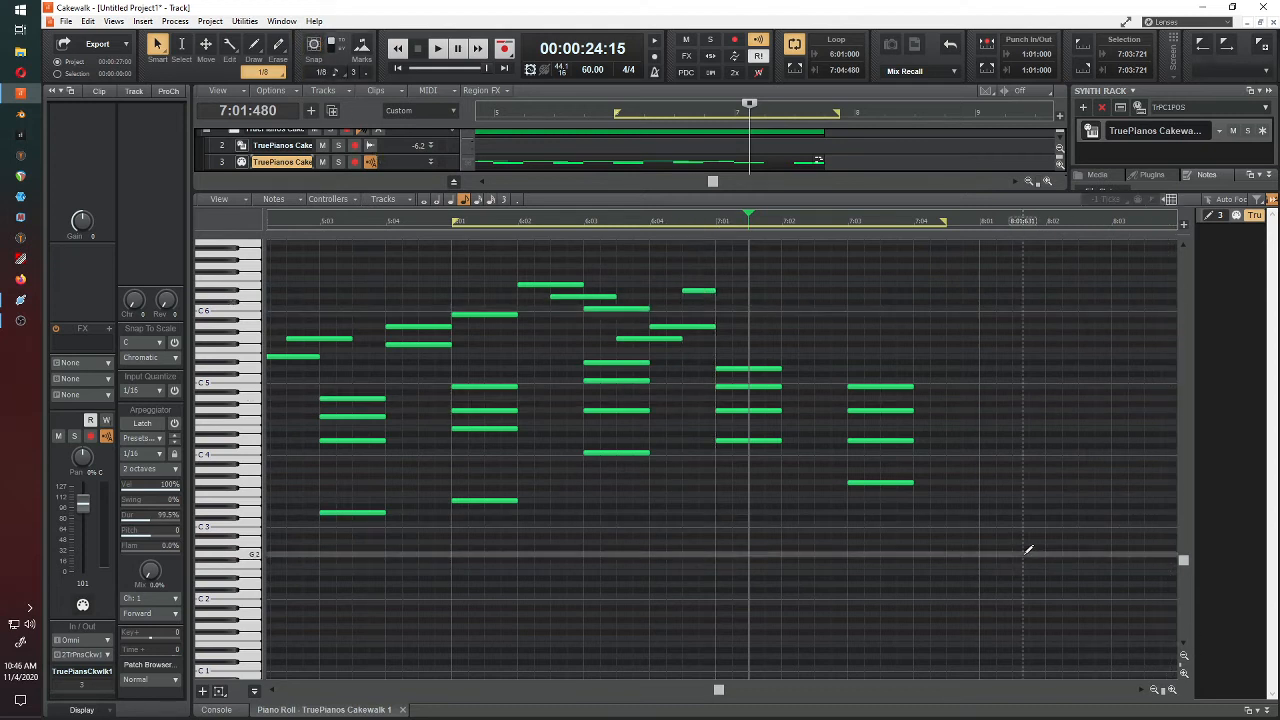
pyautogui.scroll(2, 1020, 546)
pyautogui.scroll(2, 1020, 546)
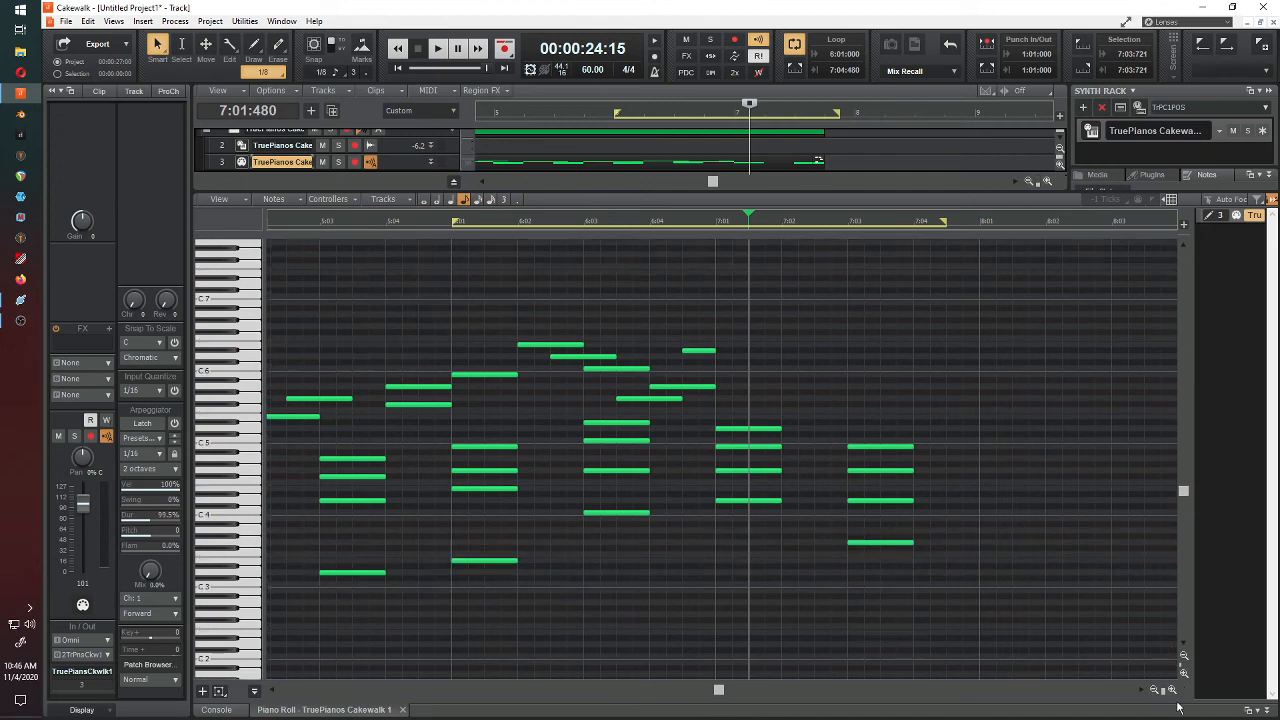
pyautogui.click(1172, 690)
pyautogui.click(1172, 690)
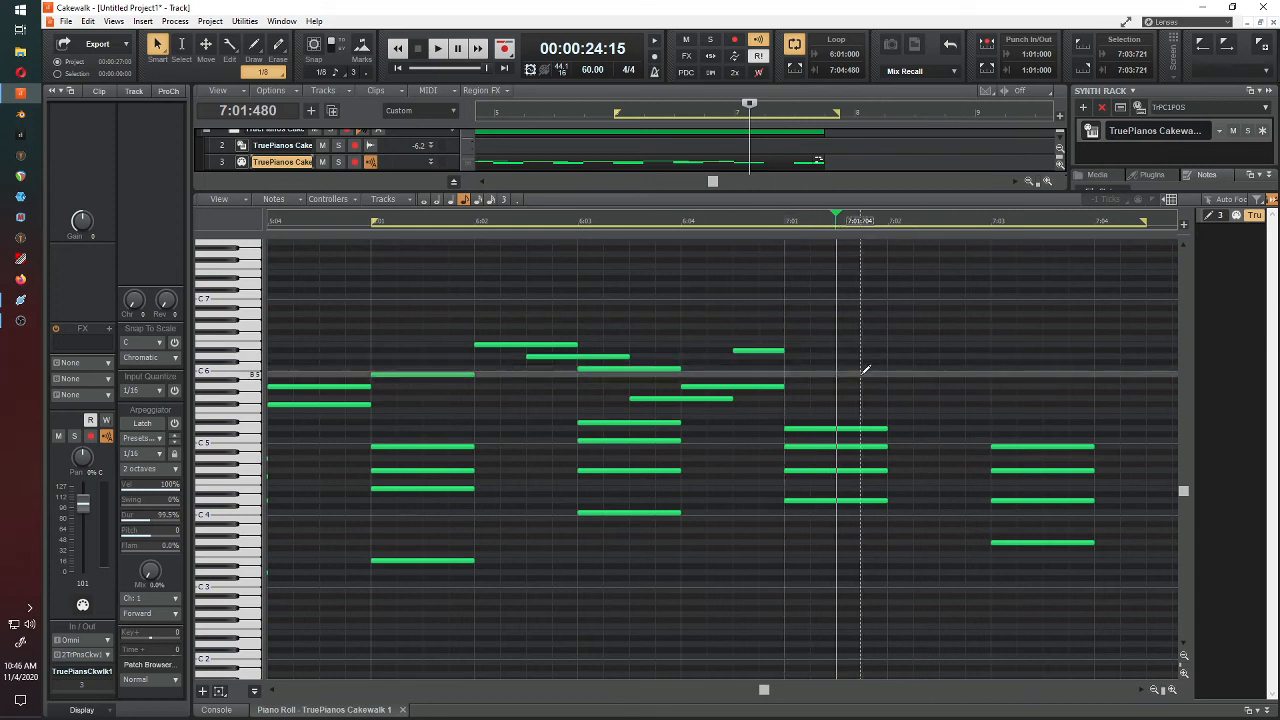
pyautogui.click(789, 354)
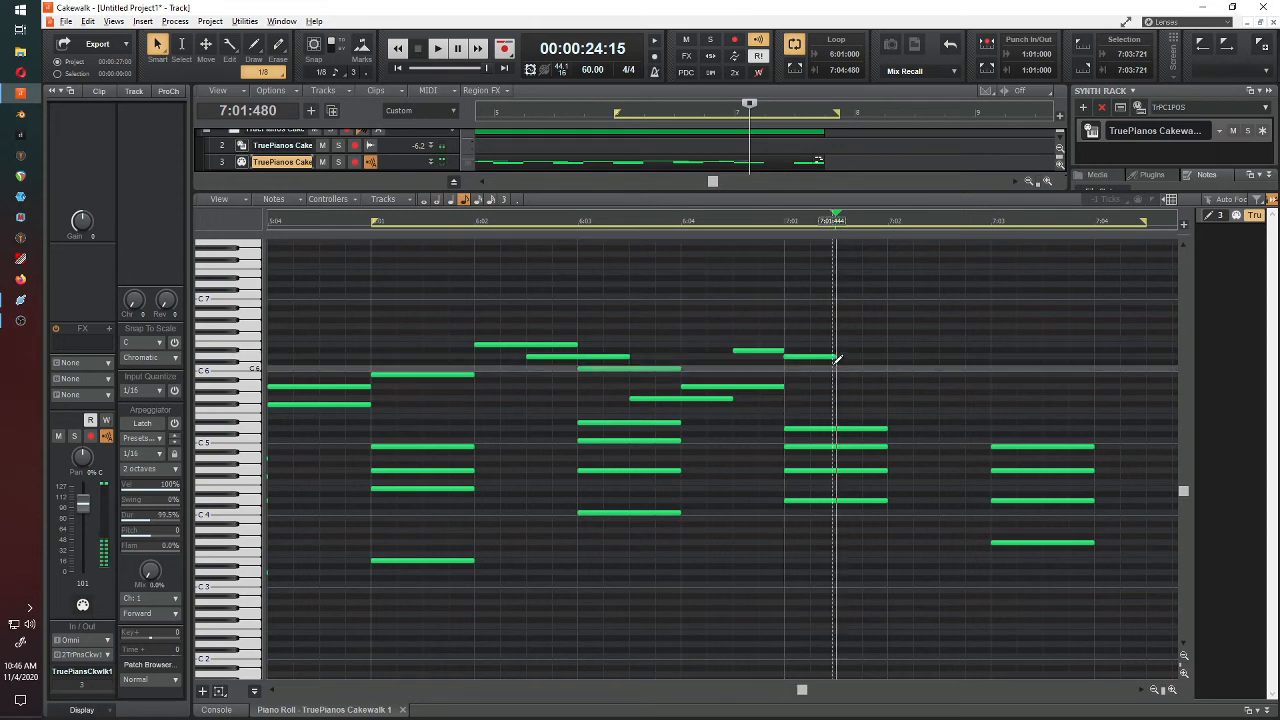
pyautogui.click(791, 325)
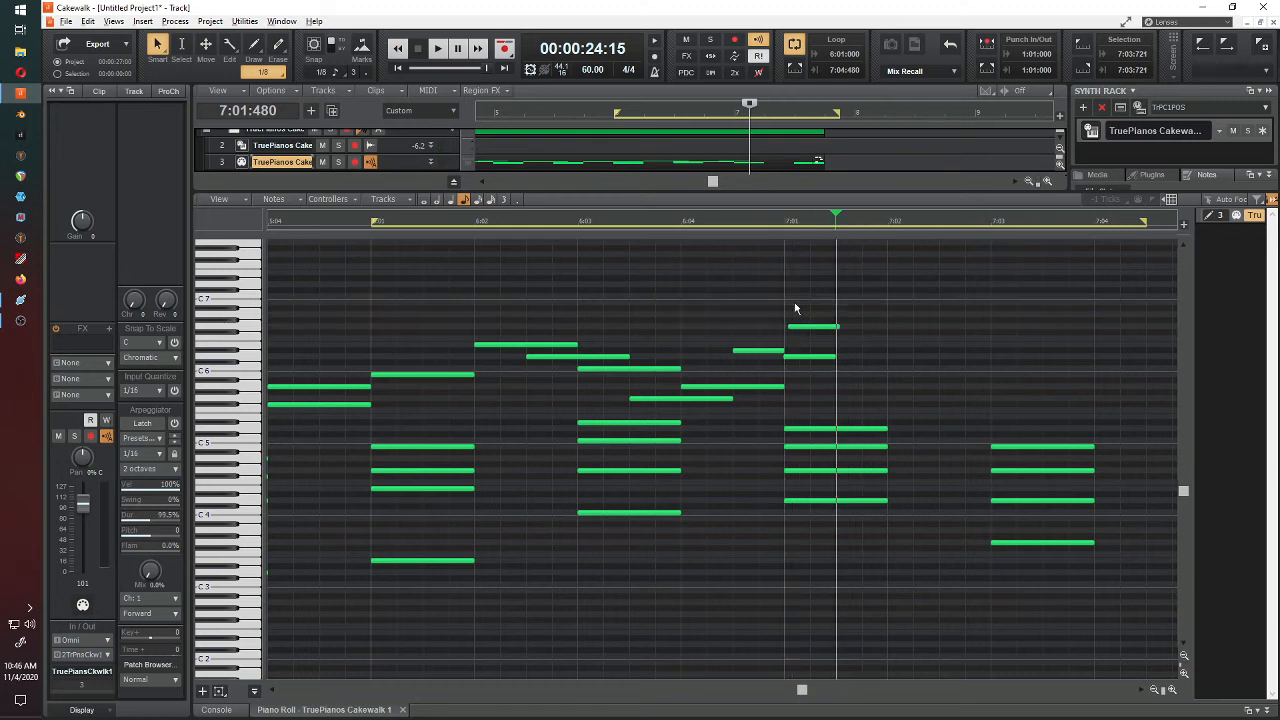
pyautogui.click(793, 297)
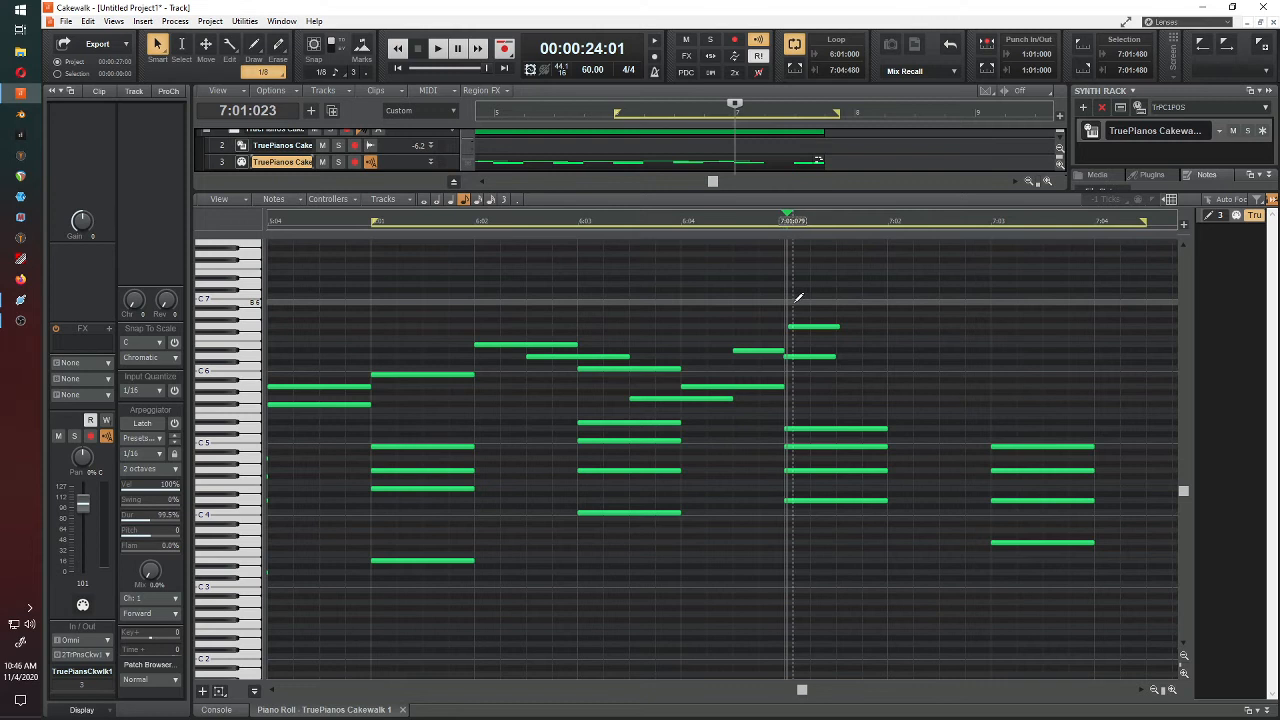
pyautogui.click(797, 299)
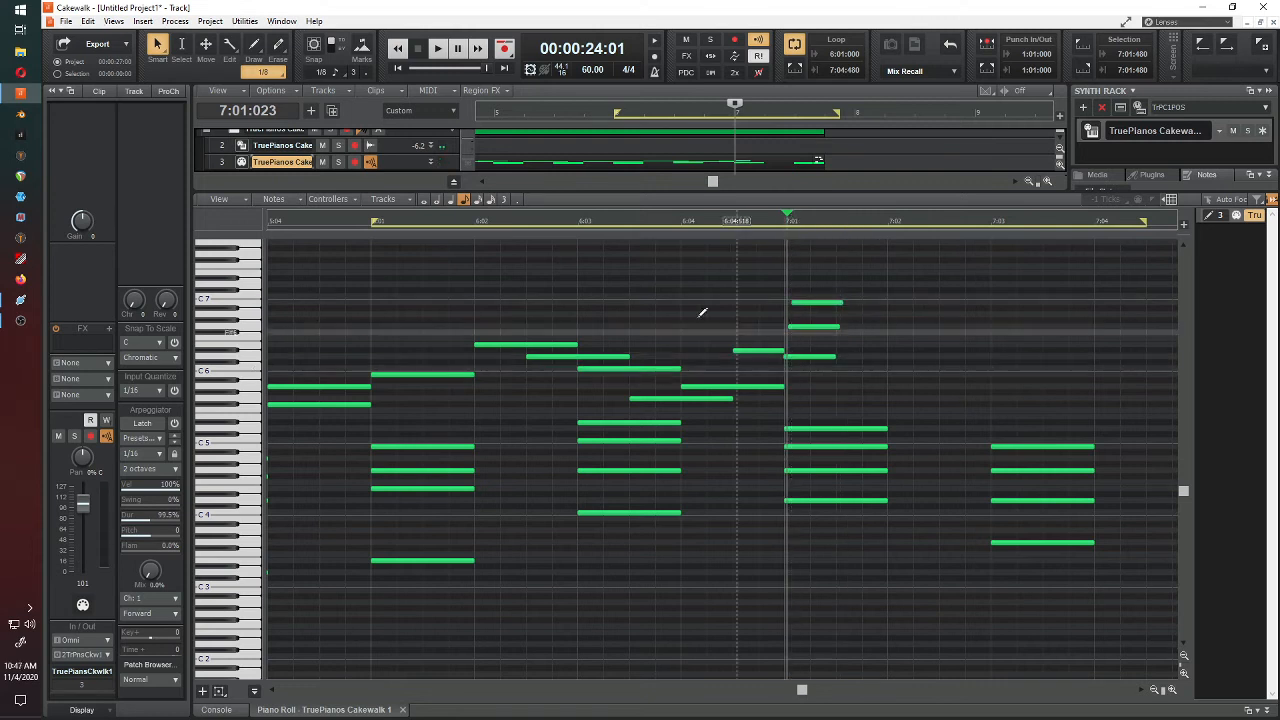
# Step: Play the section from just before 6:01 to hear the staggered notes at 7:01
pyautogui.click(352, 224)
pyautogui.press('space')
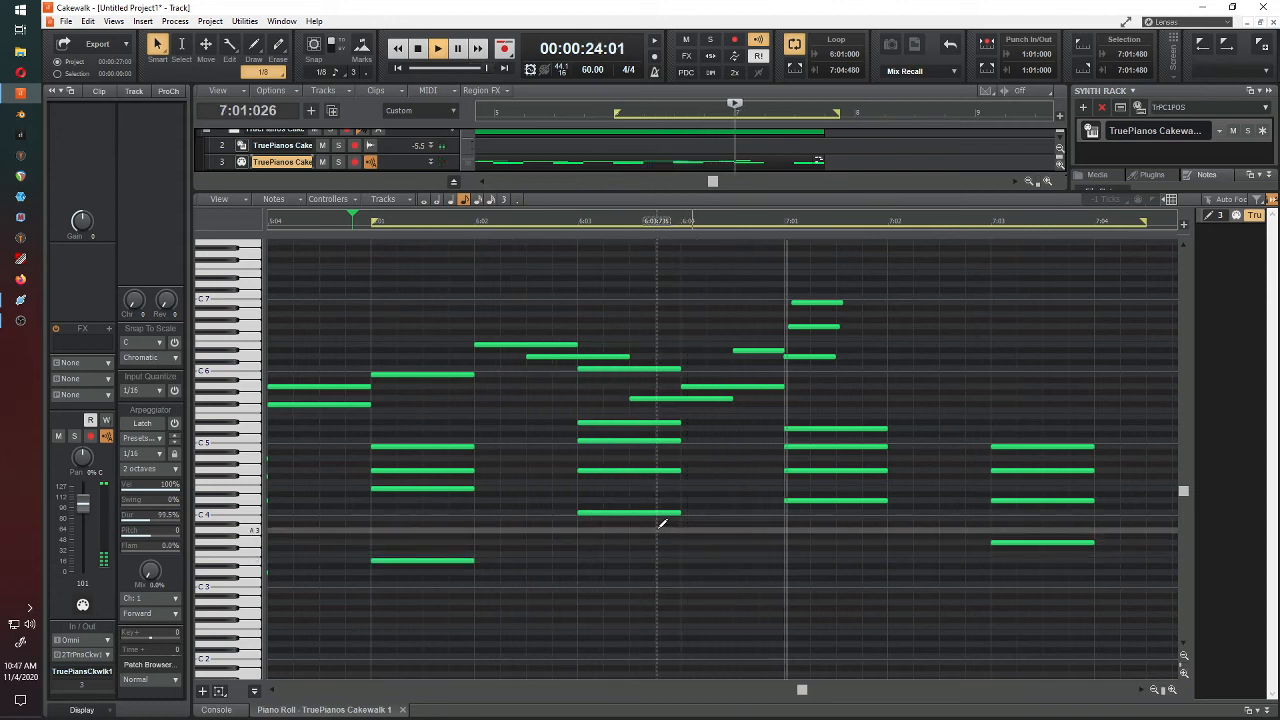
pyautogui.press('space')
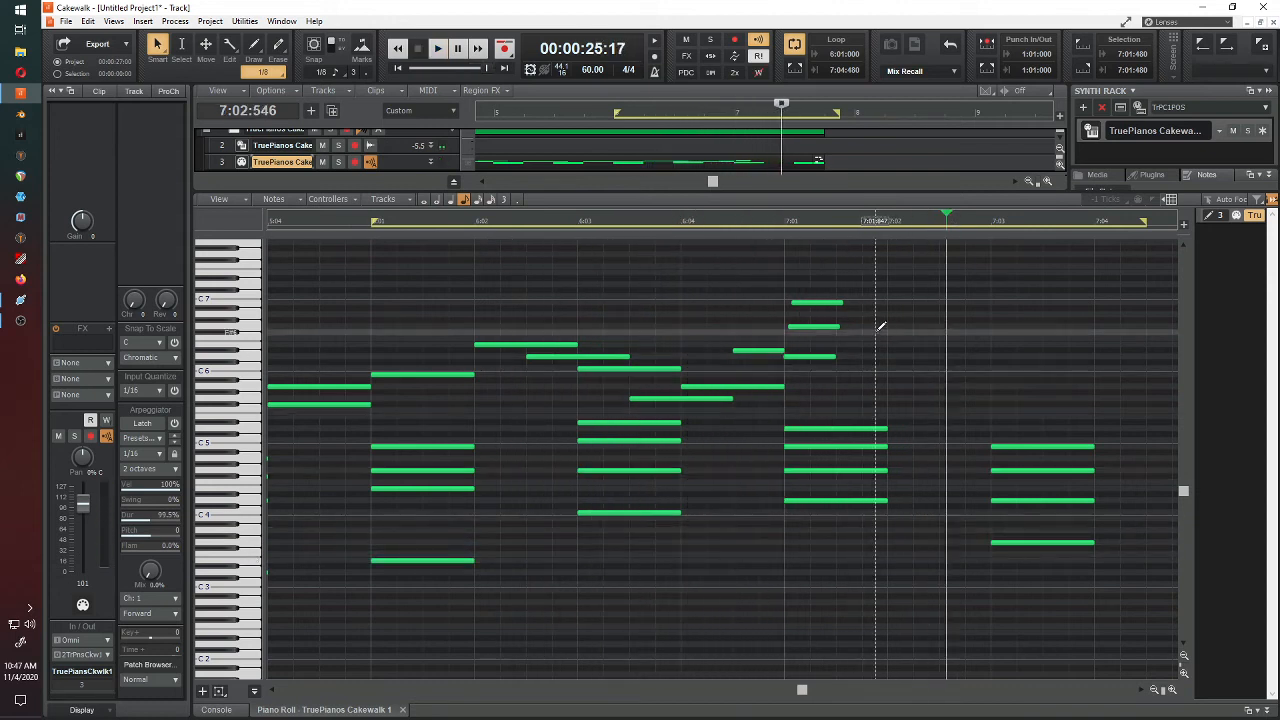
# Step: Nudge the G6 and B6 notes after 7:01 slightly later, with B6 starting at 7:01:116, and play from before 6:01
pyautogui.moveTo(810, 326); pyautogui.dragTo(822, 302)
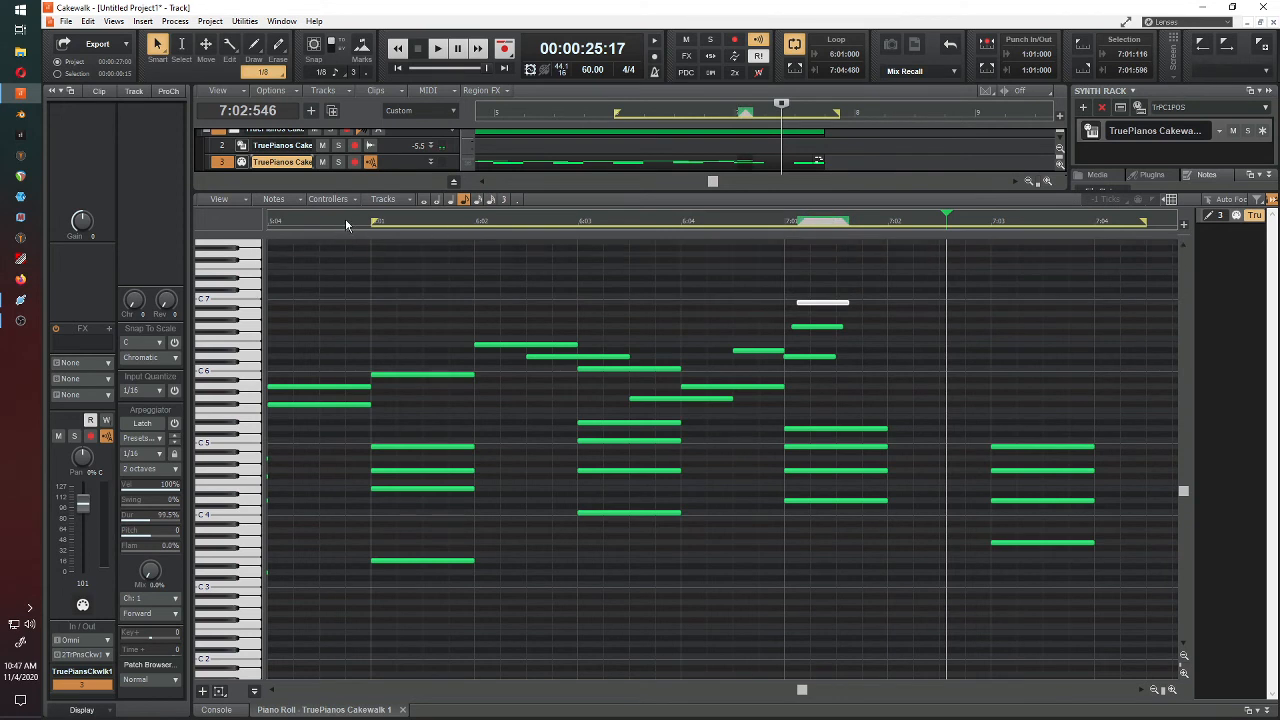
pyautogui.click(345, 218)
pyautogui.press('space')
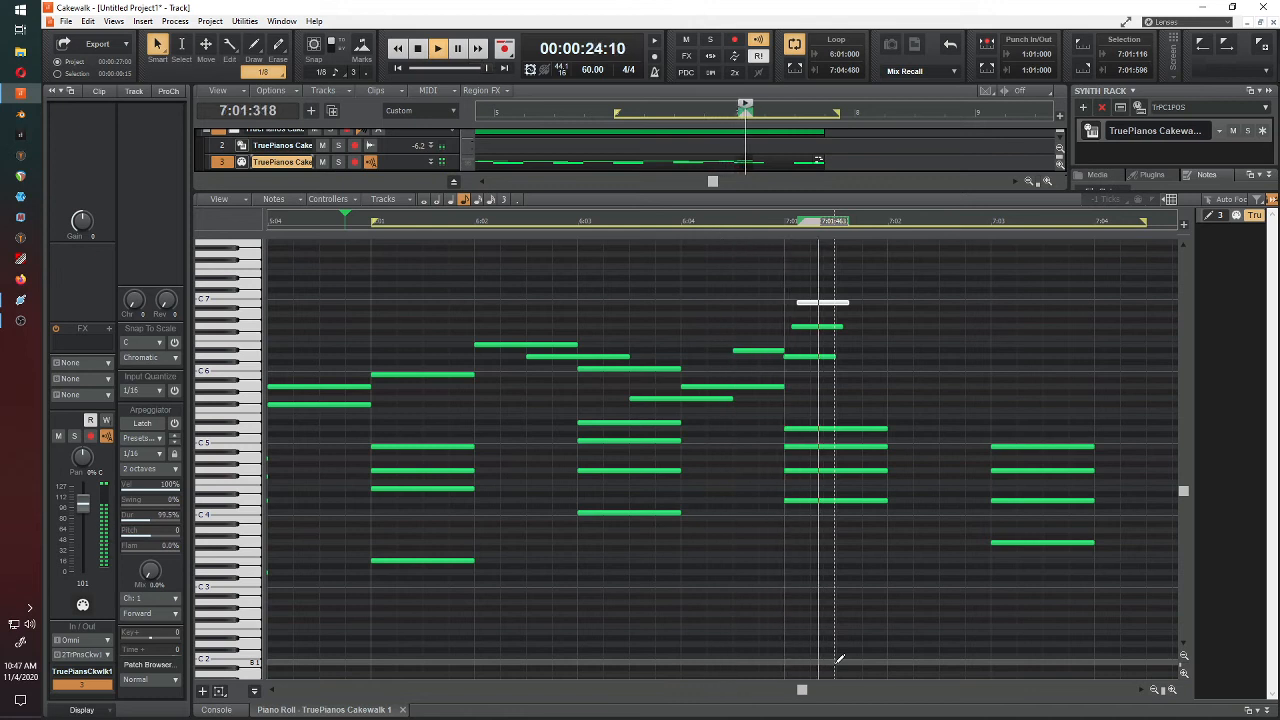
pyautogui.press('space')
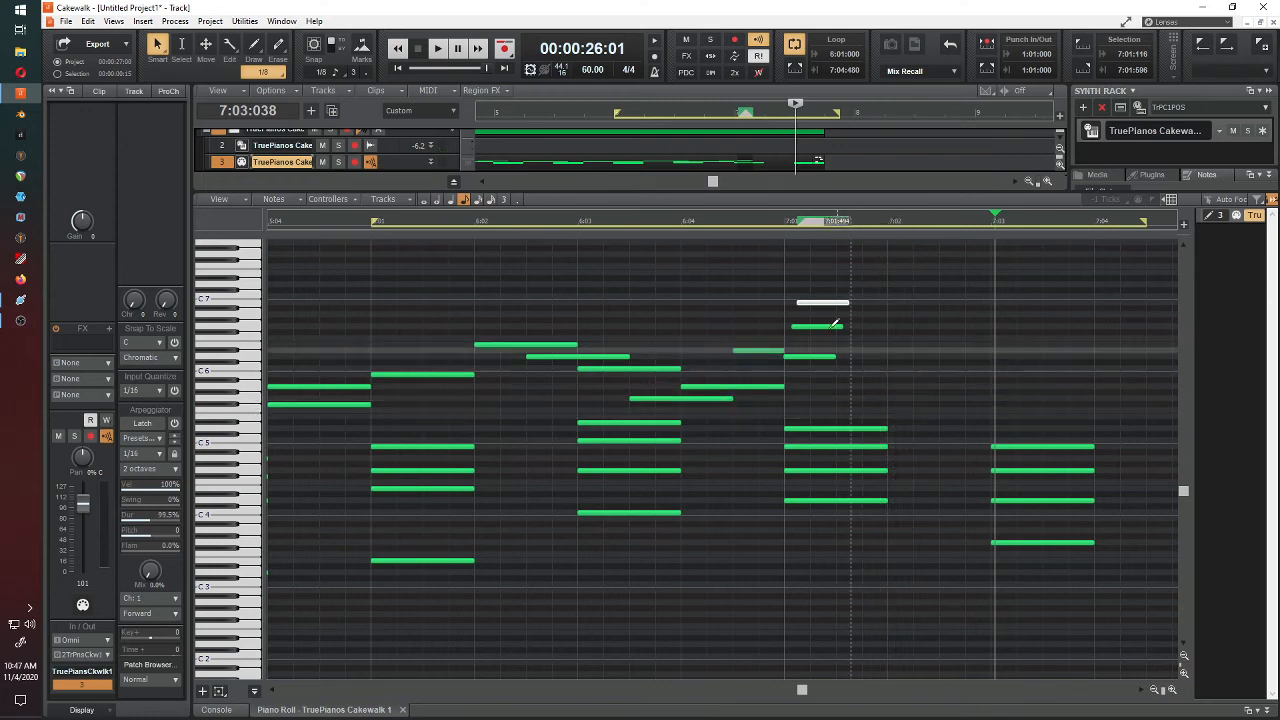
# Step: Copy the staggered D6, G6 and B6 notes from 7:01 to start at about 7:02:060 on the same pitches
pyautogui.moveTo(805, 282); pyautogui.dragTo(917, 366)
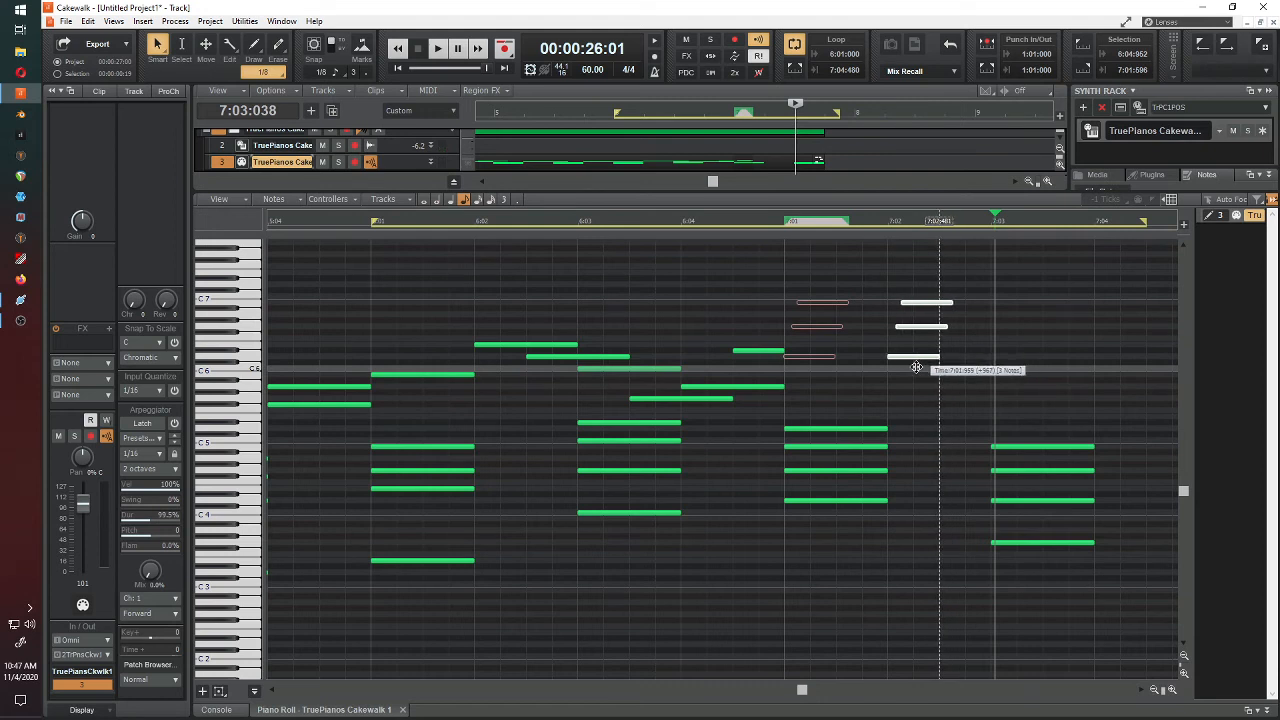
pyautogui.moveTo(917, 367); pyautogui.dragTo(925, 368)
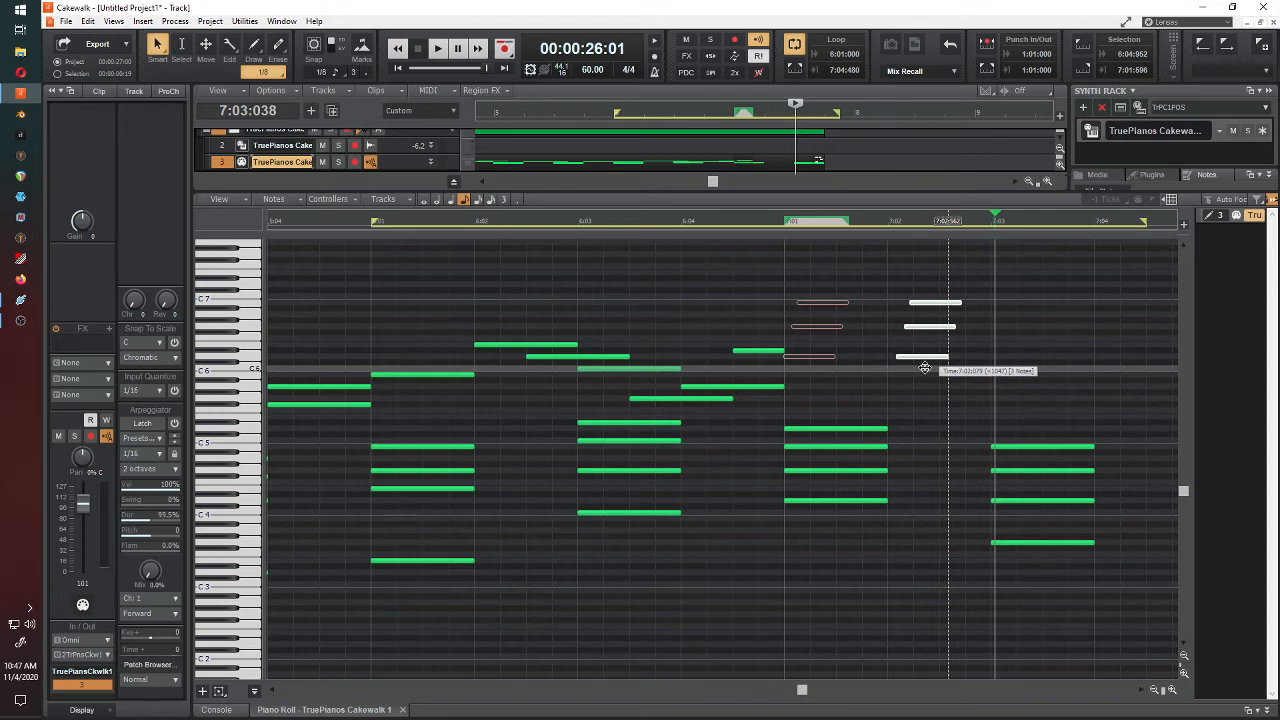
pyautogui.moveTo(922, 367); pyautogui.dragTo(922, 367)
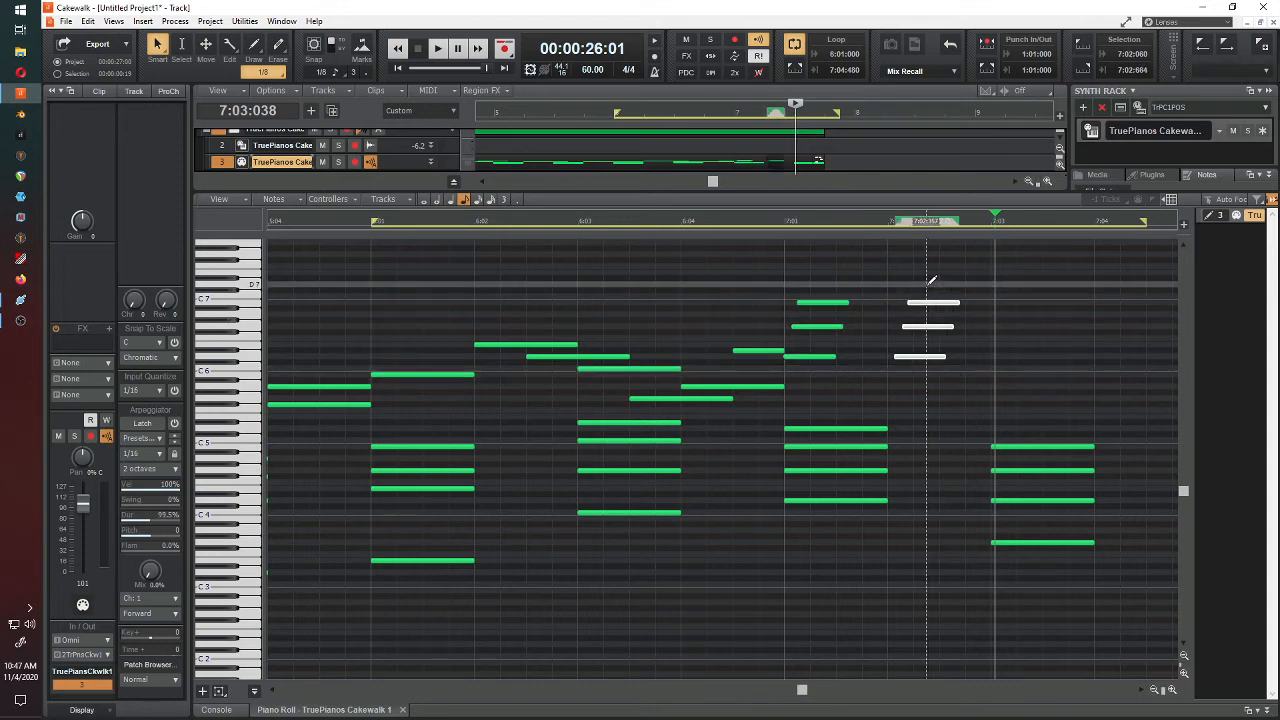
# Step: Move the copied B6 note down to G5 starting at 7:01:952, and play from just before 6:01
pyautogui.click(934, 302)
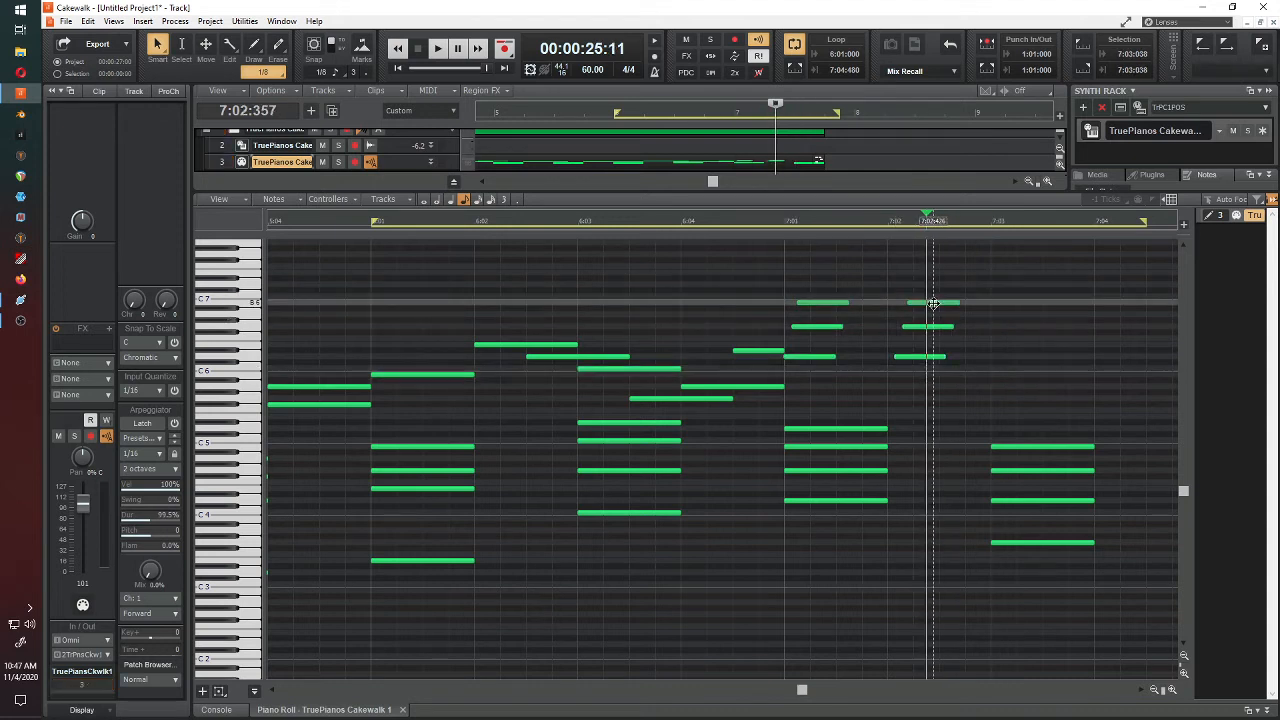
pyautogui.click(932, 303)
pyautogui.moveTo(932, 303); pyautogui.dragTo(912, 399)
pyautogui.click(349, 222)
pyautogui.press('space')
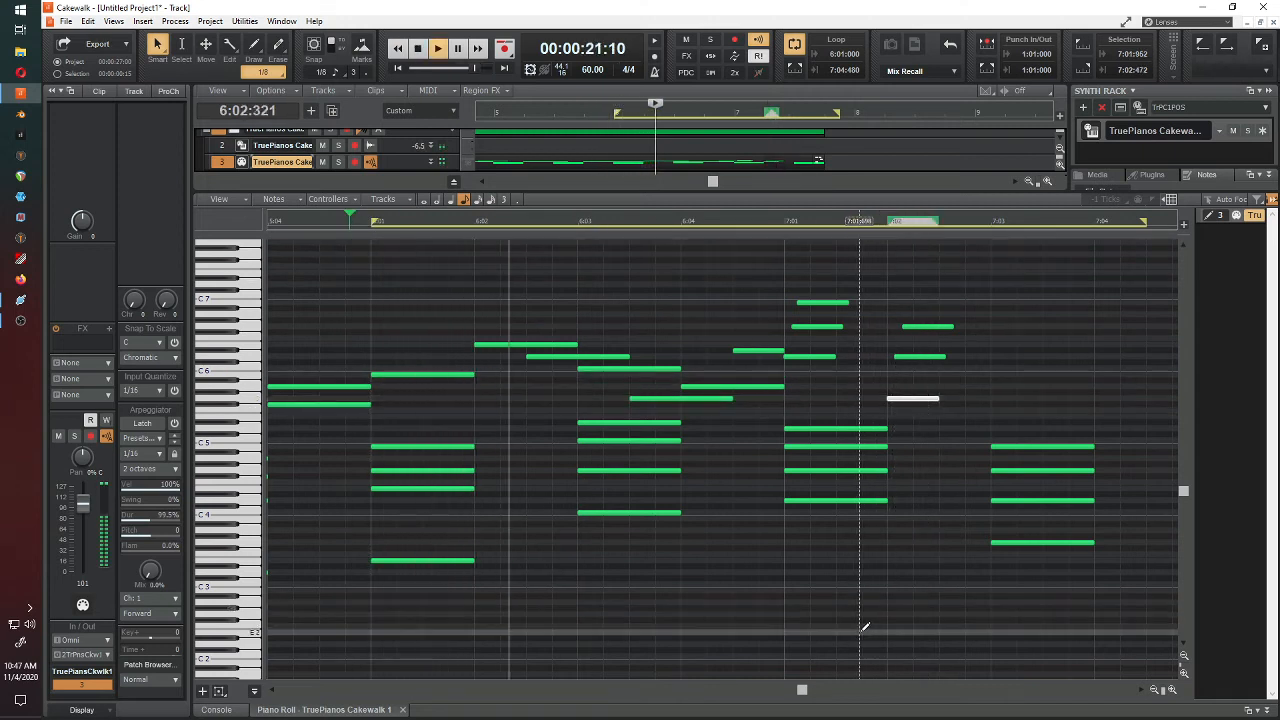
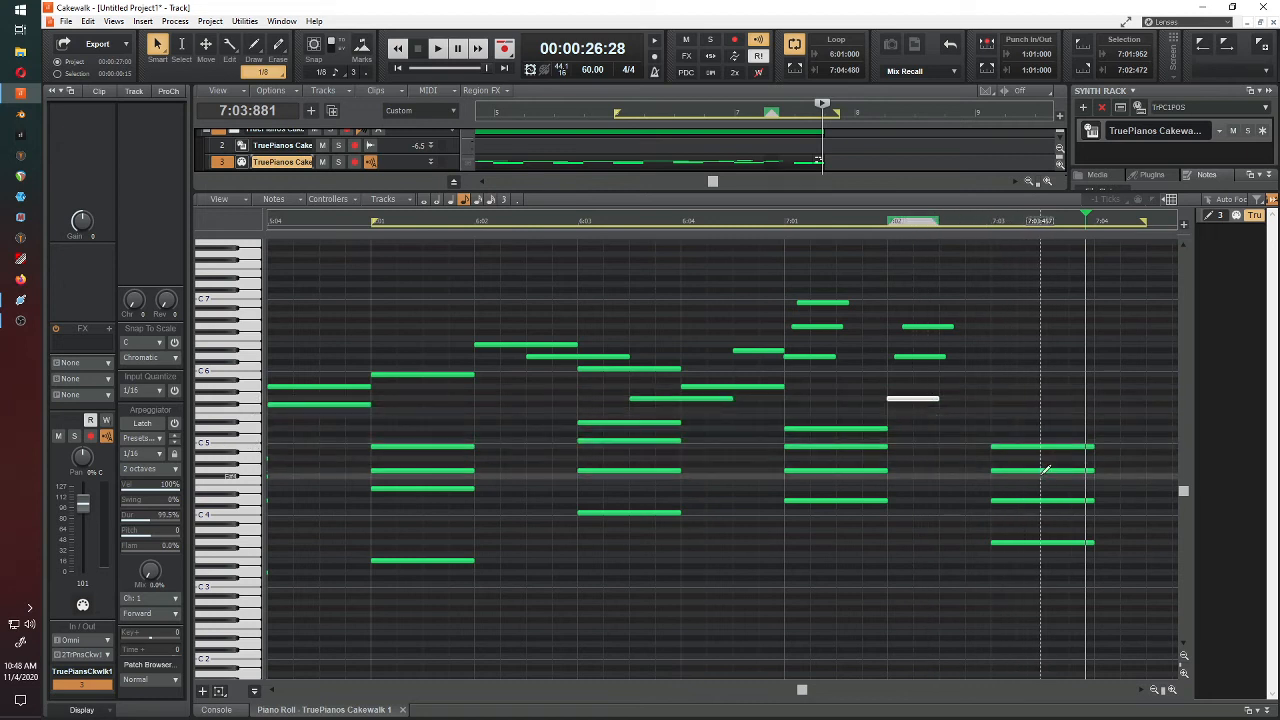
# Step: Raise the upper three chord notes at 7:03 by one octave to D5, G5 and B5, leaving the bass note in place
pyautogui.moveTo(1028, 417); pyautogui.dragTo(1046, 502)
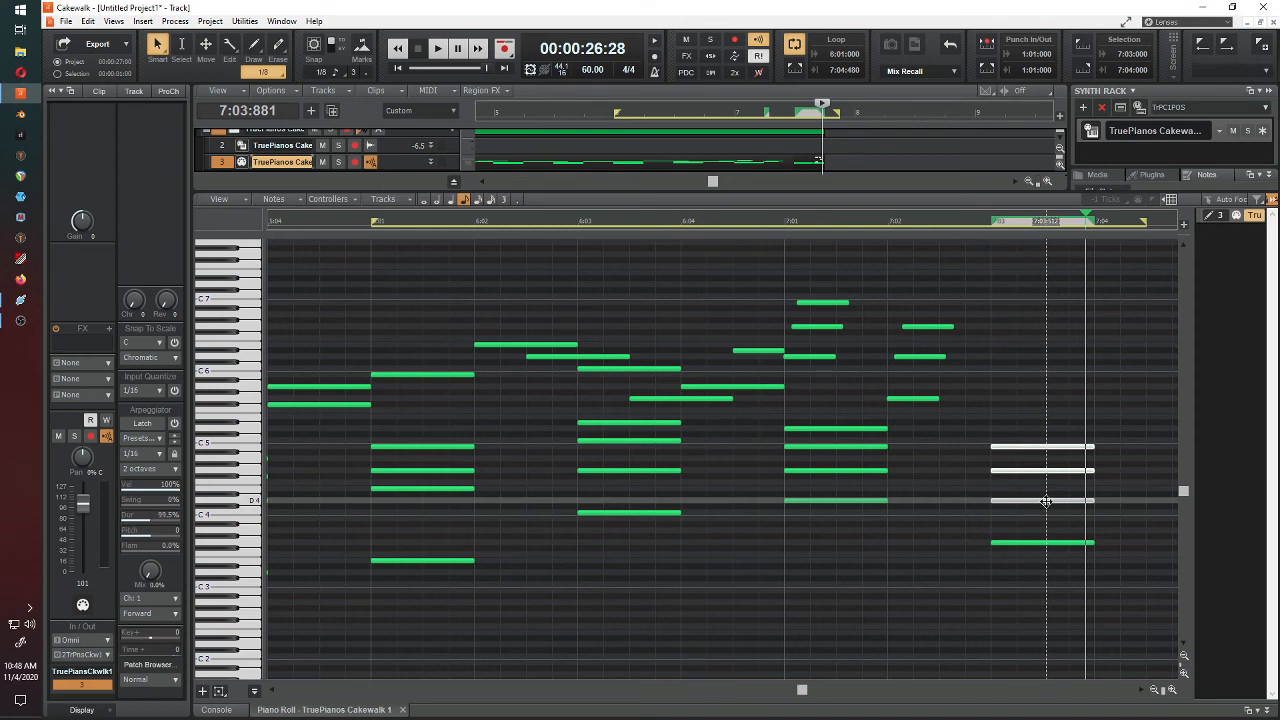
pyautogui.moveTo(1046, 502); pyautogui.dragTo(1044, 431)
pyautogui.click(926, 450)
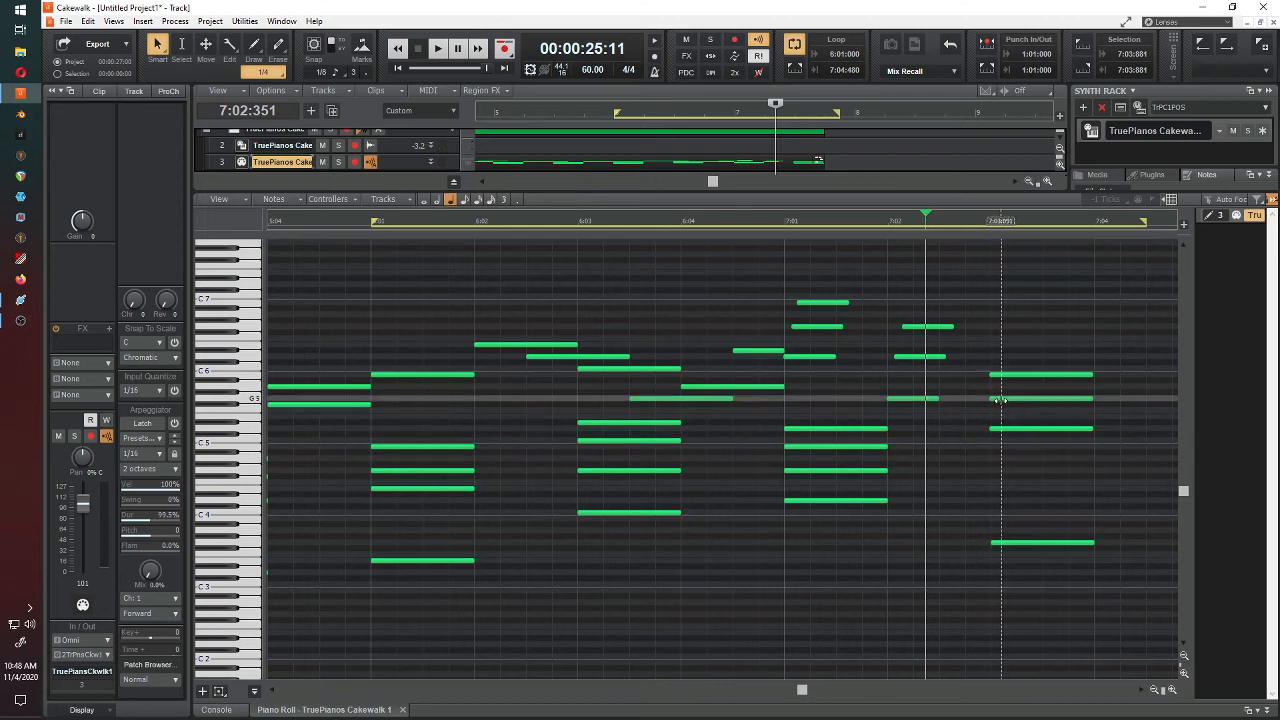
# Step: Trim the starts of the G5 and B5 notes at 7:03 to stagger the chord, and play from before 6:01
pyautogui.moveTo(997, 403); pyautogui.dragTo(1005, 376)
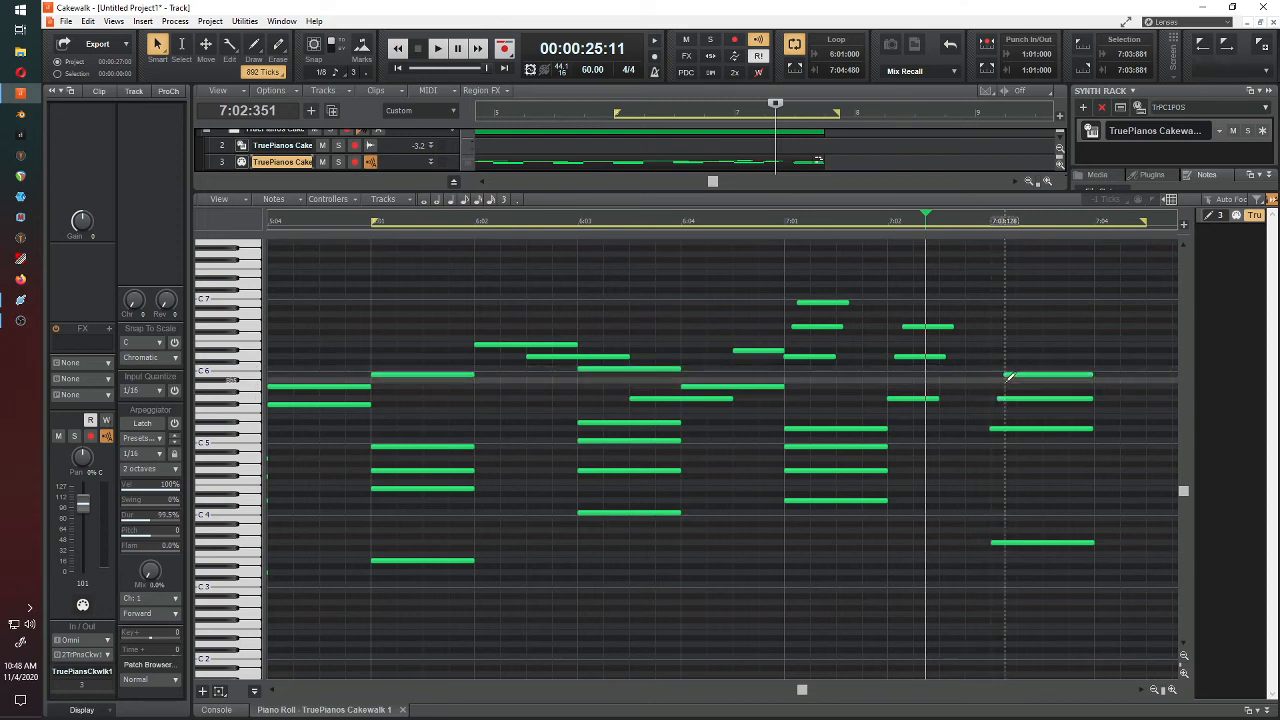
pyautogui.click(349, 232)
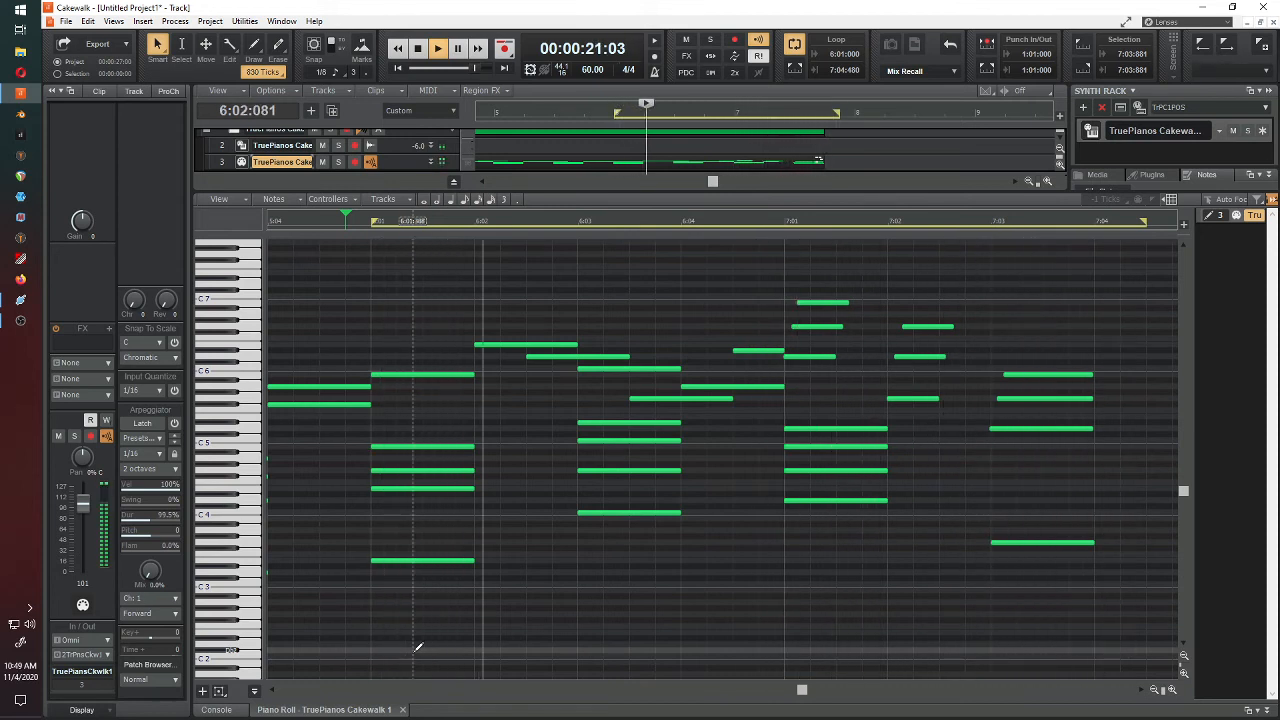
pyautogui.press('space')
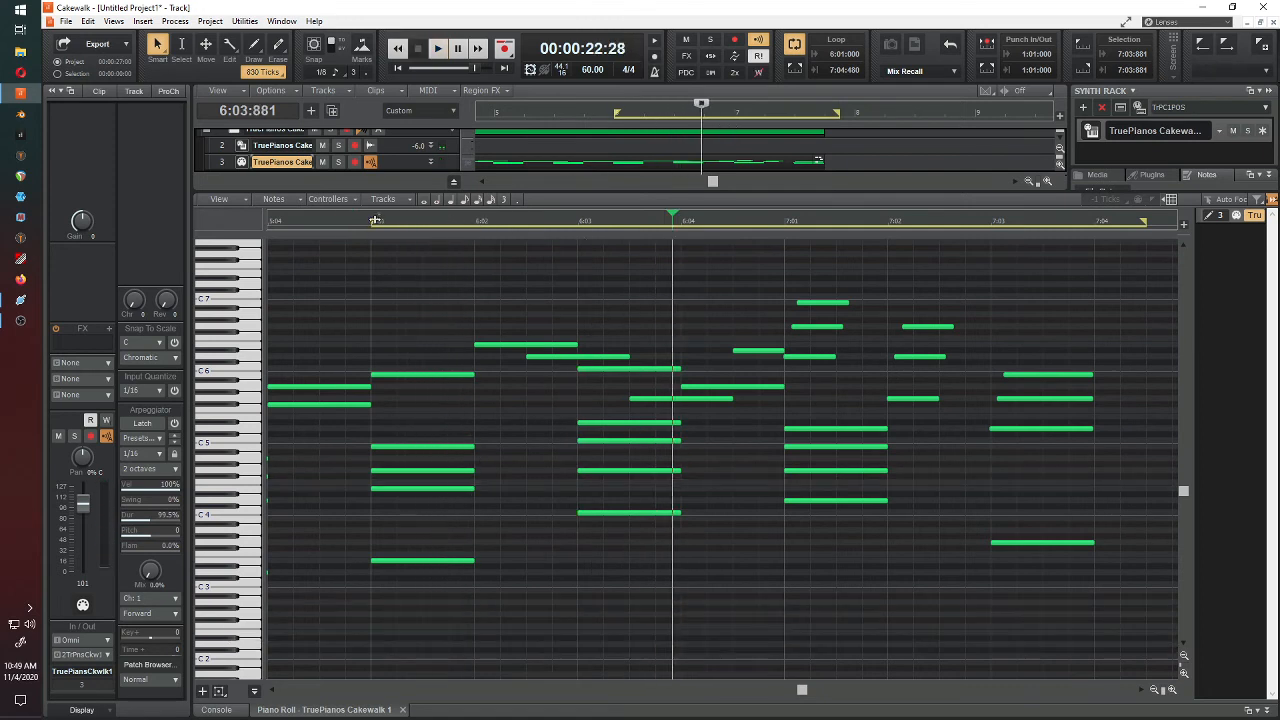
# Step: Move the loop start back to 3:01:000 with 1/16 snapping on, and play the progression from before 3:01
pyautogui.moveTo(362, 224); pyautogui.dragTo(232, 250)
pyautogui.moveTo(554, 253); pyautogui.dragTo(326, 272)
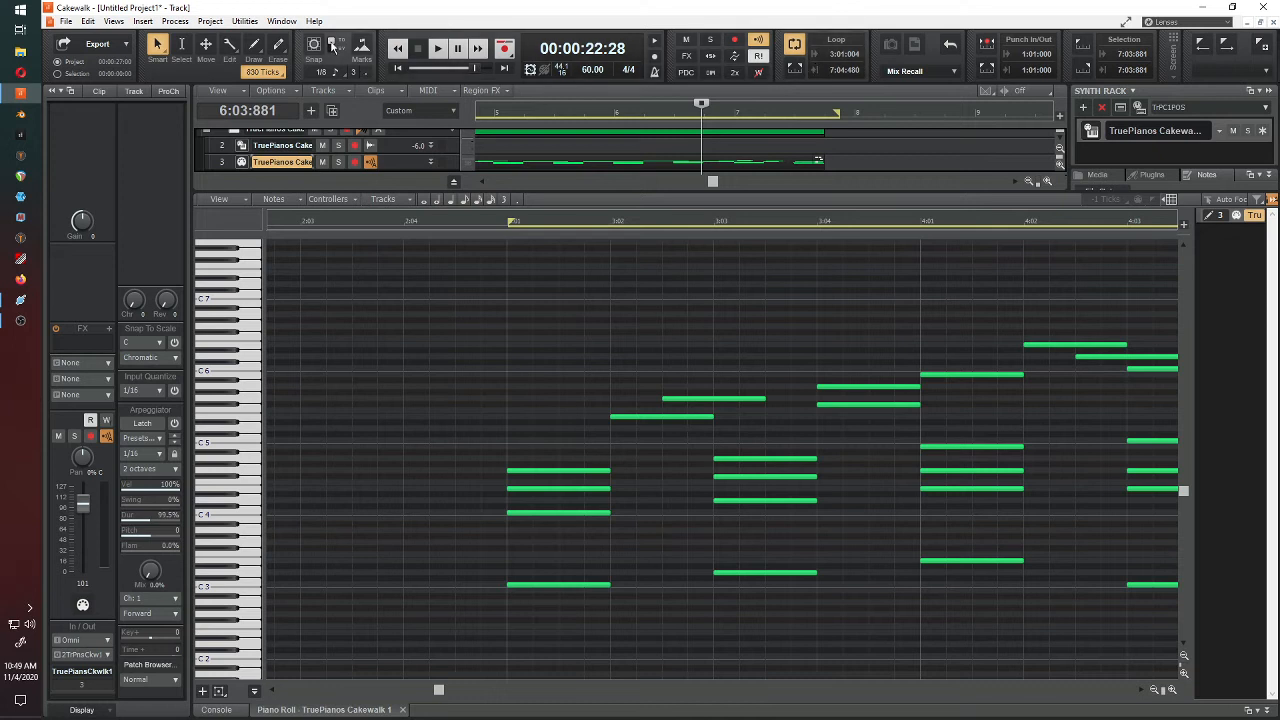
pyautogui.click(316, 46)
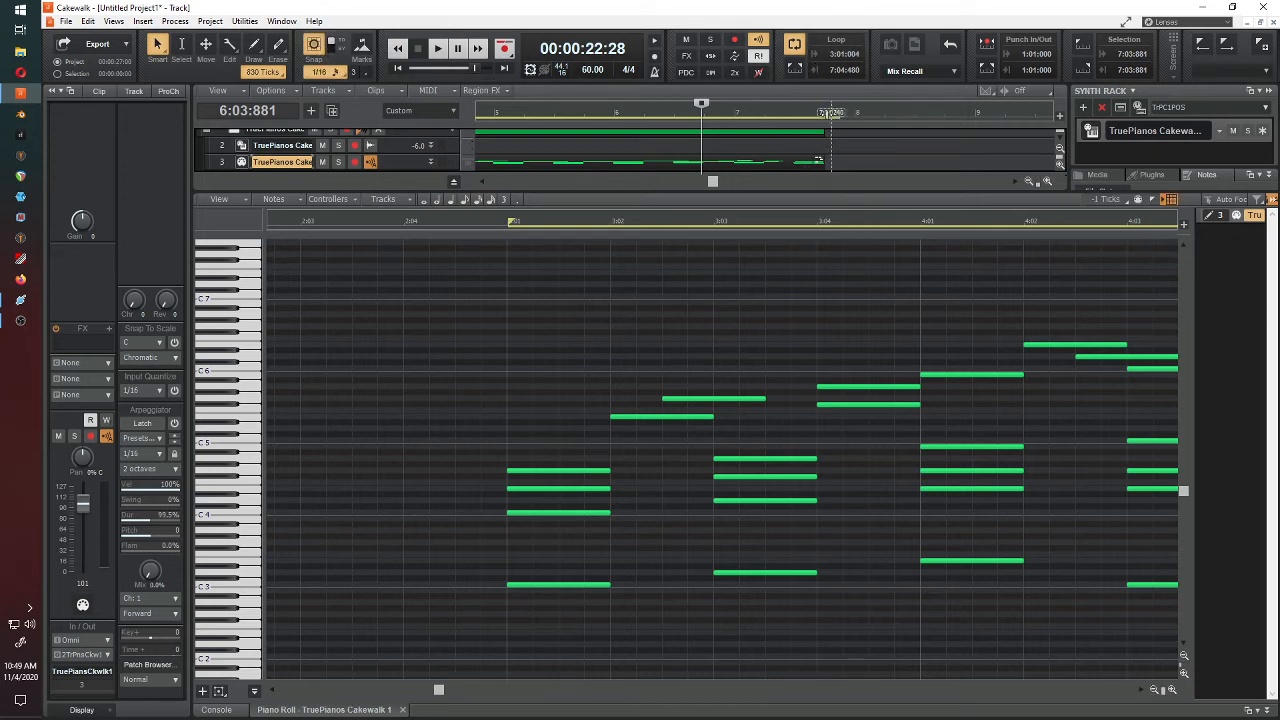
pyautogui.doubleClick(838, 54)
pyautogui.press('Return')
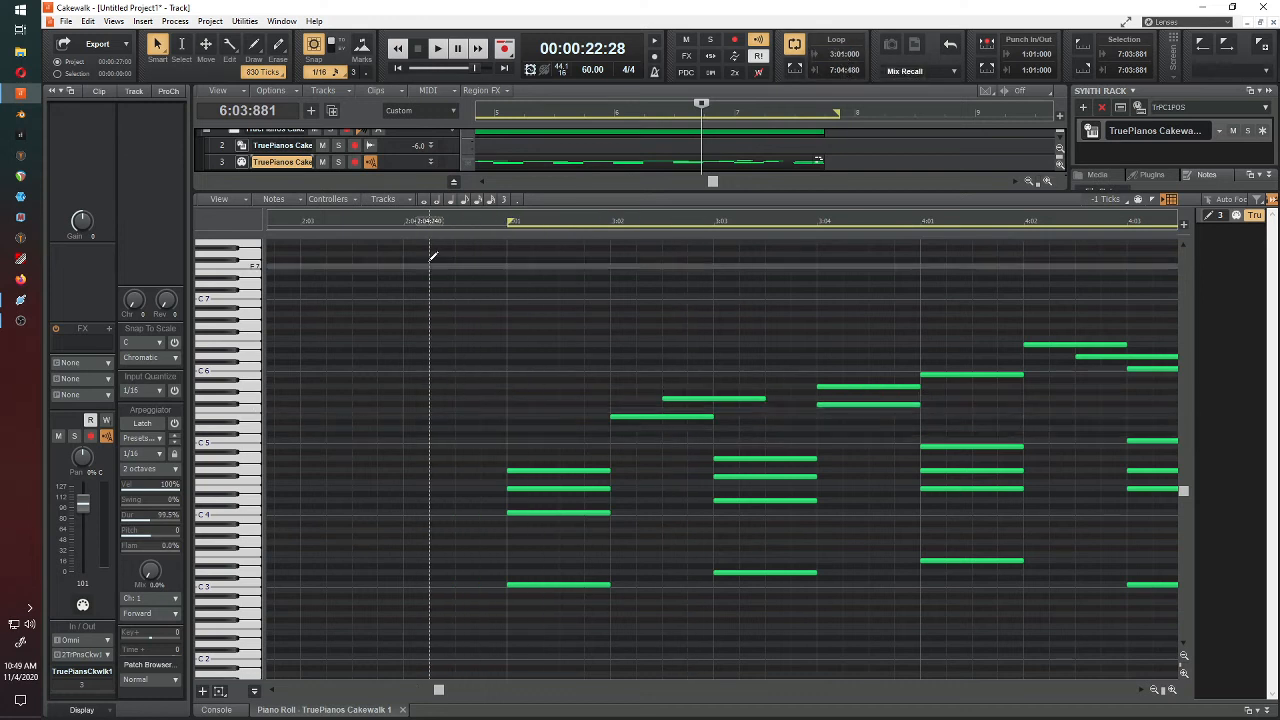
pyautogui.click(432, 222)
pyautogui.press('space')
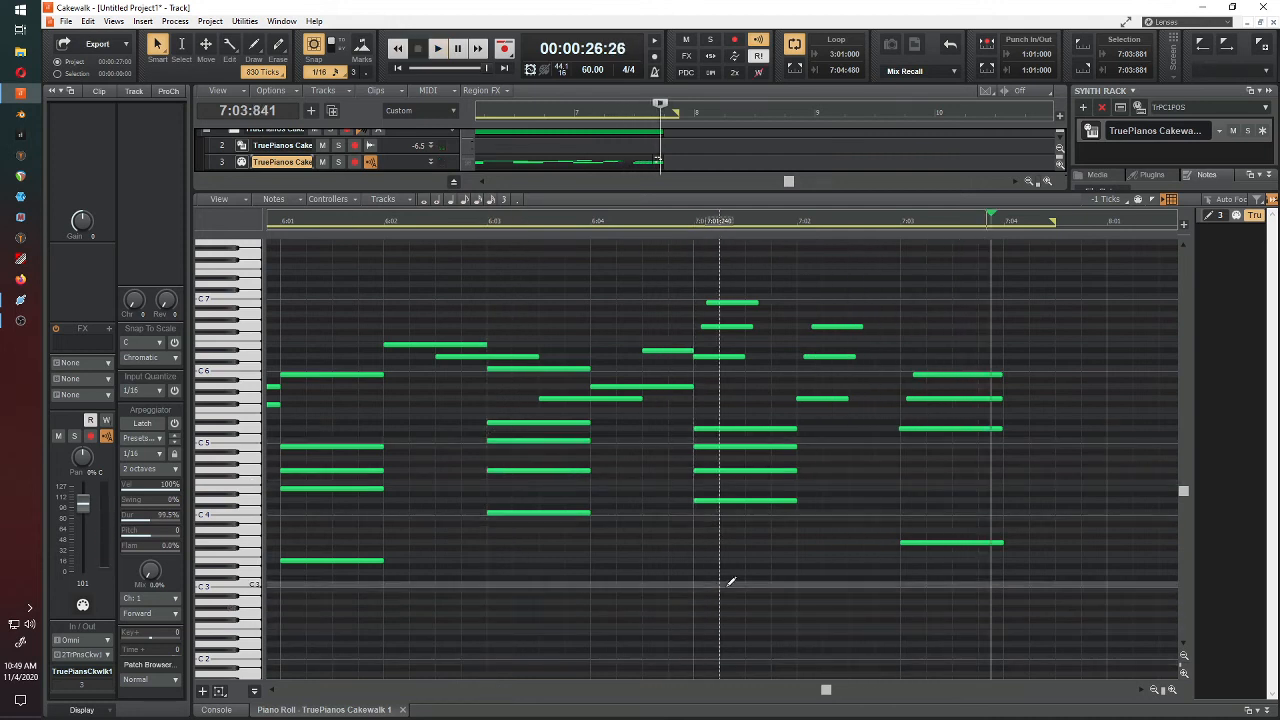
# Step: Insert a new bus after the Reverb bus in the Console
pyautogui.click(215, 709)
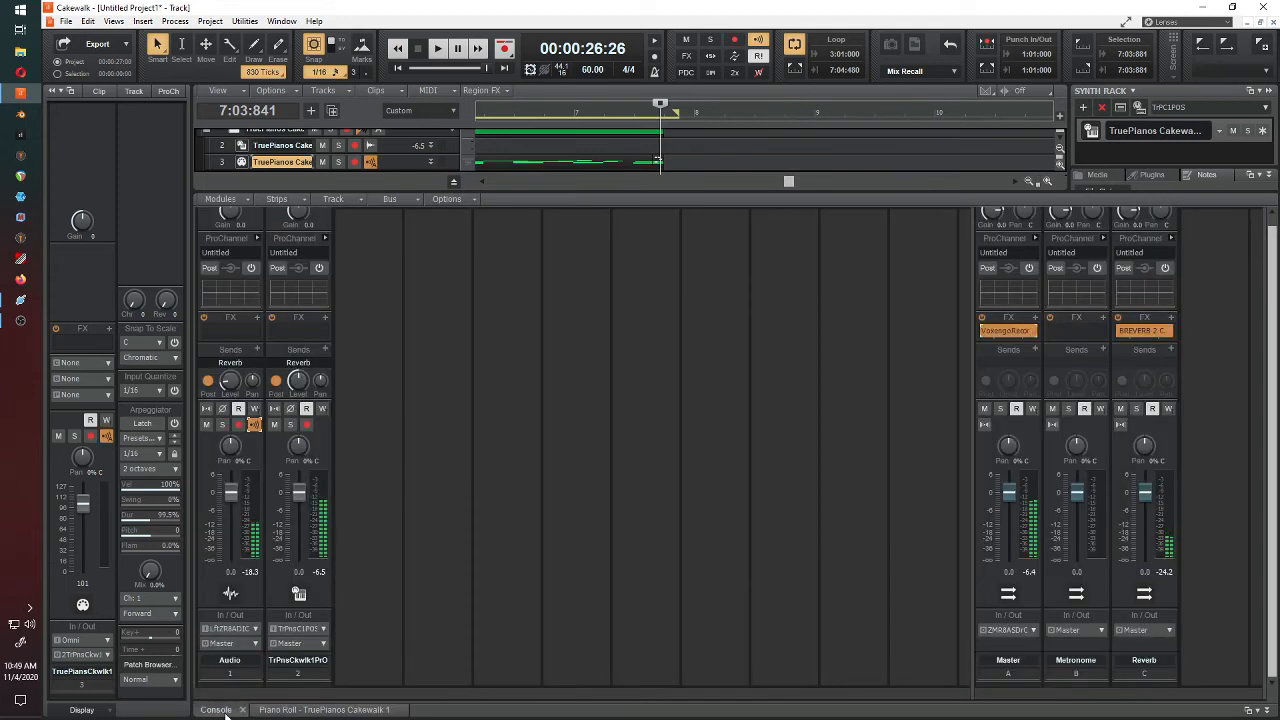
pyautogui.rightClick(1200, 316)
pyautogui.click(1215, 320)
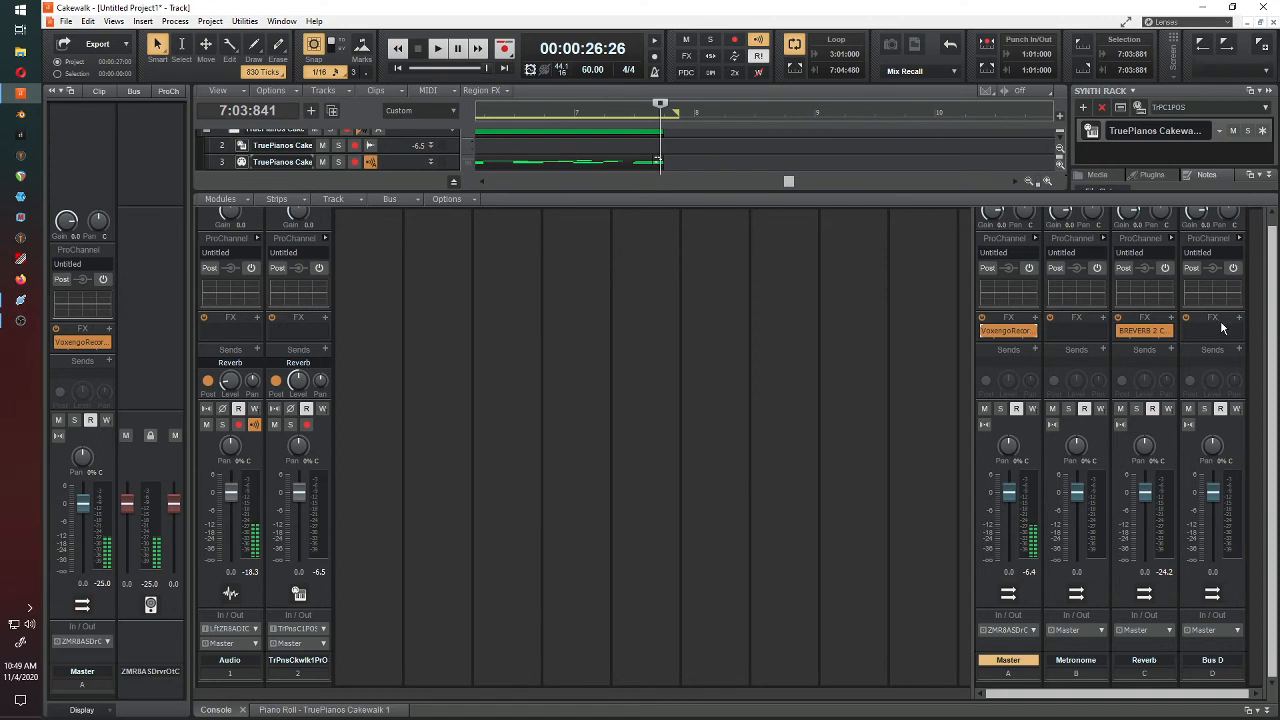
# Step: Insert the ValhallaSupermassive audio effect on Bus D
pyautogui.click(1240, 321)
pyautogui.moveTo(1185, 335)
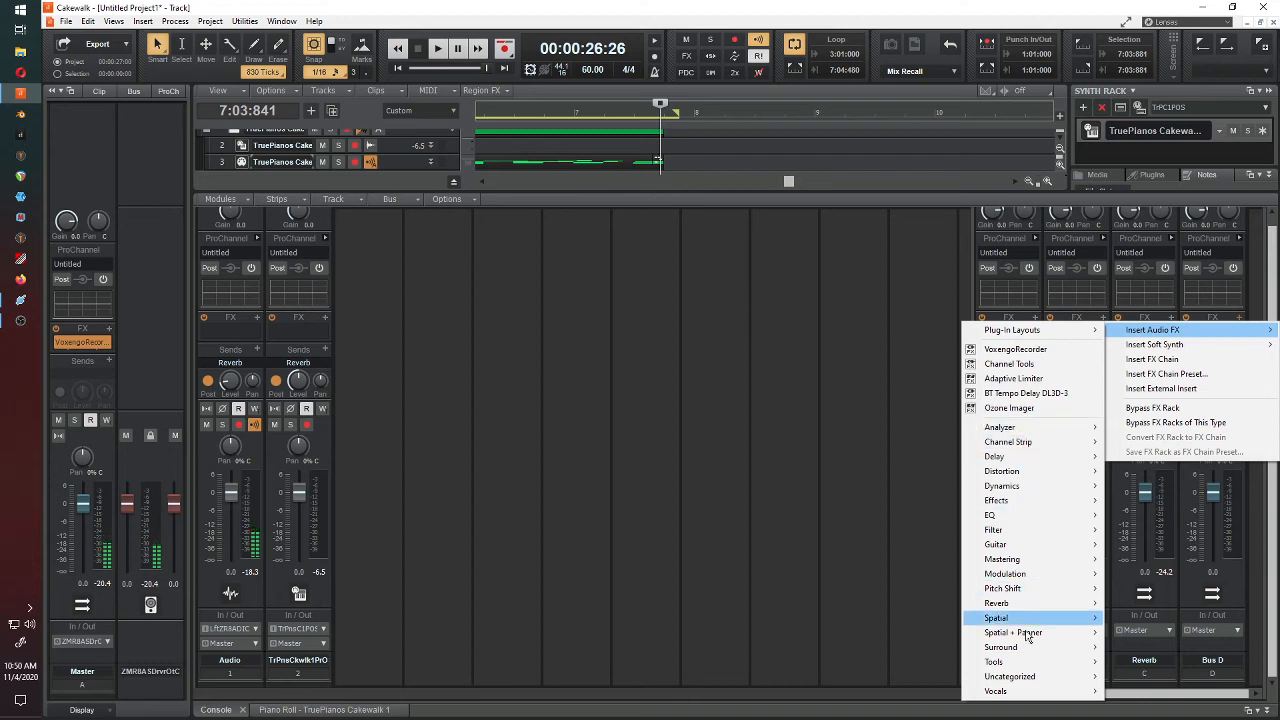
pyautogui.moveTo(1037, 678)
pyautogui.moveTo(1143, 715)
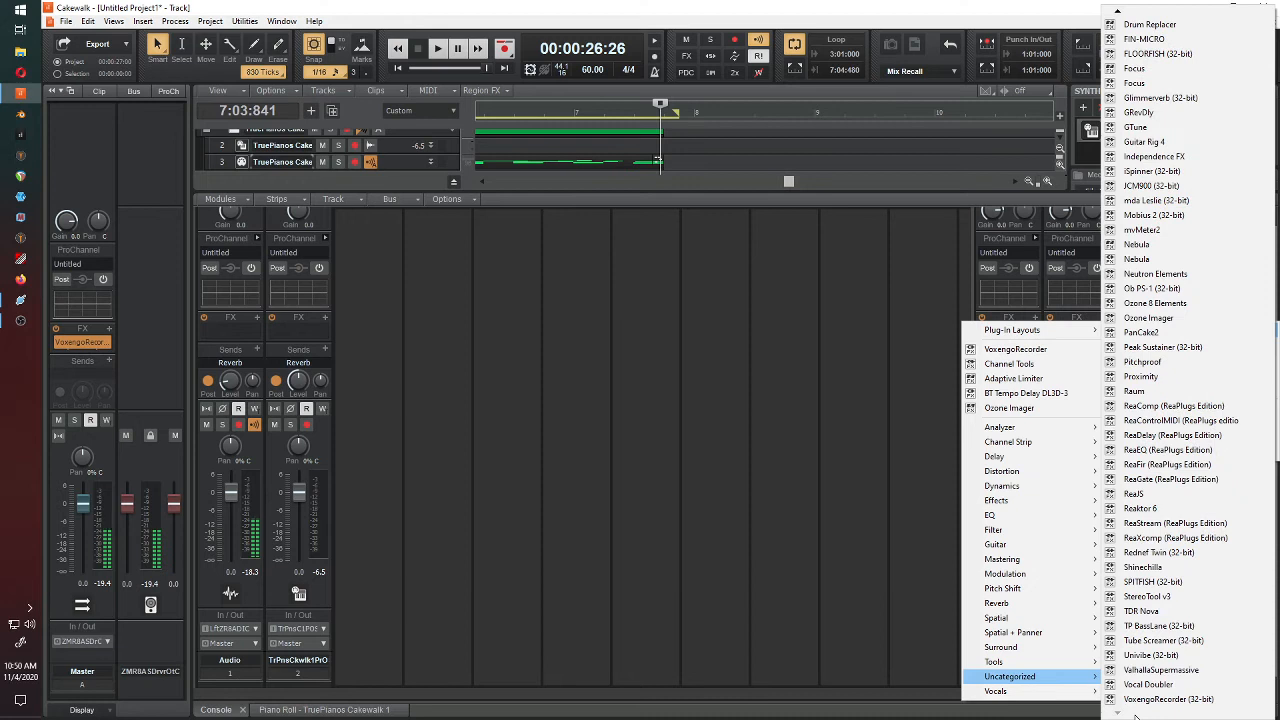
pyautogui.click(1150, 671)
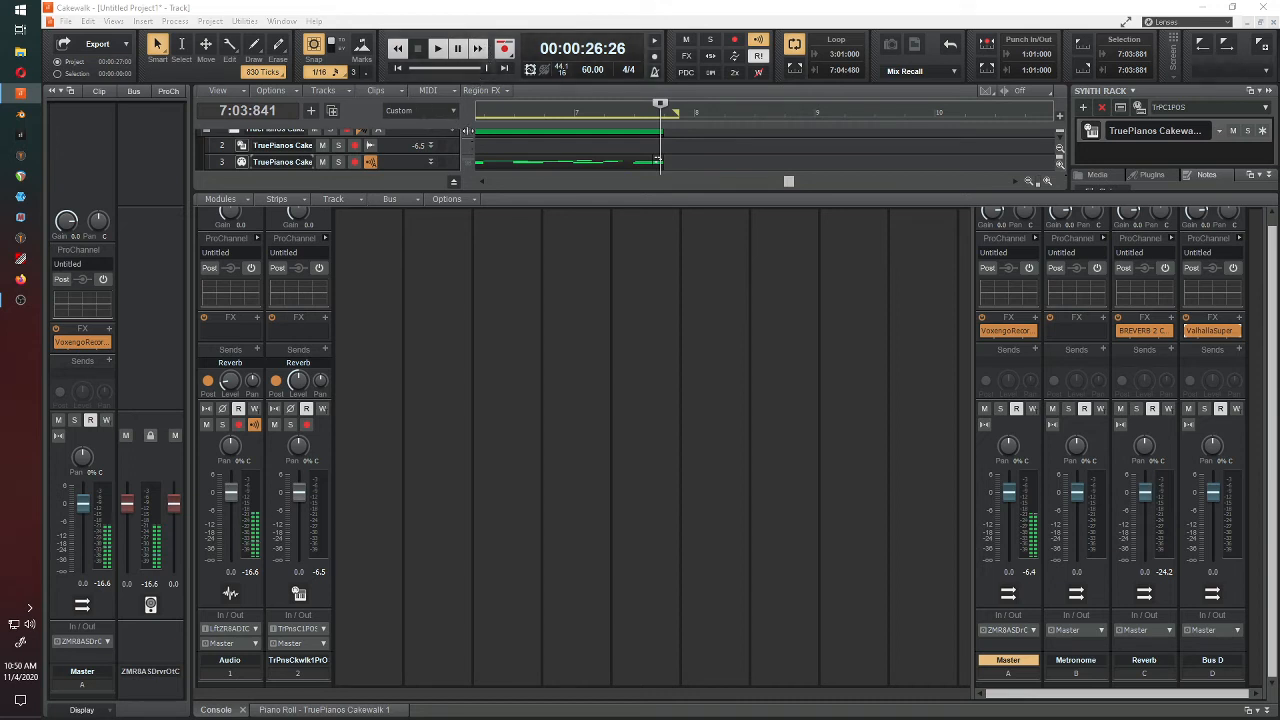
# Step: Start playback and add a send to Bus D on the TruePianos synth track
pyautogui.click(437, 48)
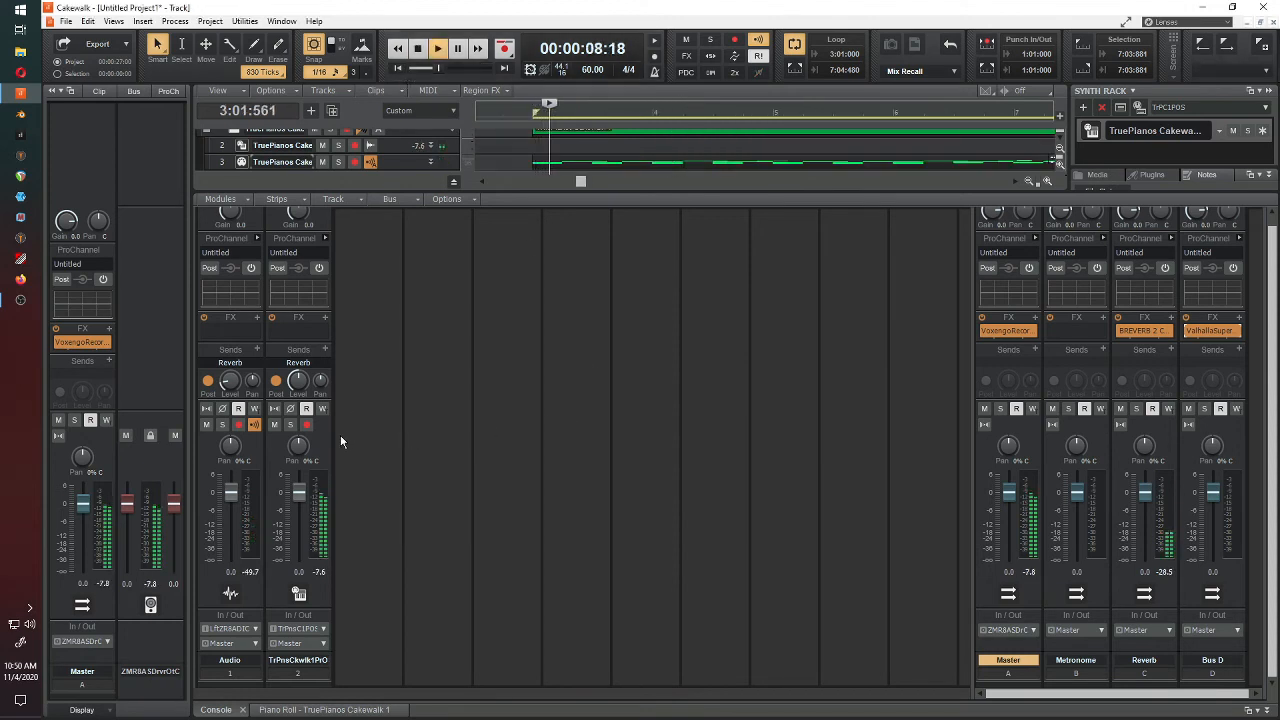
pyautogui.click(323, 362)
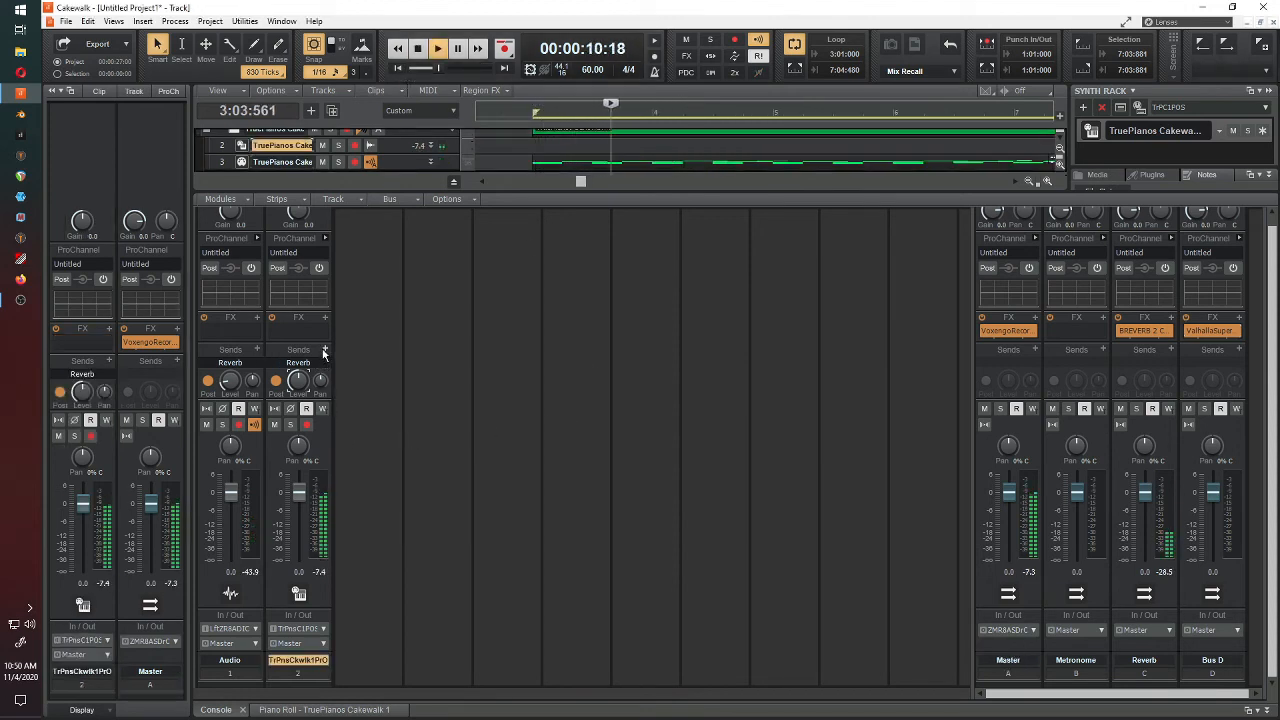
pyautogui.click(324, 350)
pyautogui.click(355, 432)
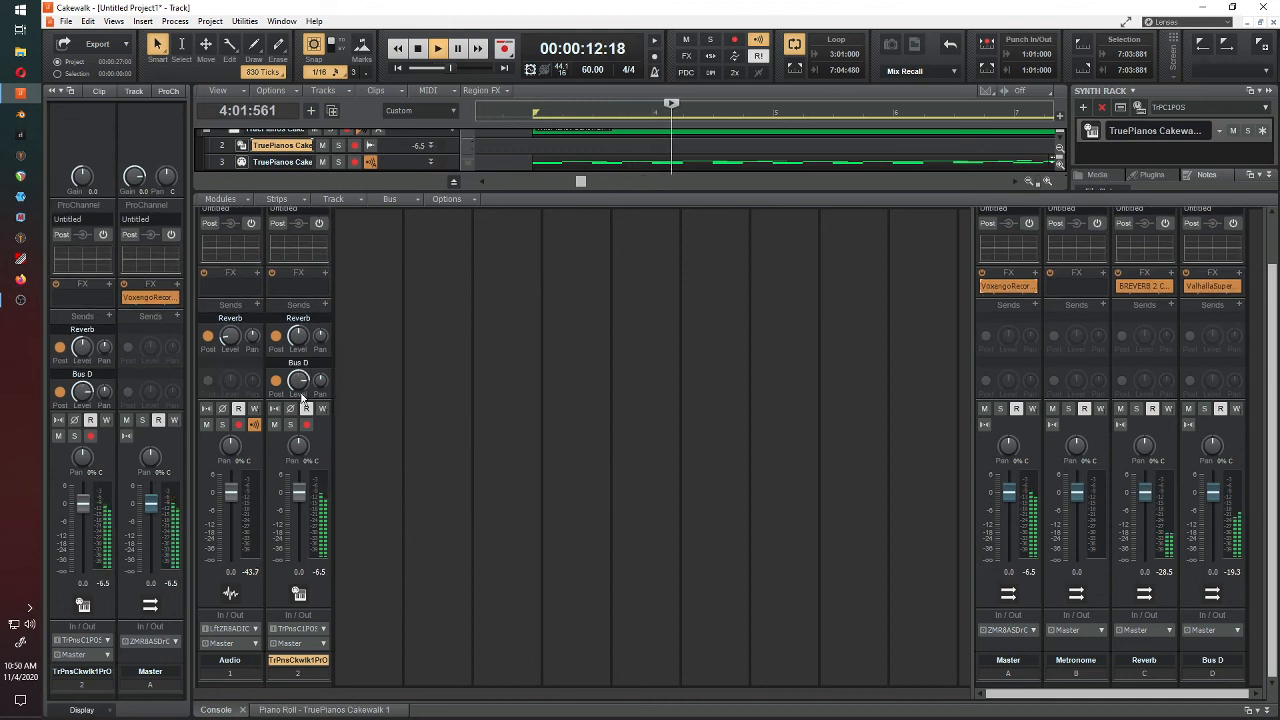
# Step: Lower the Bus D send level on the TruePianos synth track and set the loop end to 8:01:000
pyautogui.moveTo(298, 381)
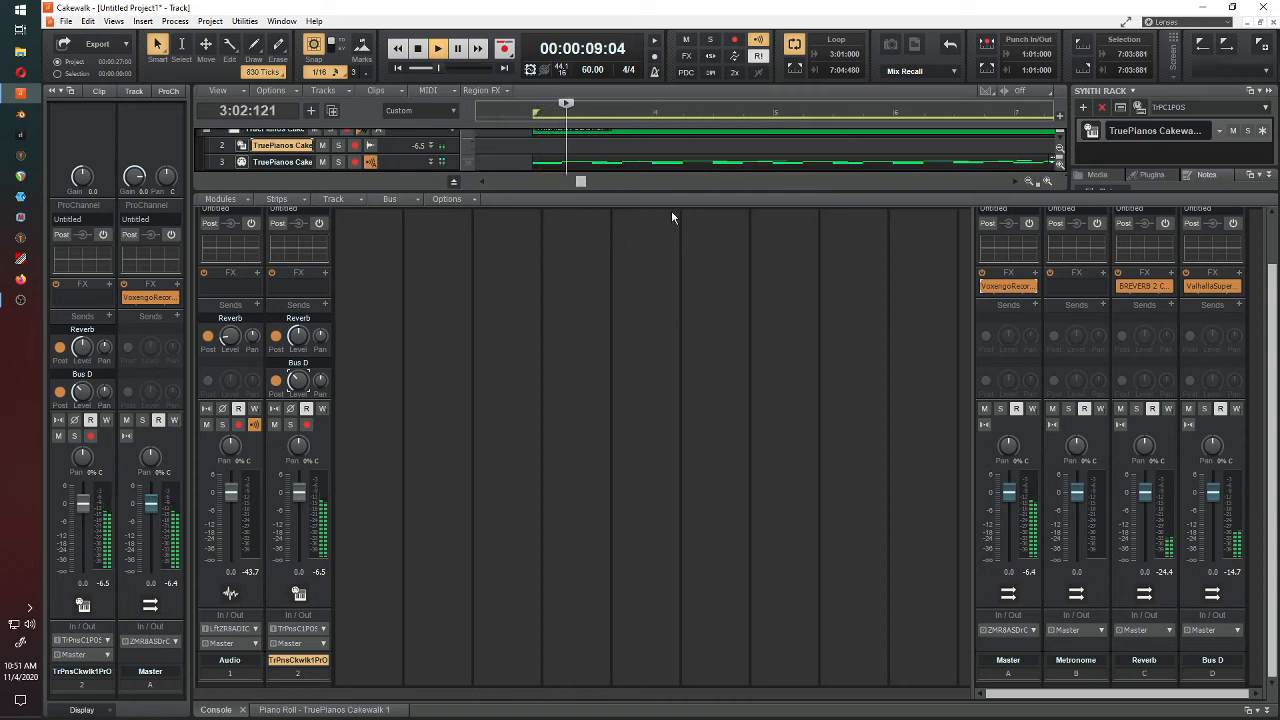
pyautogui.doubleClick(835, 70)
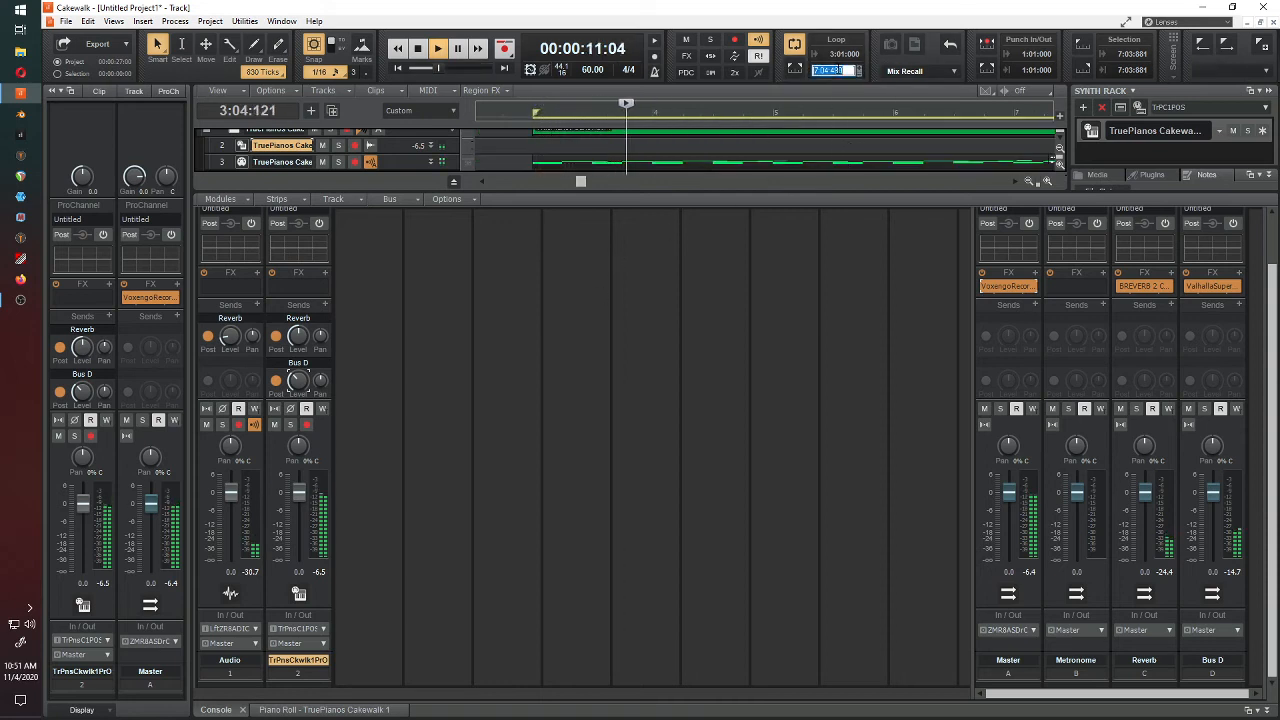
pyautogui.write('8')
pyautogui.press('Return')
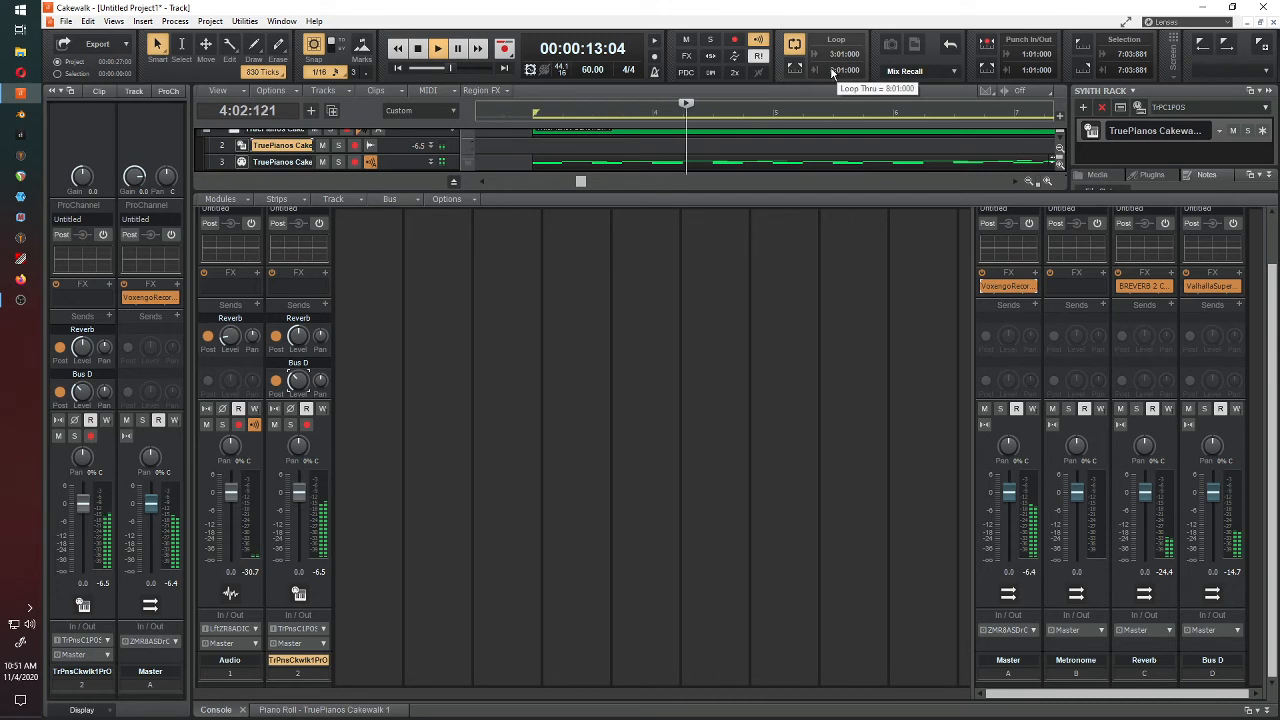
# Step: Delete the Reverb send from the TruePianos synth track and stop playback
pyautogui.click(323, 318)
pyautogui.click(340, 486)
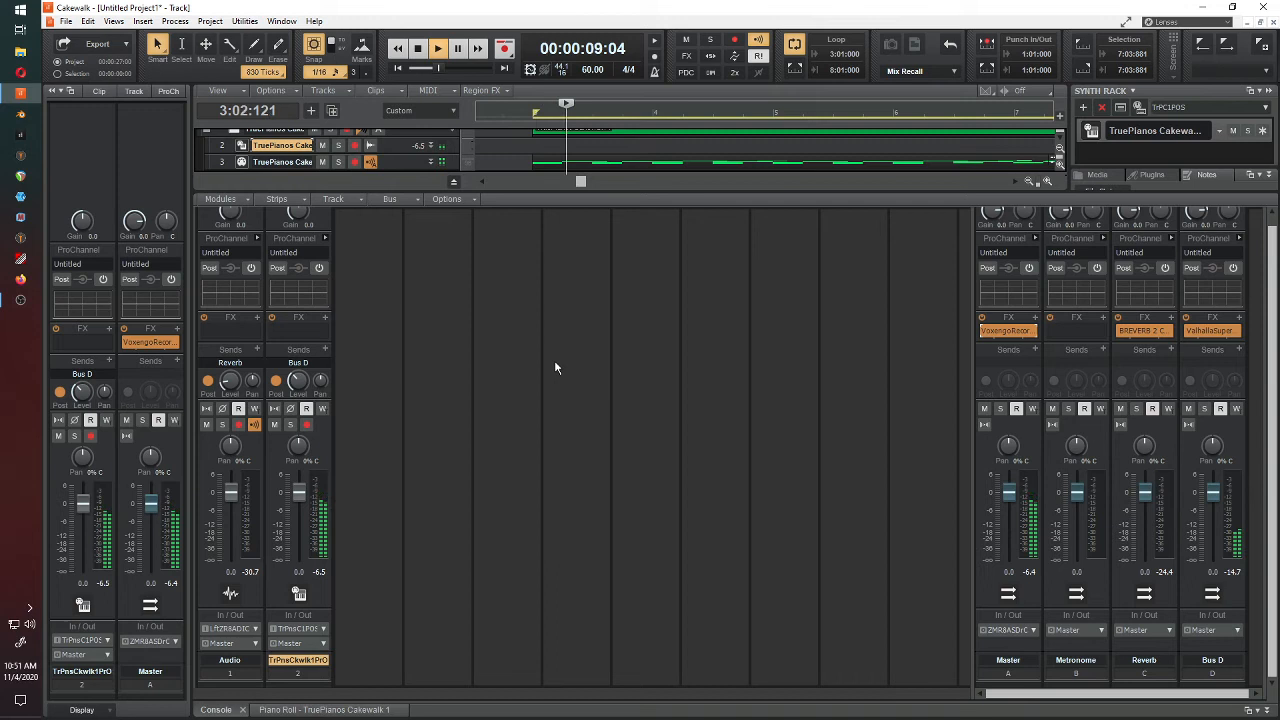
pyautogui.press('space')
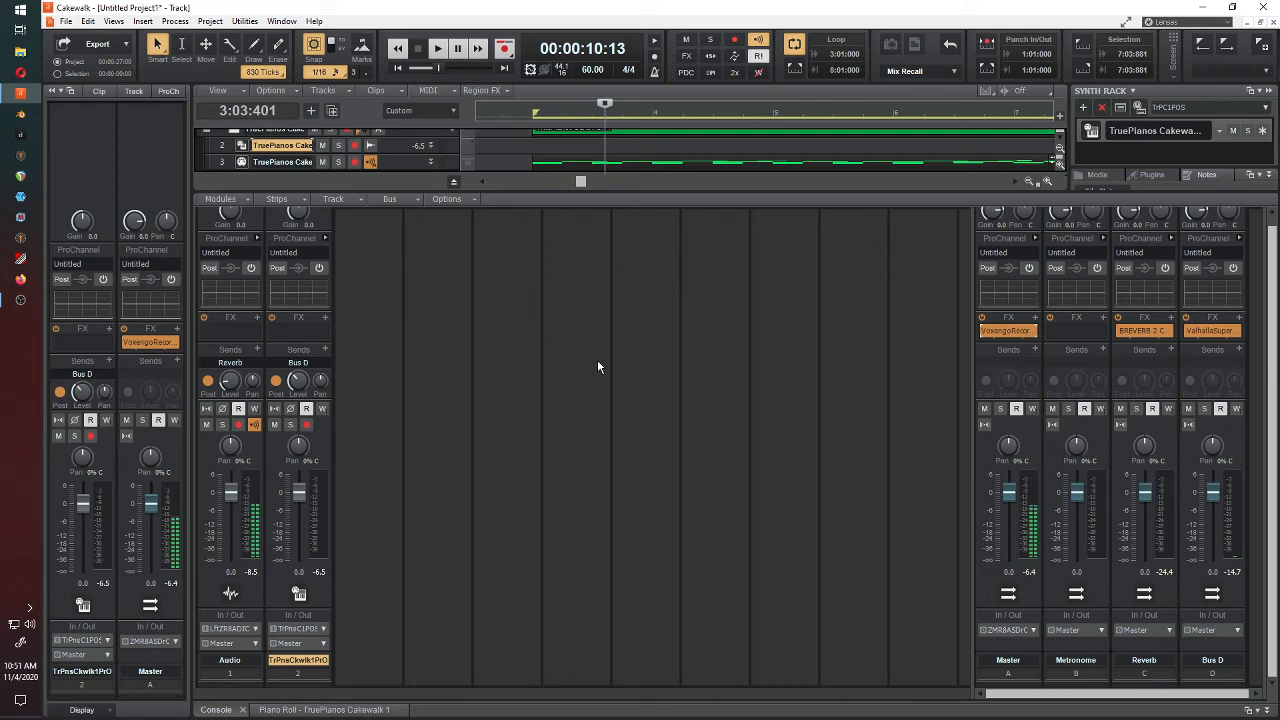
# Step: Raise the Reverb send level on the Audio track to -6.3 in the Console
pyautogui.click(338, 710)
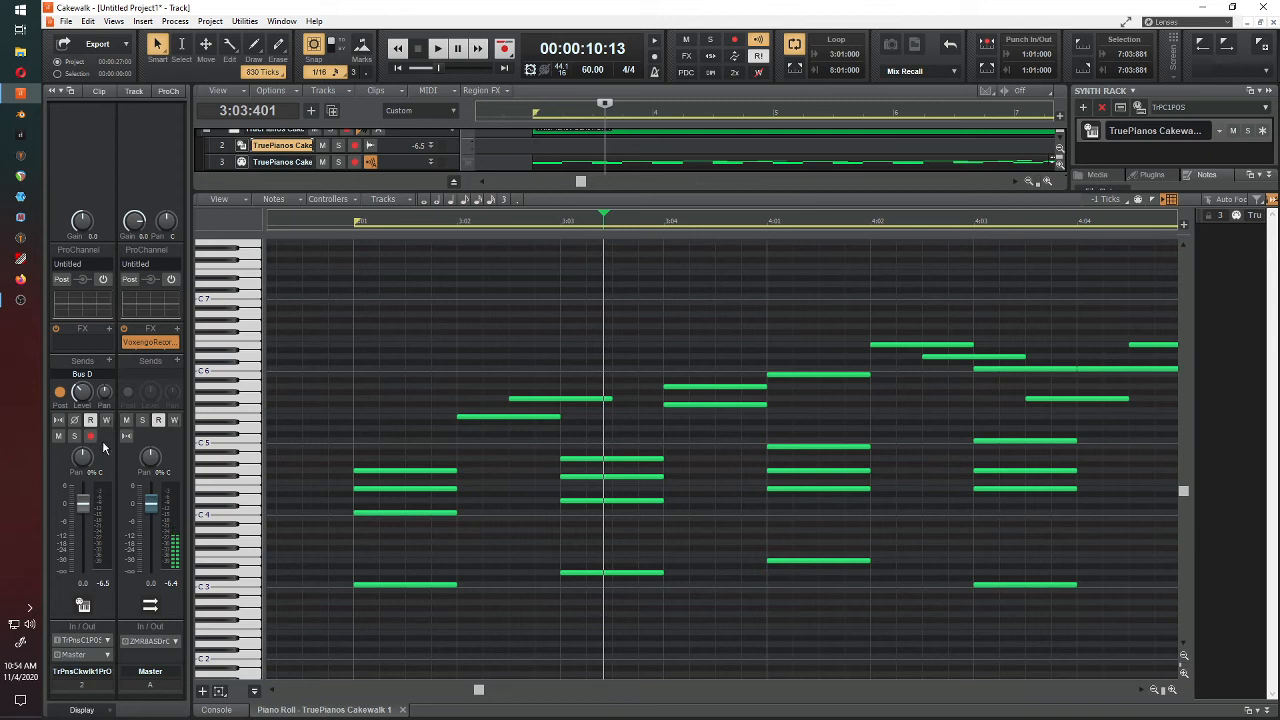
pyautogui.moveTo(77, 408)
pyautogui.click(216, 710)
pyautogui.moveTo(233, 390)
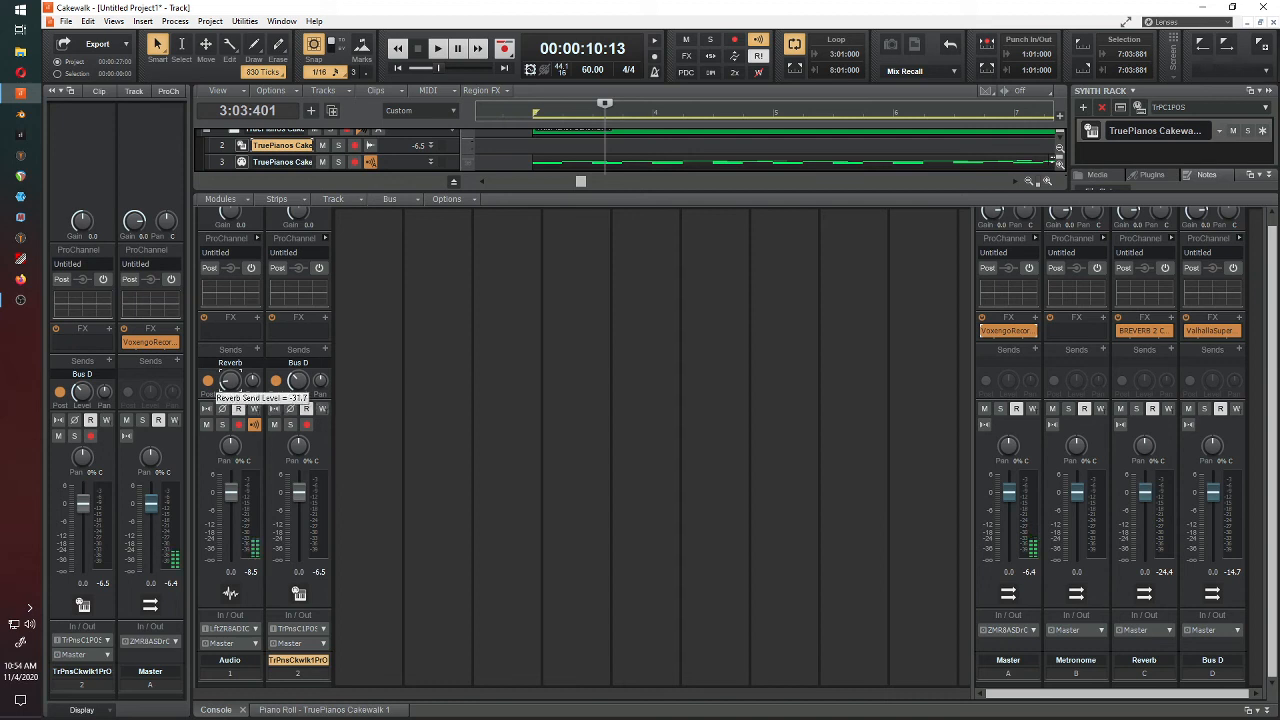
pyautogui.moveTo(231, 382); pyautogui.dragTo(231, 374)
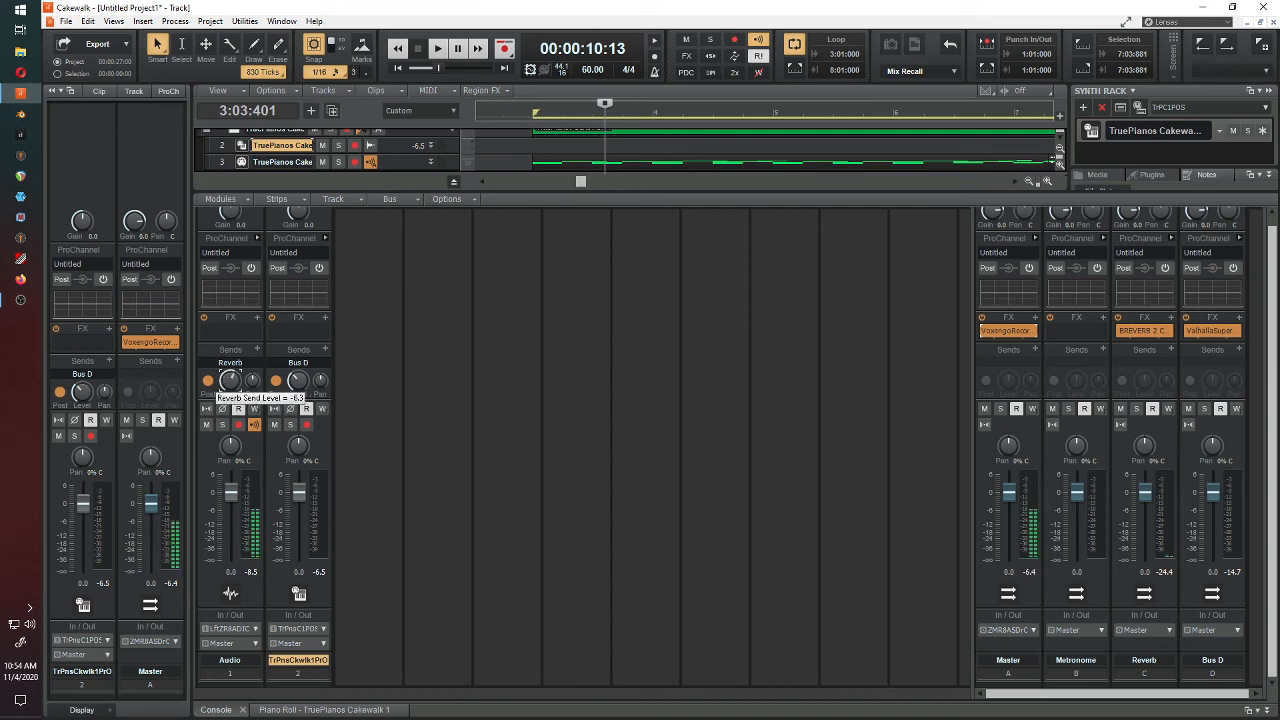
# Step: Play the piano progression in the Piano Roll and examine the notes at its end
pyautogui.click(282, 709)
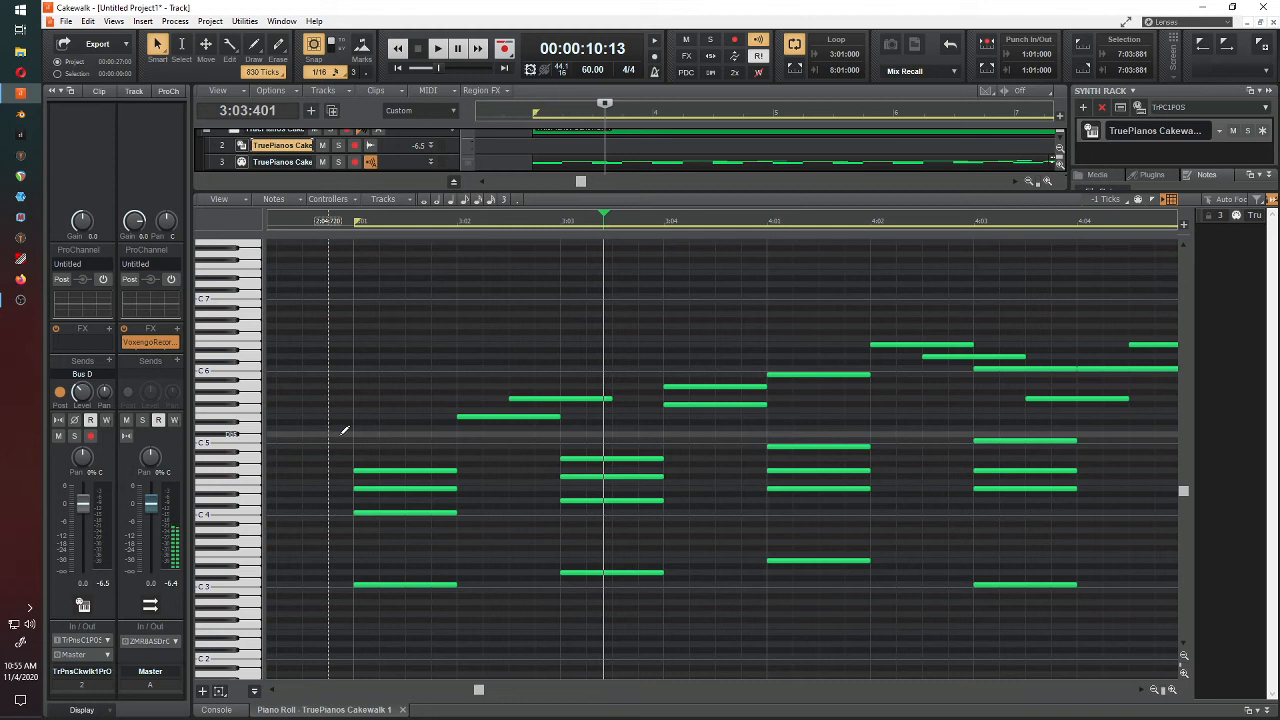
pyautogui.press('space')
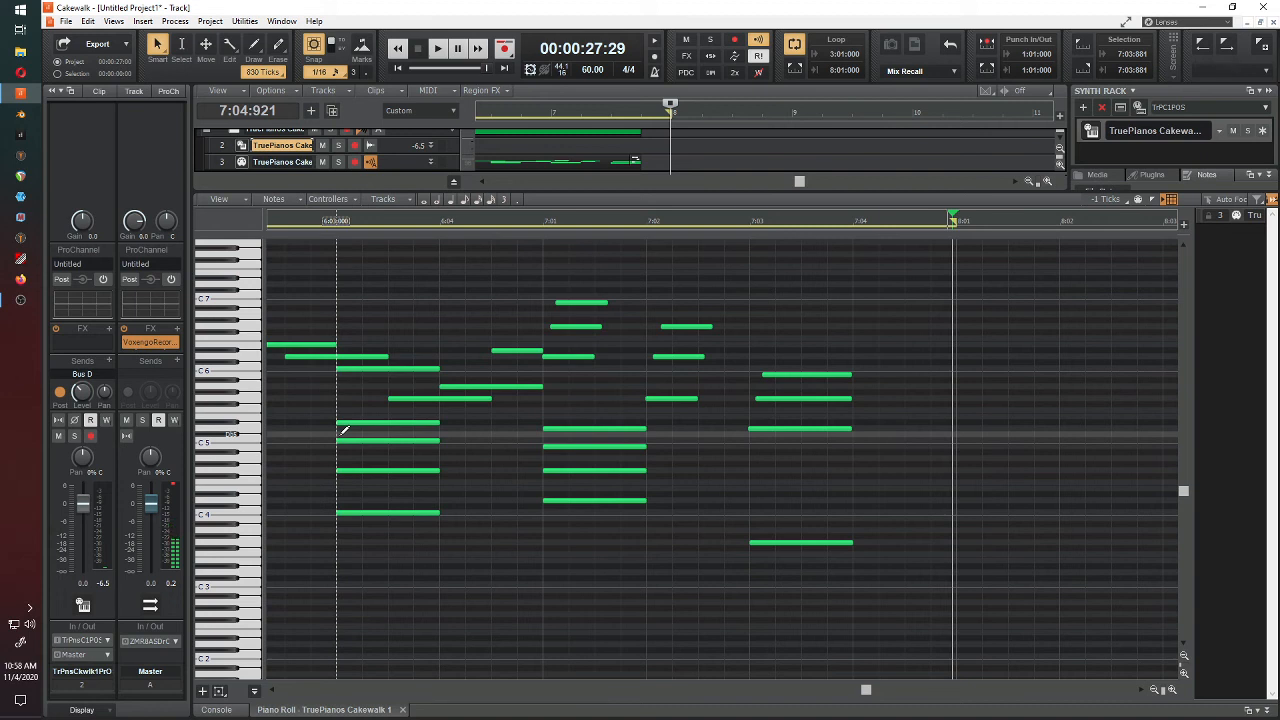
pyautogui.scroll(2, 756, 533)
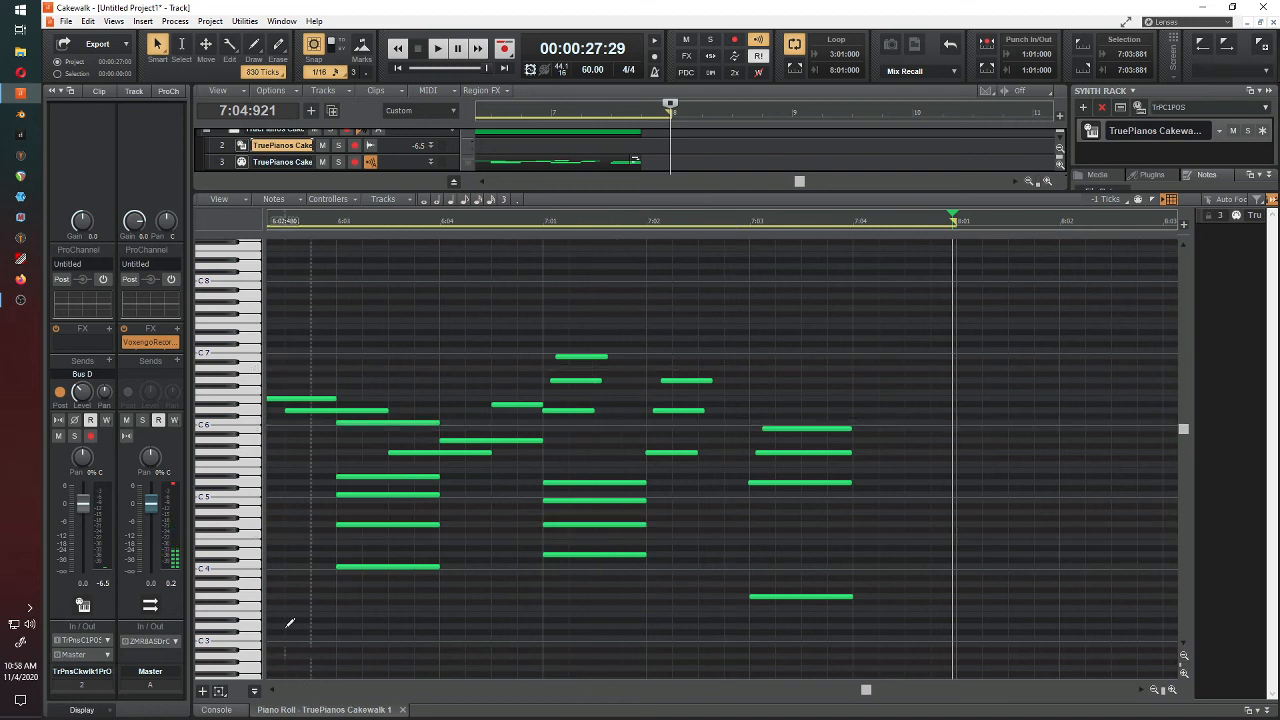
pyautogui.scroll(1, 305, 315)
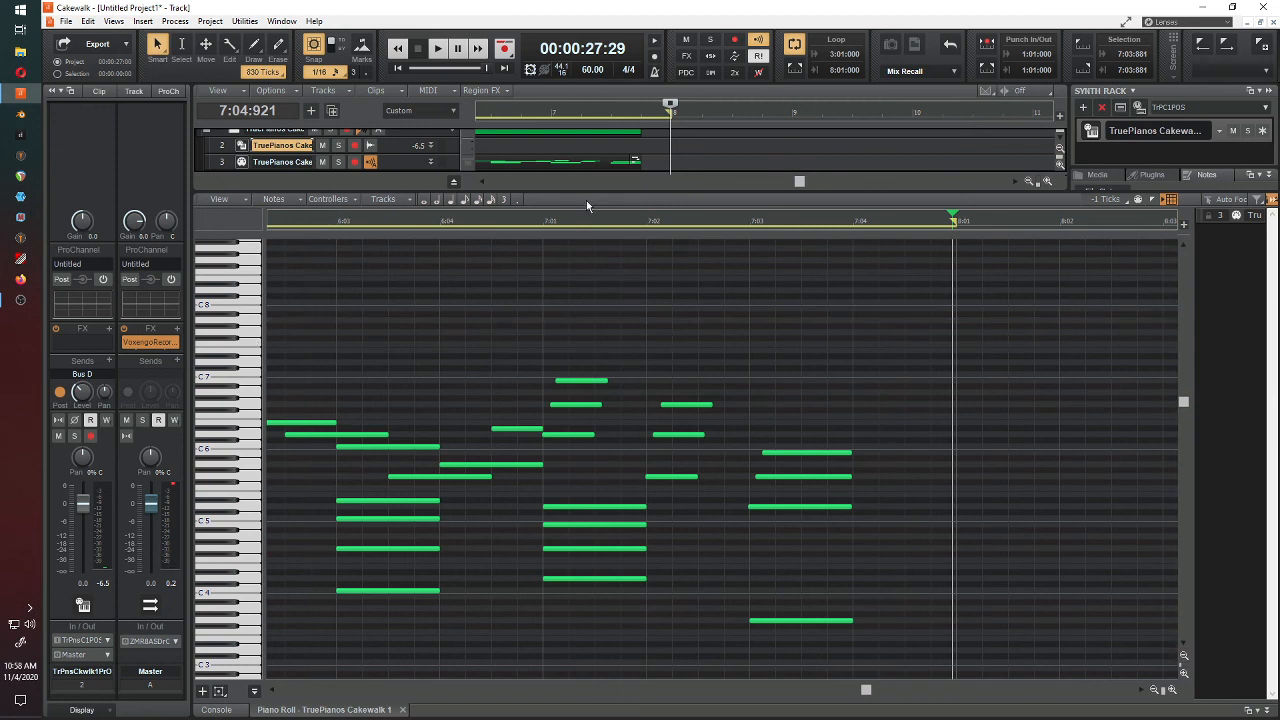
# Step: Enlarge the Audio track with all track controls shown, and set its Reverb send level to -27.4
pyautogui.moveTo(586, 191); pyautogui.dragTo(580, 395)
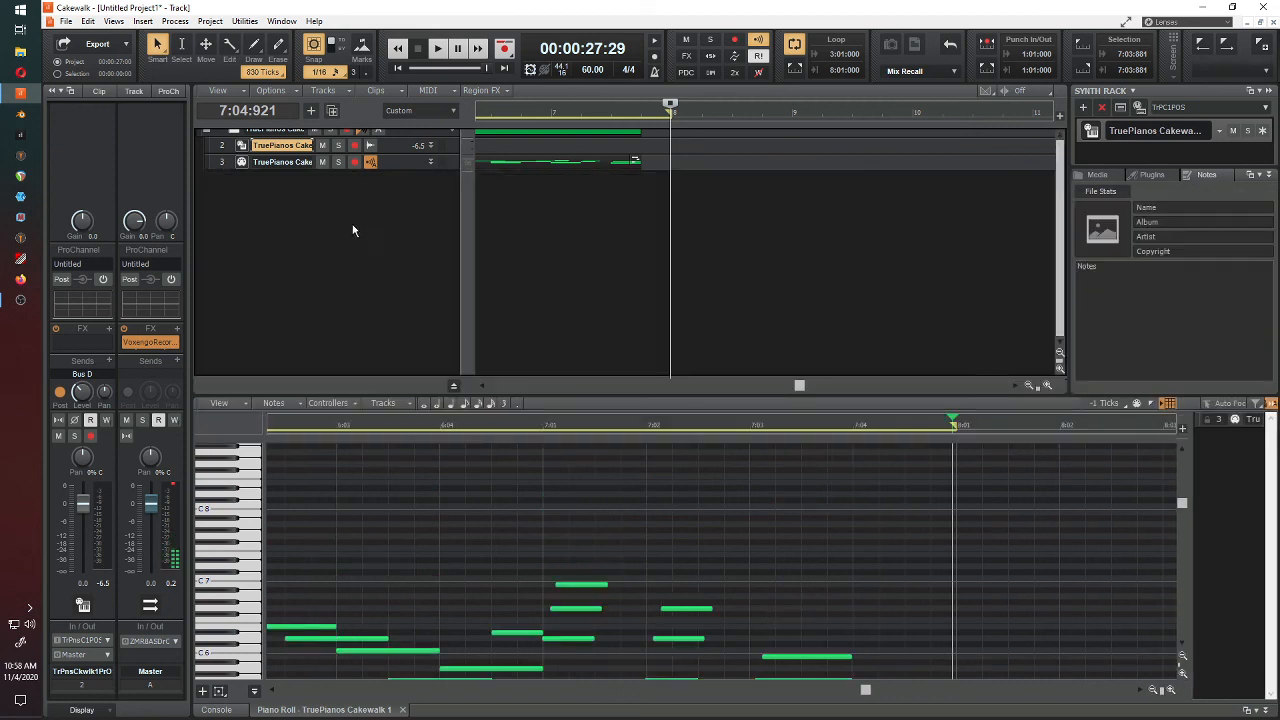
pyautogui.scroll(2, 352, 230)
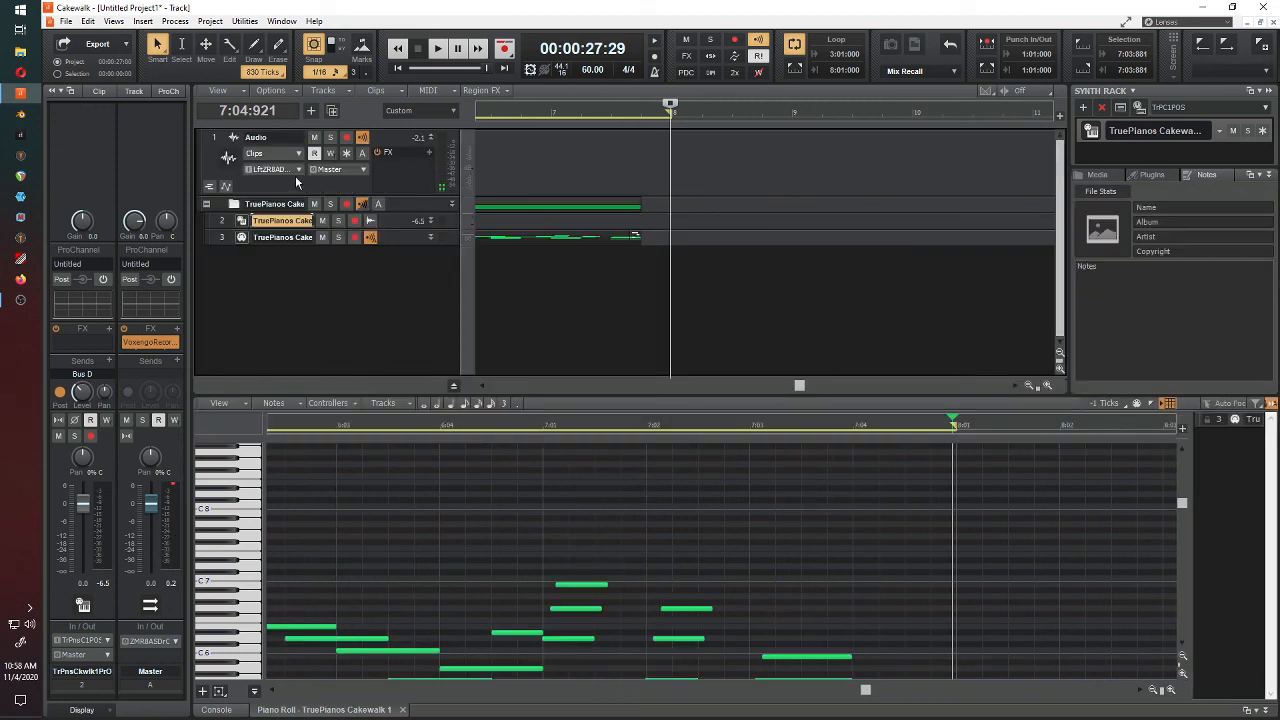
pyautogui.click(414, 111)
pyautogui.click(416, 128)
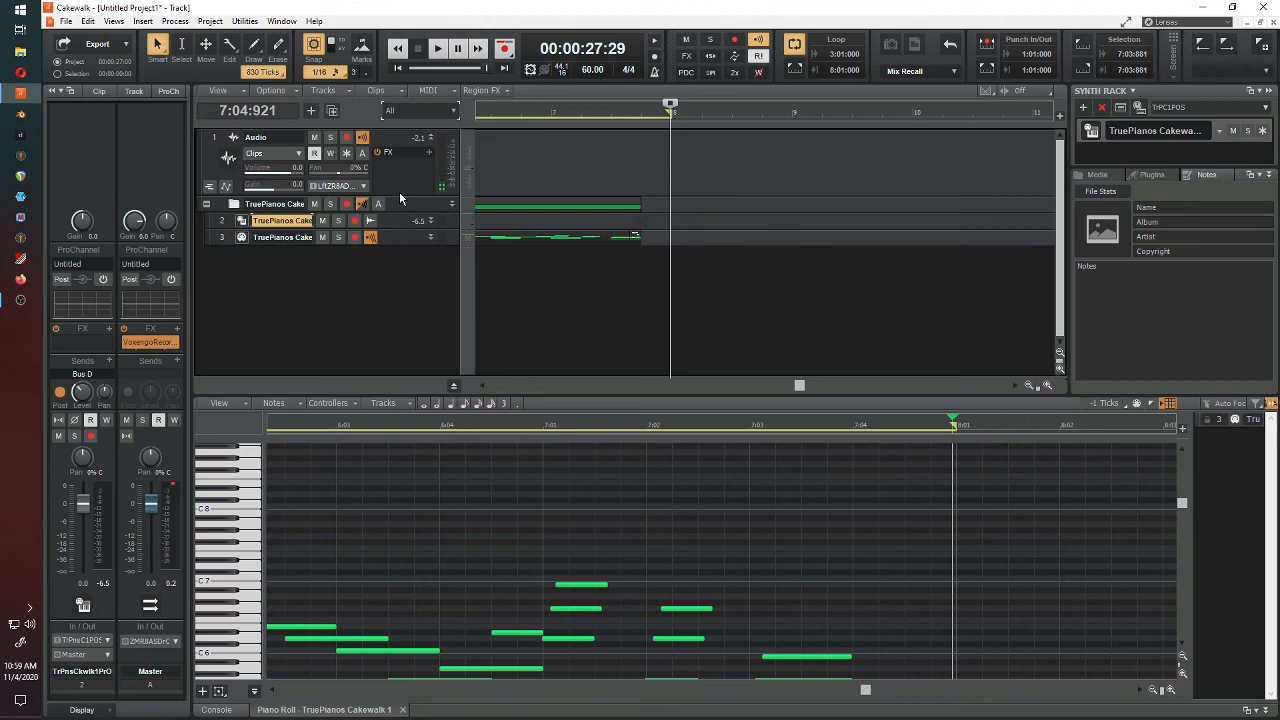
pyautogui.moveTo(399, 194); pyautogui.dragTo(396, 252)
pyautogui.moveTo(282, 237)
pyautogui.mouseDown()
pyautogui.moveTo(262, 238)
pyautogui.moveTo(282, 237)
pyautogui.mouseUp()
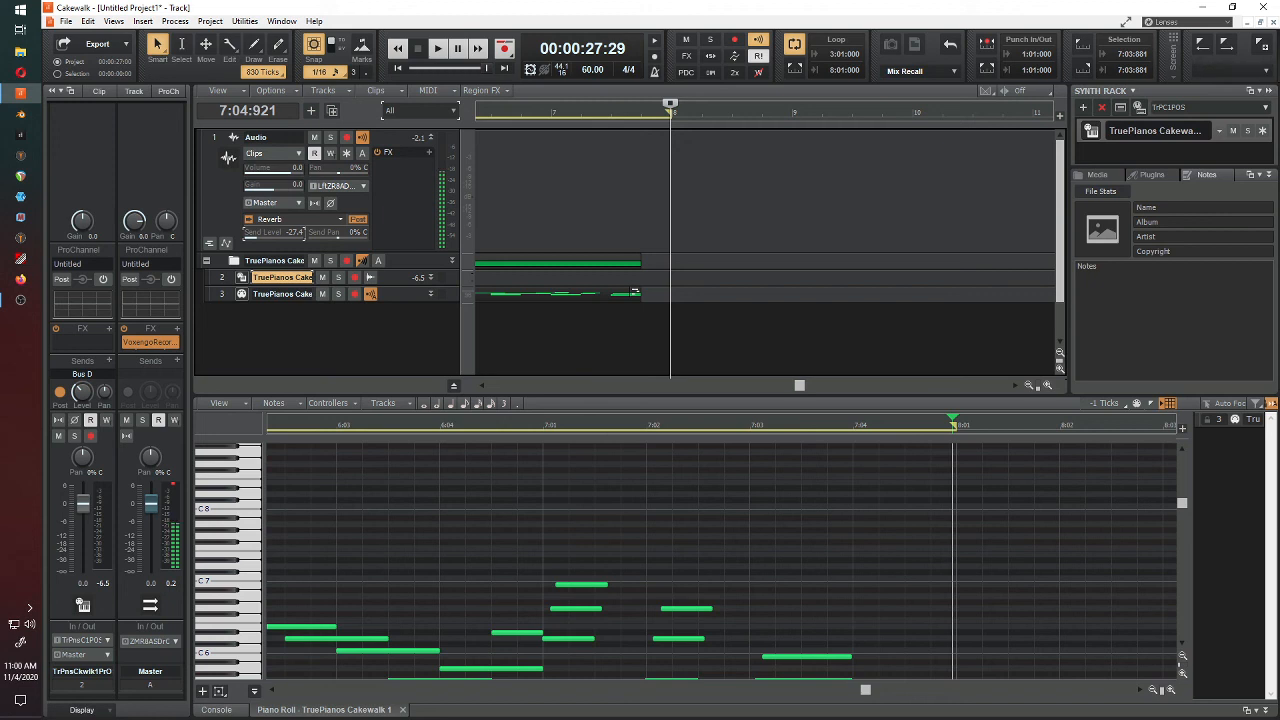
# Step: Insert the Dynamic Guitars soft synth and create its tracks
pyautogui.click(1086, 110)
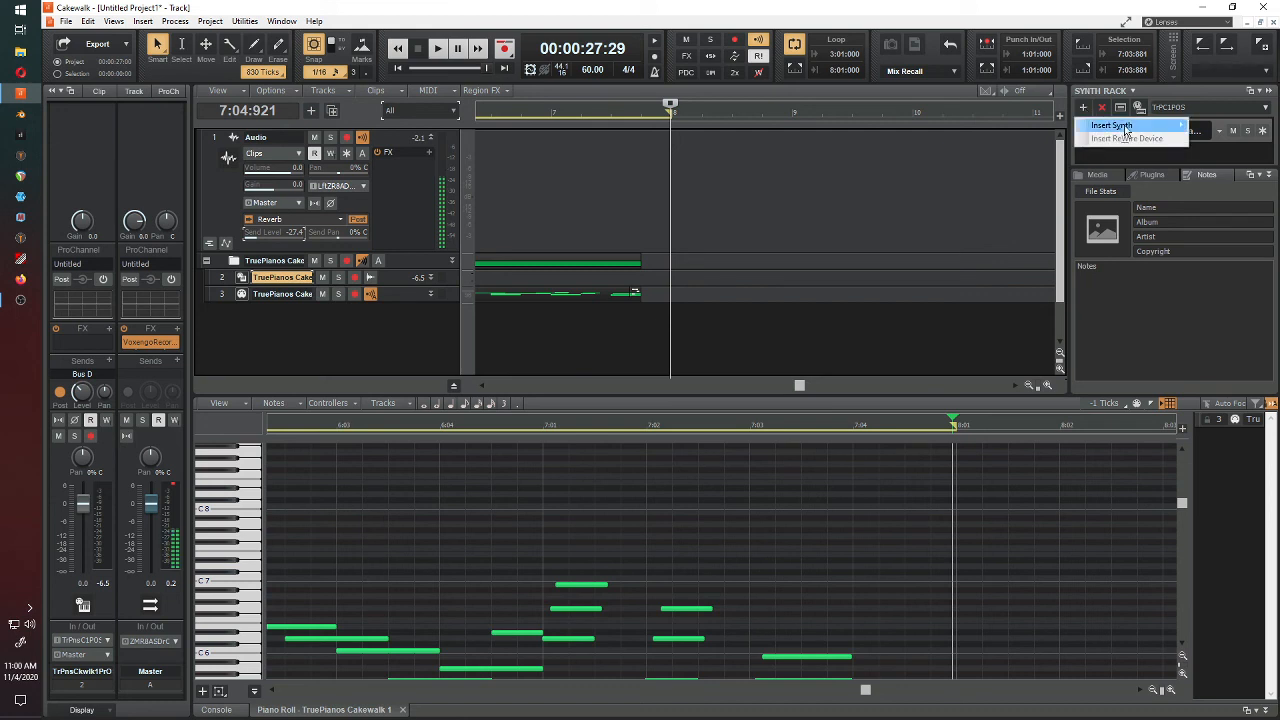
pyautogui.moveTo(1128, 126)
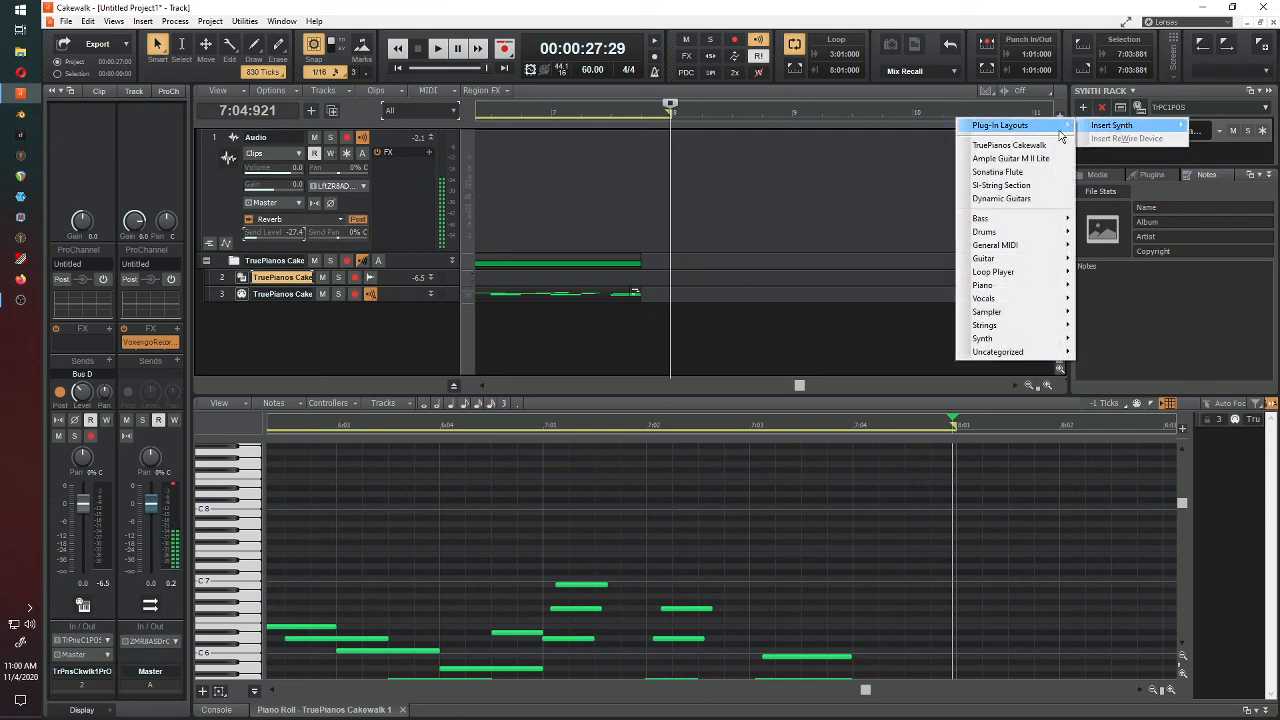
pyautogui.click(1019, 205)
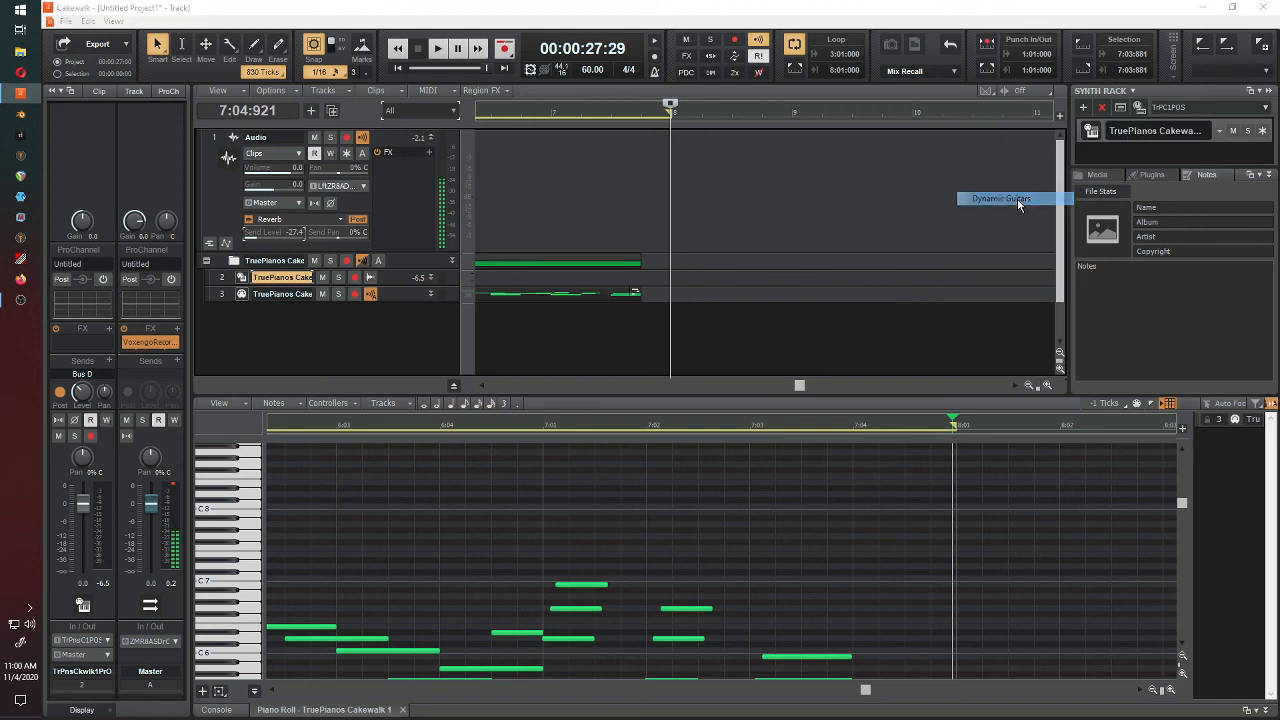
pyautogui.click(791, 274)
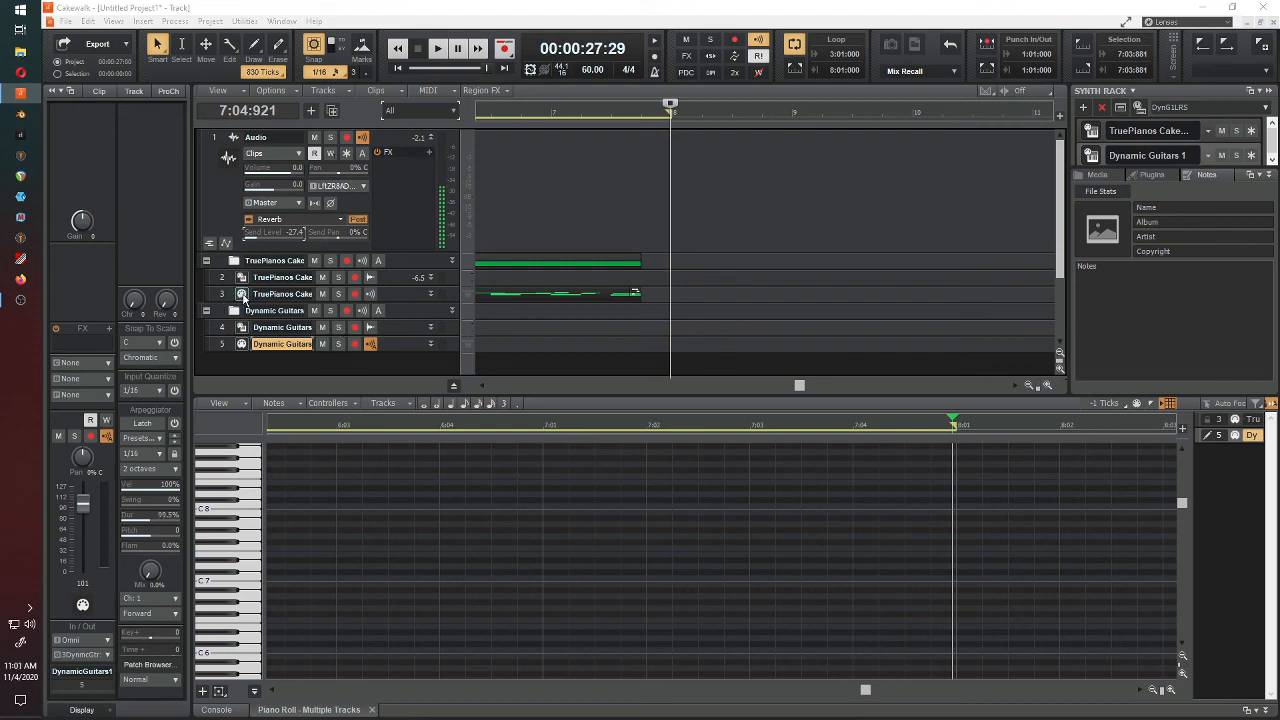
# Step: Expand the TruePianos MIDI track and route its output to Dynamic Guitars 1
pyautogui.click(290, 294)
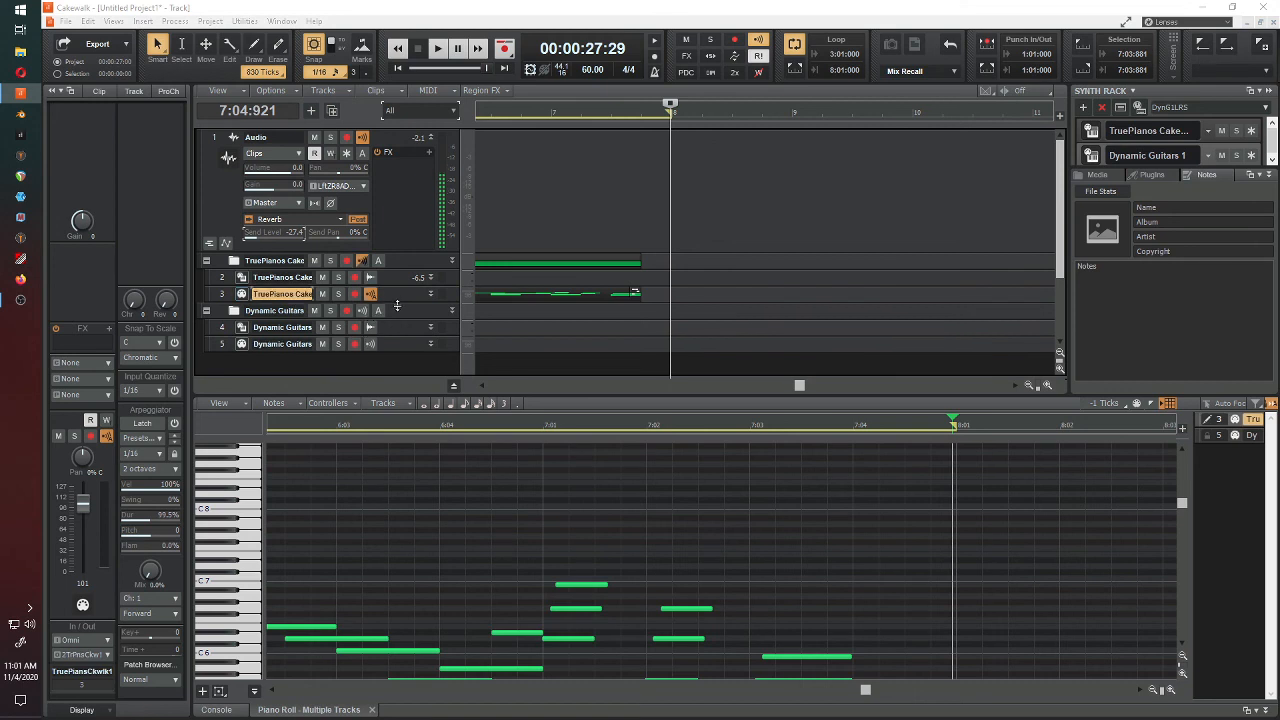
pyautogui.moveTo(396, 306); pyautogui.dragTo(375, 372)
pyautogui.scroll(-3, 357, 334)
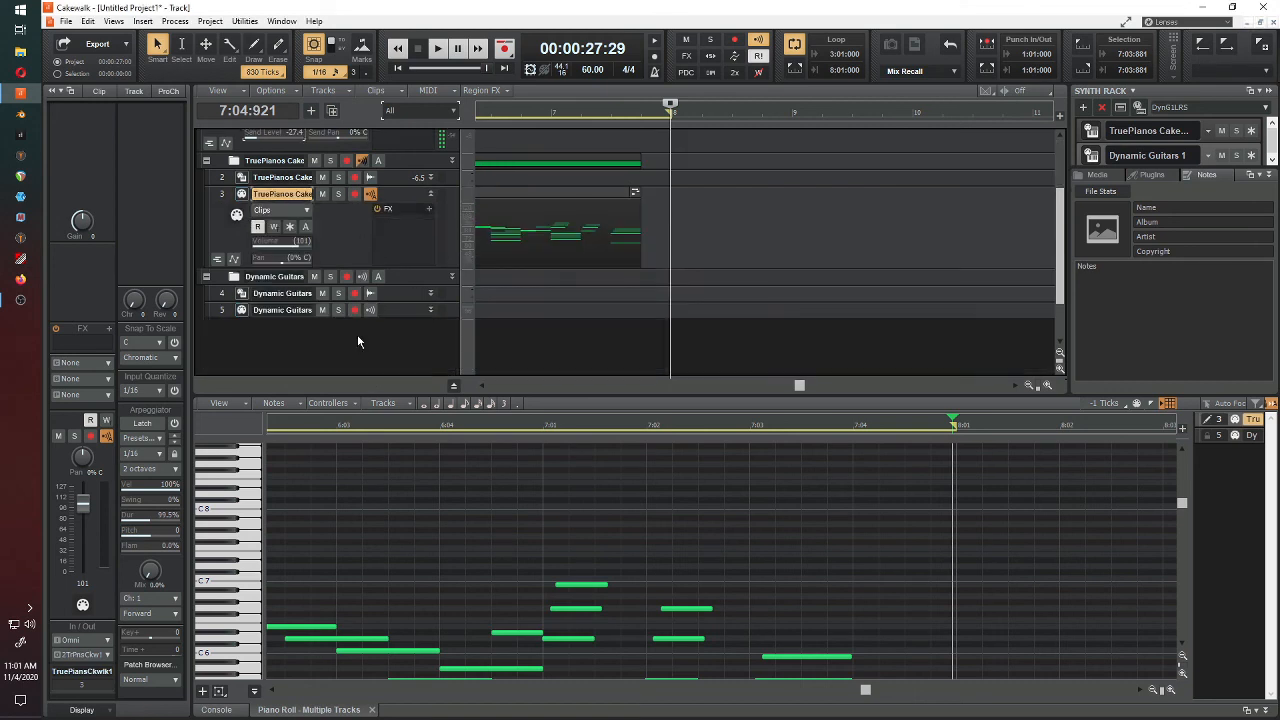
pyautogui.moveTo(407, 269); pyautogui.dragTo(394, 342)
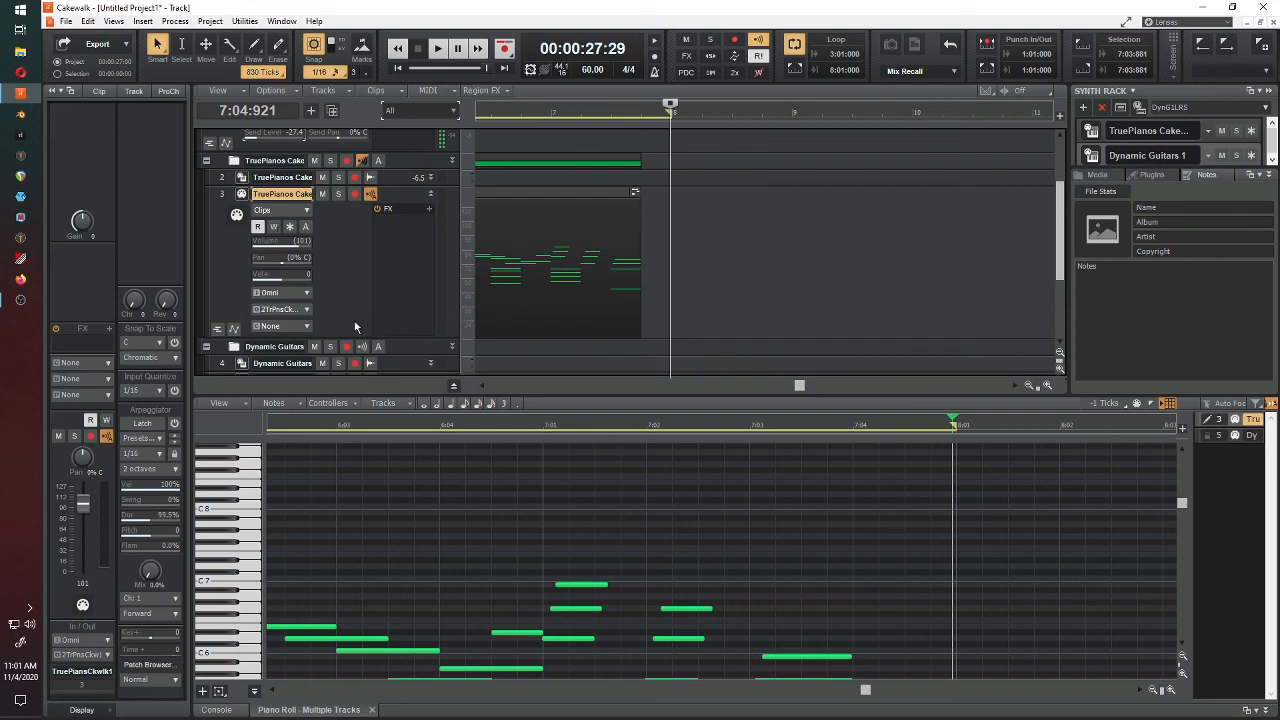
pyautogui.click(302, 313)
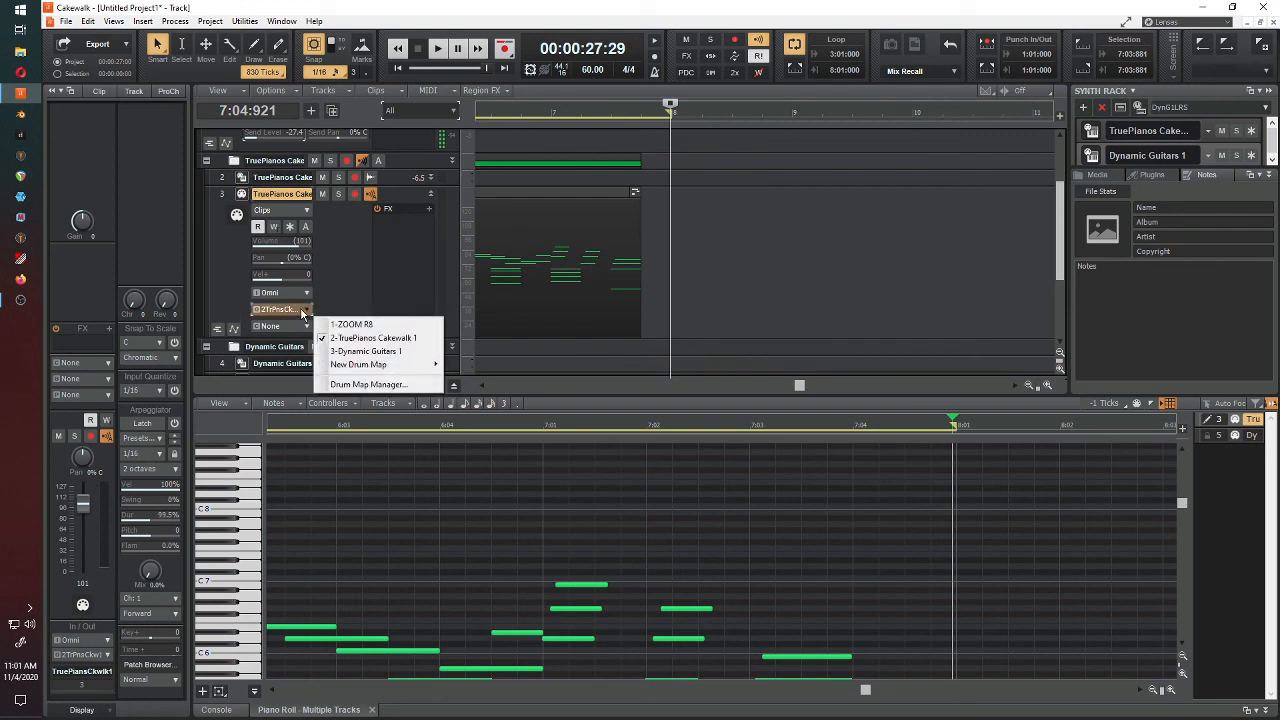
pyautogui.click(366, 351)
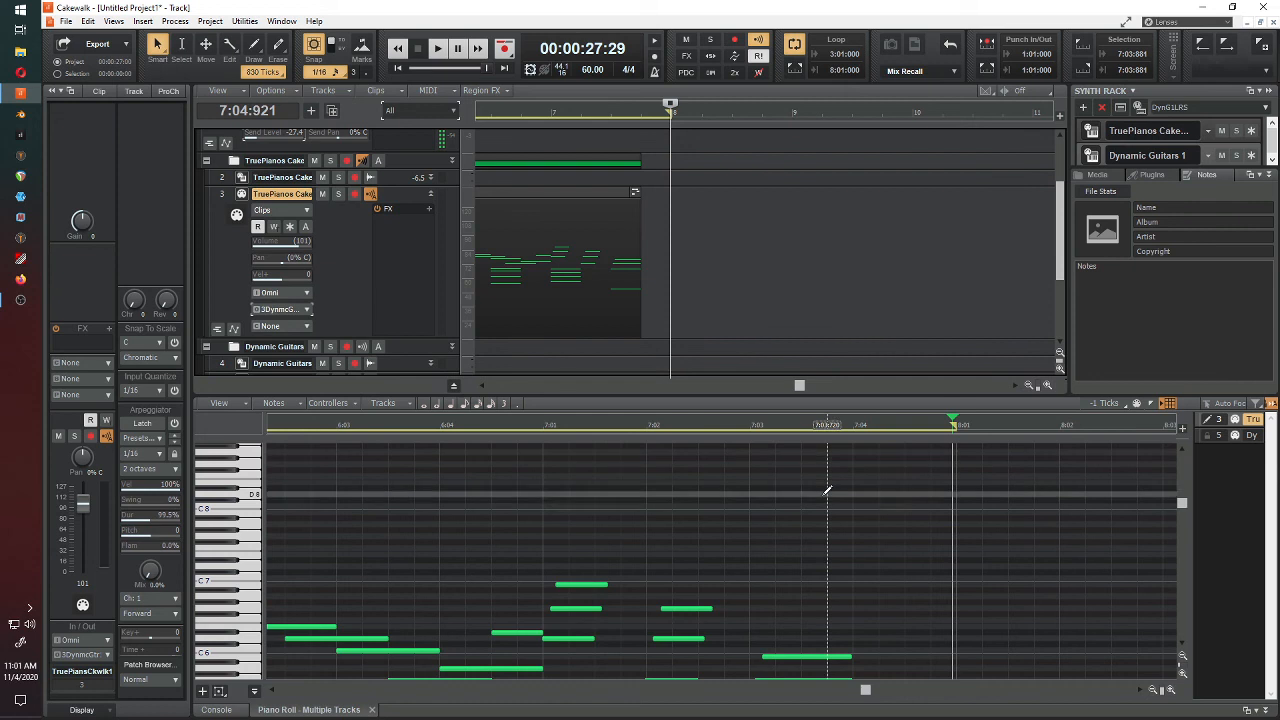
# Step: Review the closing notes in the Piano Roll and play the progression with the guitar synth
pyautogui.scroll(-5, 780, 480)
pyautogui.scroll(-4, 772, 500)
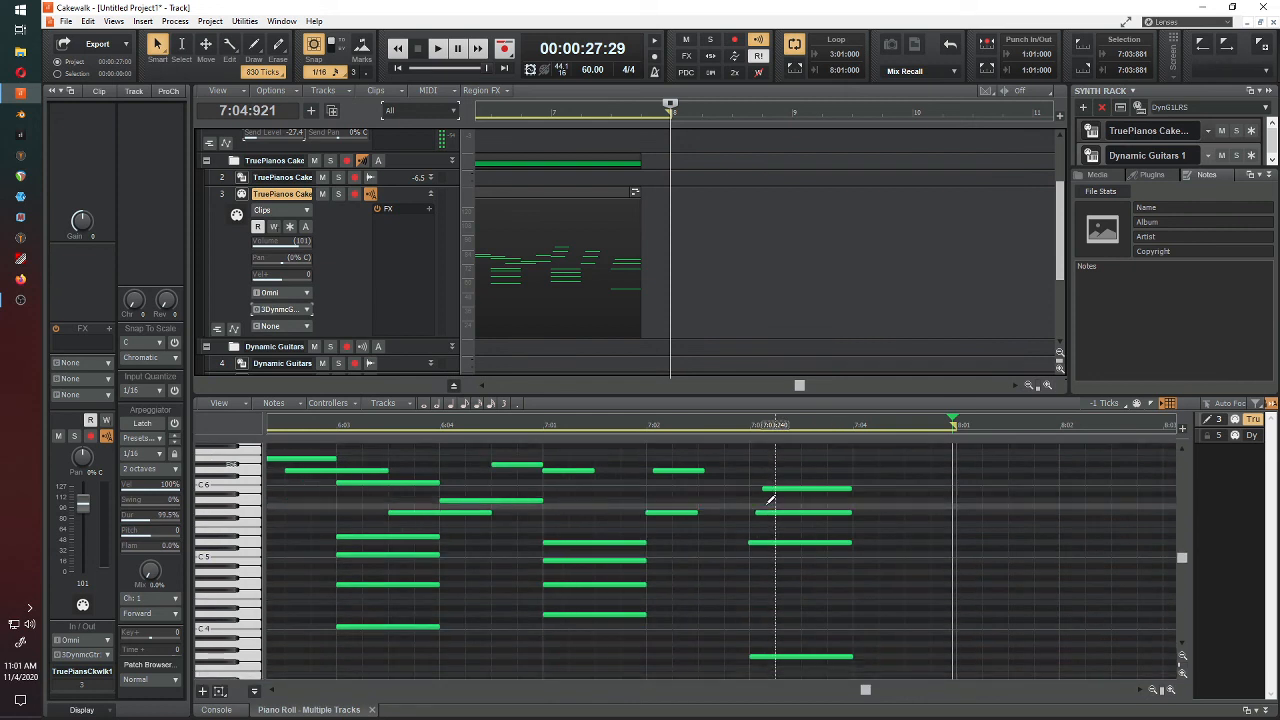
pyautogui.scroll(-2, 764, 503)
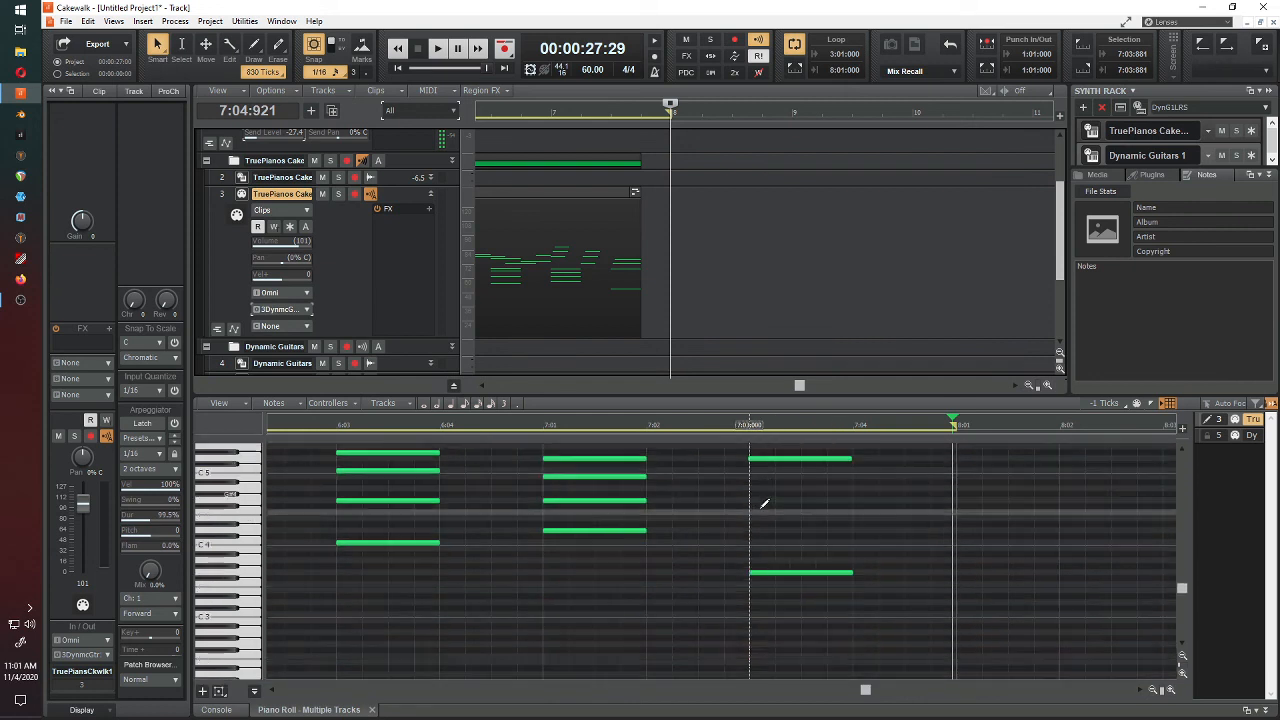
pyautogui.scroll(4, 764, 503)
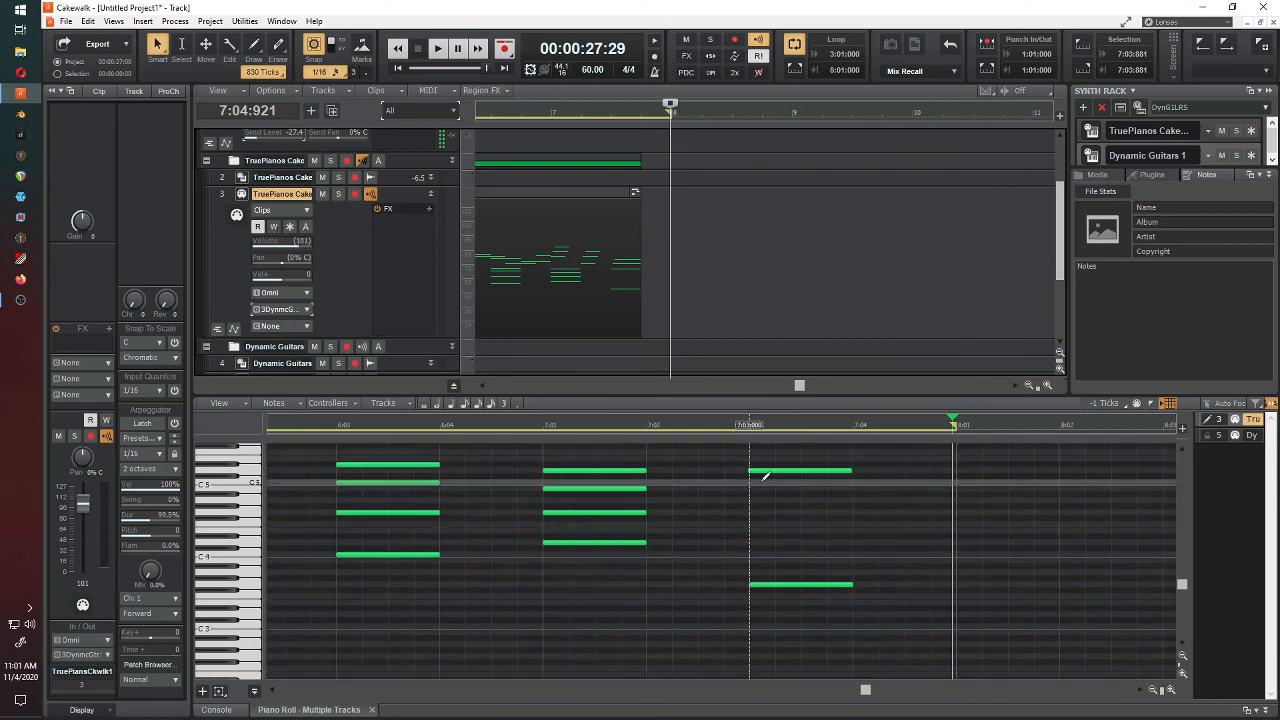
pyautogui.scroll(2, 560, 300)
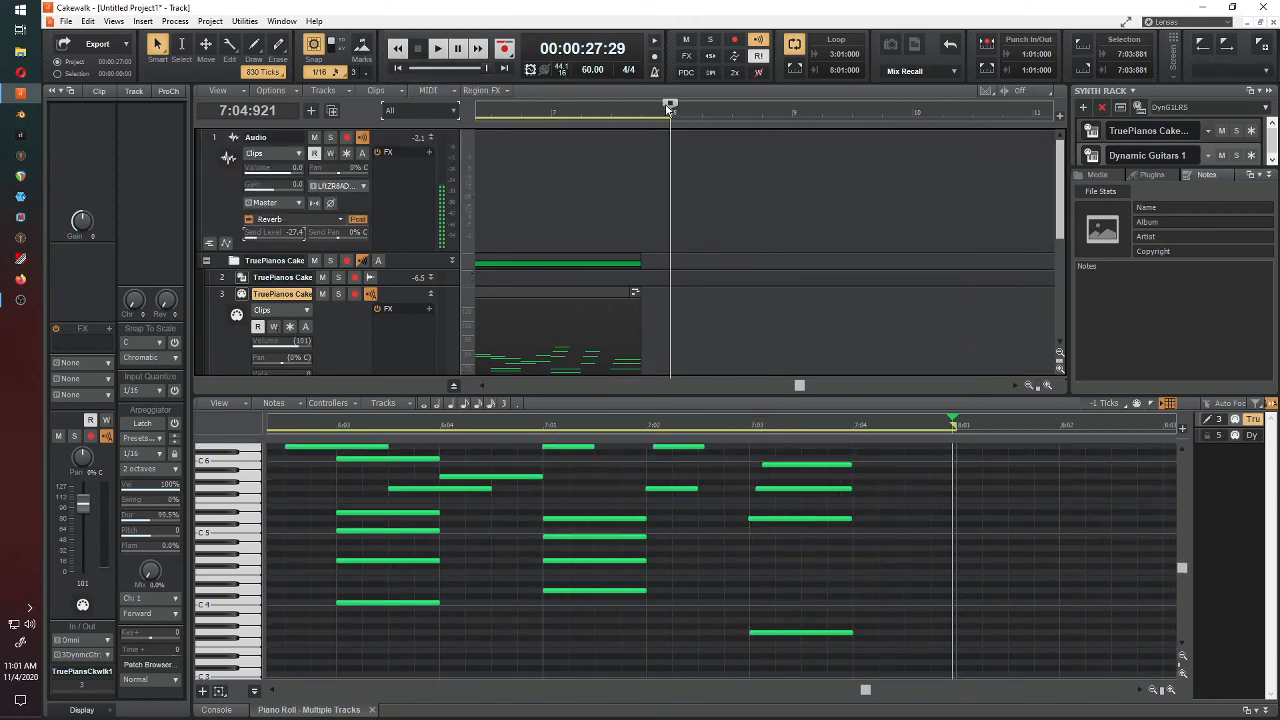
pyautogui.press('space')
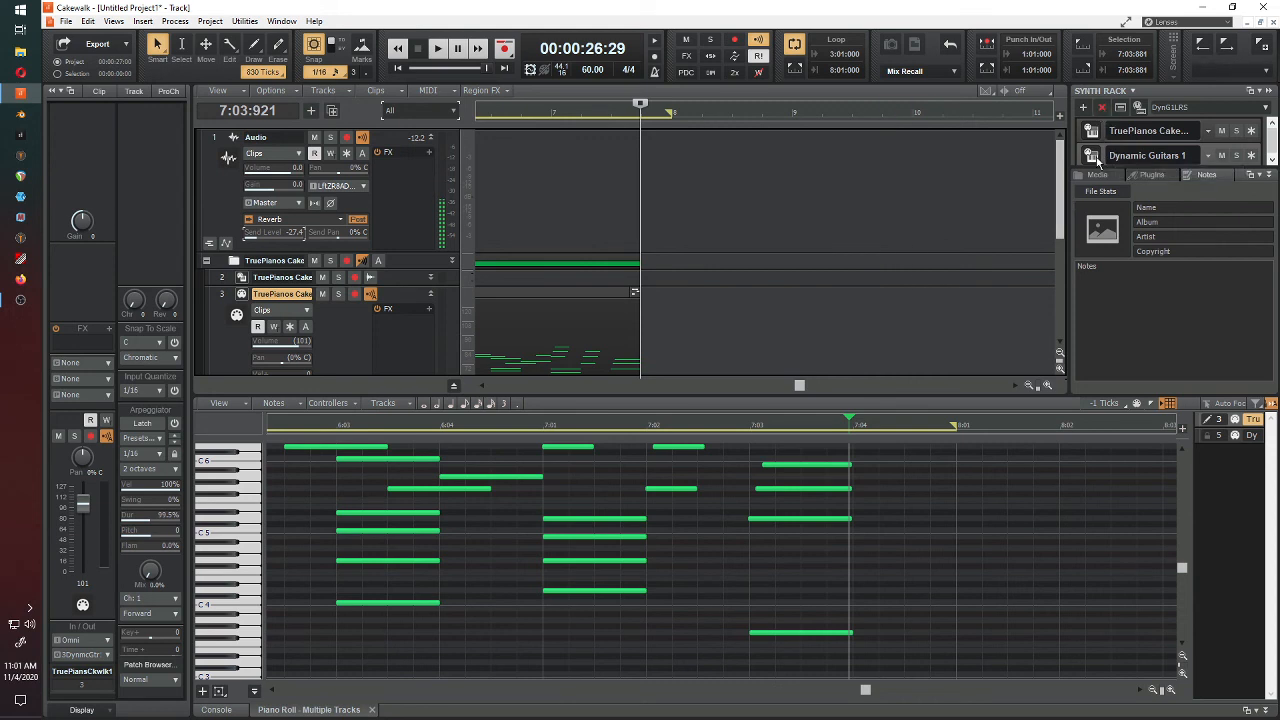
# Step: Delete the Dynamic Guitars 1 synth from the project while keeping its associated tracks
pyautogui.click(1103, 107)
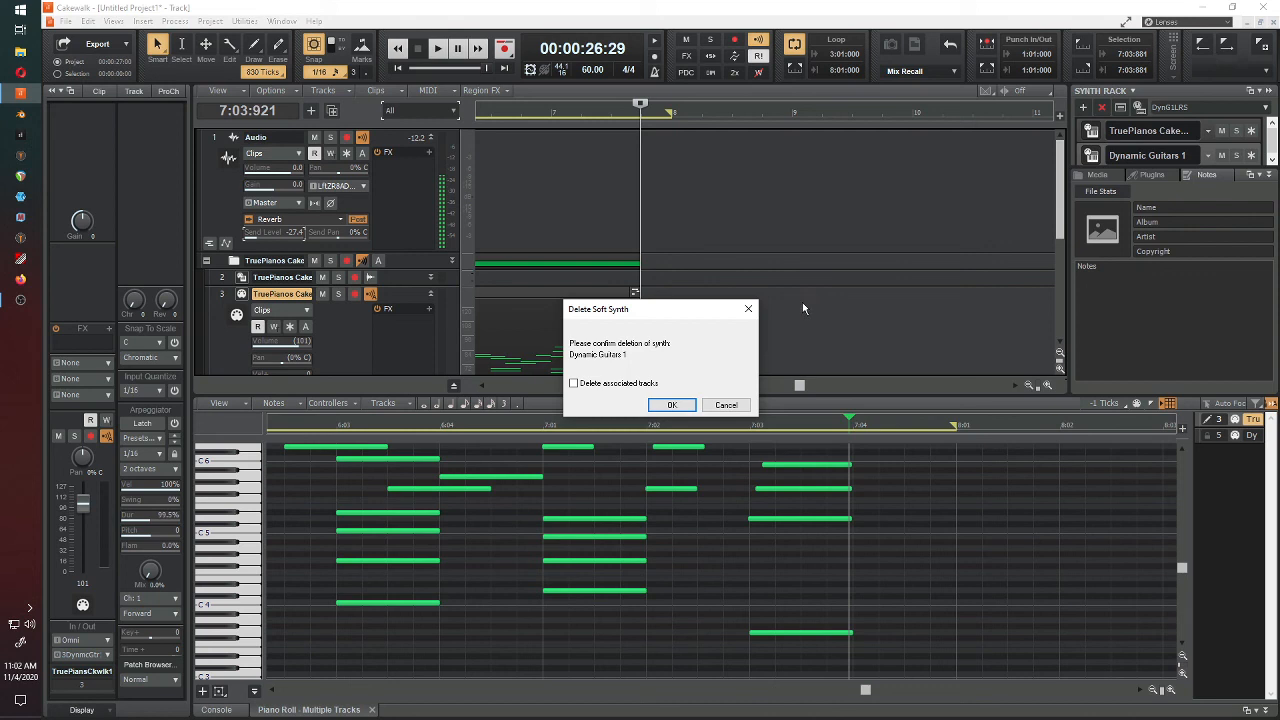
pyautogui.click(670, 405)
# Step: Insert the Dimension Pro soft synth with a MIDI source, synth track folder and first synth audio output
pyautogui.click(1084, 108)
pyautogui.moveTo(1108, 130)
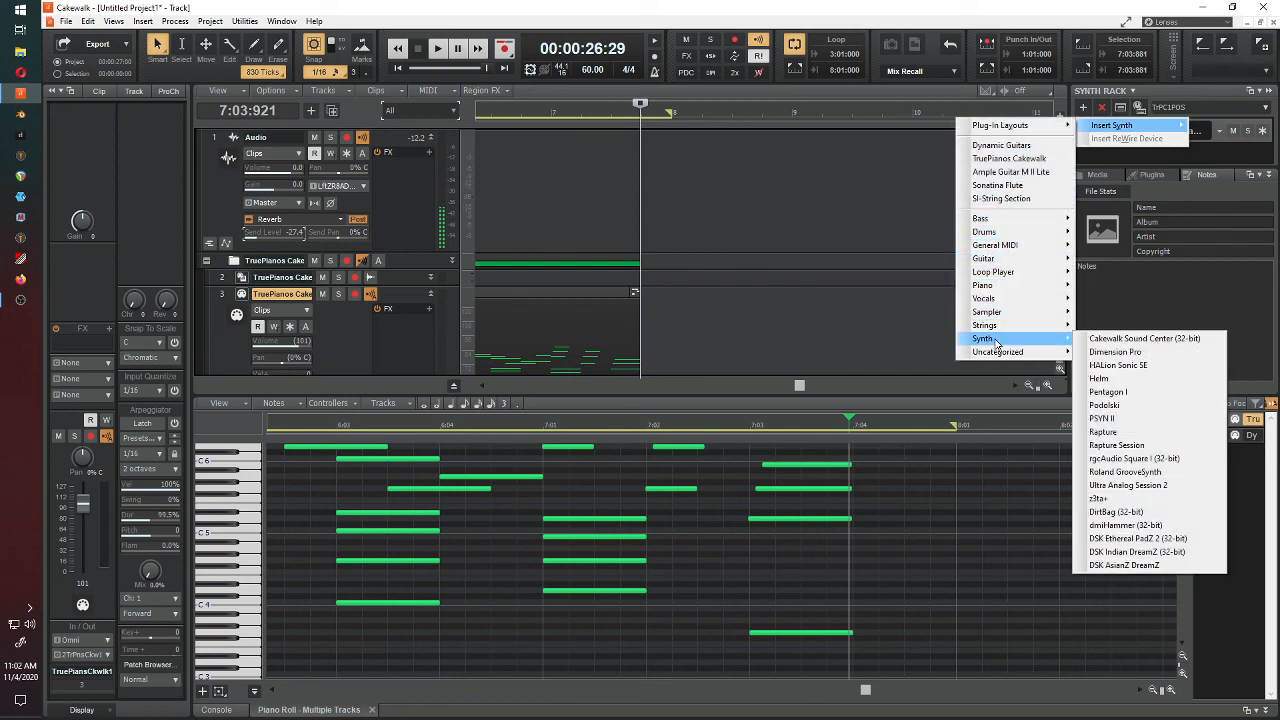
pyautogui.click(999, 343)
pyautogui.click(1130, 350)
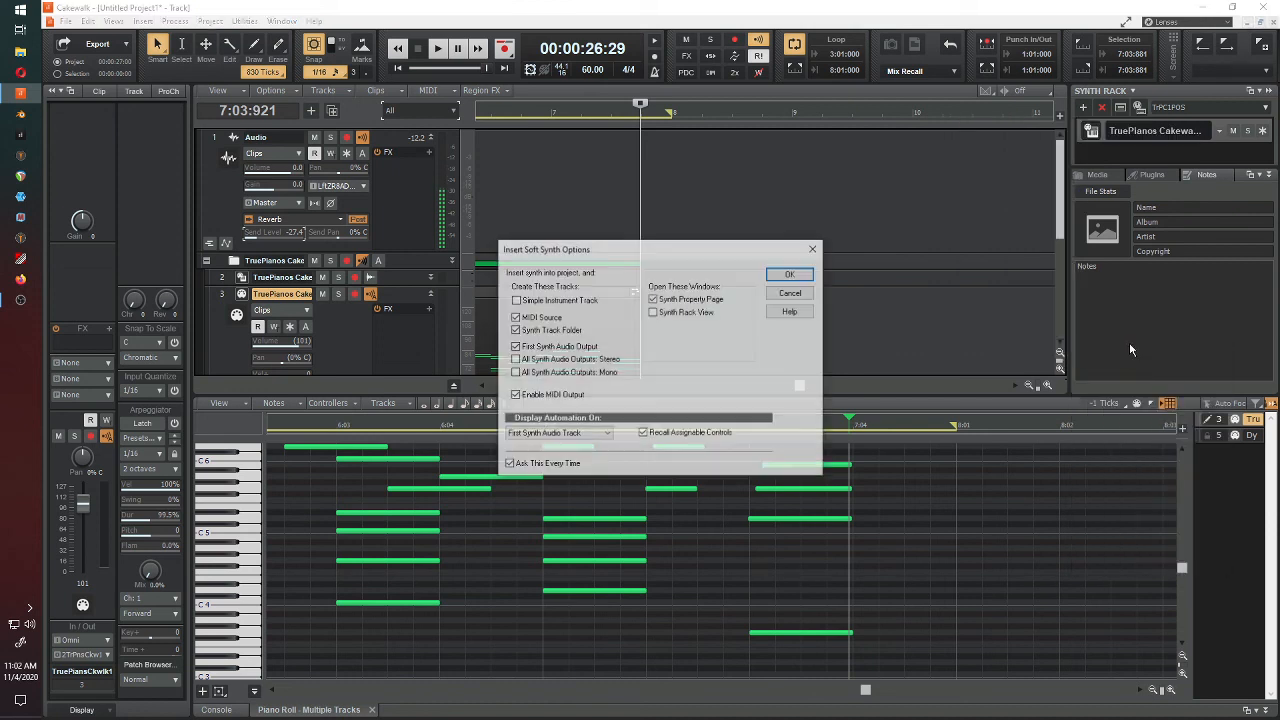
pyautogui.click(790, 275)
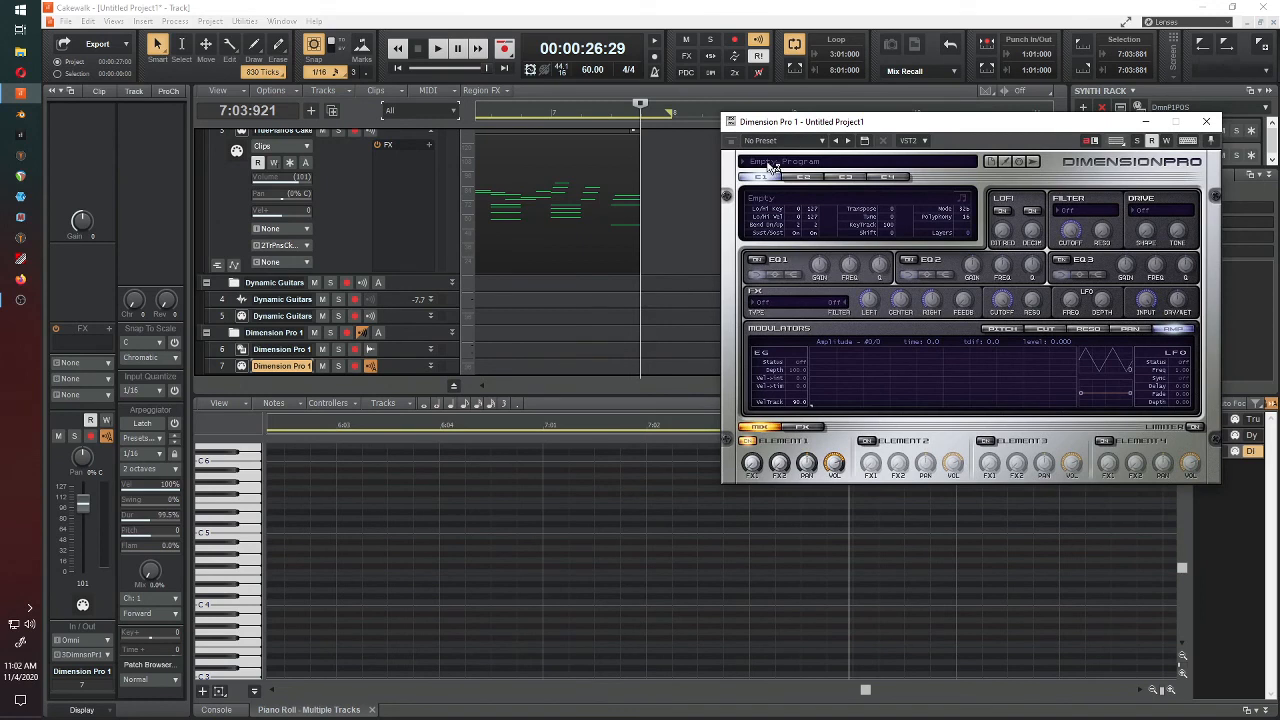
# Step: Load the Harpsichord program from the Keyboards group of the Garritan Pocket Orchestra in Dimension Pro and close the Program Browser
pyautogui.click(770, 166)
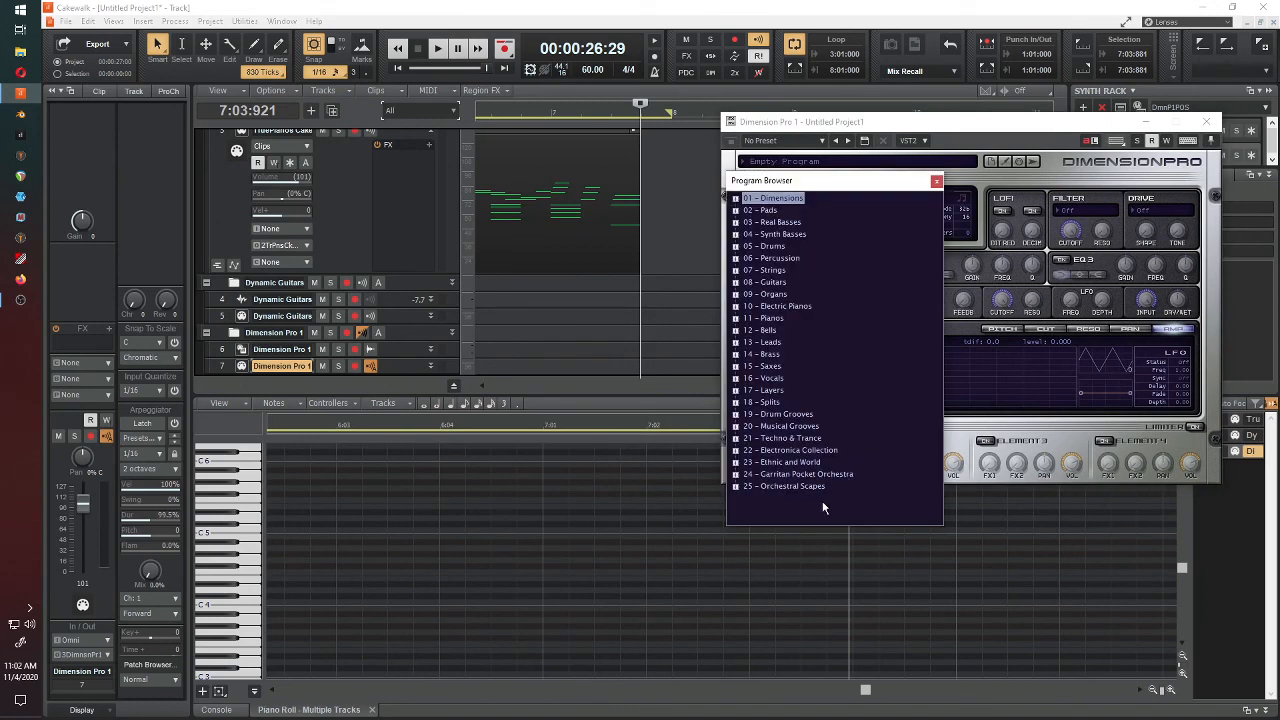
pyautogui.click(736, 478)
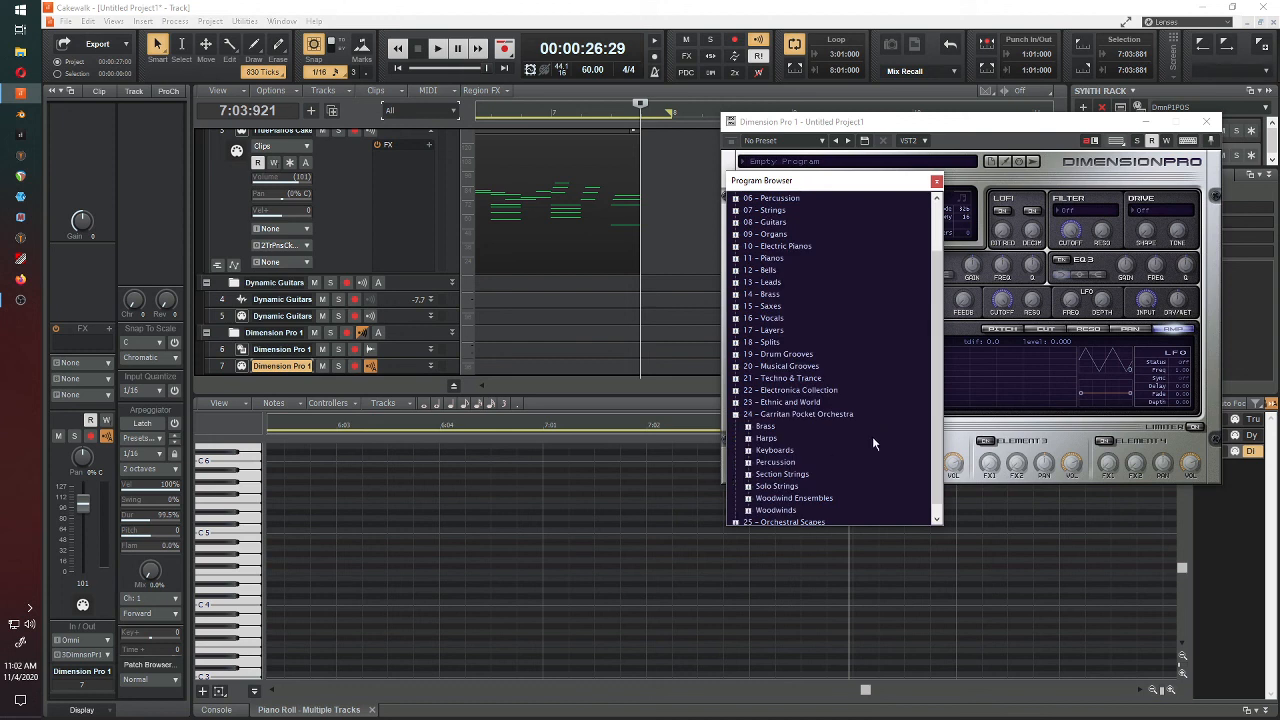
pyautogui.click(748, 452)
pyautogui.click(810, 462)
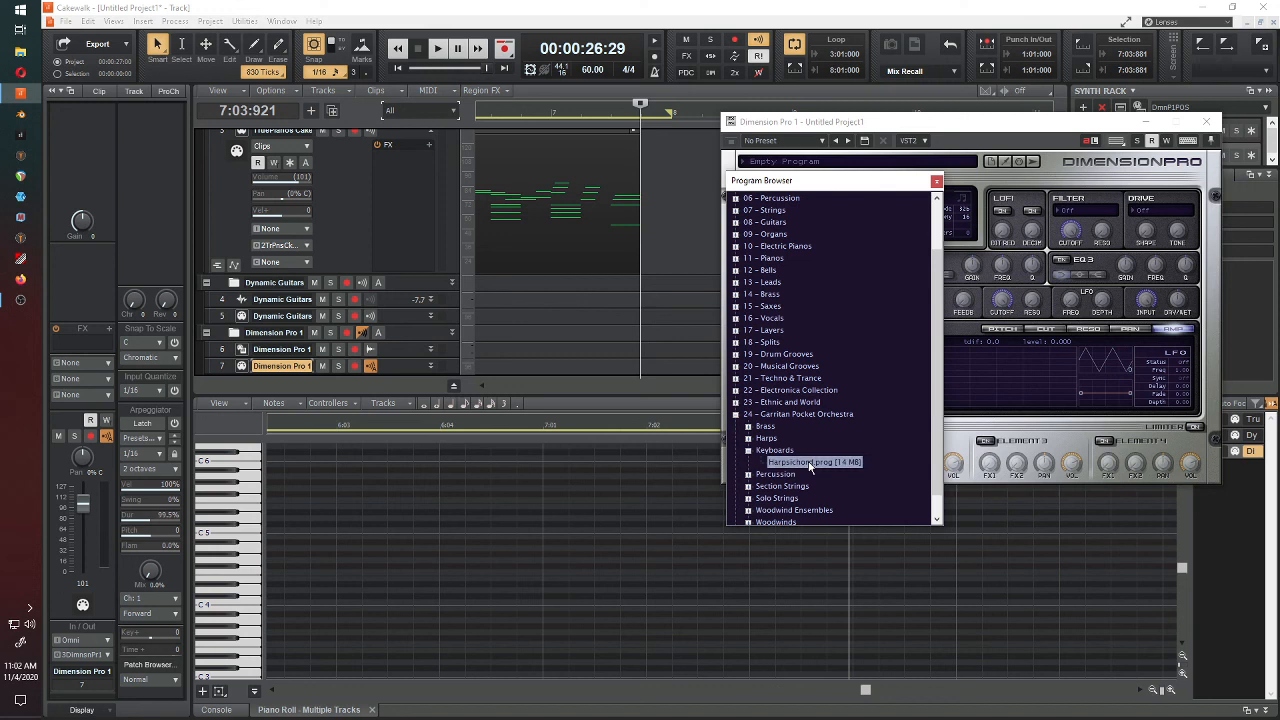
pyautogui.doubleClick(810, 463)
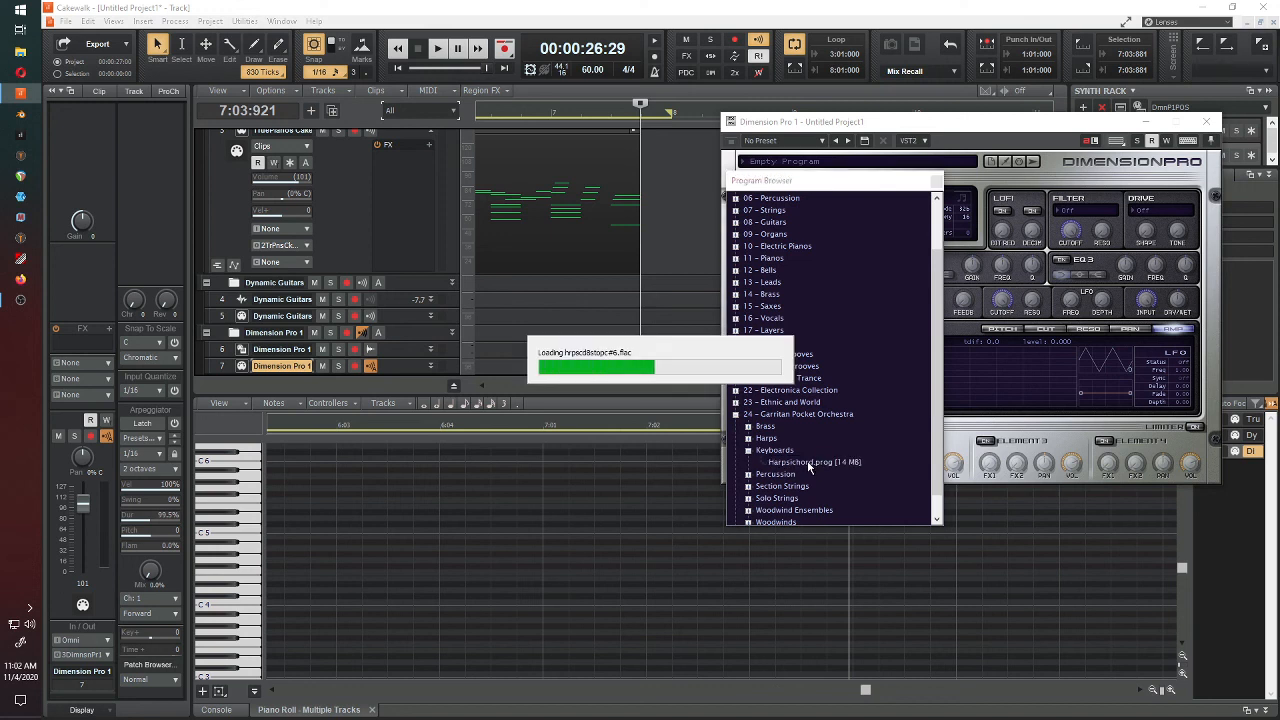
pyautogui.click(936, 181)
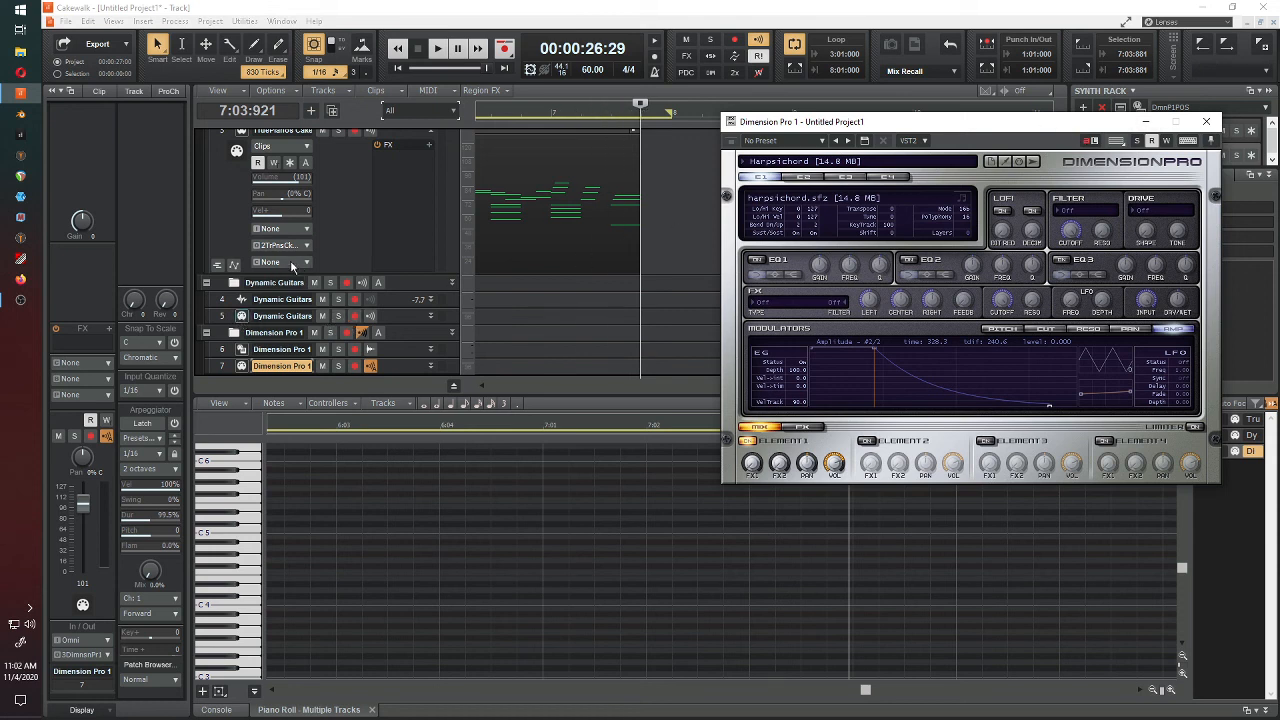
# Step: Route the TruePianos MIDI track's output to Dimension Pro 1 and play the progression with the harpsichord sound
pyautogui.click(305, 247)
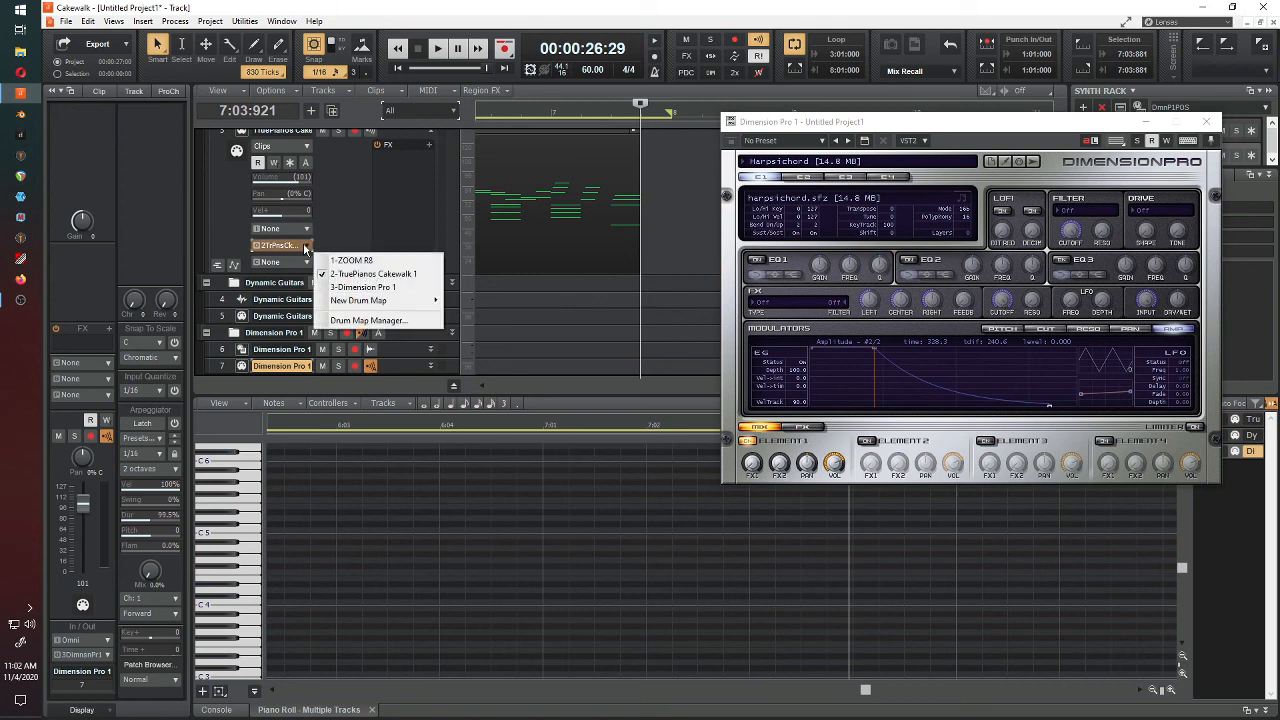
pyautogui.click(369, 288)
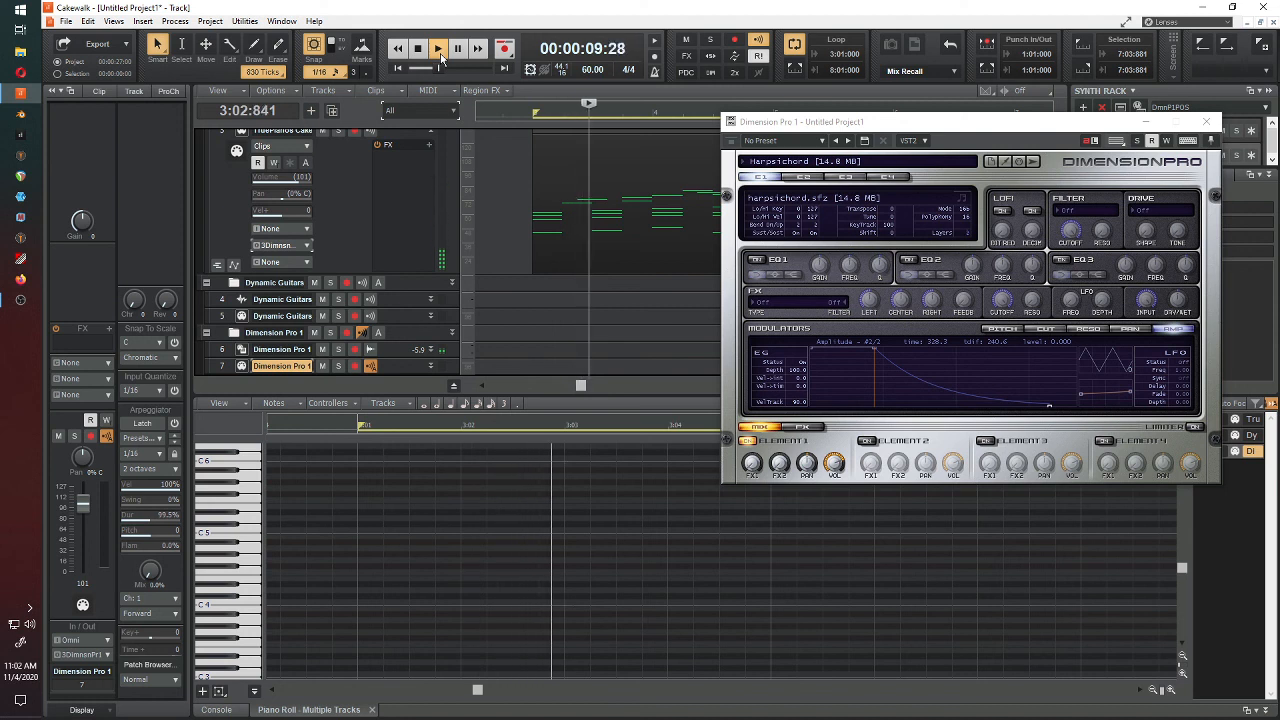
# Step: Close the Dimension Pro window and route the expanded MIDI track's output back to TruePianos Cakewalk 1
pyautogui.click(1207, 121)
pyautogui.click(306, 245)
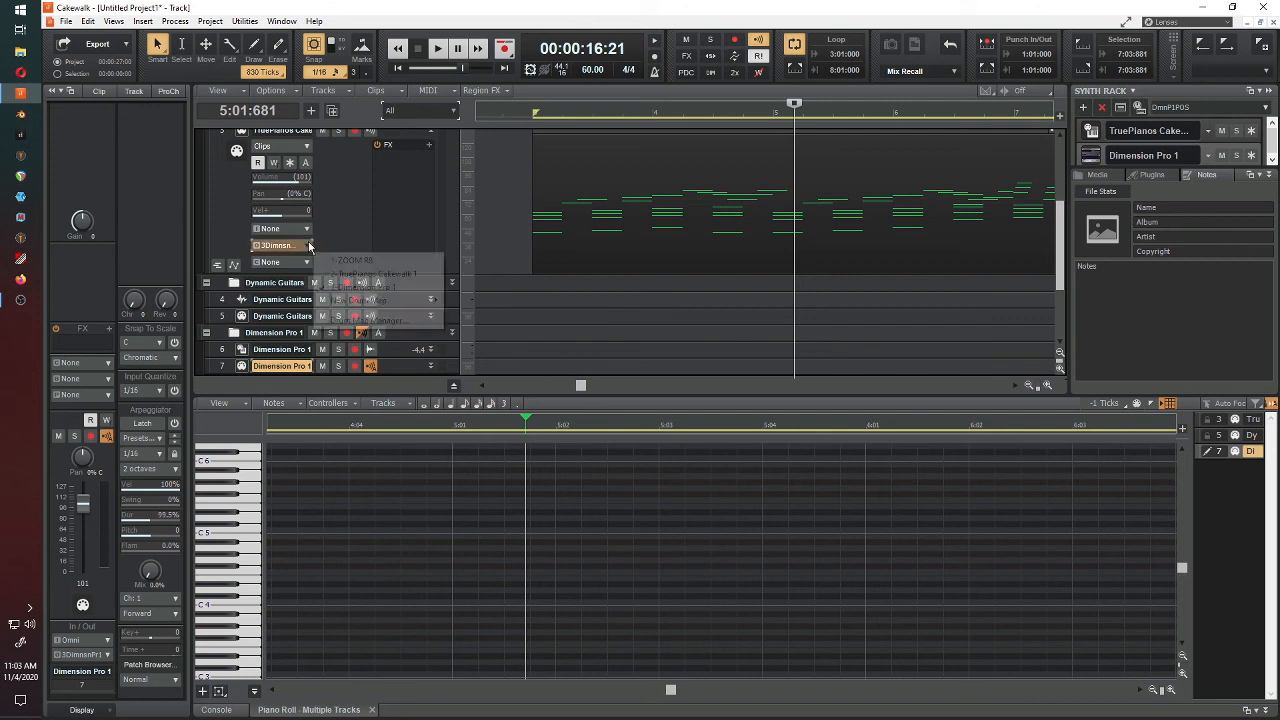
pyautogui.click(353, 274)
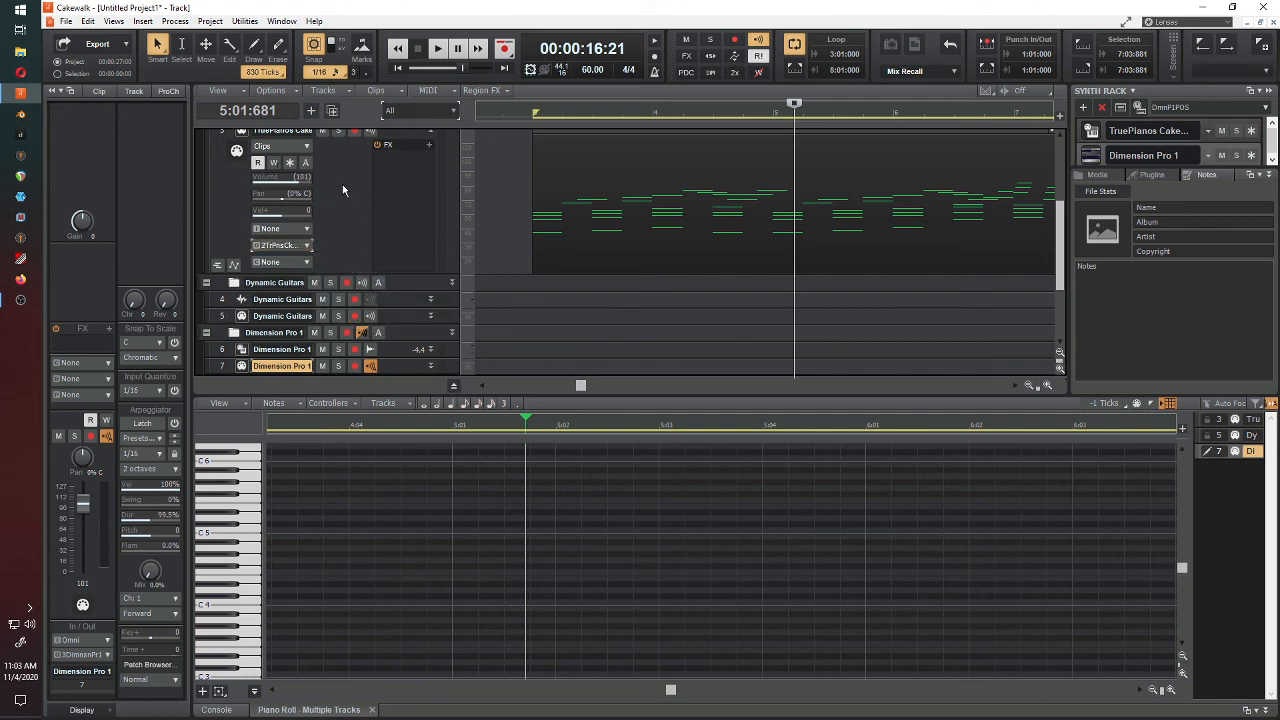